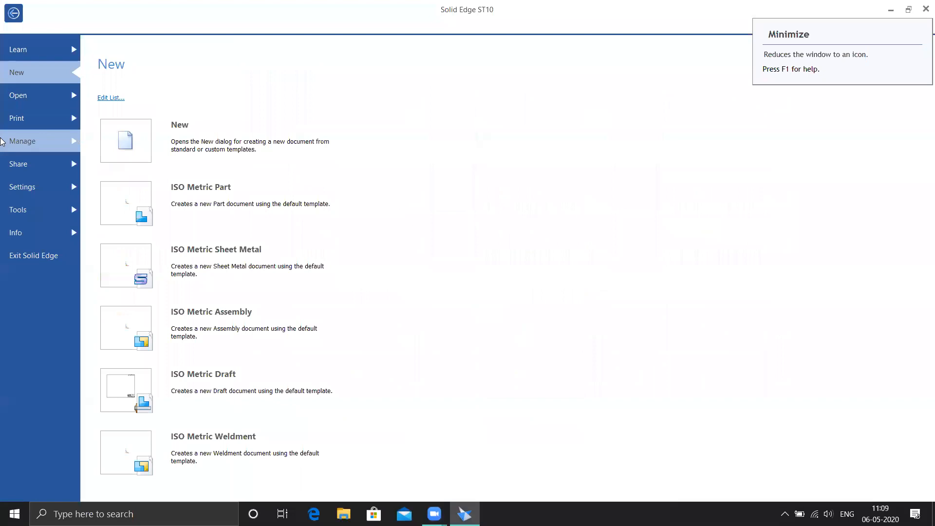
Create a new part document from the ISO Metric Part template
left_click(207, 204)
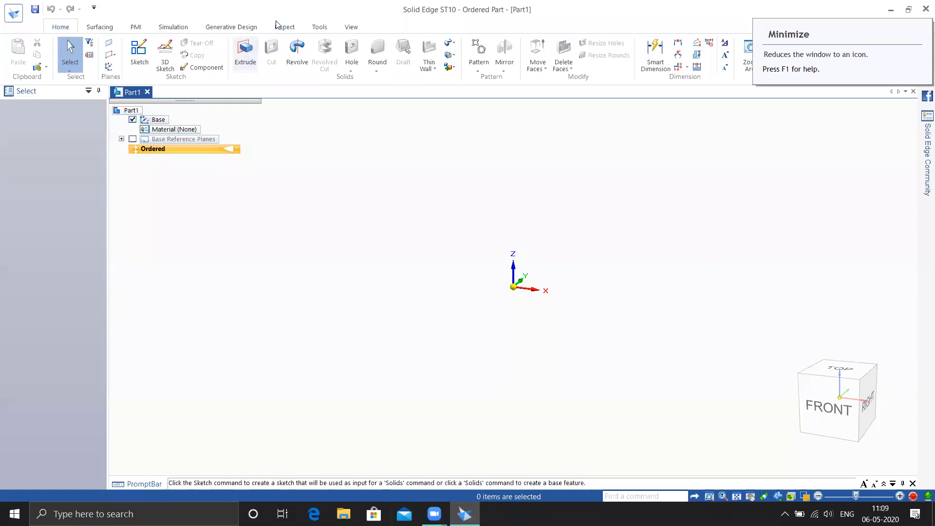
left_click(891, 10)
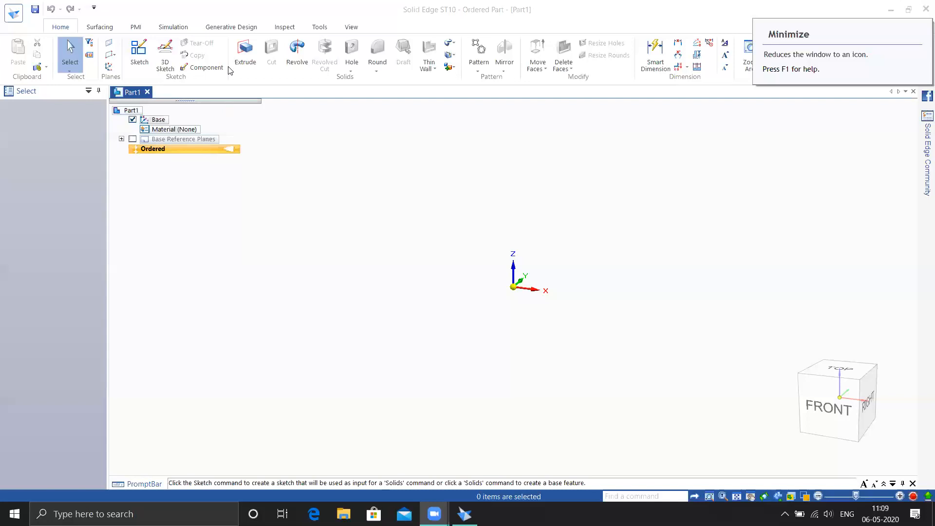
left_click(430, 67)
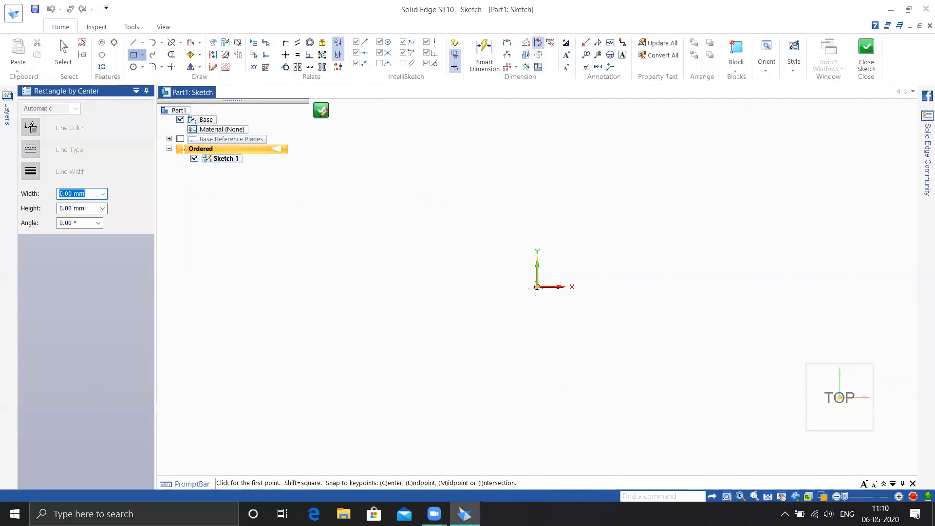
Sketch a large horizontal rectangle centred on the origin on the top plane
left_click(765, 419)
key("Escape")
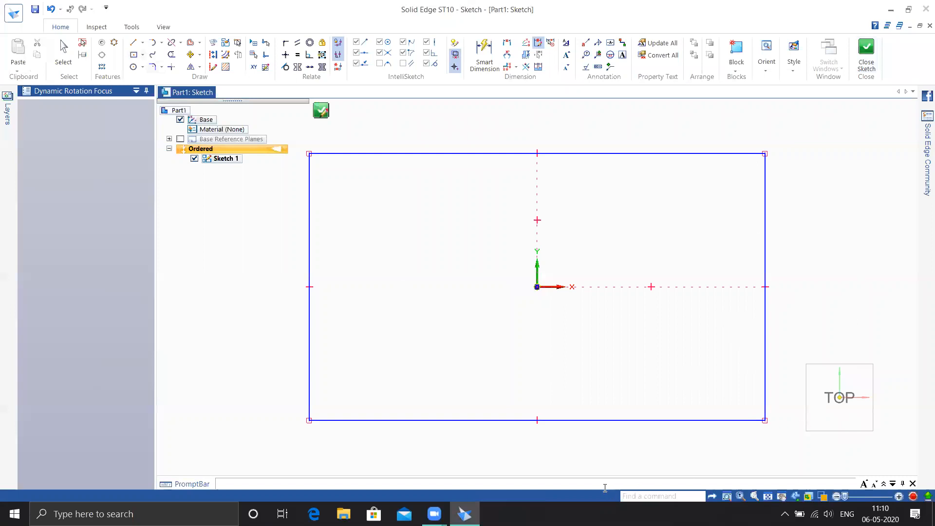
left_click(815, 514)
left_click(208, 45)
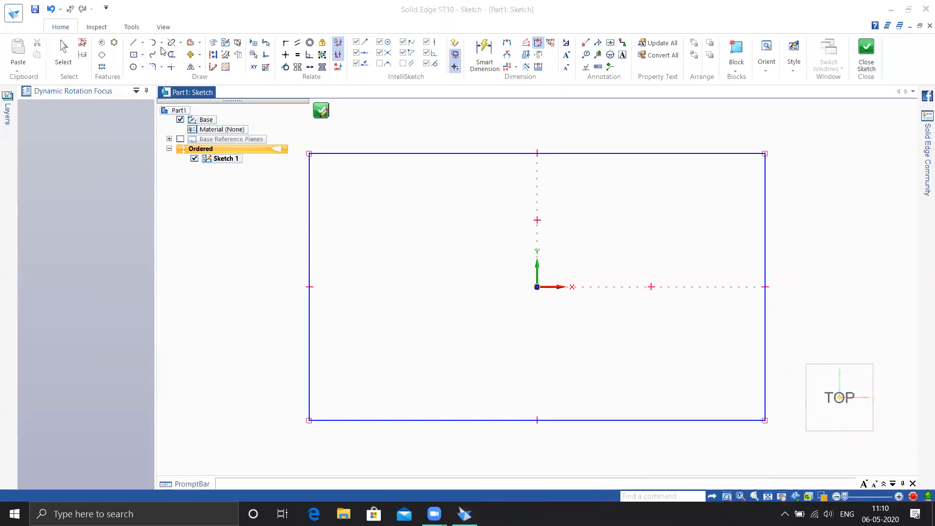
Sketch an open U-shaped path on the rectangle's lower edge: a slanted line, an arc and a vertical line about 93 mm long
left_click(134, 43)
left_click(369, 419)
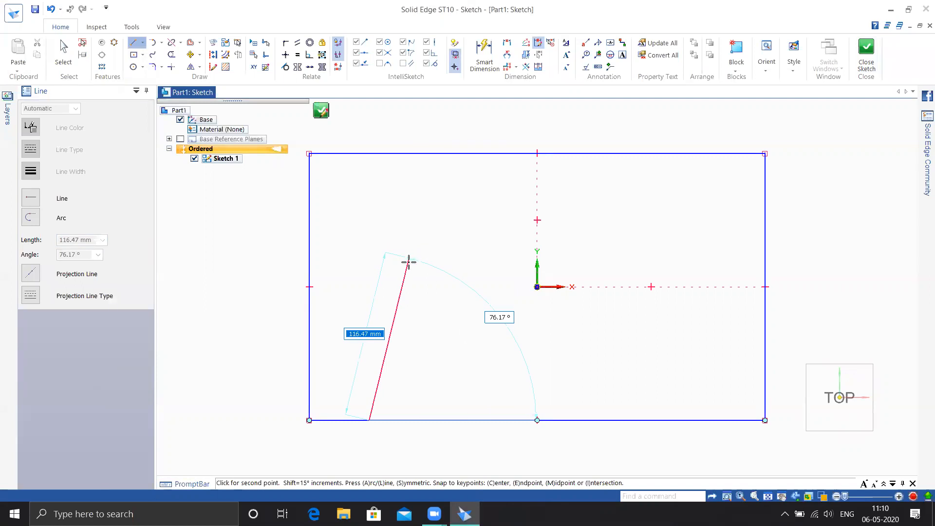
left_click(400, 286)
left_click(30, 217)
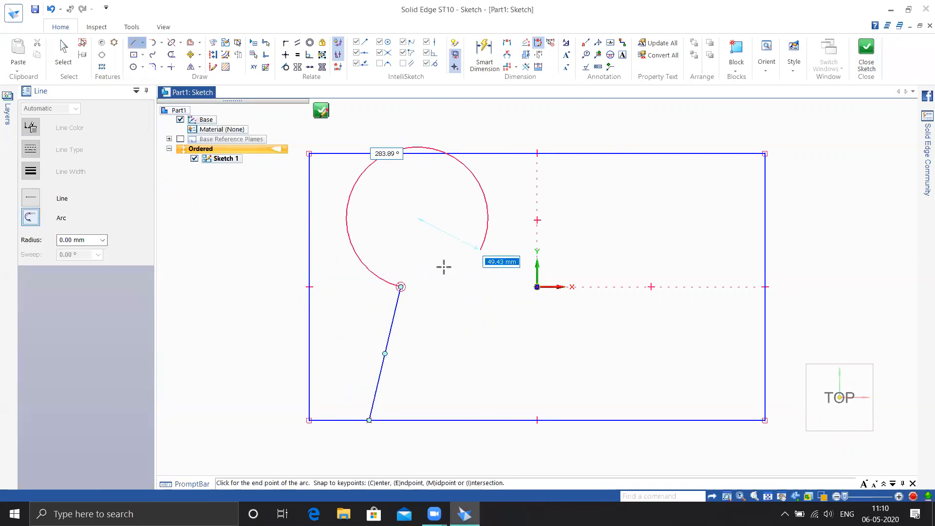
left_click(508, 287)
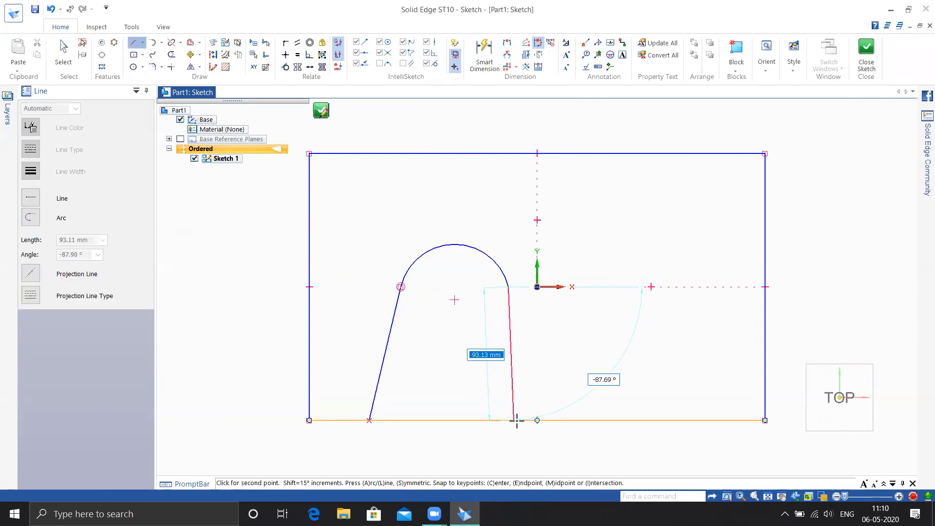
left_click(509, 420)
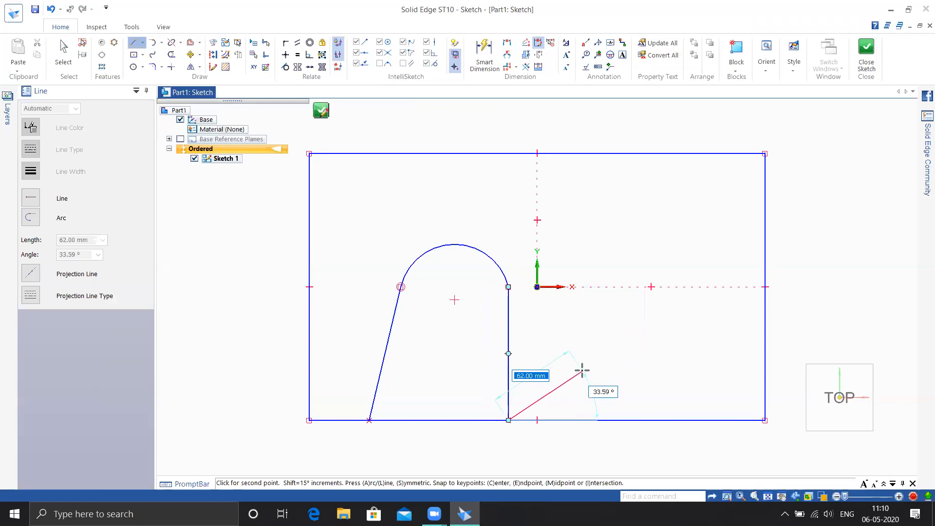
key("Escape")
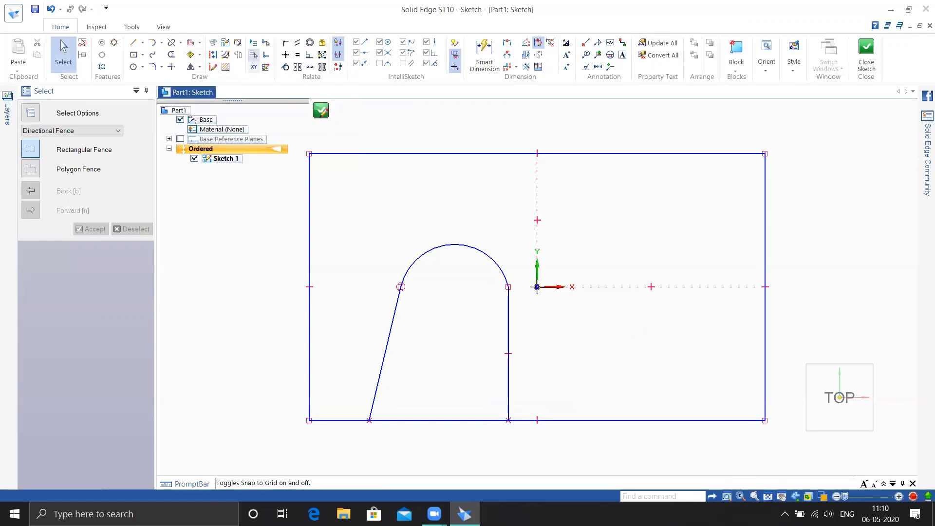
Make the arc tangent to the vertical line of the U-shaped path and finish the sketch
left_click(500, 267)
left_click(508, 307)
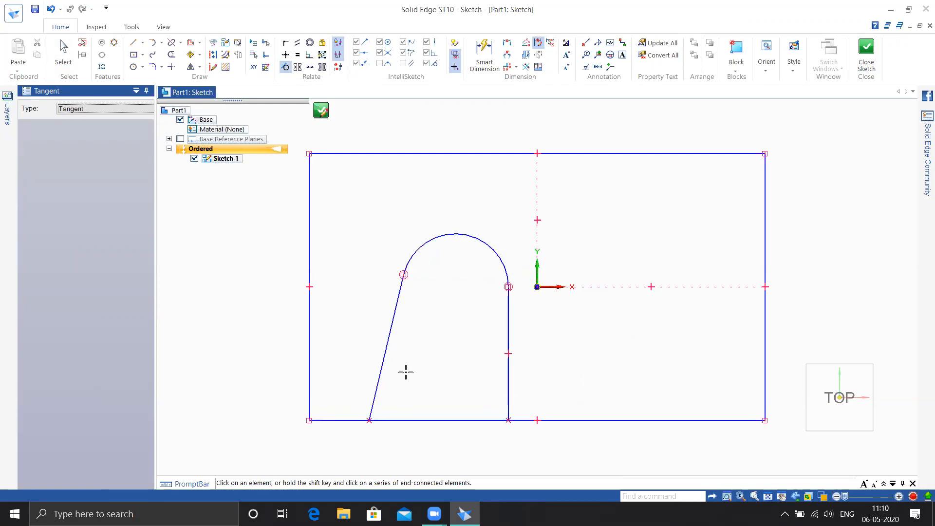
left_click(865, 55)
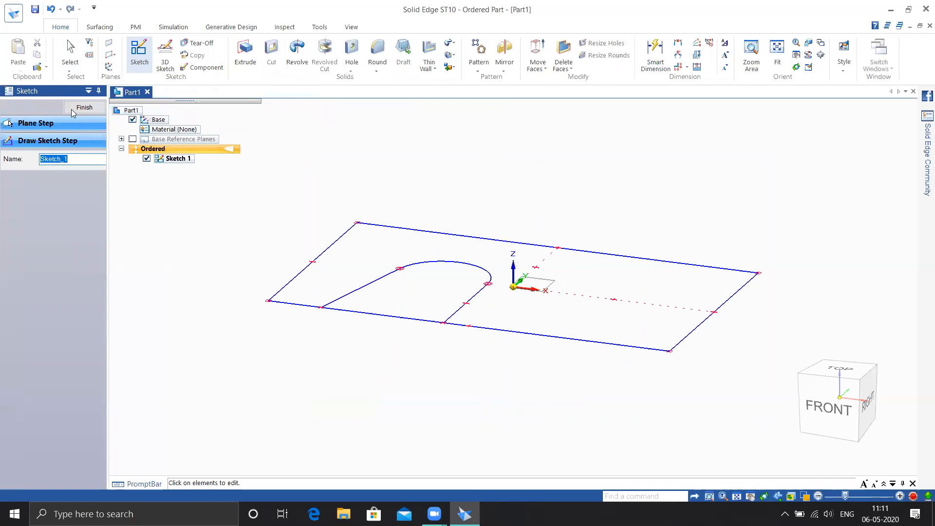
left_click(72, 109)
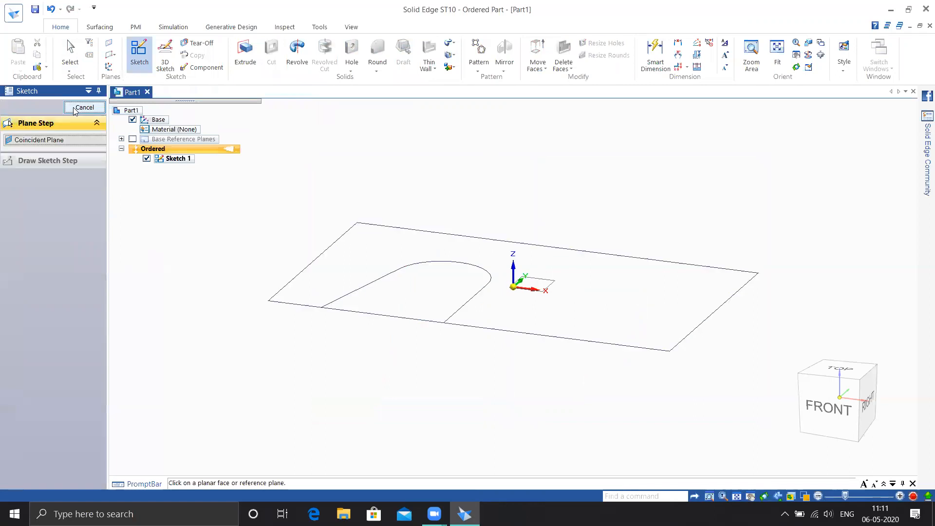
Extrude the rectangle chain 90 mm downward to form a solid block
left_click(244, 54)
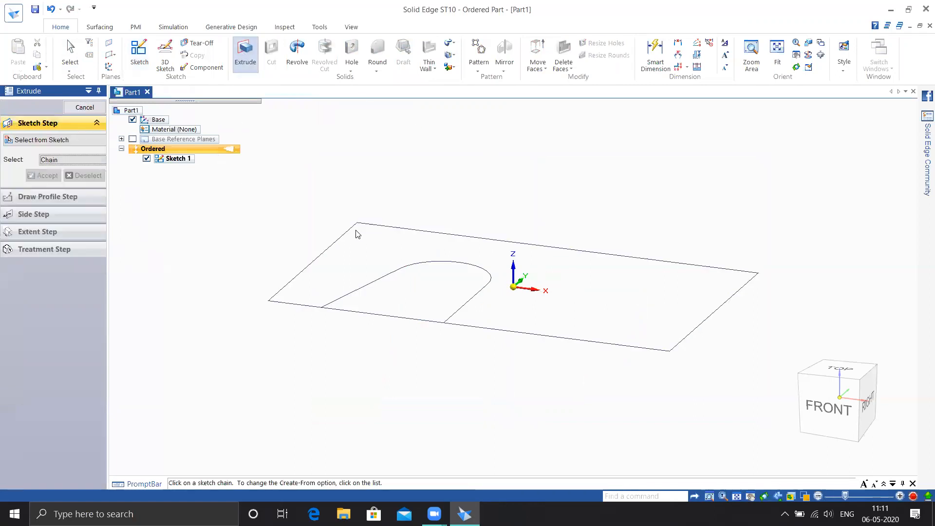
left_click(339, 242)
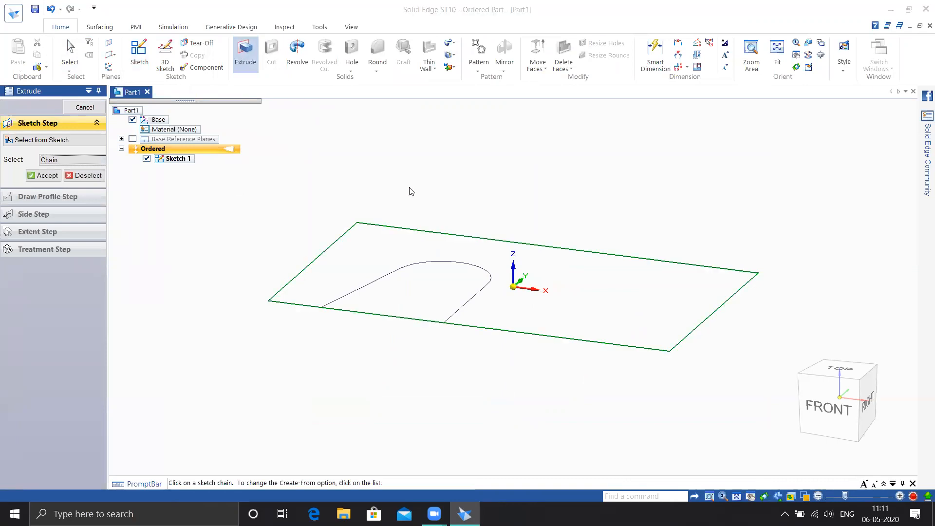
right_click(412, 192)
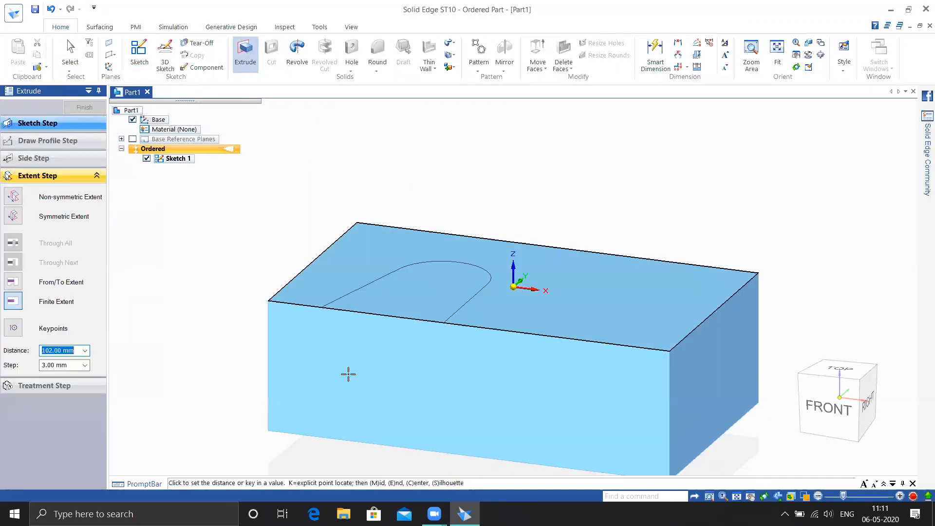
left_click(349, 375)
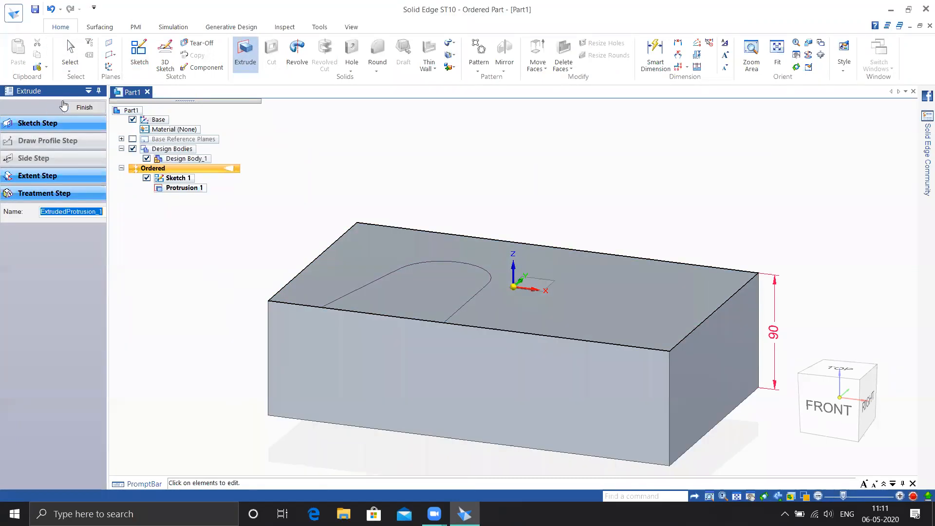
left_click(79, 109)
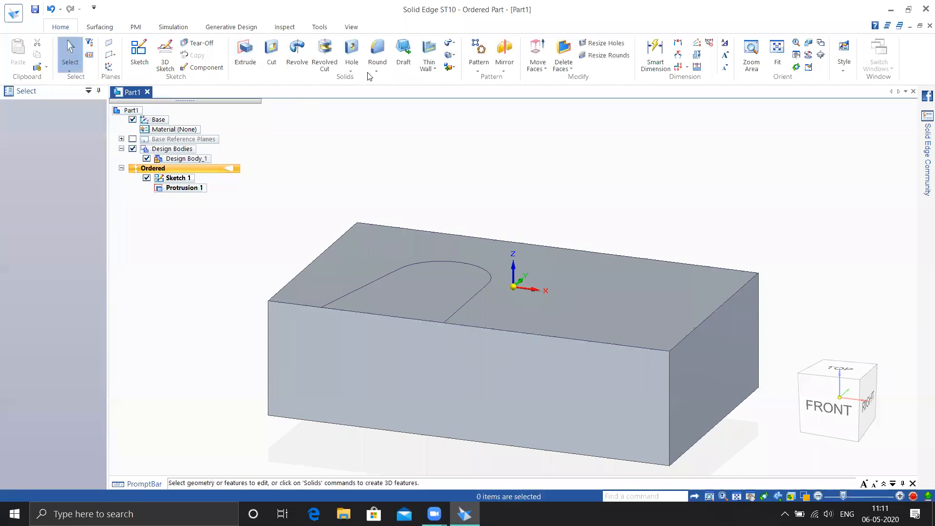
Start a Slot feature with a recessed counterbore and use the U-shaped sketch chain as its path
left_click(351, 71)
left_click(358, 107)
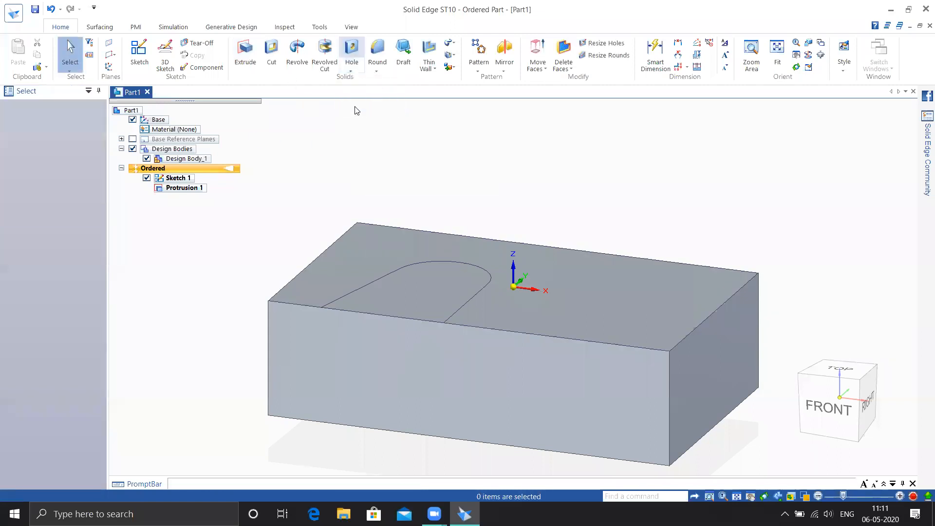
left_click(22, 107)
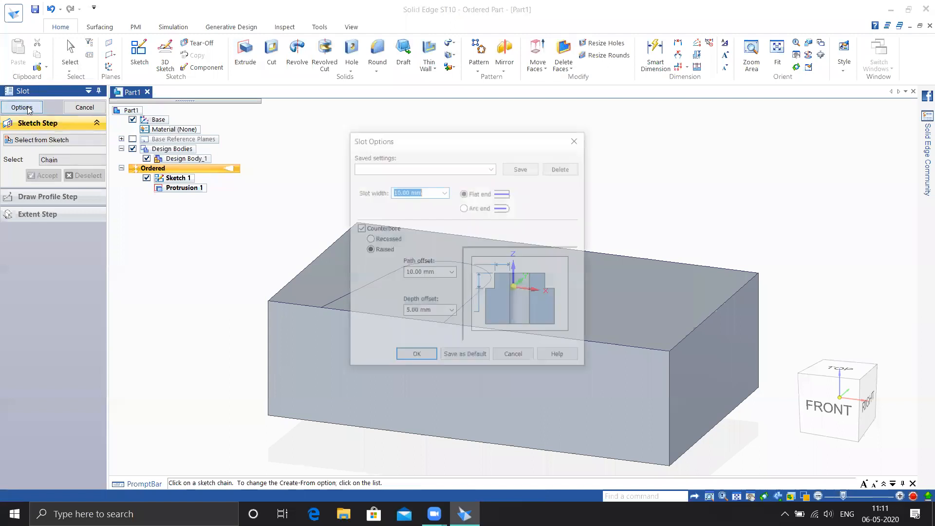
left_click(385, 240)
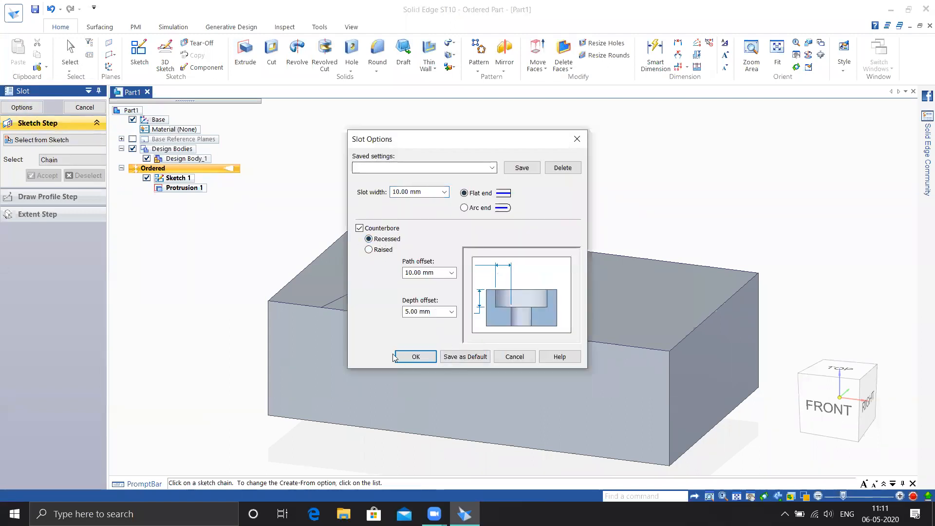
left_click_drag(462, 144, 222, 15)
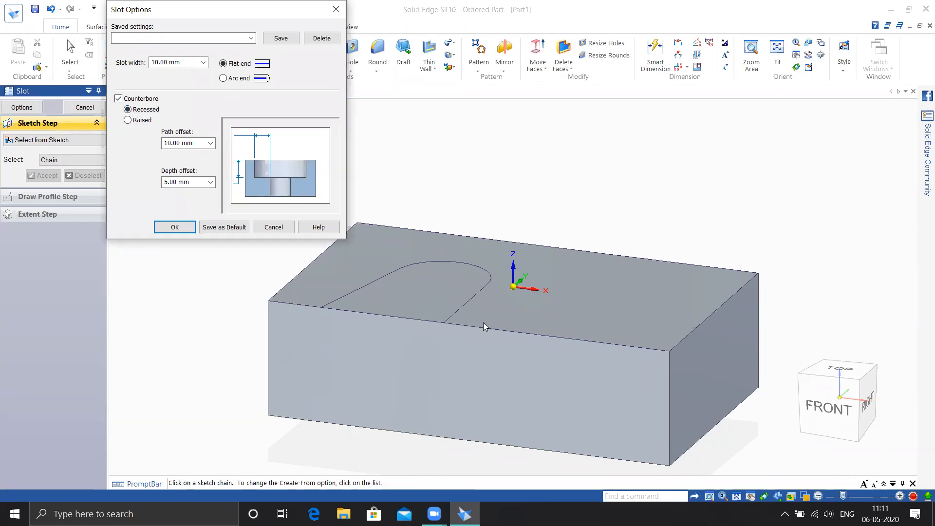
left_click(175, 227)
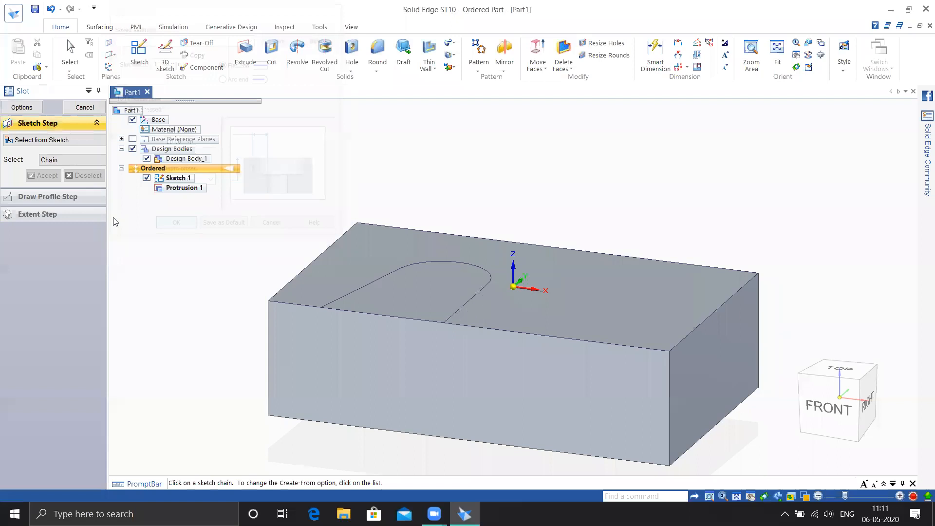
left_click(450, 319)
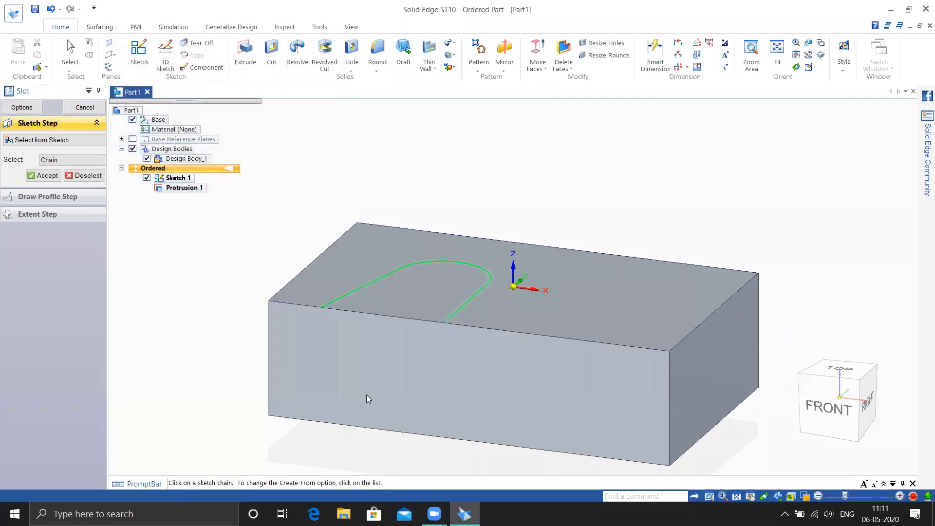
right_click(221, 271)
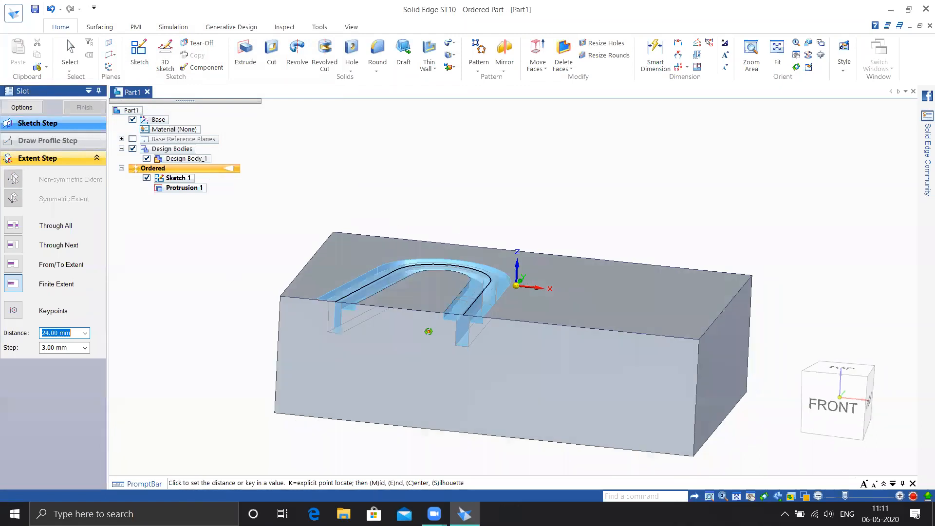
Examine the recessed slot preview at different finite depths and compare it with the counterbore options
scroll(470, 328, "up", 1)
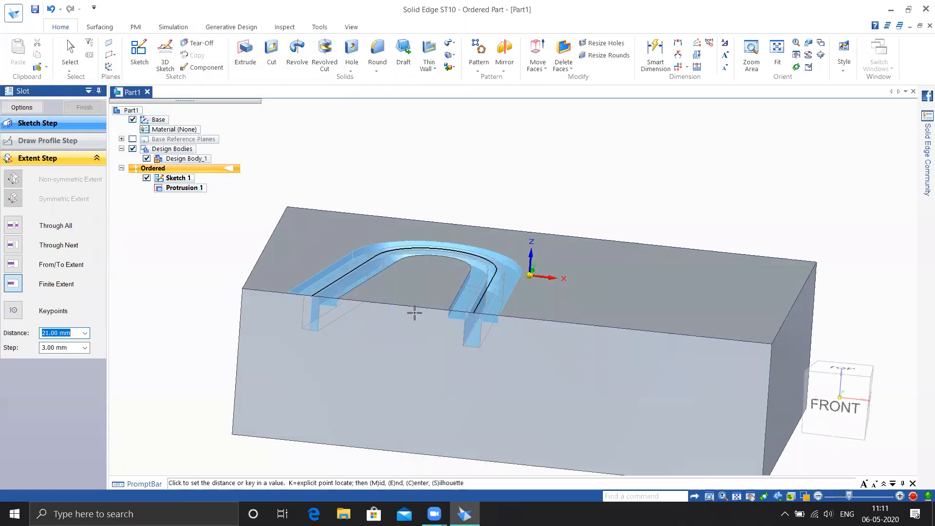
scroll(471, 317, "up", 1)
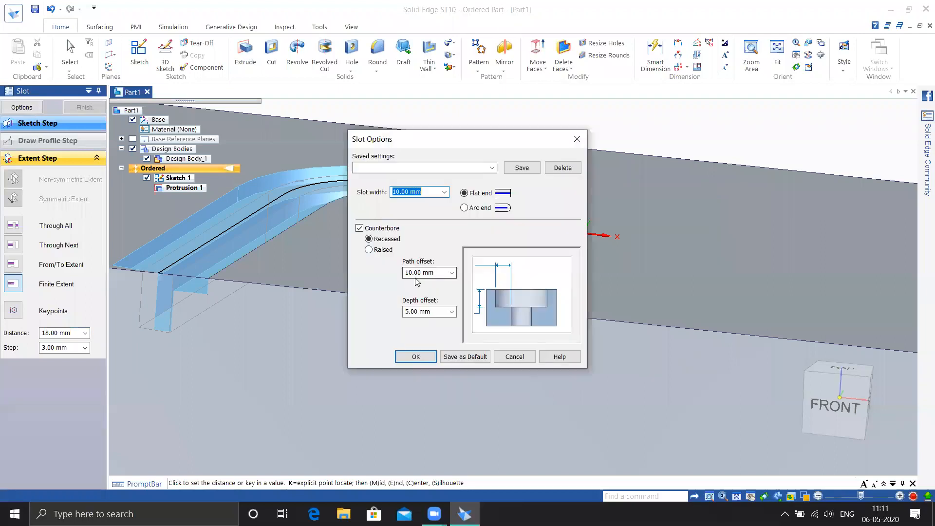
left_click_drag(466, 145, 707, 48)
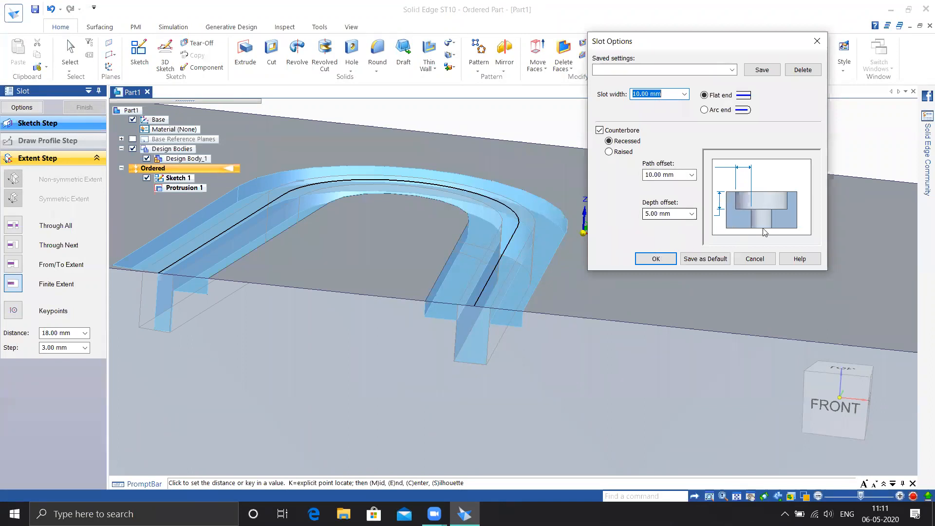
left_click(656, 259)
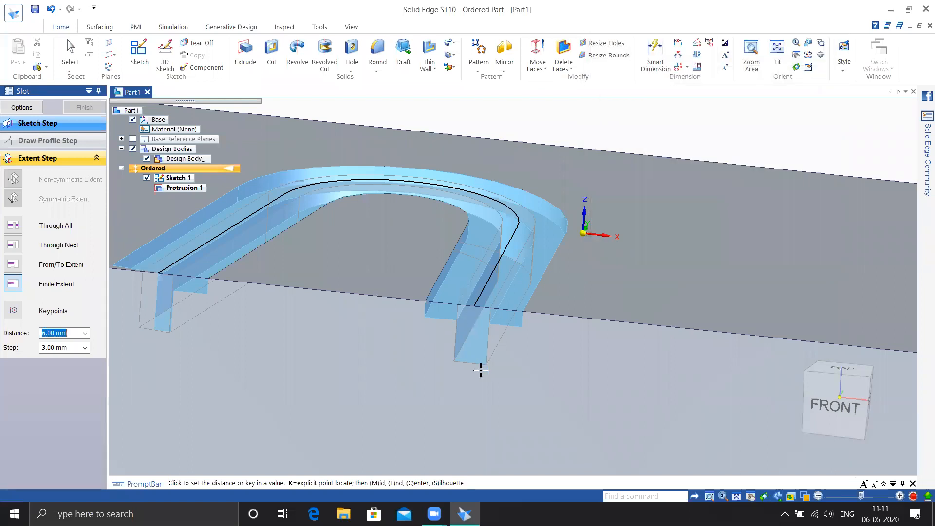
scroll(515, 355, "down", 2)
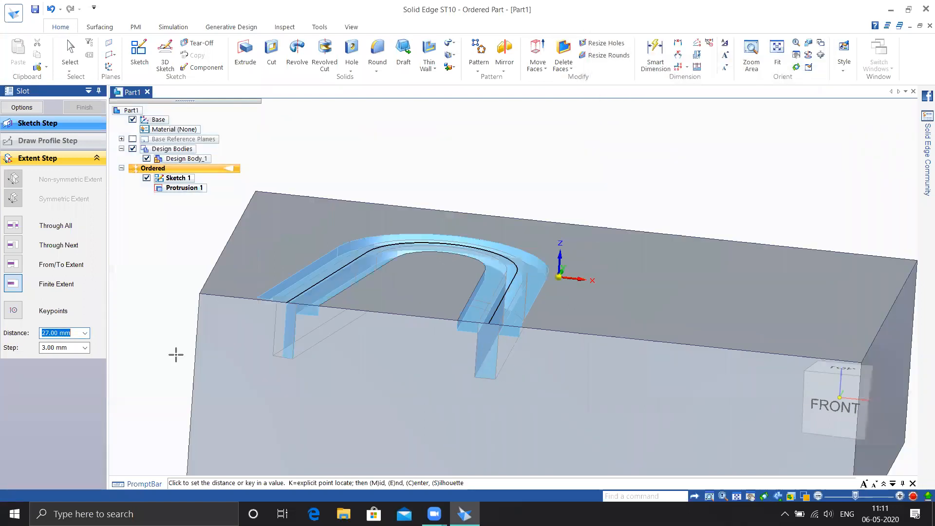
scroll(514, 355, "up", 2)
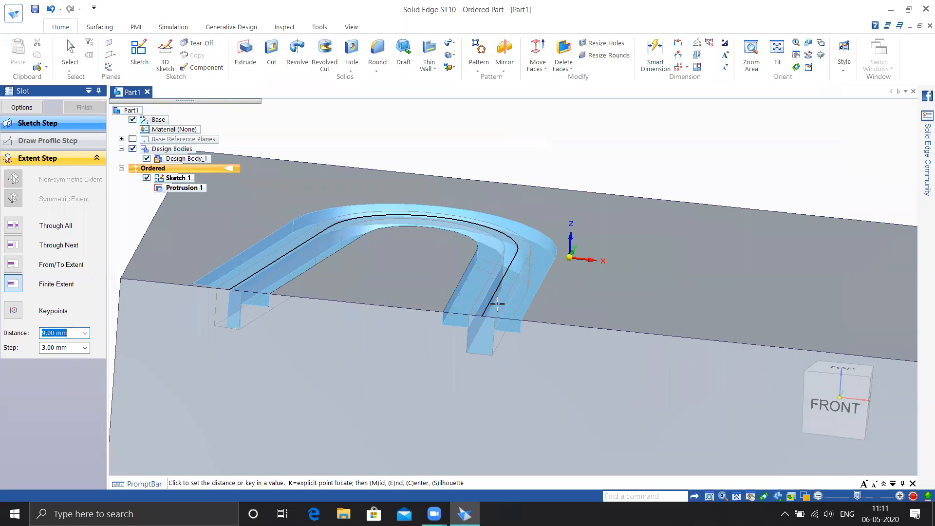
scroll(481, 328, "down", 2)
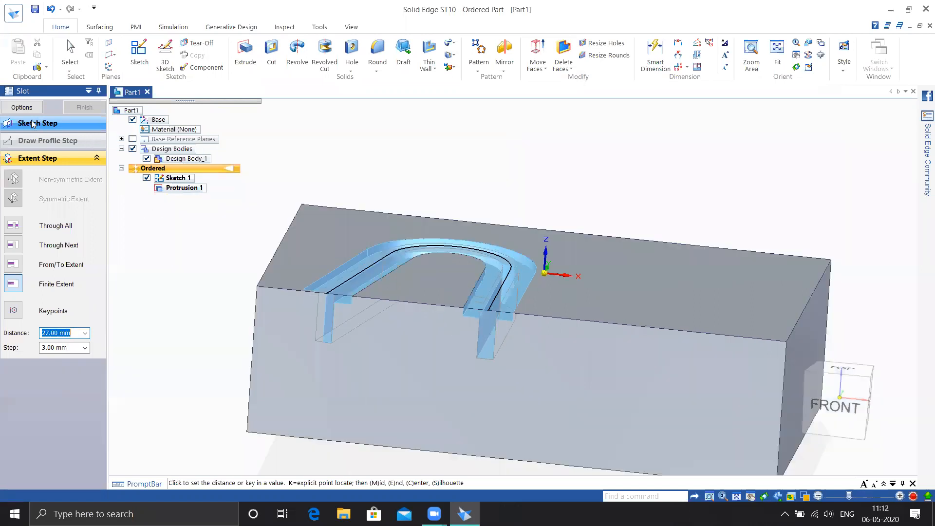
Try to create the slot with a raised counterbore and a finite extent of 45 mm into the block
left_click(21, 108)
left_click(381, 251)
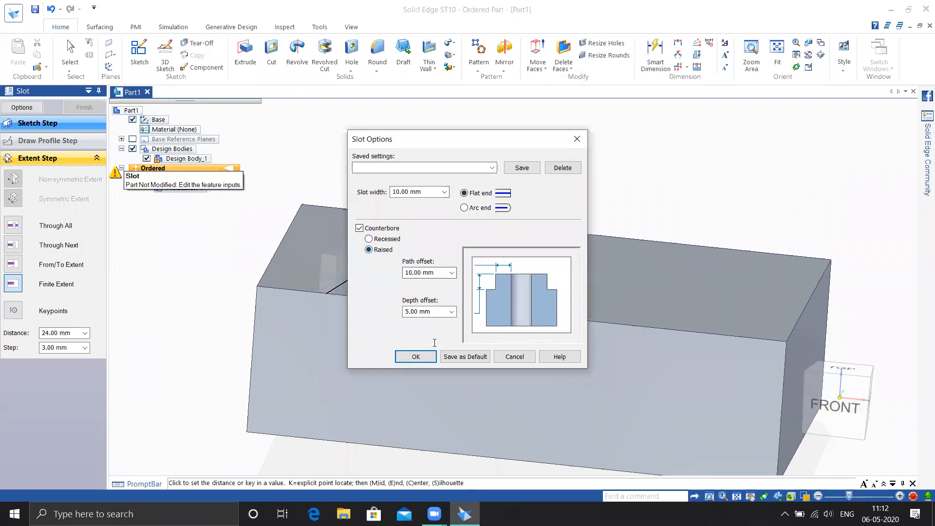
left_click(415, 356)
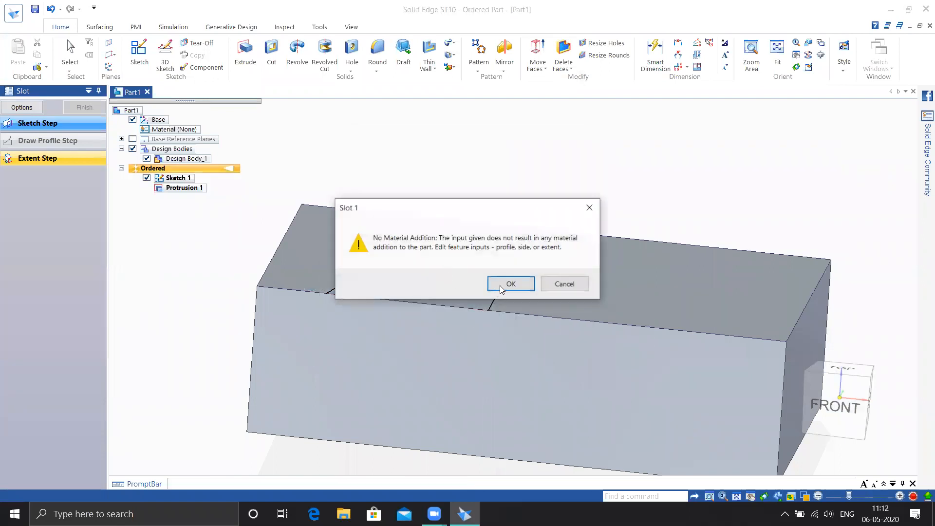
left_click(509, 282)
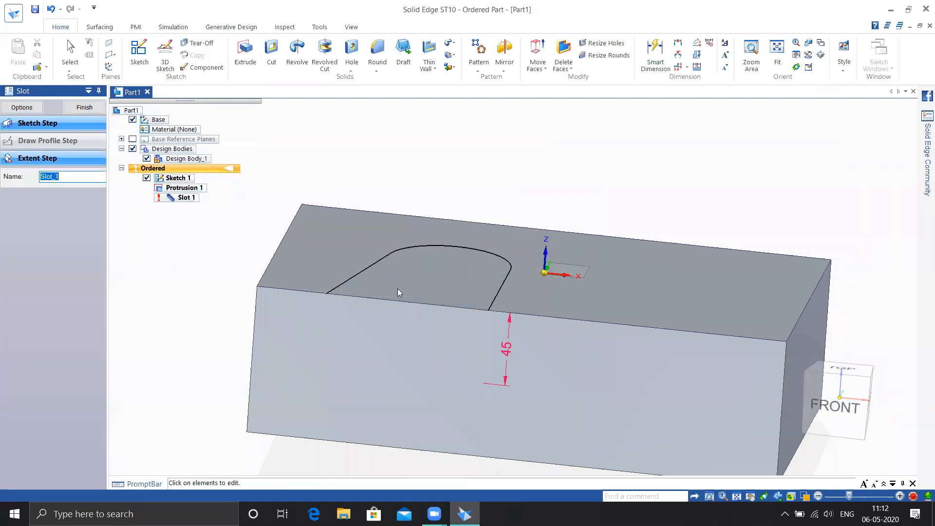
Discard the failed slot and create a raised-counterbore slot with a 9 mm finite extent along only the right straight line of the U sketch
left_click(89, 109)
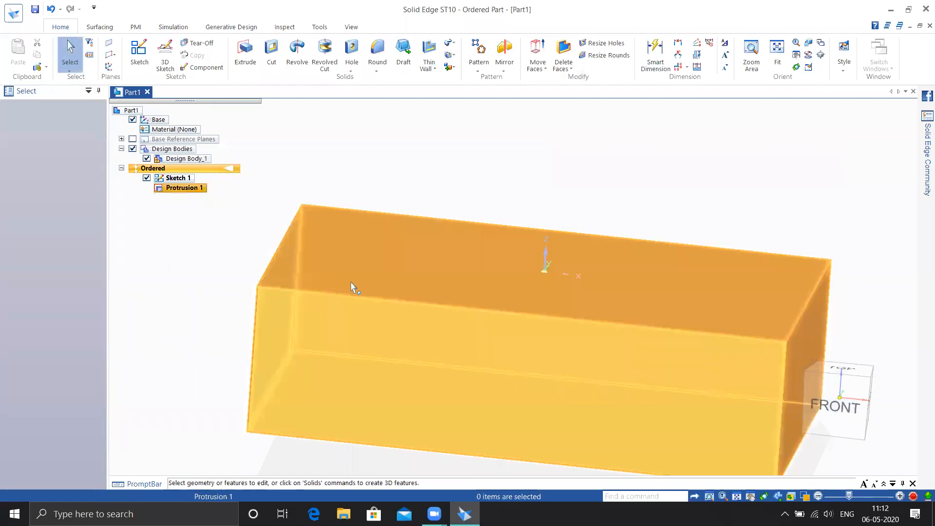
left_click(325, 56)
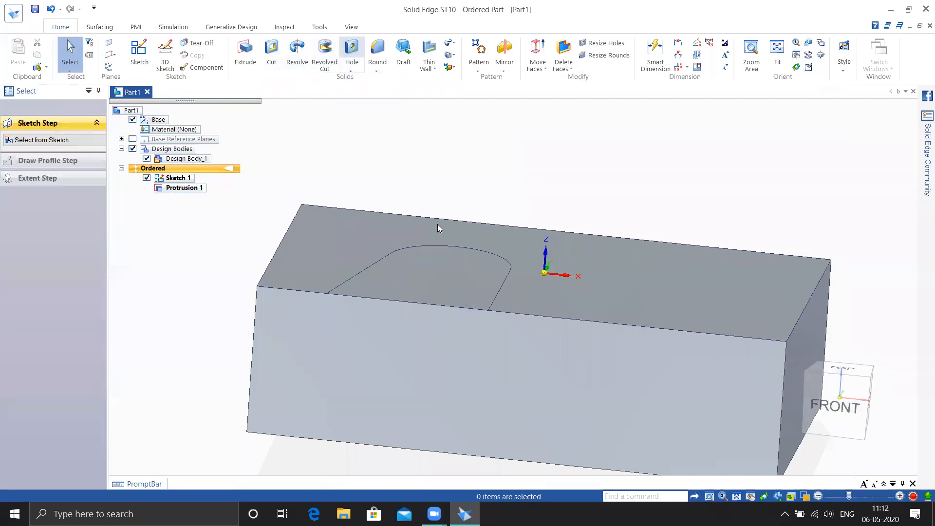
left_click(76, 159)
left_click(58, 169)
left_click(495, 298)
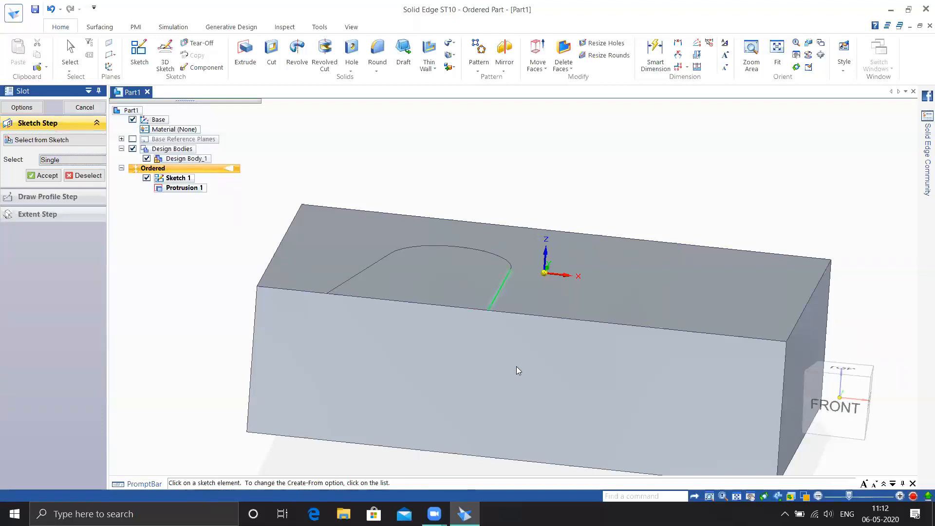
right_click(172, 242)
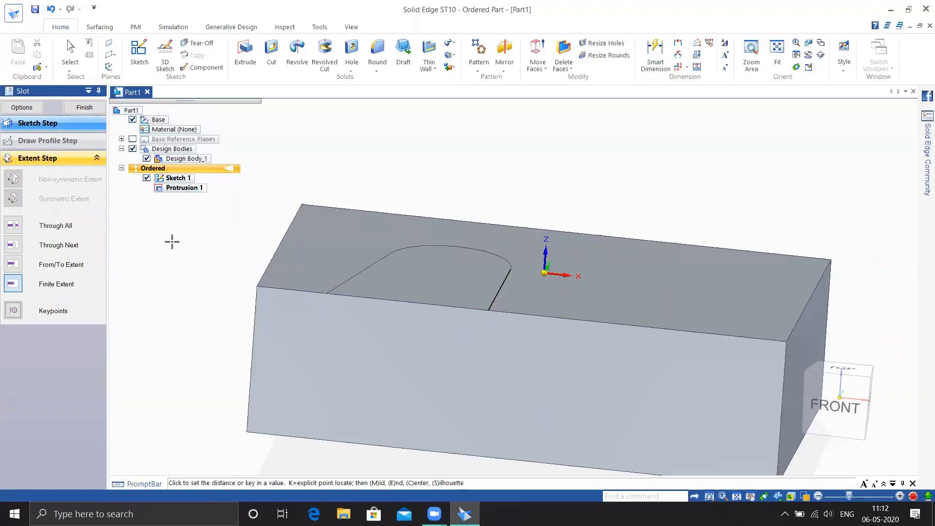
scroll(477, 300, "up", 5)
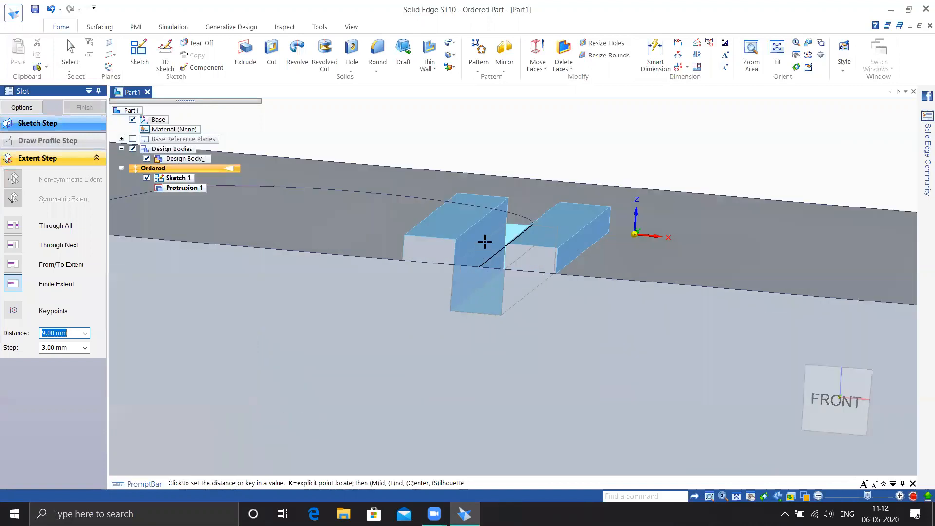
left_click(508, 363)
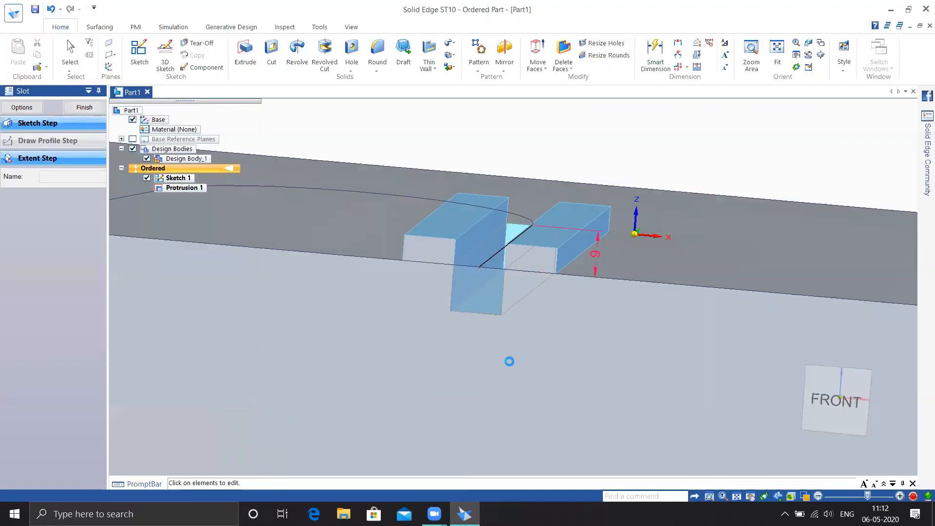
scroll(609, 344, "down", 5)
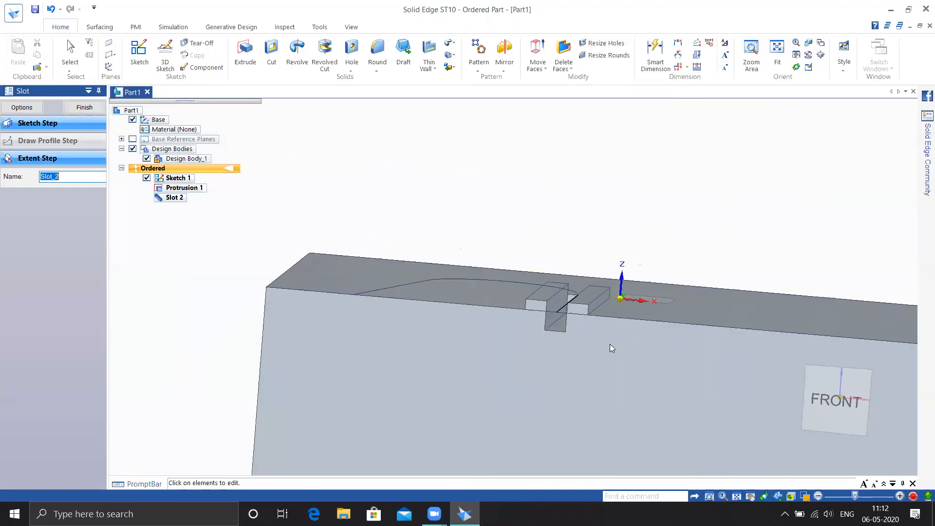
middle_click_drag(338, 219, 319, 232)
left_click(85, 108)
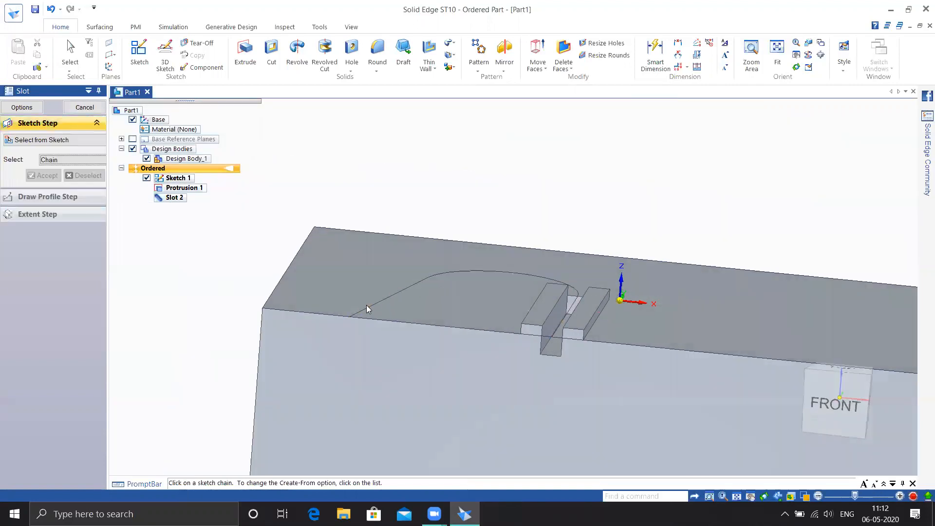
Try to add a second raised-counterbore slot along only the left straight line of the U sketch, and check the slot options
left_click(57, 159)
left_click(53, 179)
left_click(361, 314)
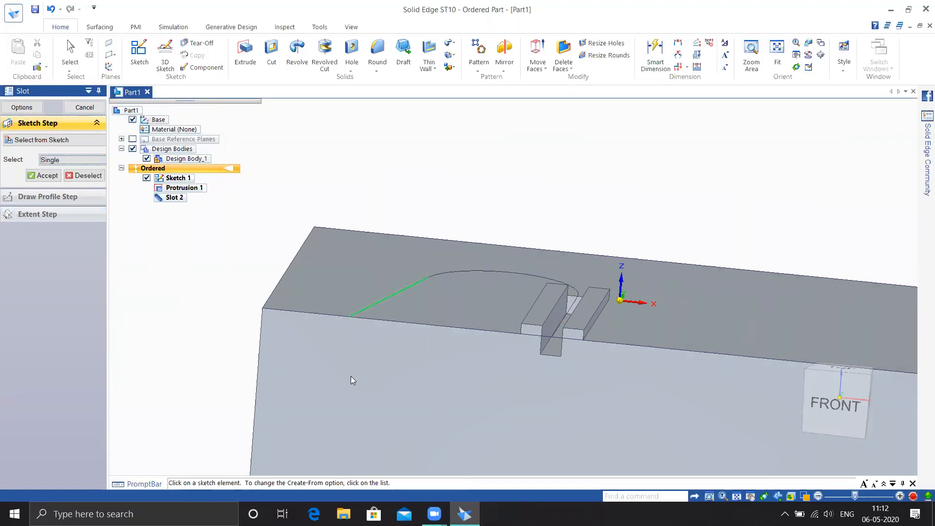
right_click(213, 284)
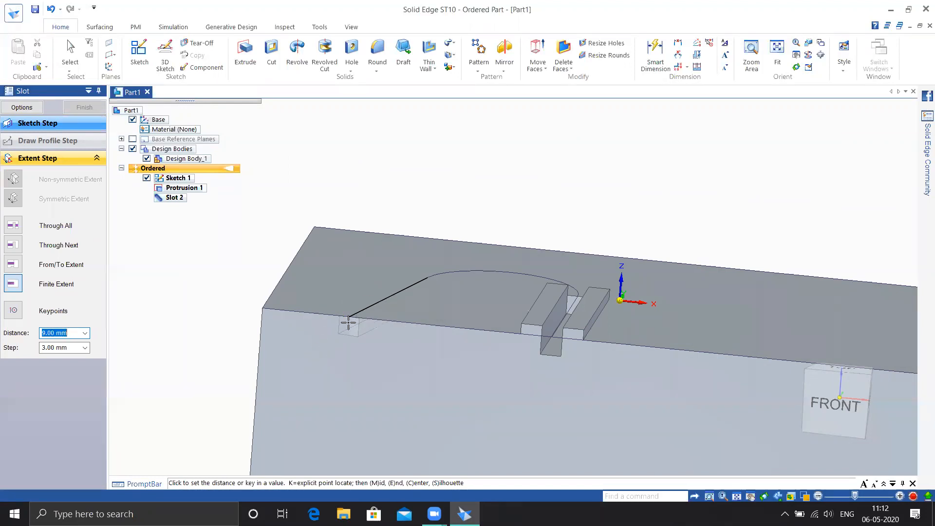
middle_click_drag(327, 338, 303, 353)
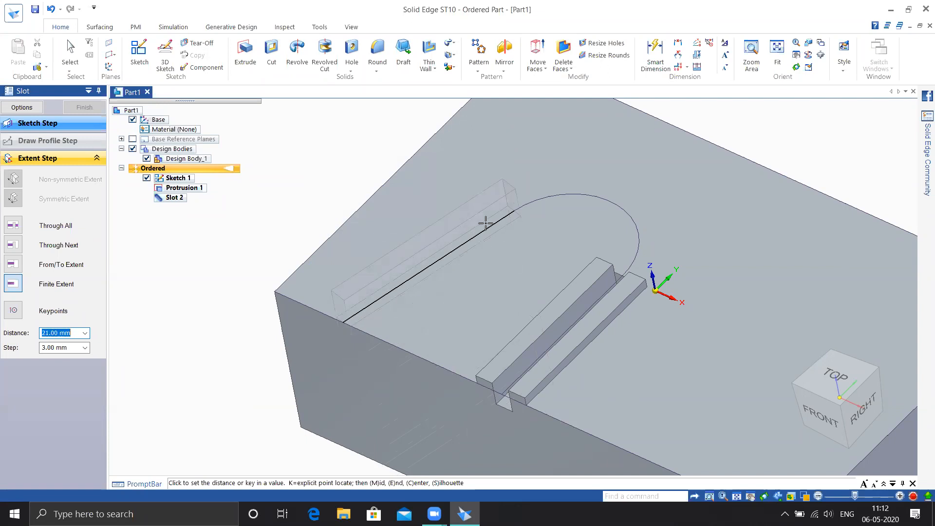
left_click(22, 108)
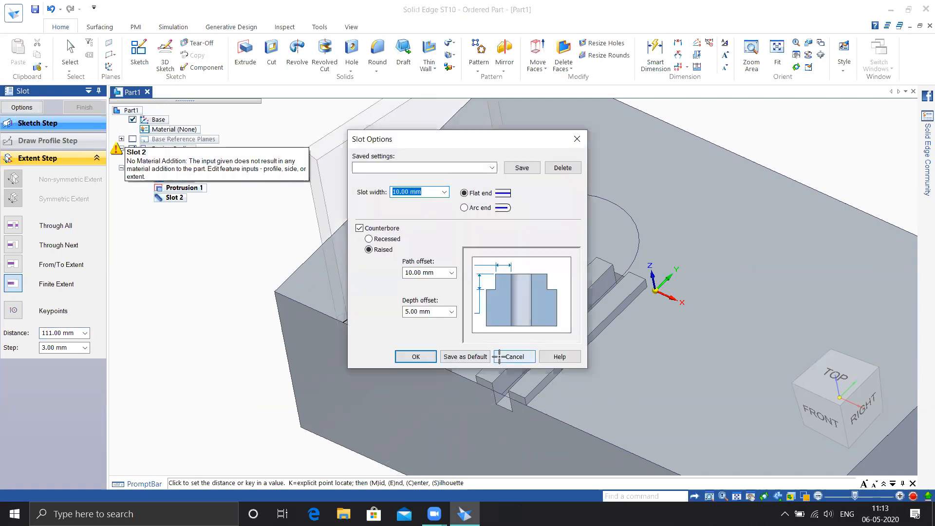
key("Escape")
left_click(564, 283)
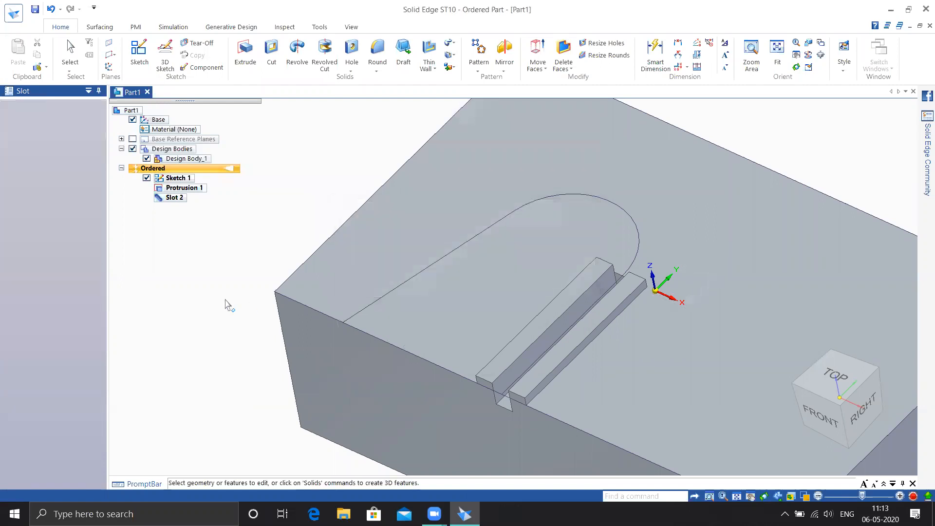
Delete the raised slot that follows the right straight line
left_click(173, 197)
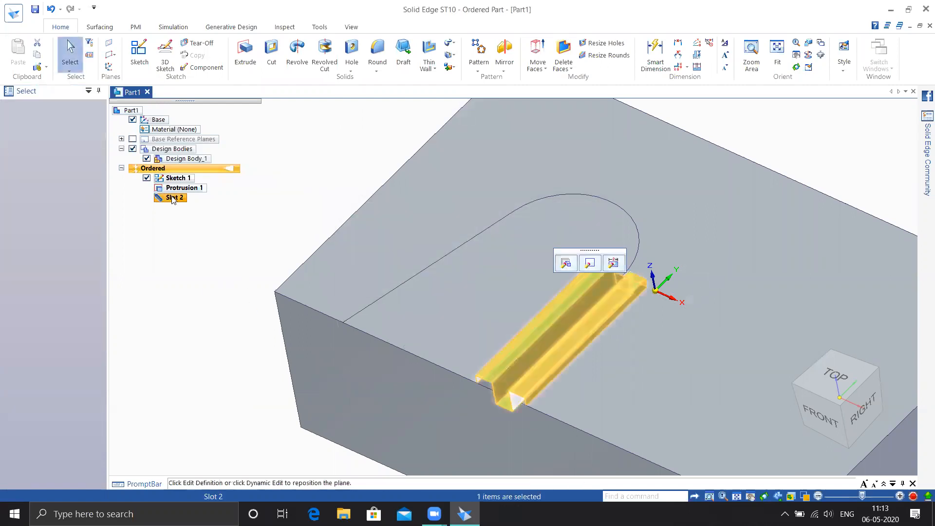
key("Delete")
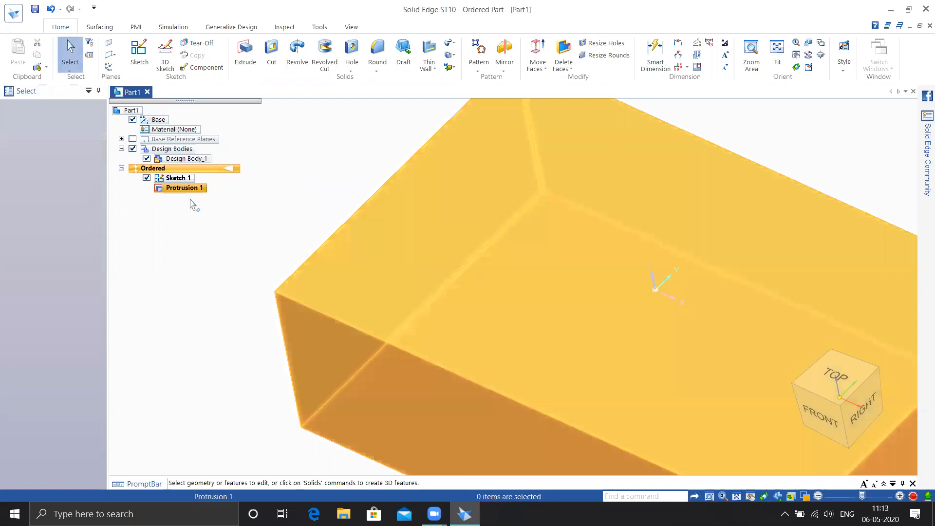
Edit the base sketch's profile and constrain the slanted left line of the U shape to vertical
left_click(178, 183)
right_click(179, 183)
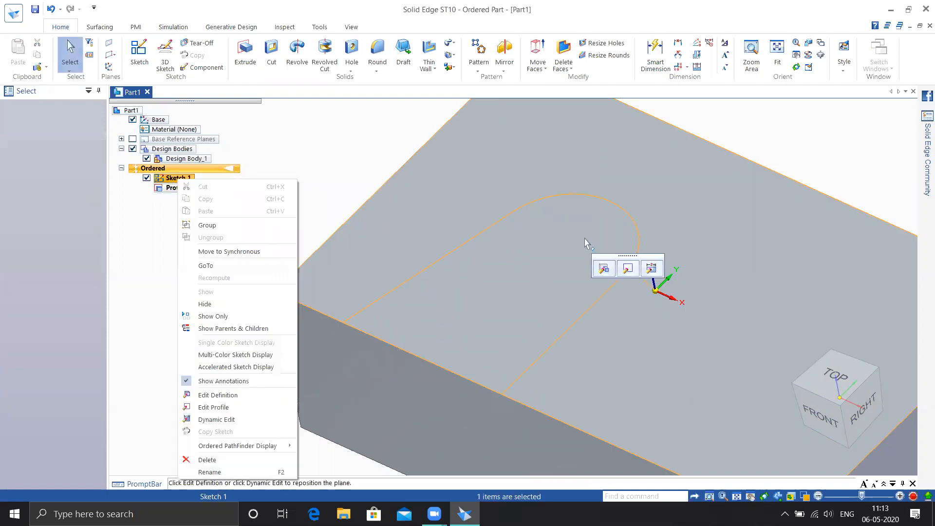
left_click(625, 270)
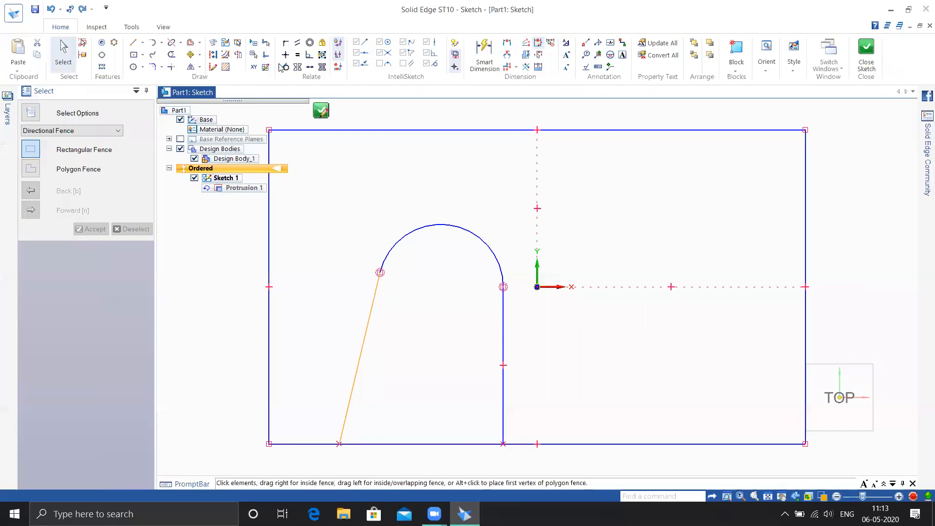
left_click(286, 55)
left_click(372, 307)
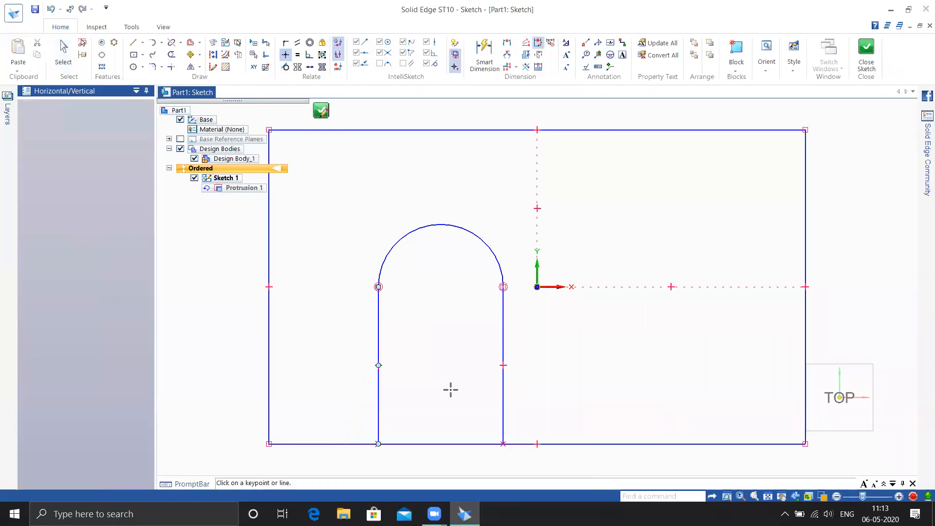
left_click(867, 51)
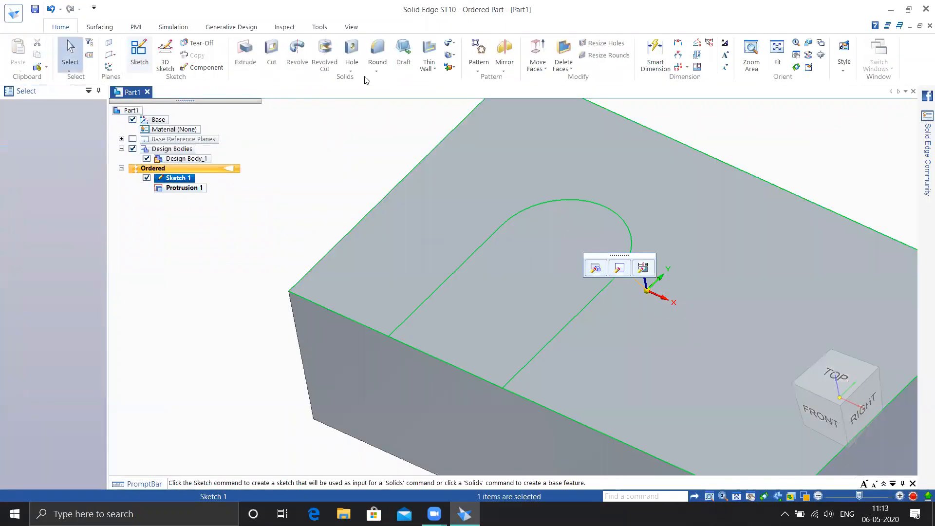
Create a raised-counterbore slot with a 3 mm finite extent along the whole U-shaped sketch chain
left_click(351, 71)
left_click(364, 105)
left_click(525, 367)
key("Return")
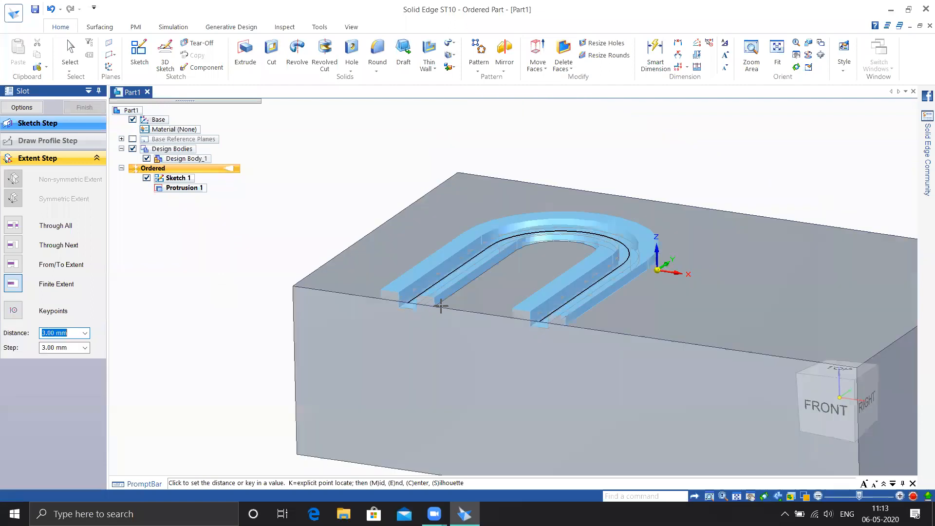
left_click(446, 306)
middle_click_drag(313, 198, 316, 278)
middle_click_drag(321, 245, 325, 239)
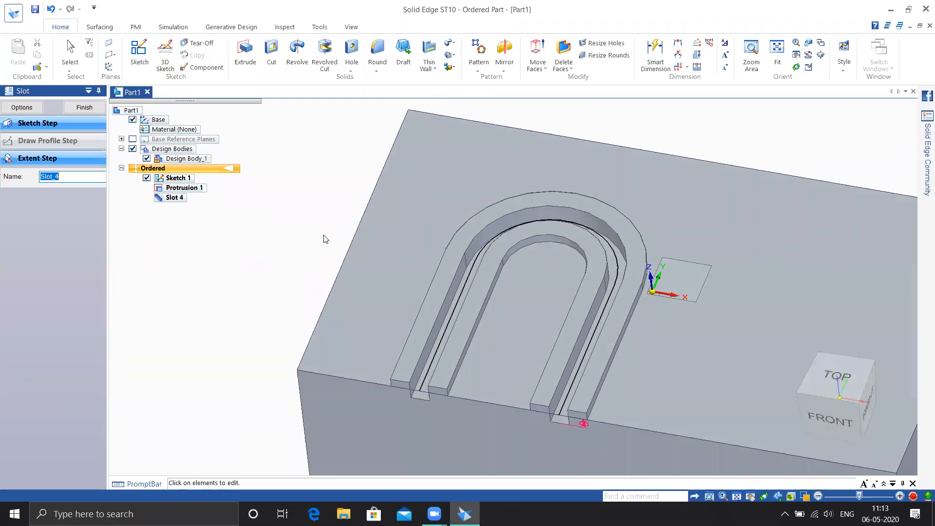
left_click(81, 104)
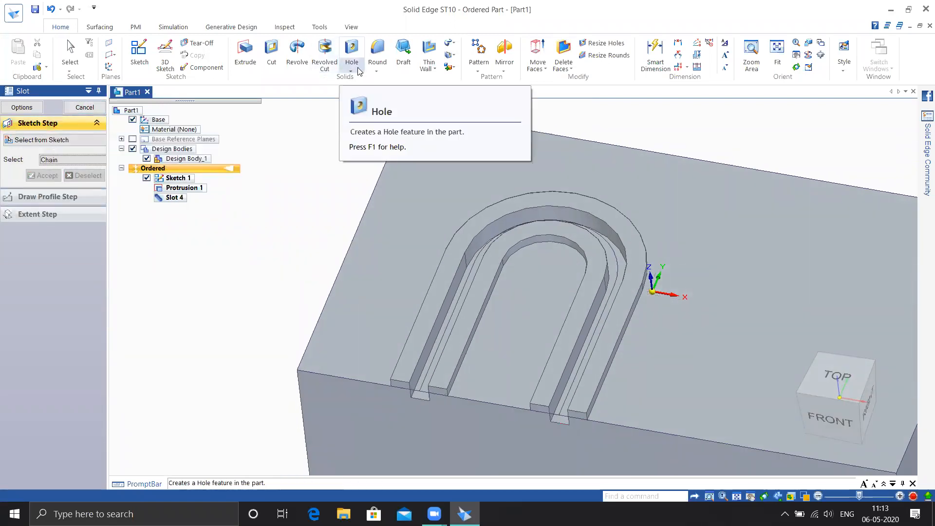
left_click(354, 70)
left_click(359, 103)
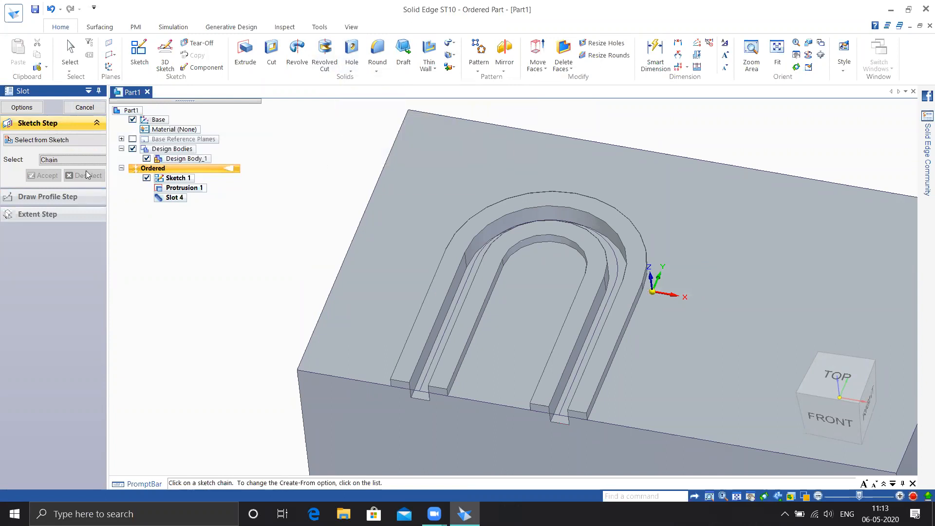
left_click(86, 110)
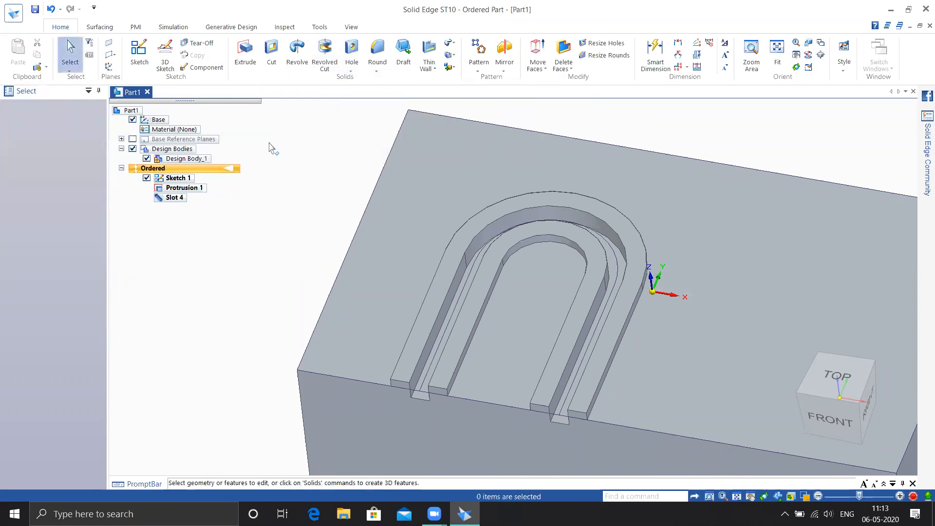
left_click(429, 68)
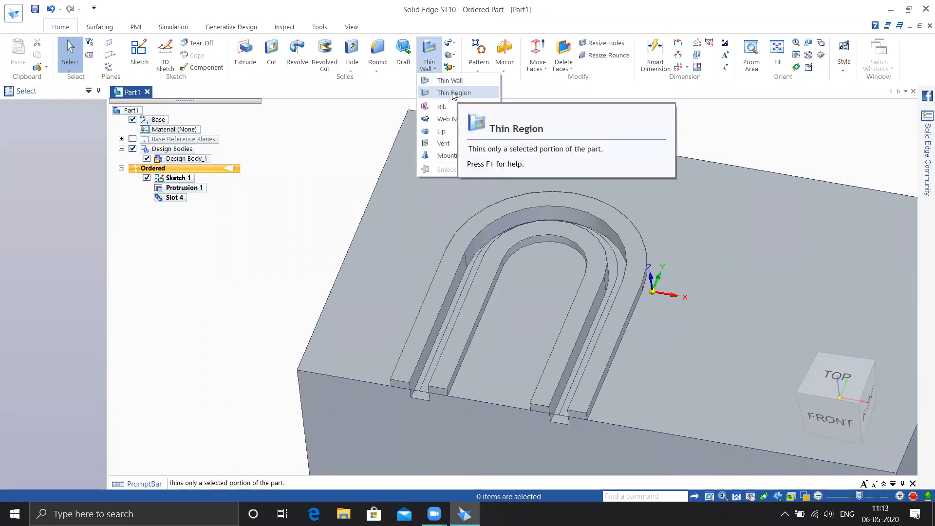
left_click(338, 168)
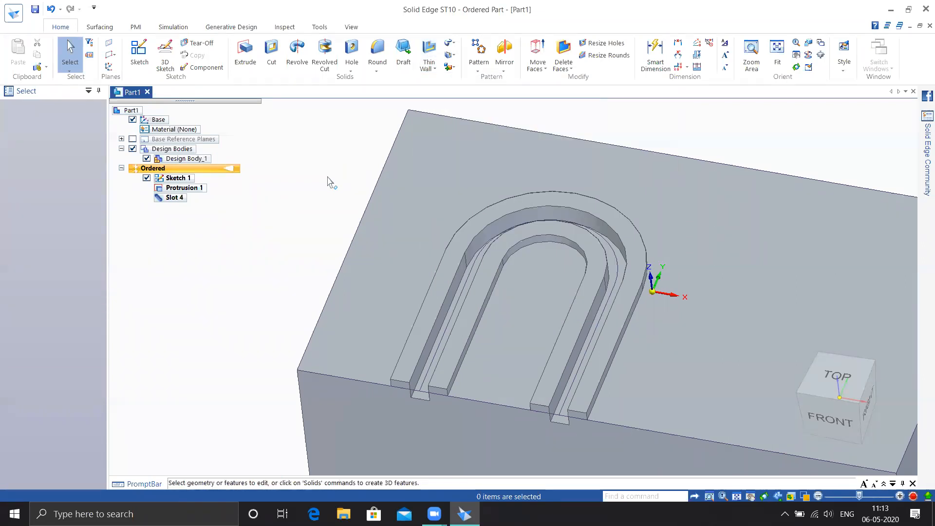
Undo the U-shaped raised slot and fit the plain block in the view
key("ctrl+z")
key("ctrl+f")
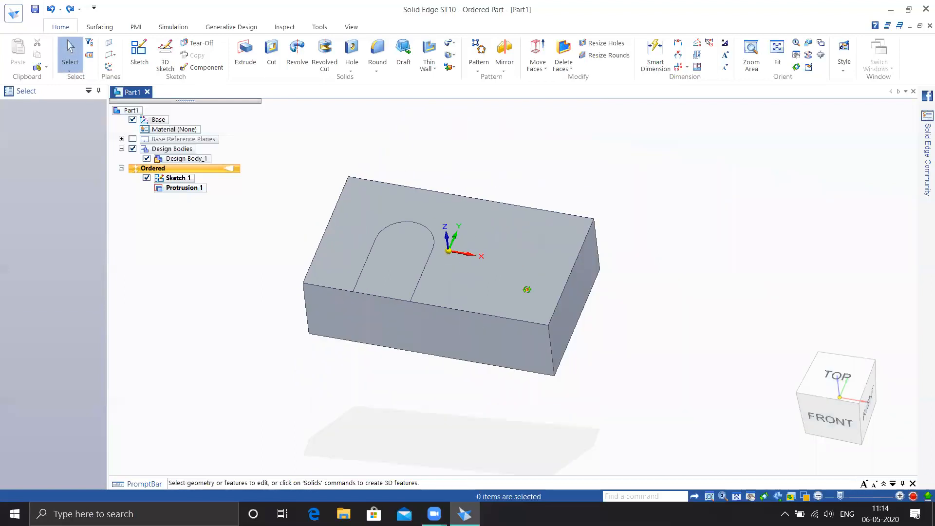
middle_click_drag(527, 290, 586, 260)
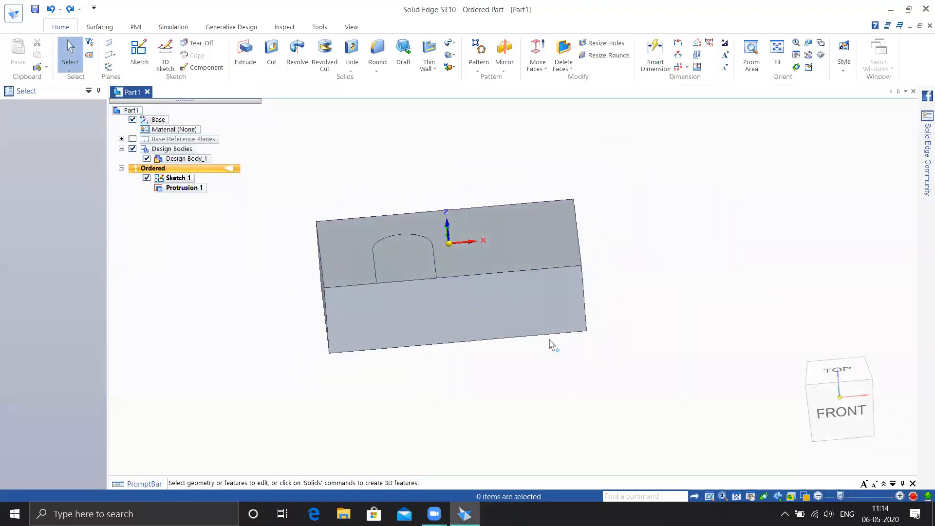
Open a new sketch on the front face of the block
key("ctrl+i")
left_click(139, 54)
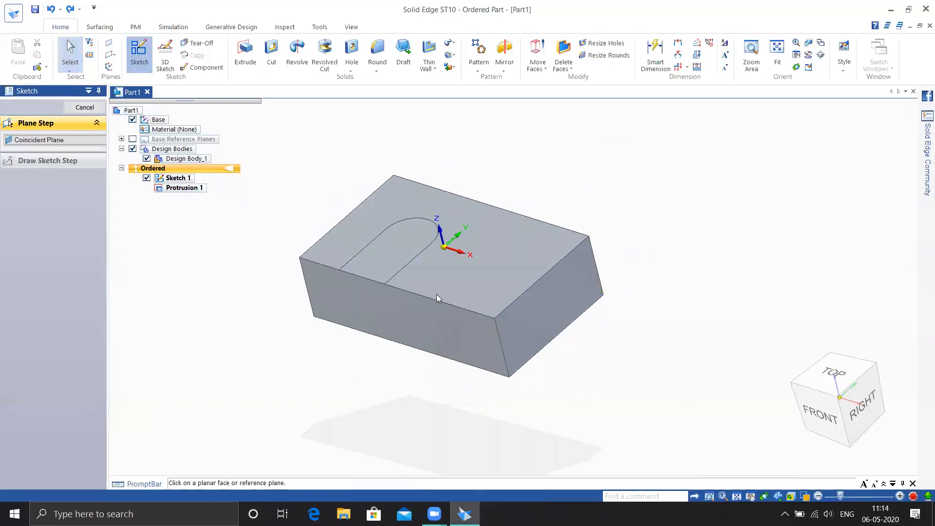
left_click(404, 303)
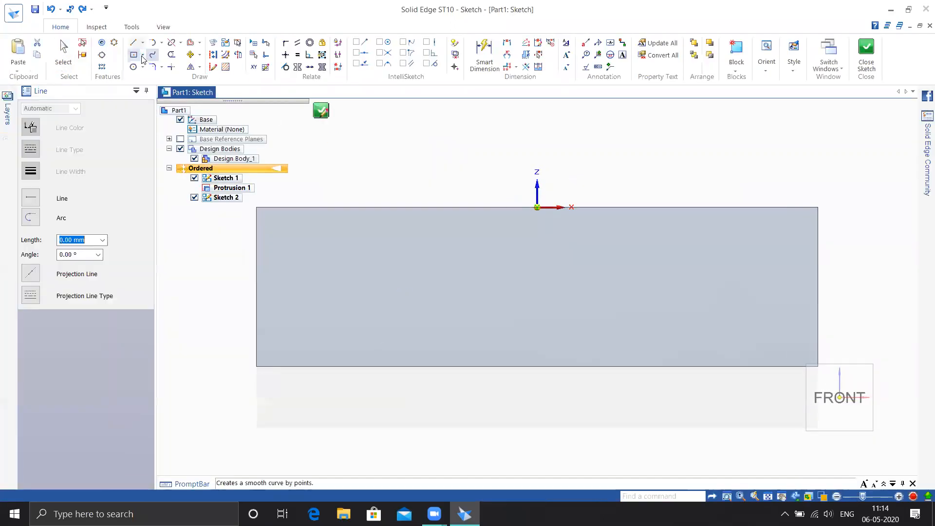
left_click(142, 55)
left_click(165, 80)
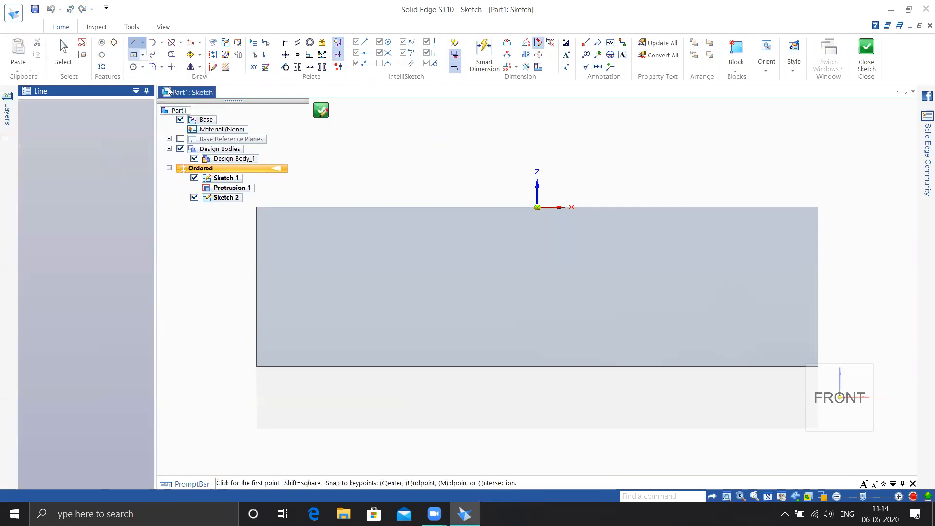
left_click(142, 55)
left_click(168, 78)
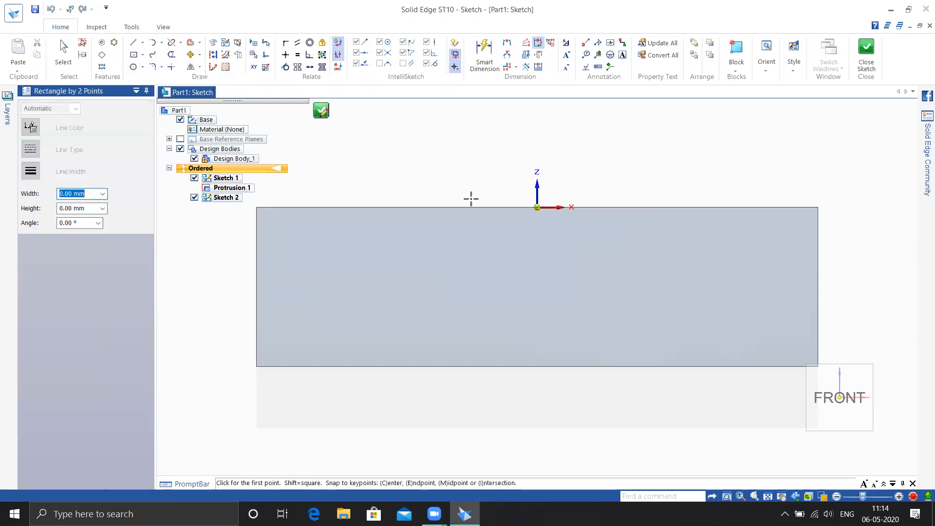
left_click(445, 207)
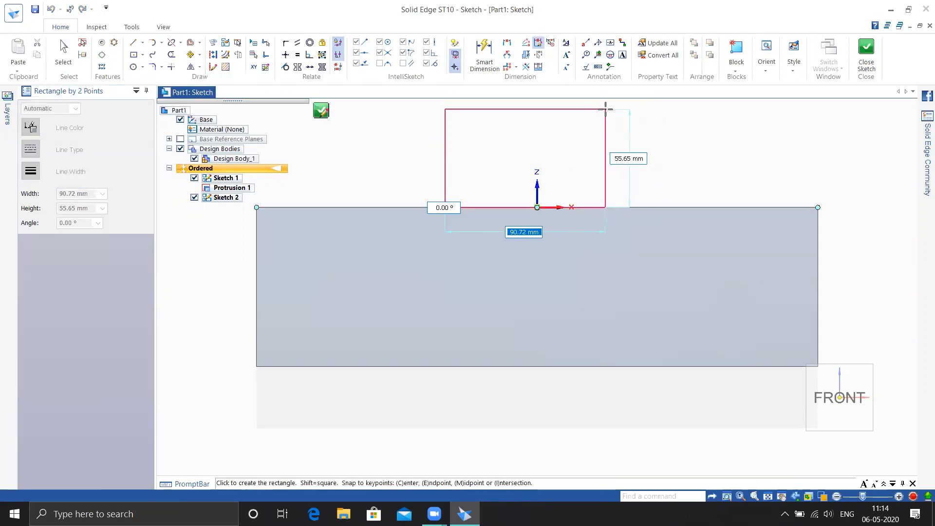
key("Escape")
Sketch a rectangle by 2 points above the block, with its base on the front face's top edge
middle_click_drag(608, 133, 587, 207)
left_click(142, 55)
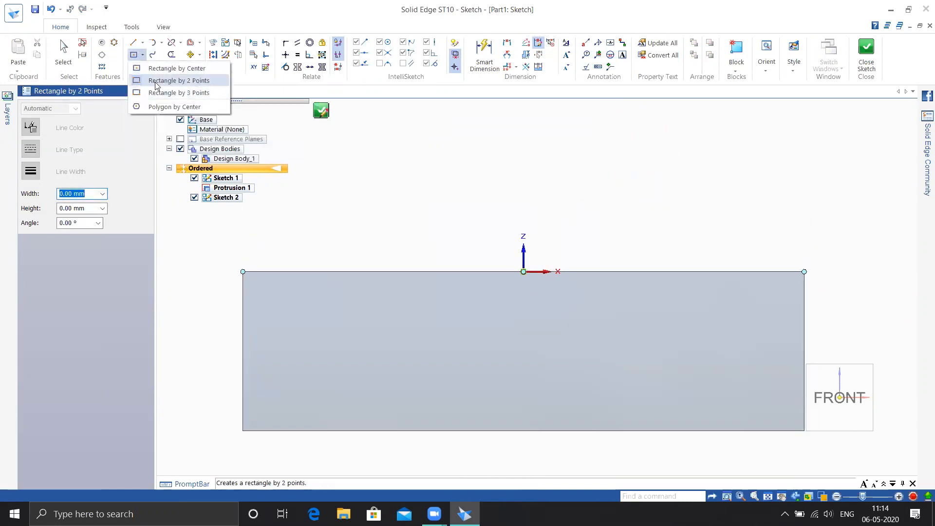
left_click(459, 272)
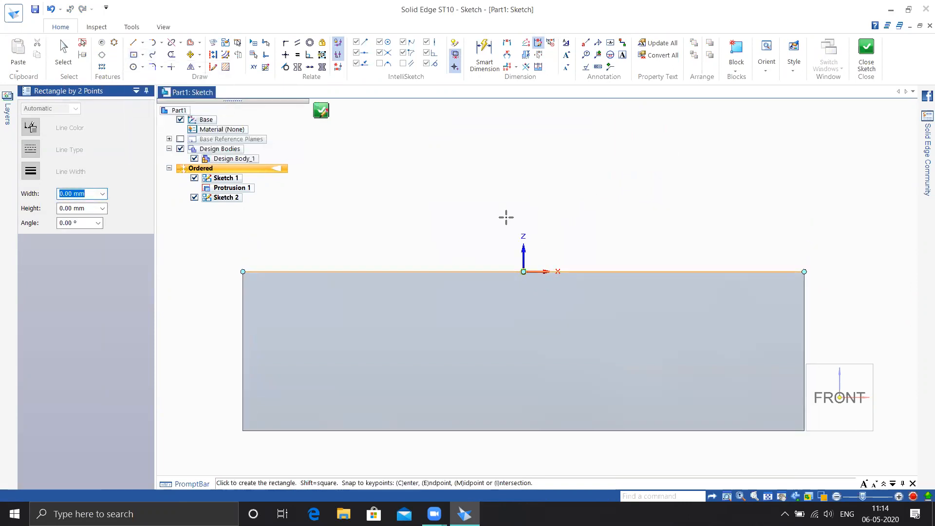
left_click(602, 179)
middle_click_drag(666, 224, 704, 132)
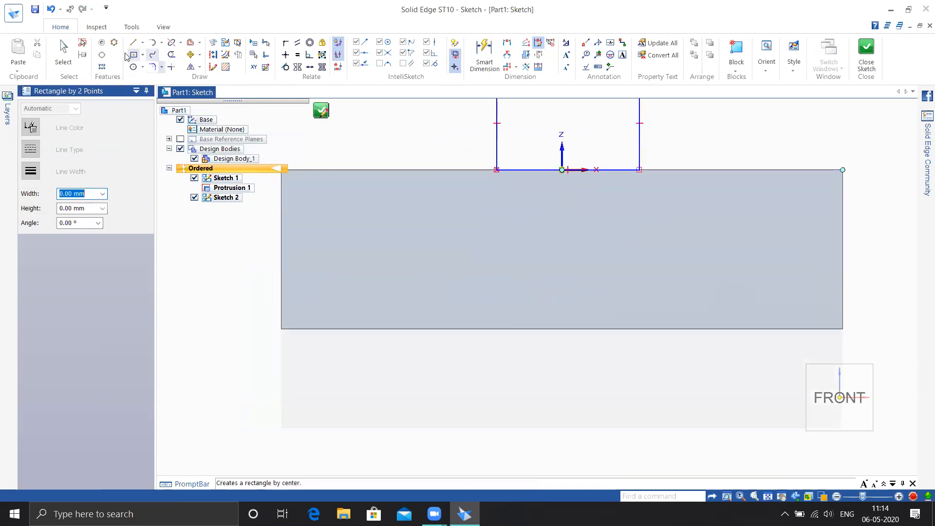
Sketch a circle below the block, near the middle of the front face's bottom edge
left_click(133, 67)
left_click(552, 399)
left_click(584, 441)
Draw two vertical lines from the circle's sides up to the block's bottom edge, the right one about 49 mm long
left_click(133, 43)
left_click(603, 416)
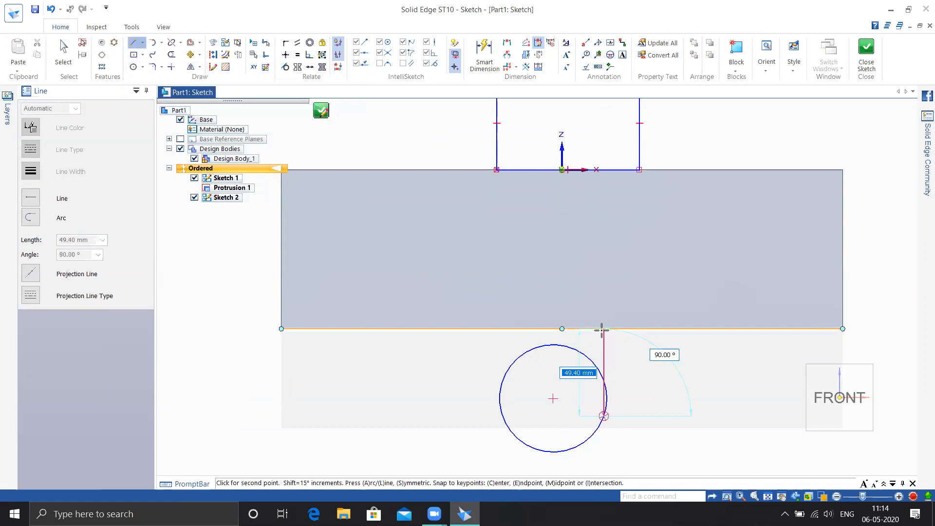
left_click(603, 329)
right_click(502, 413)
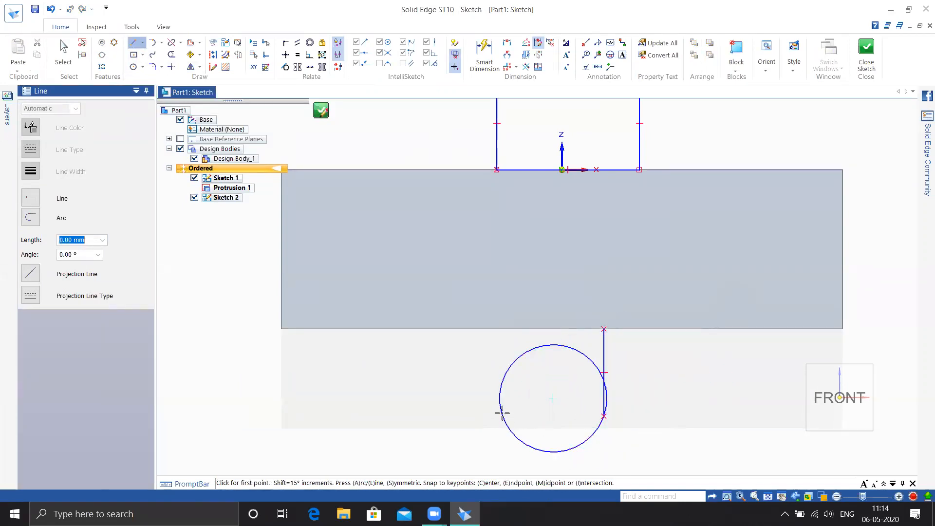
left_click(500, 398)
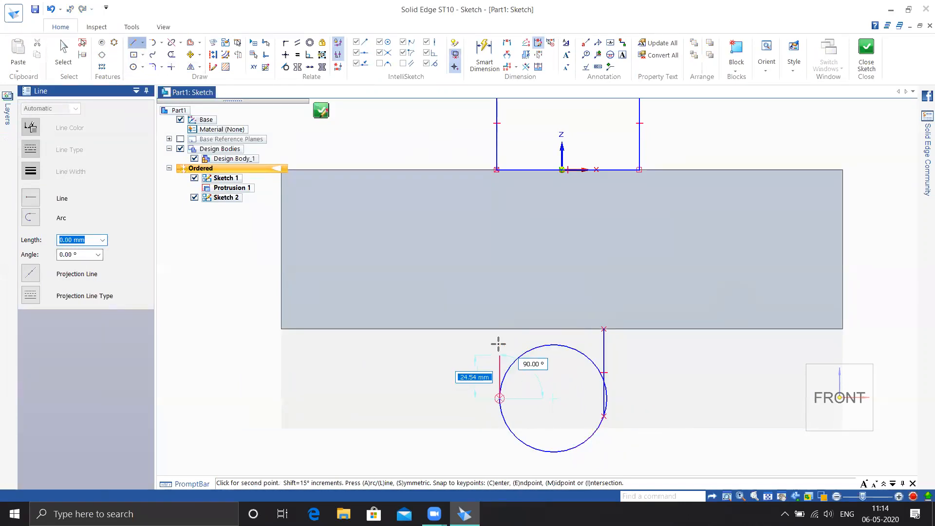
left_click(499, 329)
right_click(432, 375)
key("Escape")
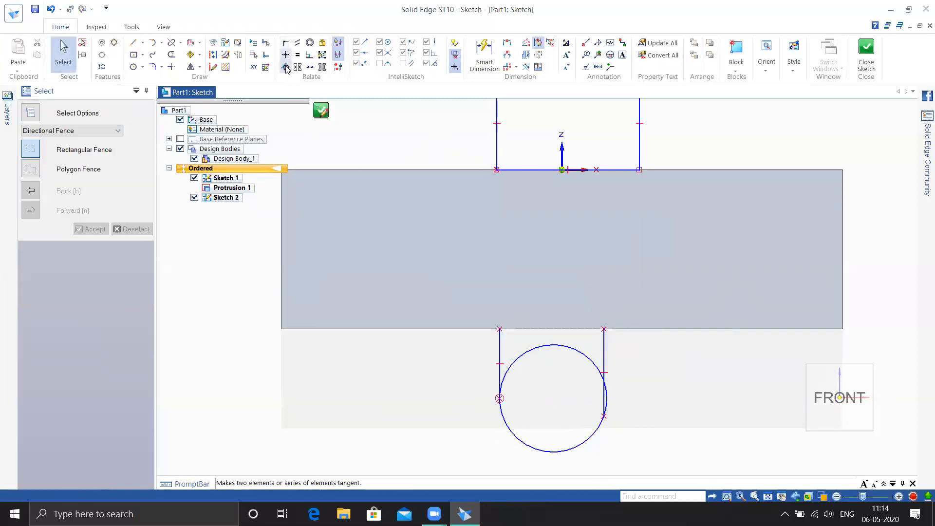
Make the right vertical line tangent to the circle
left_click(285, 67)
left_click(604, 404)
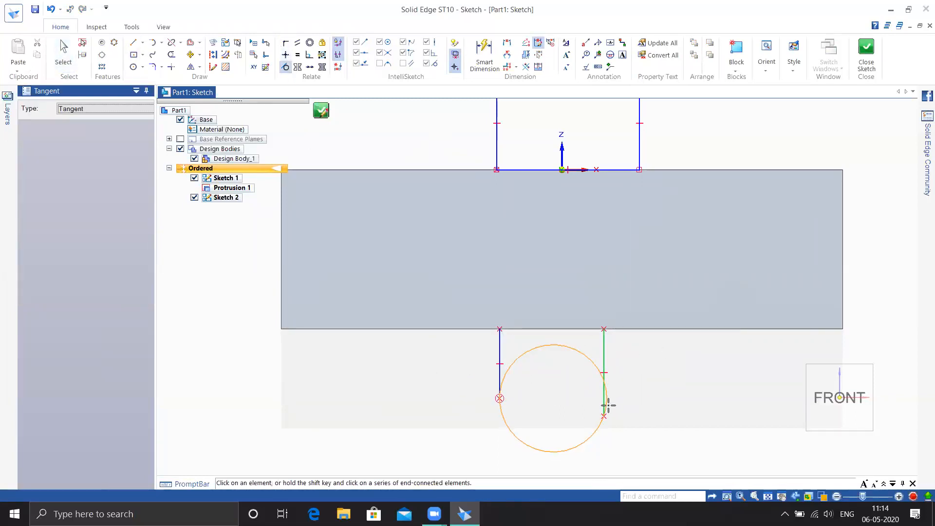
left_click(608, 405)
Join the upper ends of the two vertical lines with a horizontal line along the block's bottom edge
left_click(133, 43)
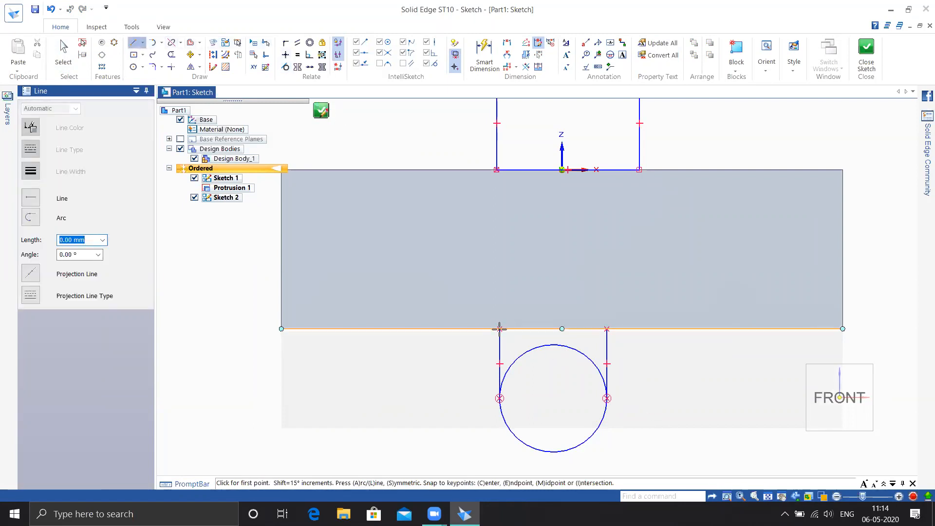
left_click(500, 330)
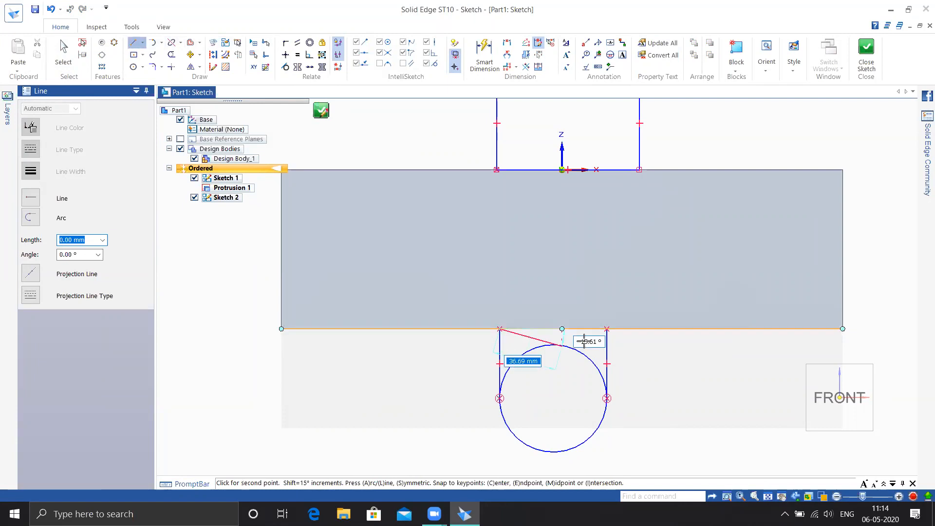
left_click(607, 329)
key("Escape")
key("Escape")
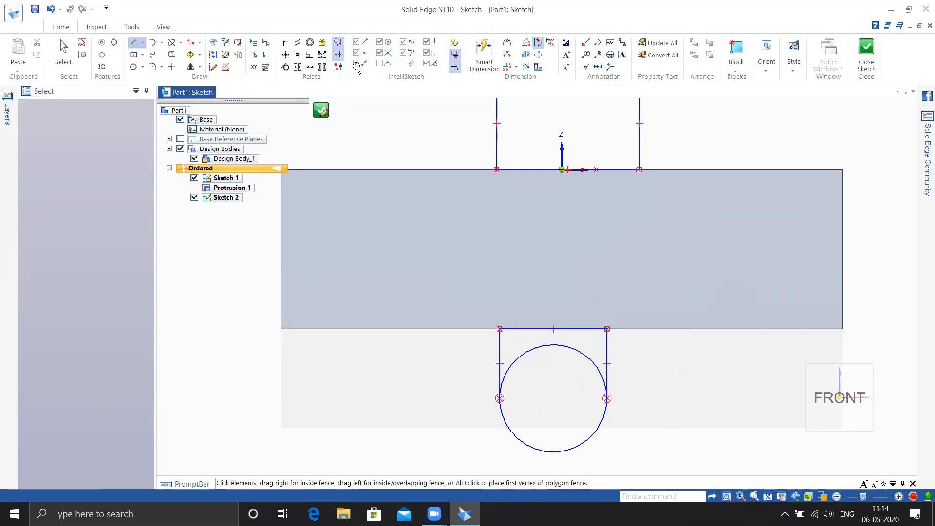
Trim the circle's upper arc to leave a closed U-shaped profile, and finish the front-face sketch
left_click(172, 54)
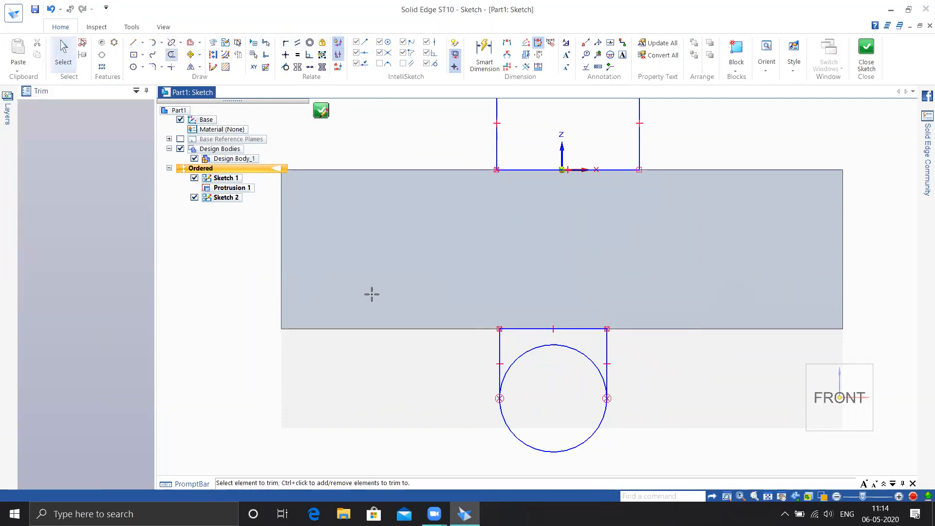
left_click(526, 352)
key("Escape")
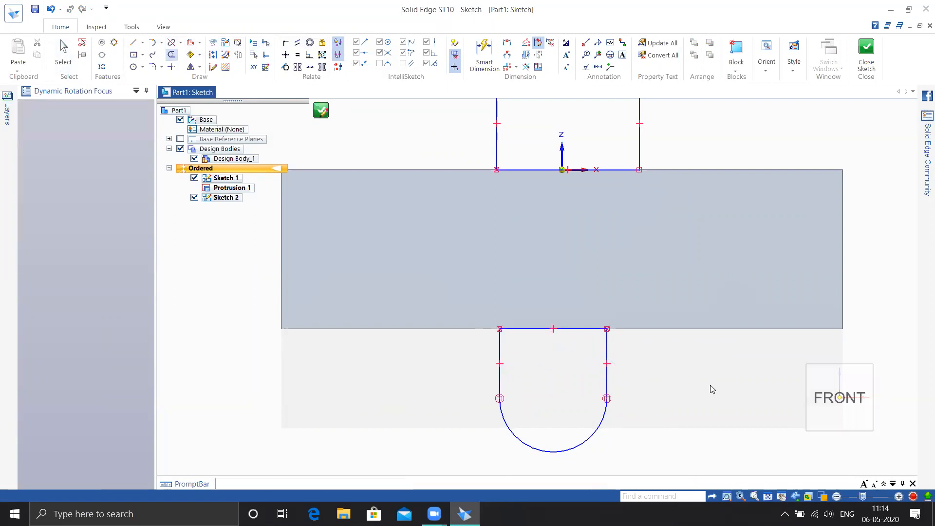
left_click(866, 53)
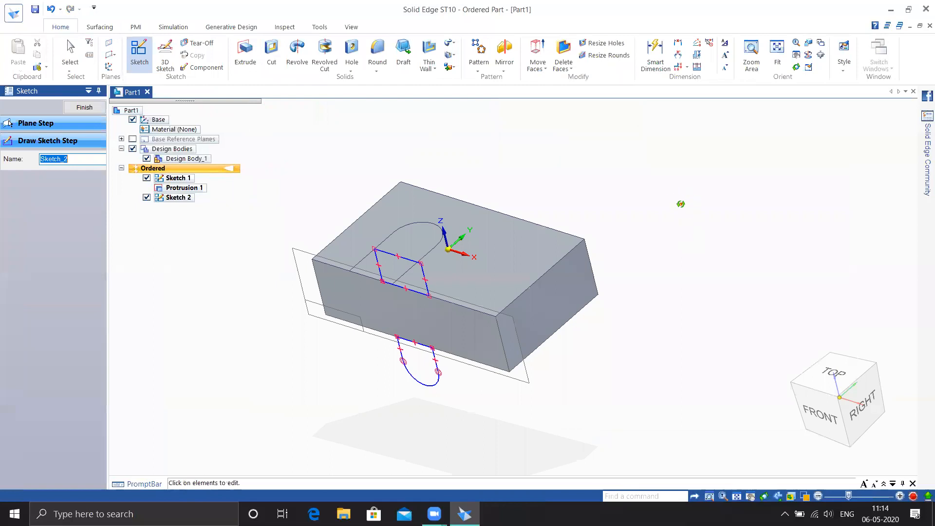
middle_click_drag(681, 205, 677, 175)
left_click(85, 107)
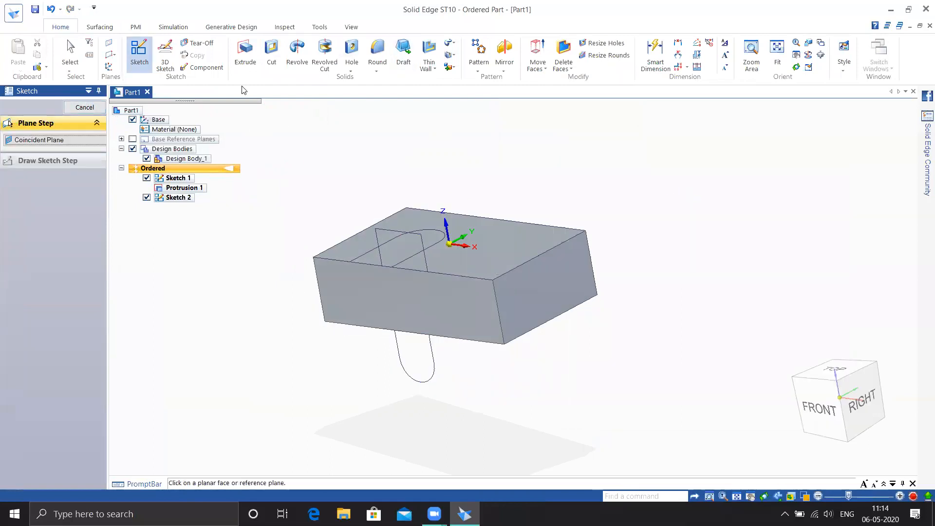
Extrude the rectangle 105 mm back over the block's top face with a finite extent
left_click(246, 51)
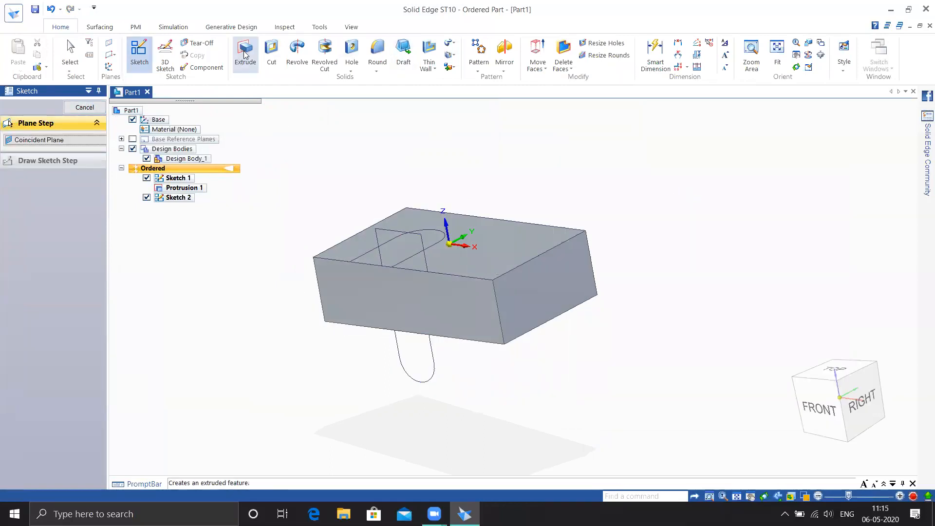
left_click(378, 228)
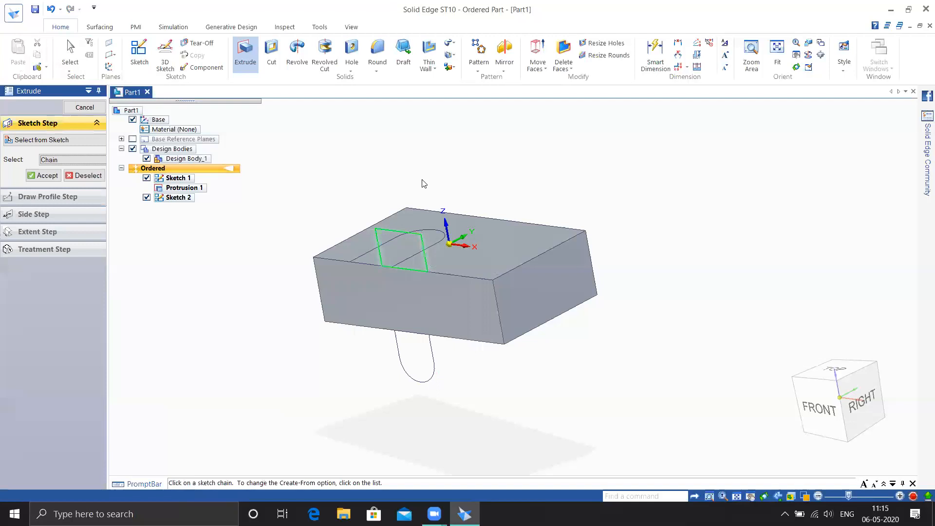
right_click(449, 190)
mouse_move(476, 200)
middle_mouse_down()
mouse_move(433, 203)
mouse_move(451, 208)
middle_mouse_up()
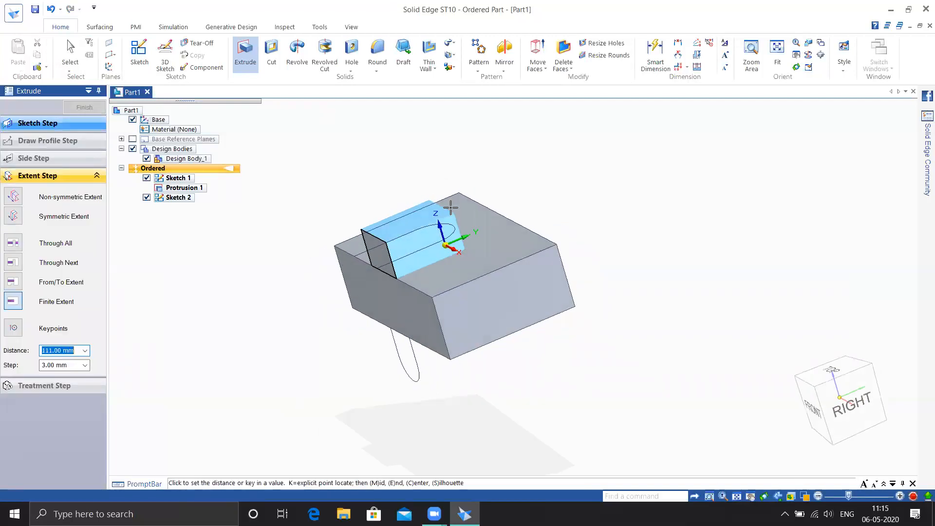
left_click(446, 215)
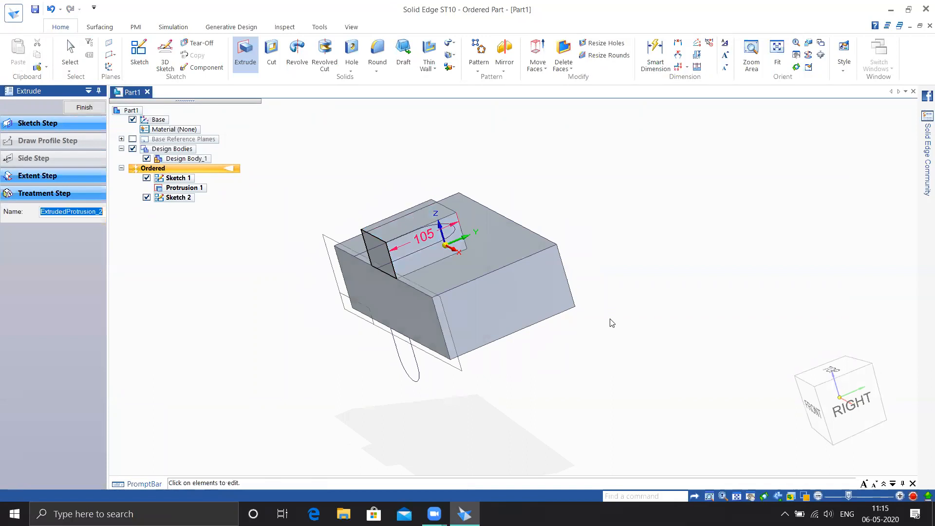
right_click(443, 396)
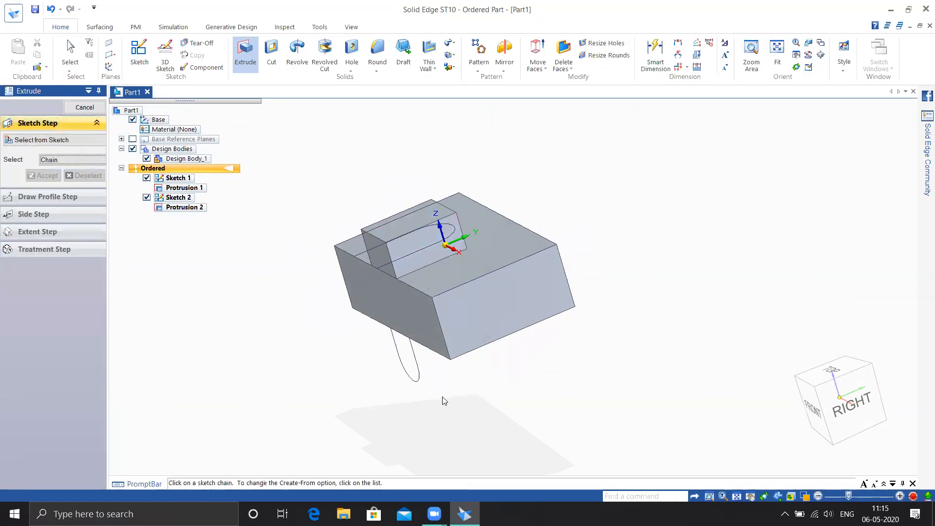
Extrude the closed U-shaped profile 78 mm back under the block with a finite extent
left_click(419, 381)
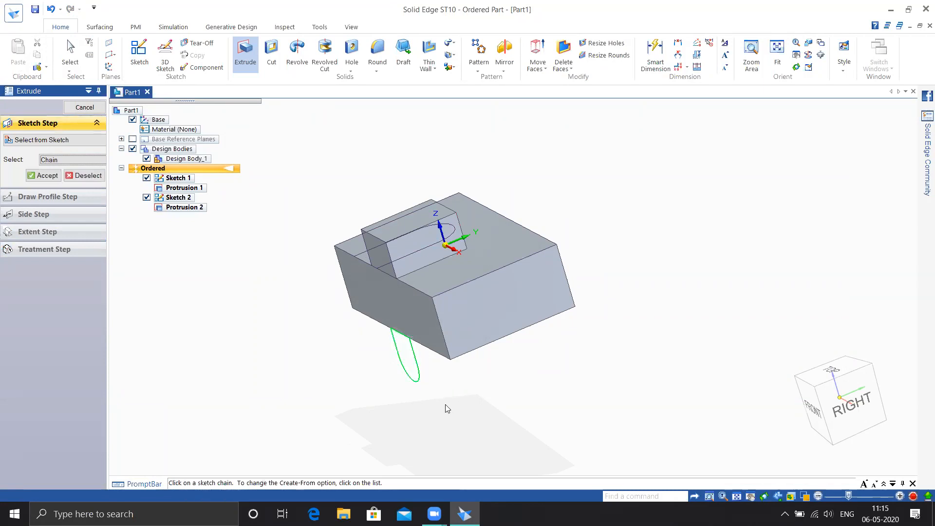
right_click(445, 407)
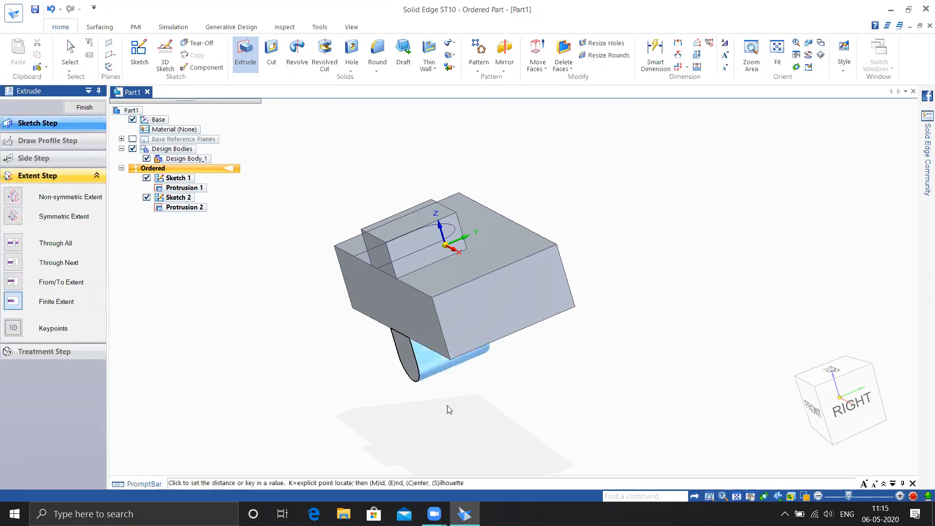
middle_click_drag(466, 396, 449, 355)
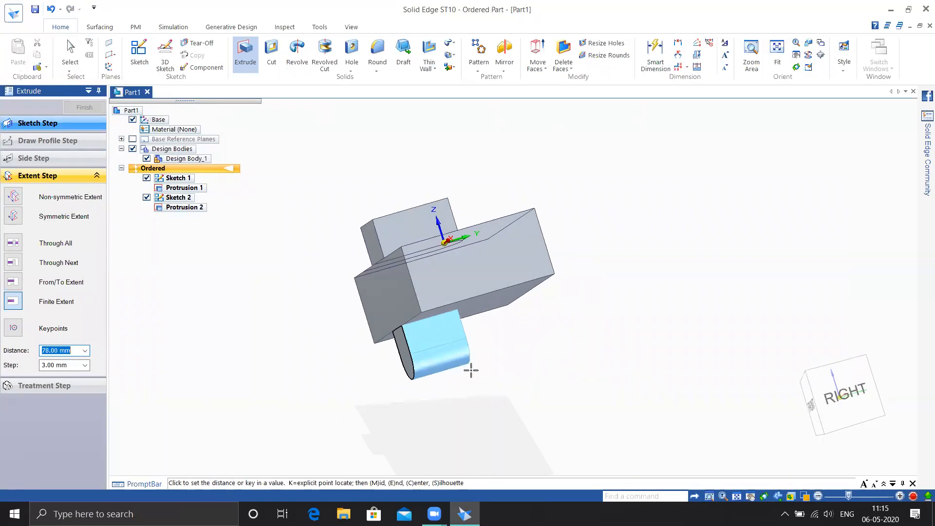
left_click(471, 370)
key("ctrl+f")
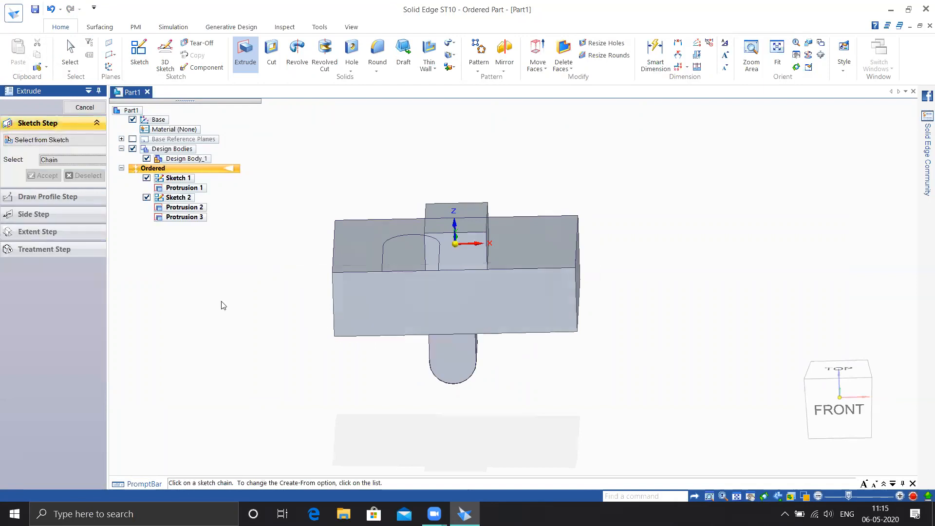
left_click(94, 108)
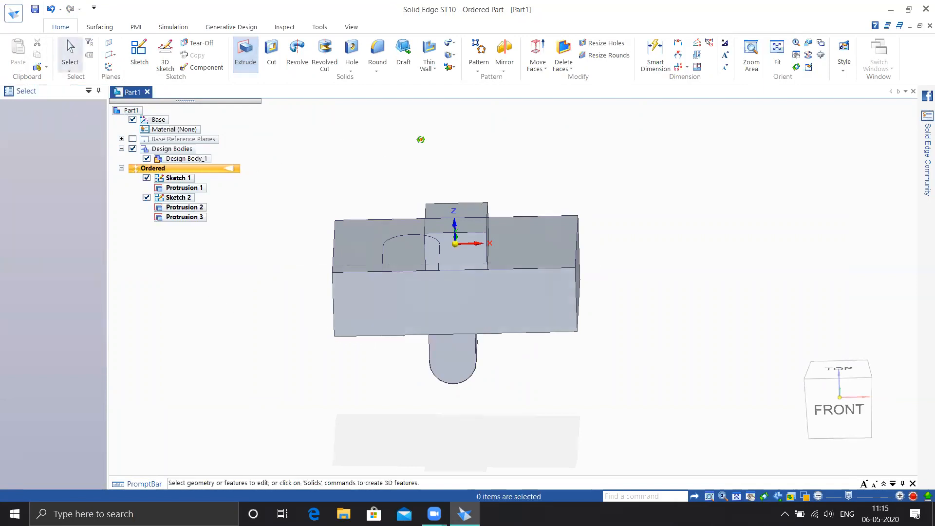
Start a Thin Region feature and accept the upper boss's face chain, including the shared front face, as the faces to thin
middle_click_drag(424, 157, 396, 155)
scroll(403, 348, "up", 3)
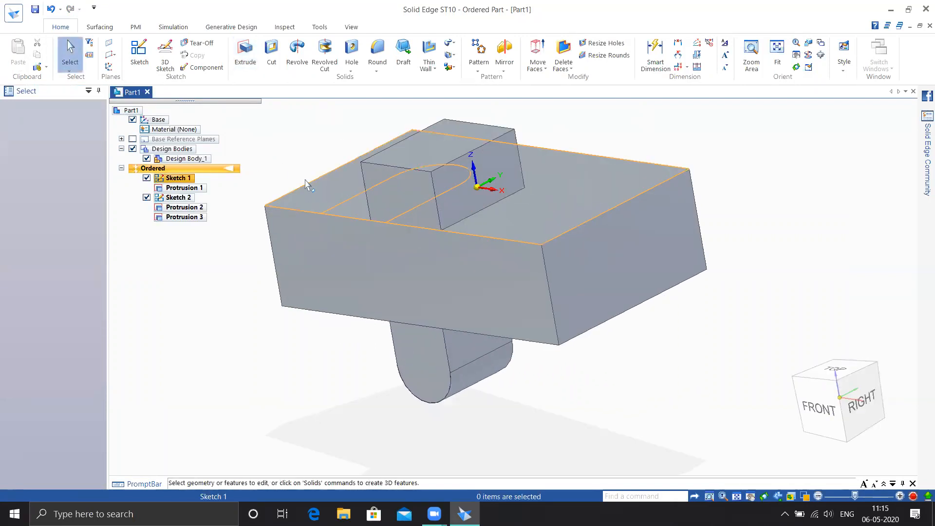
middle_click_drag(281, 173, 306, 209, "shift")
middle_click_drag(346, 156, 324, 165)
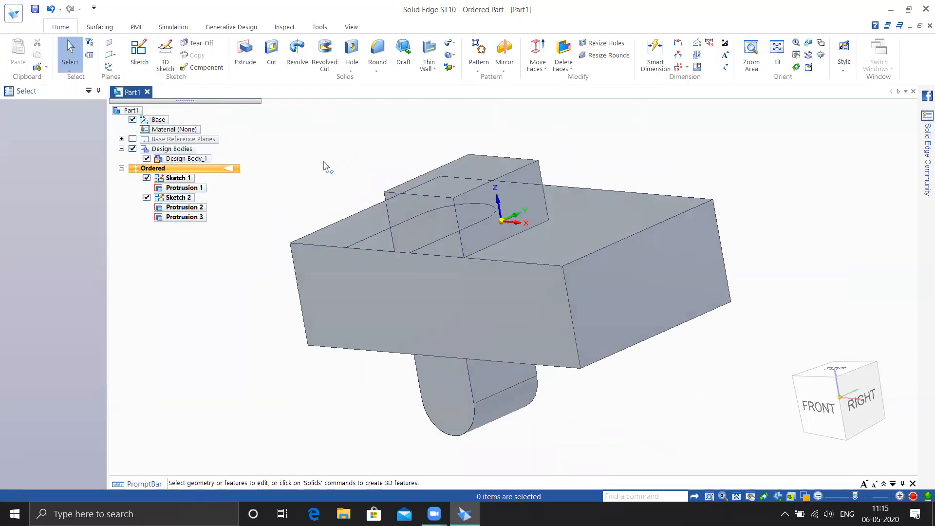
middle_click_drag(409, 222, 403, 234)
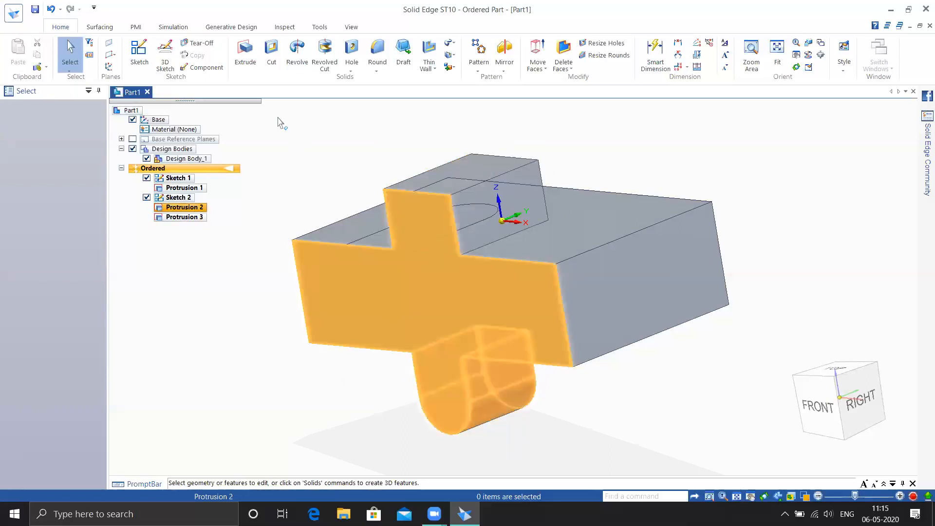
left_click(429, 70)
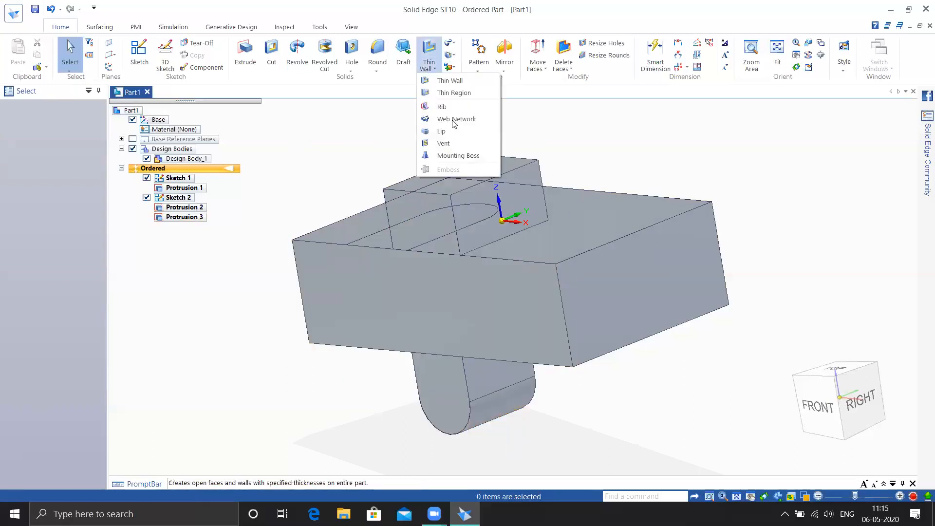
left_click(453, 92)
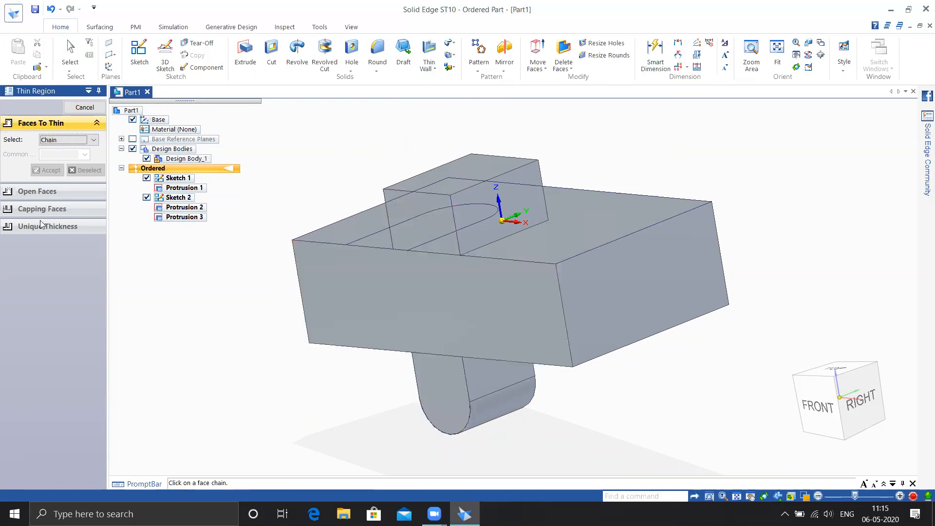
middle_click_drag(187, 295, 163, 304)
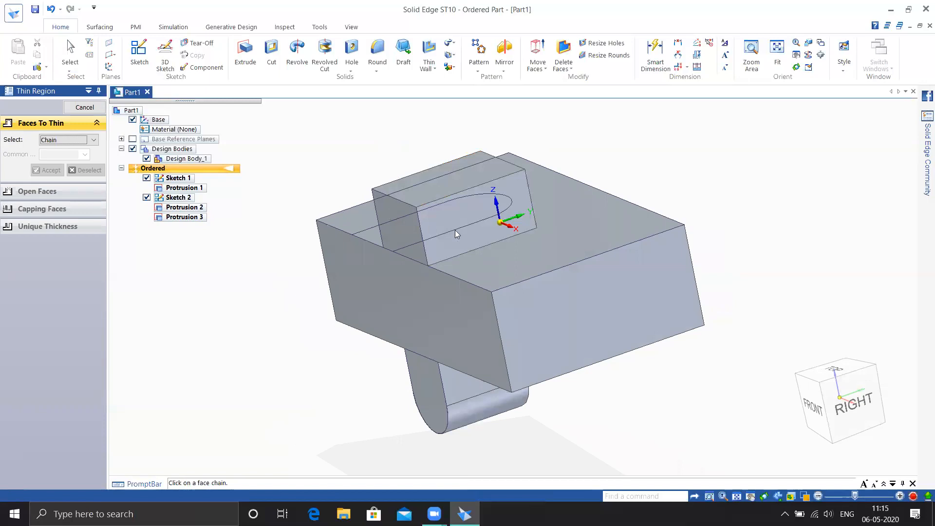
middle_click_drag(604, 223, 406, 235)
left_click(435, 230)
middle_click_drag(689, 250, 534, 217)
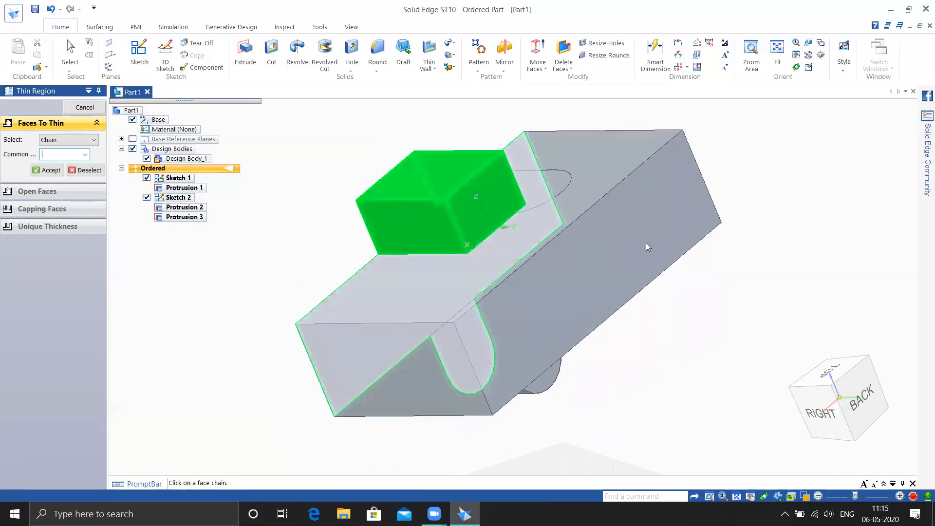
middle_click_drag(526, 298, 540, 234)
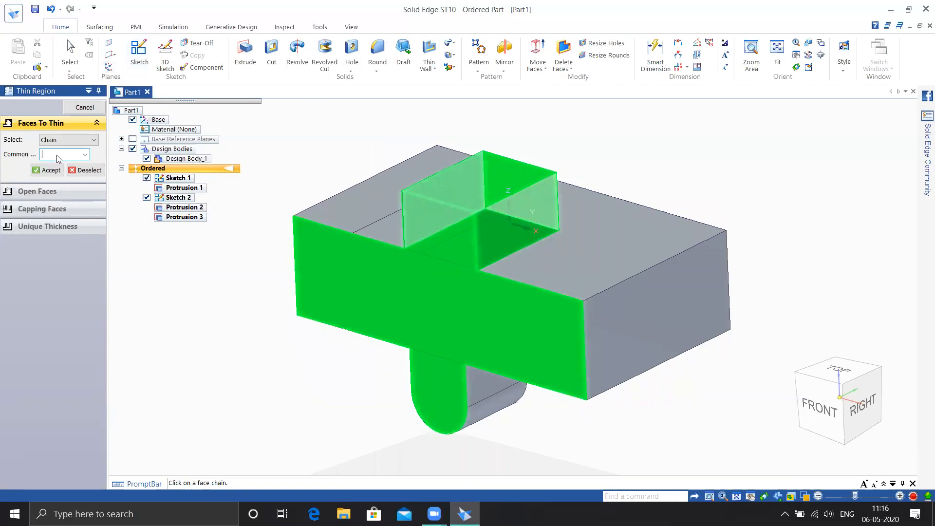
key("Return")
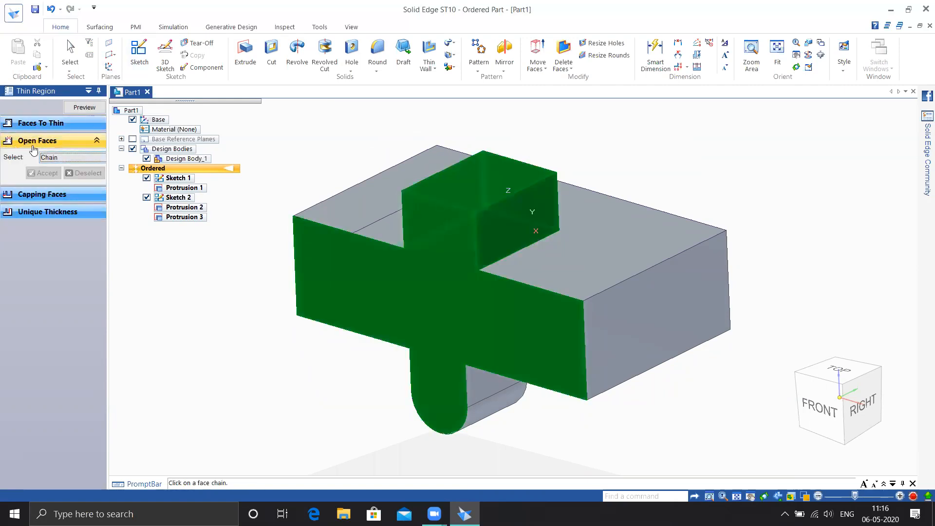
Accept the shared front face as the open face and the block's top face as the capping face
left_click(446, 272)
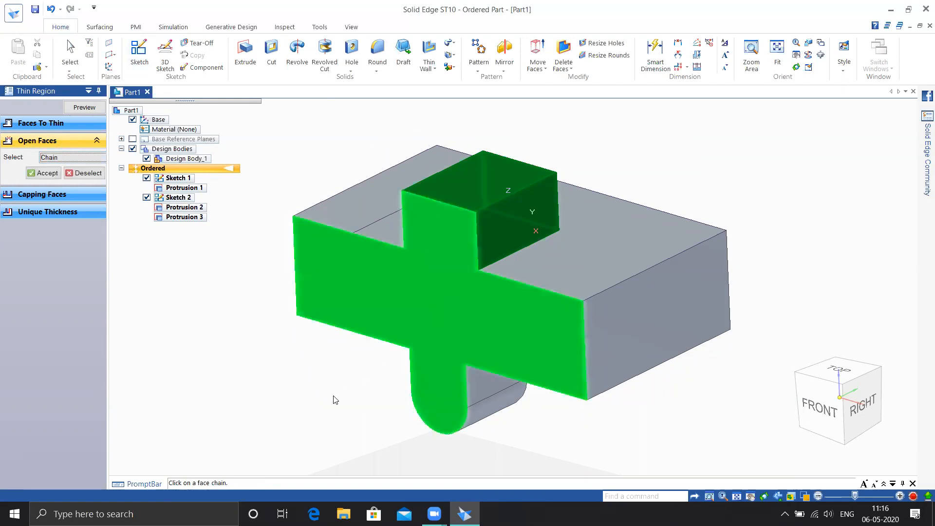
left_click(47, 174)
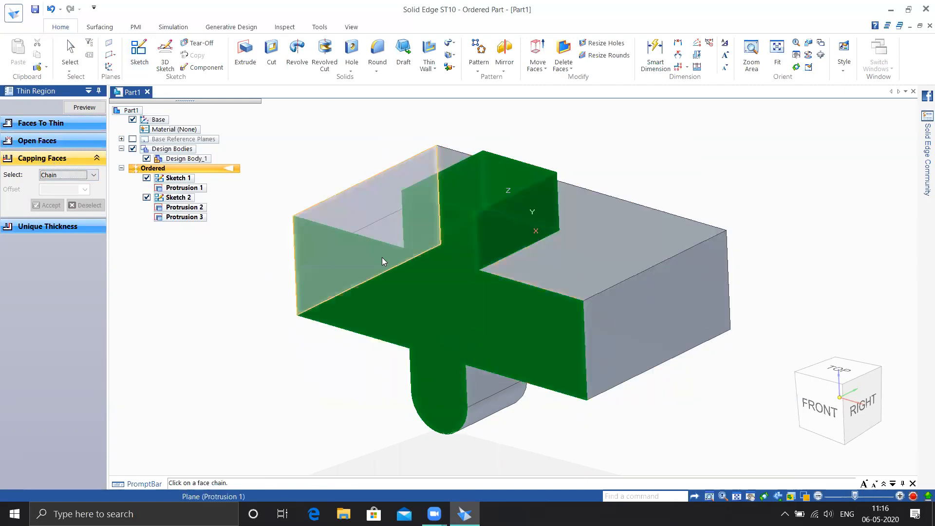
left_click(449, 373)
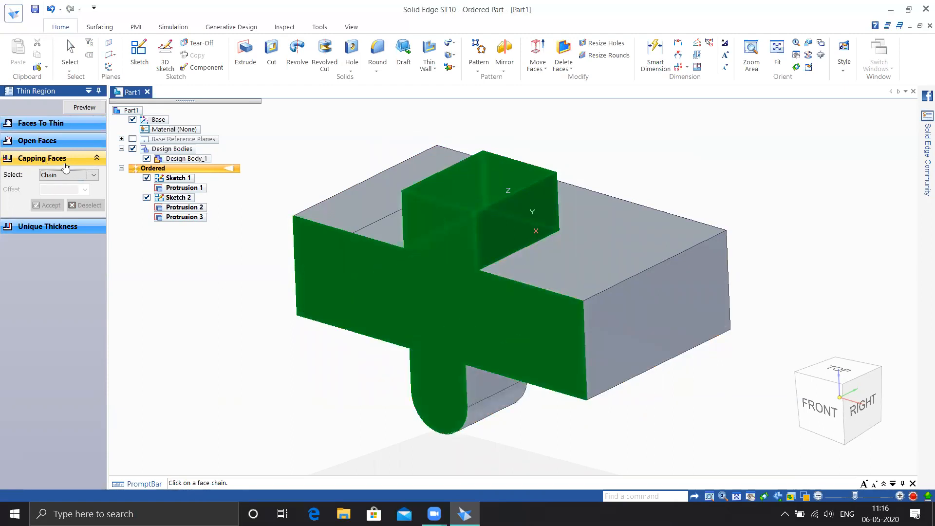
left_click(577, 248)
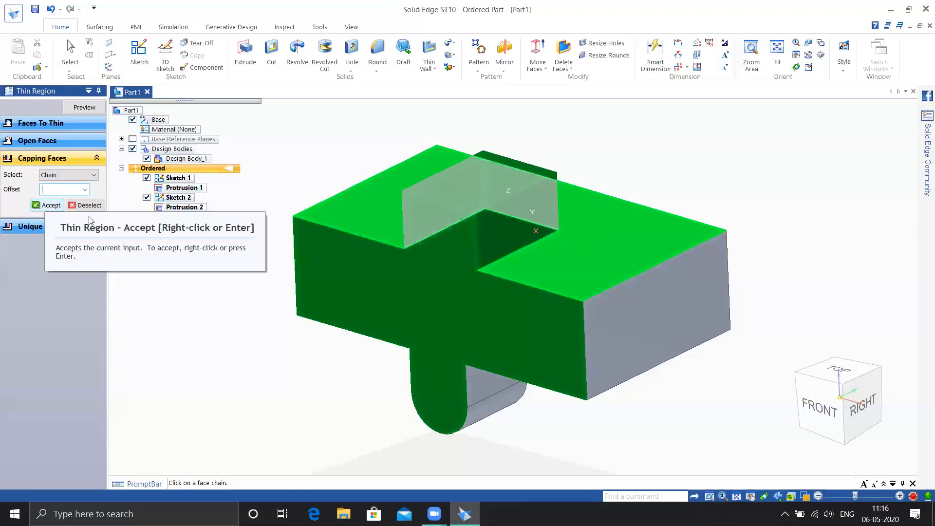
right_click(230, 333)
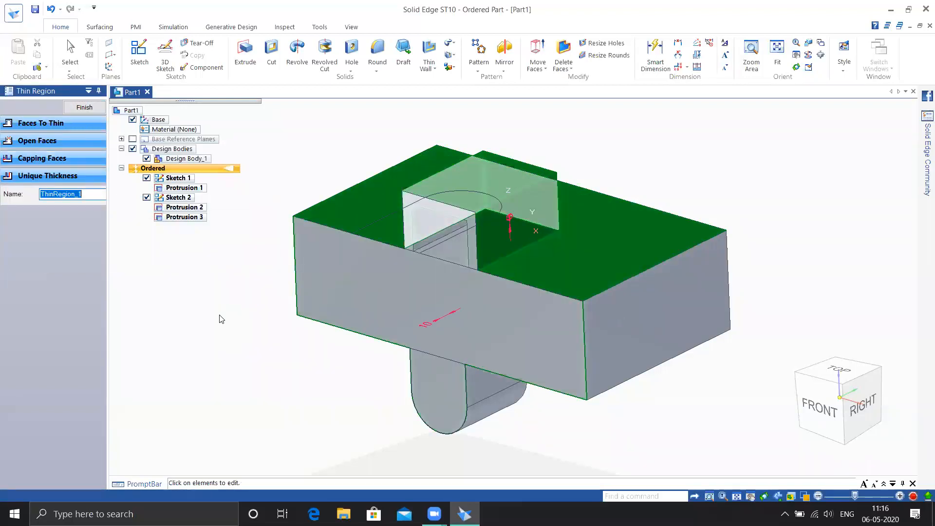
Finish the Thin Region feature that hollows the upper boss, and leave the command
middle_click_drag(219, 343, 236, 313)
left_click(228, 299)
left_click(85, 107)
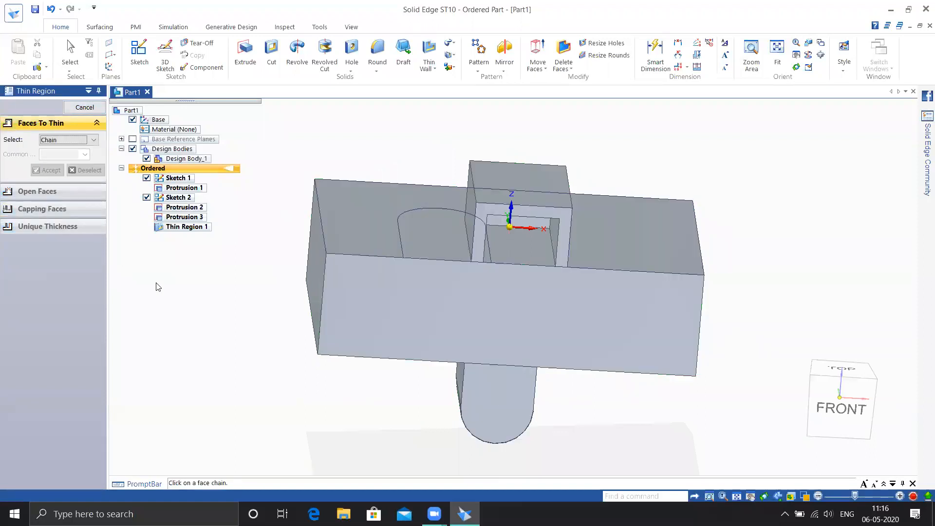
middle_click_drag(174, 283, 119, 302)
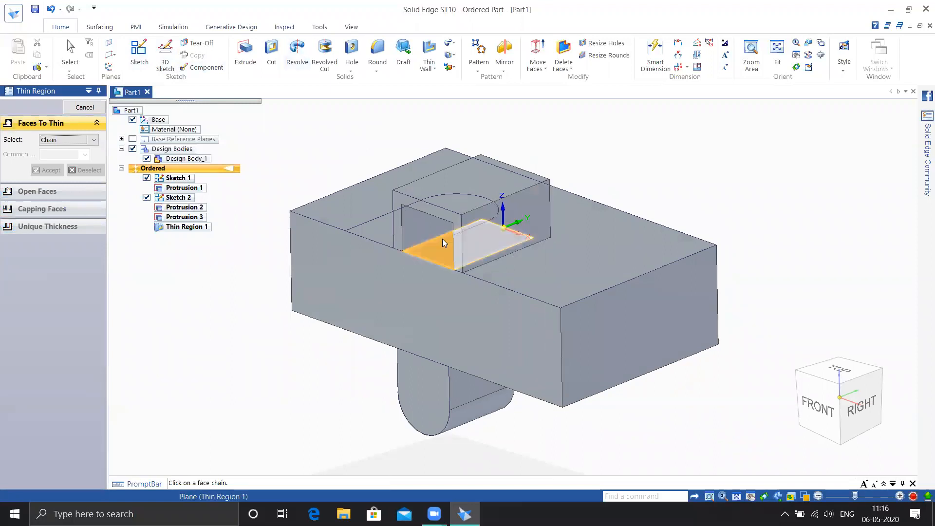
left_click(90, 107)
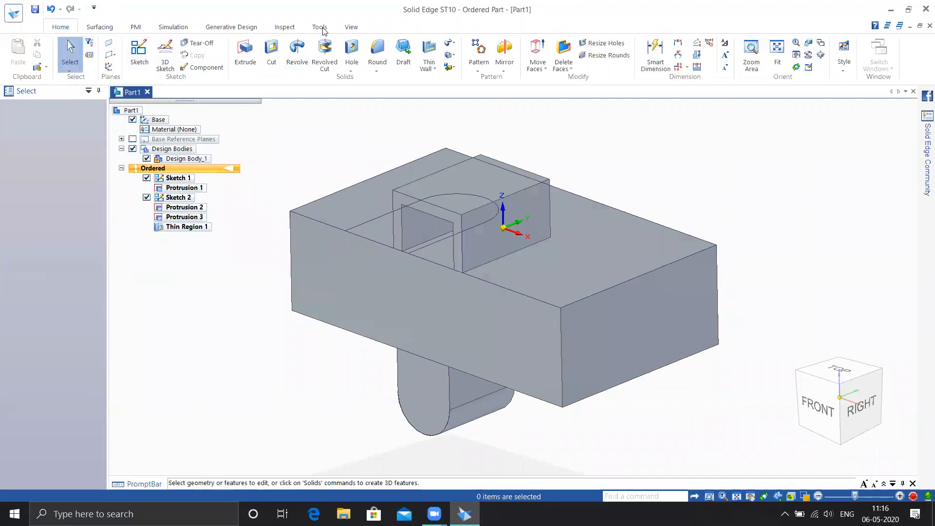
Set clipping planes parallel to the block's right end face to section the part through the hollowed boss
left_click(351, 28)
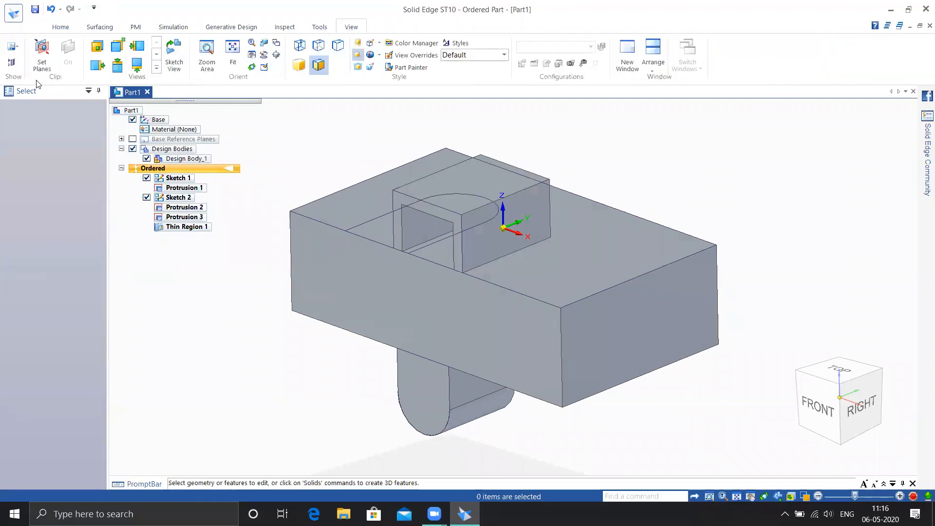
left_click(42, 57)
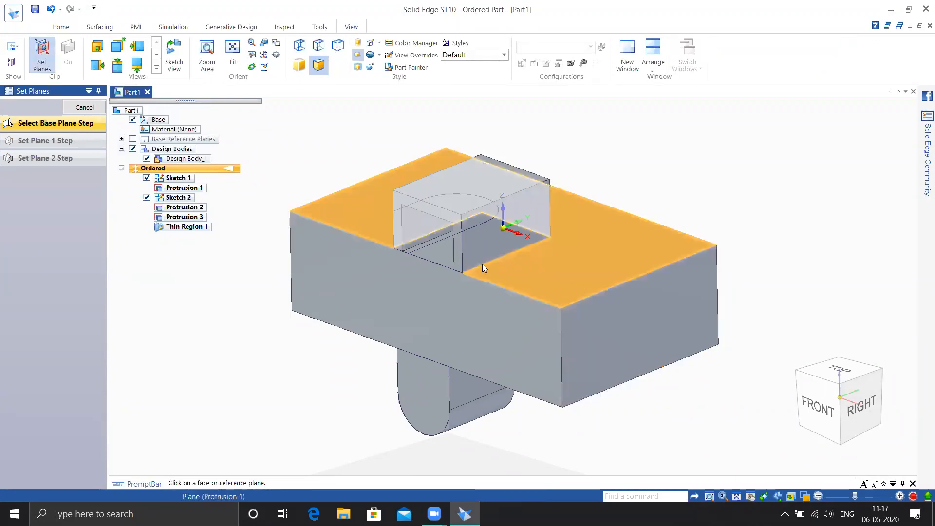
left_click(602, 336)
middle_click_drag(421, 282, 493, 276)
left_click(491, 302)
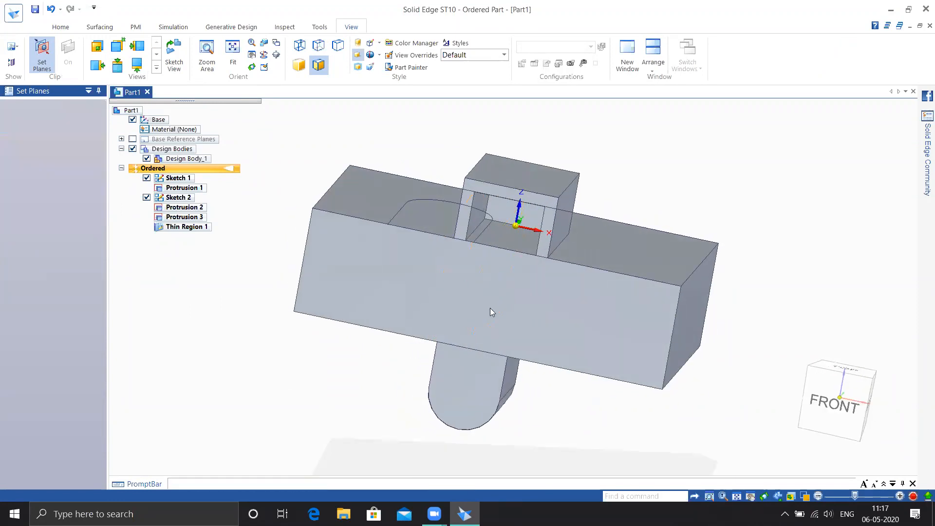
middle_click_drag(541, 390, 659, 294)
middle_click_drag(718, 294, 686, 375)
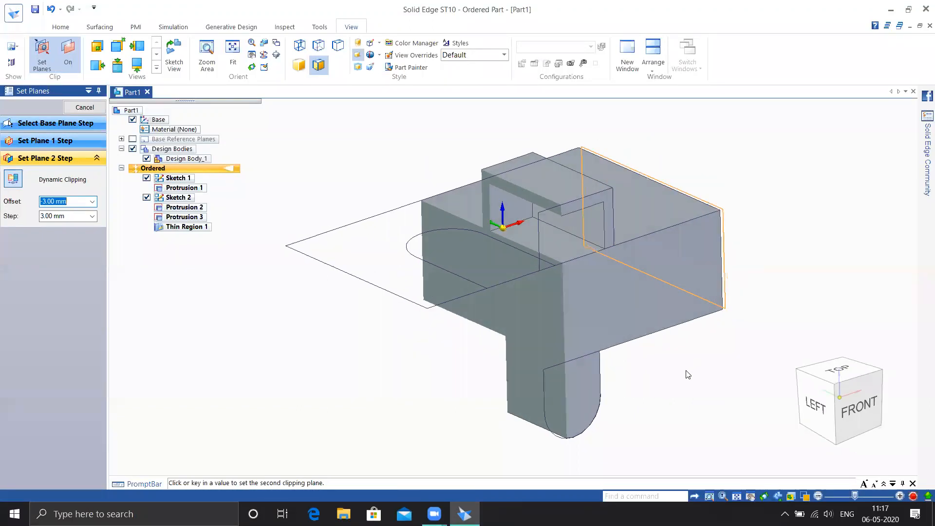
middle_click_drag(682, 330, 648, 344)
left_click(648, 344)
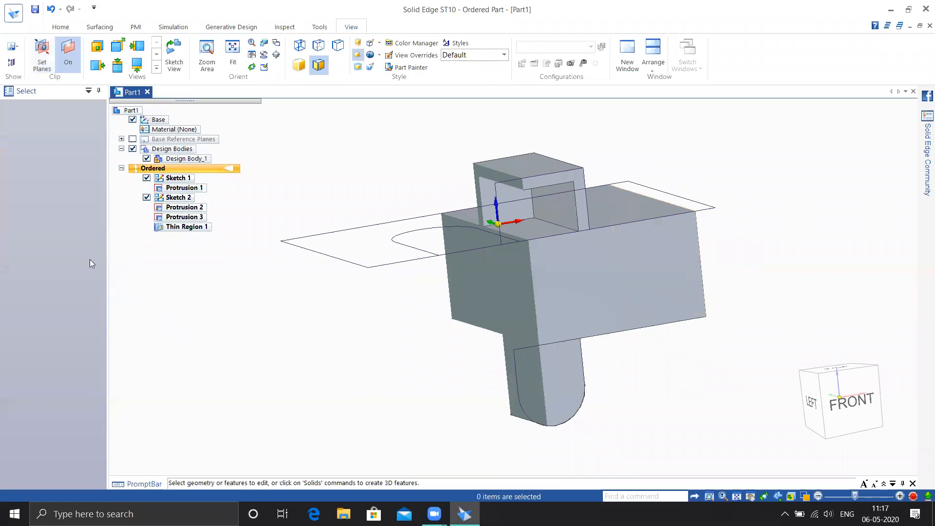
Edit the upper boss's thin region to give its capping face a 10 mm offset
left_click(185, 228)
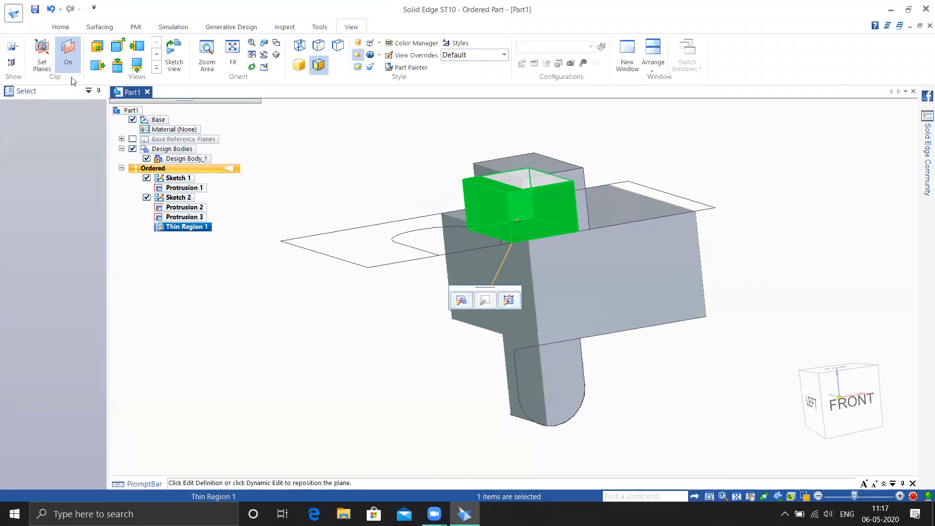
right_click(175, 227)
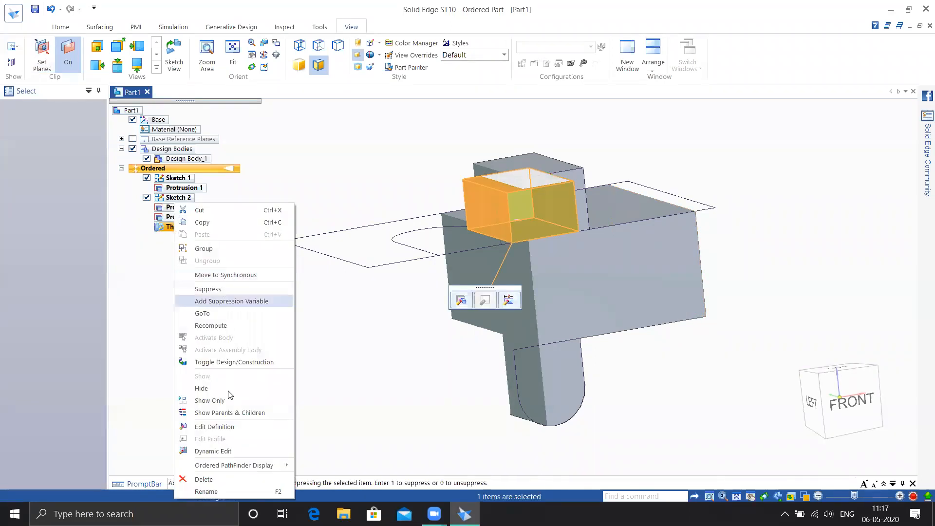
left_click(278, 426)
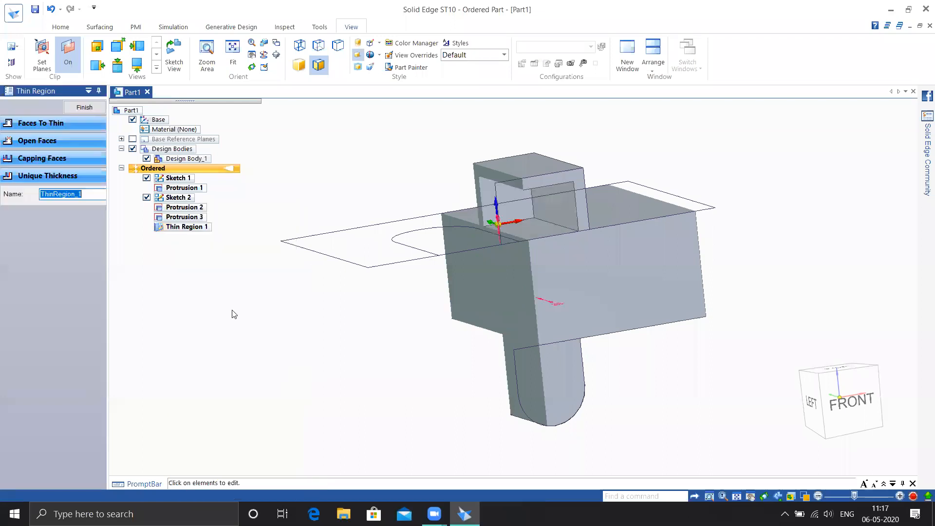
left_click(46, 160)
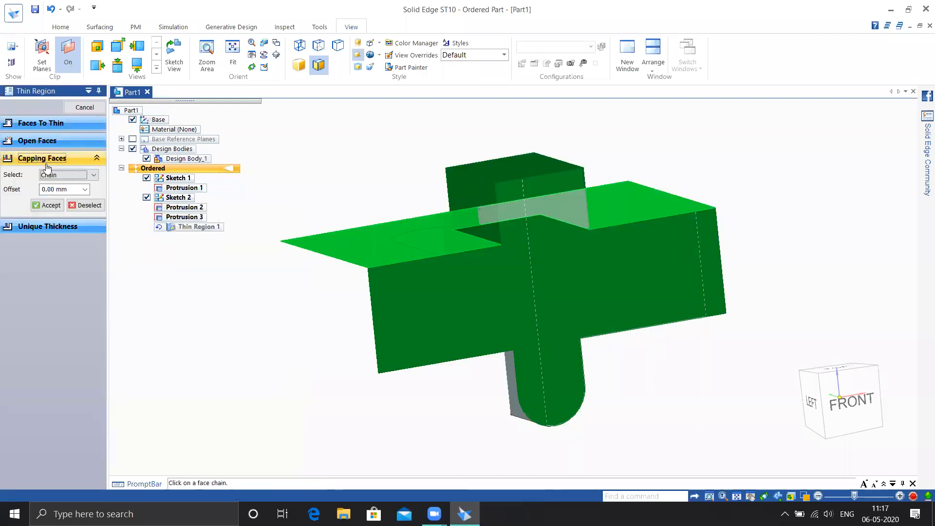
left_click(70, 193)
type("10")
key("Return")
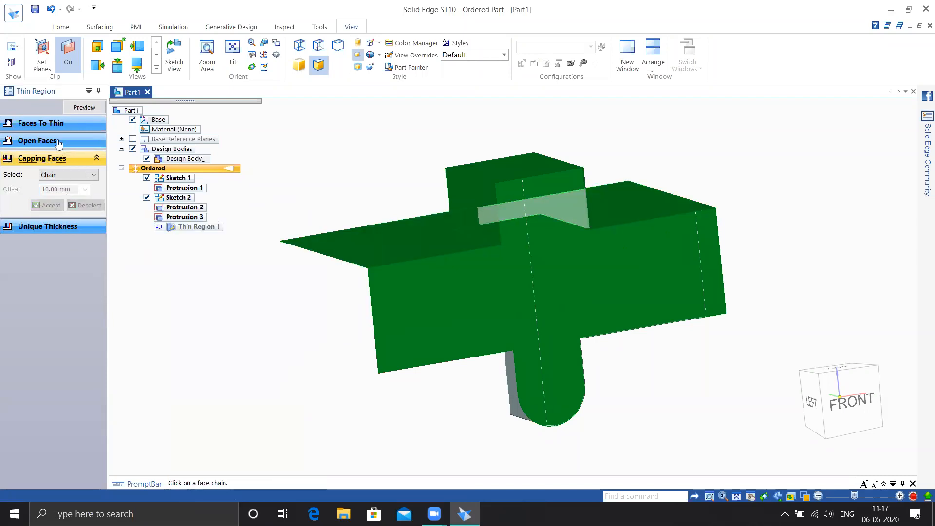
left_click(84, 108)
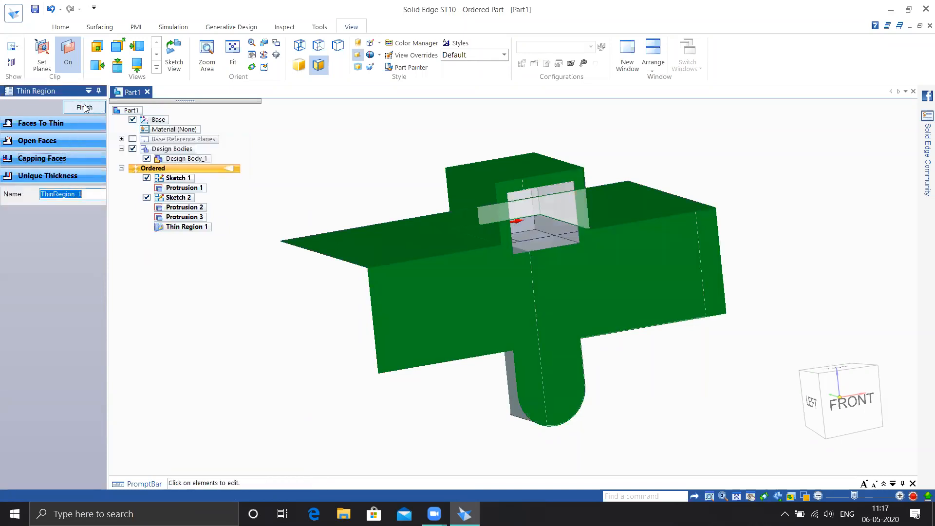
left_click(84, 107)
left_click(412, 363)
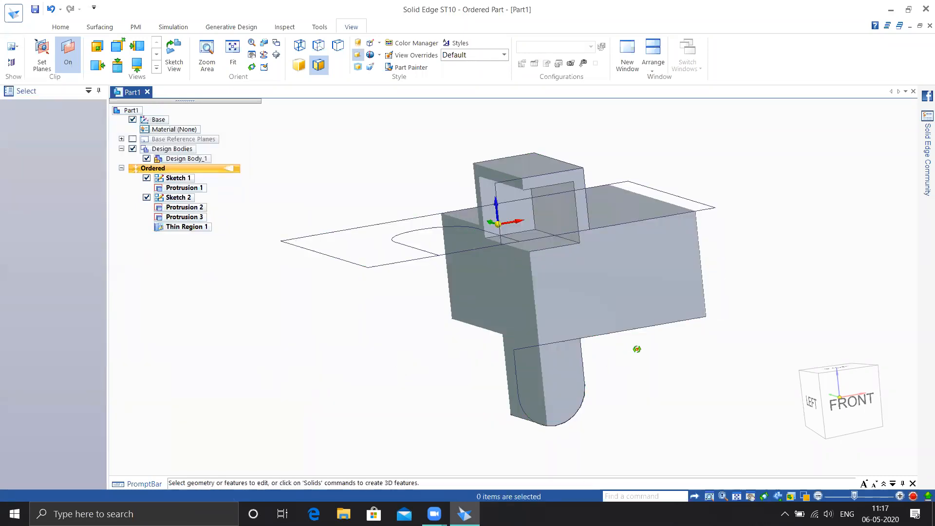
Inspect the sectioned boss hollow and turn off the clipping
middle_click_drag(636, 349, 631, 345)
scroll(621, 214, "up", 4)
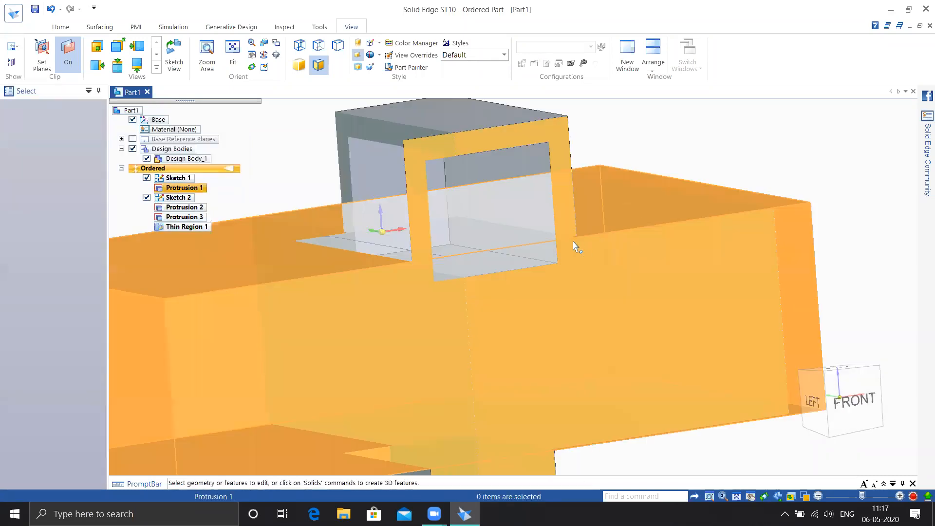
mouse_move(754, 193)
middle_mouse_down()
mouse_move(670, 191)
mouse_move(738, 185)
mouse_move(758, 193)
middle_mouse_up()
scroll(600, 260, "down", 3)
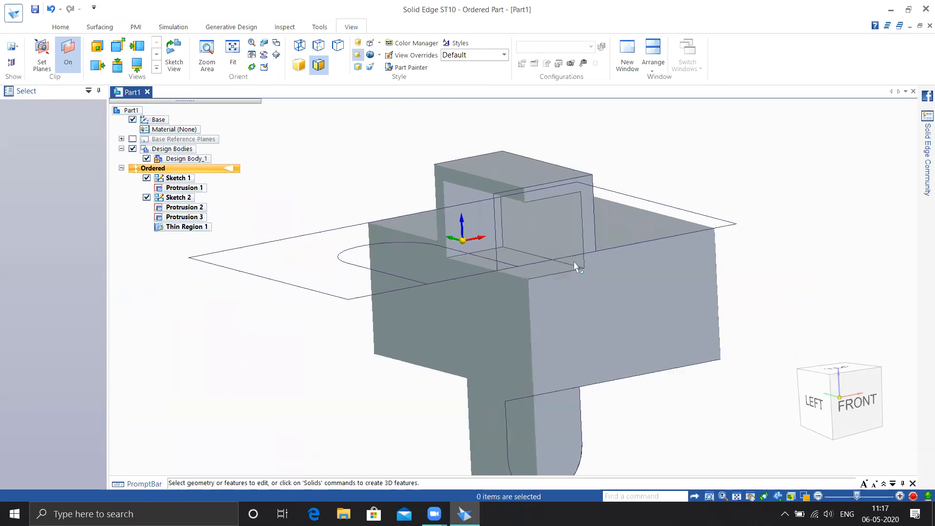
middle_click_drag(517, 304, 537, 247, "shift")
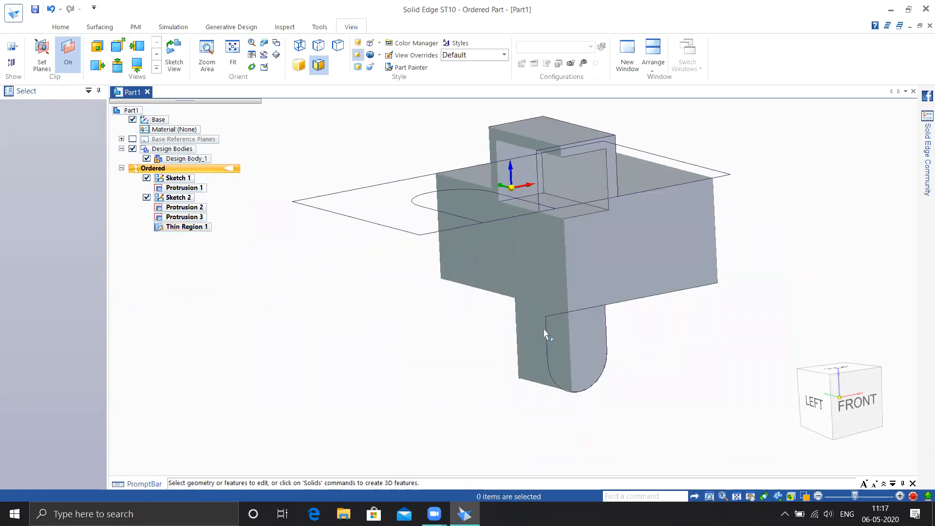
middle_click_drag(563, 166, 546, 166, "shift")
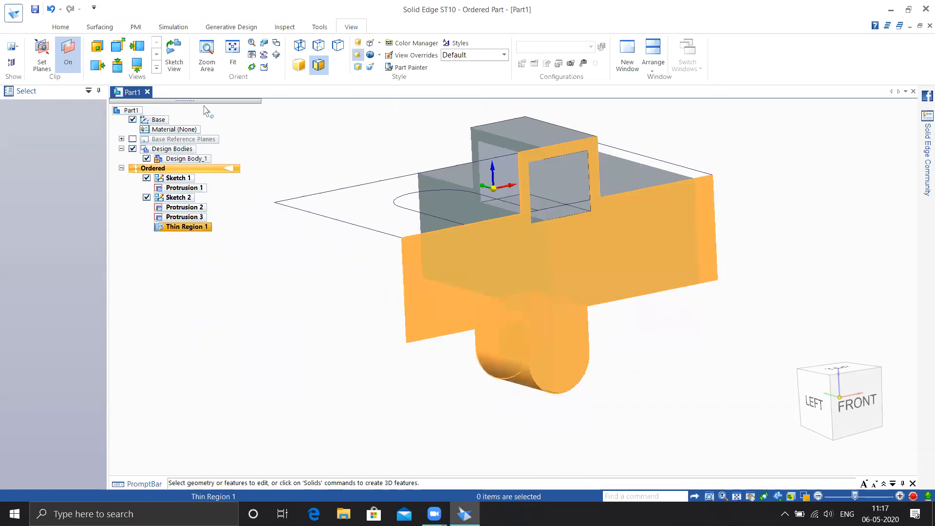
left_click(68, 54)
Start a Thin Region on the U-shaped protrusion, accepting its face chain and the shared front face with a 5 mm common thickness
middle_click_drag(412, 344, 253, 342)
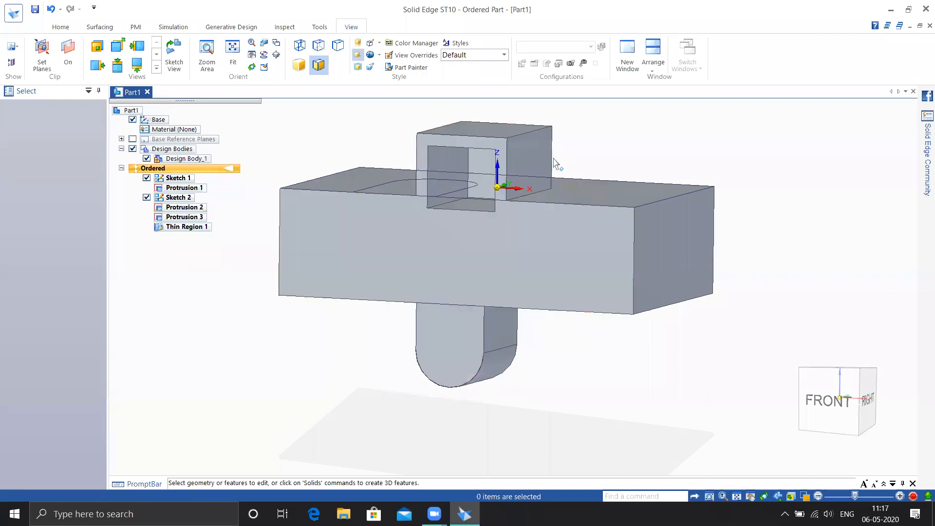
middle_click_drag(568, 369, 469, 331)
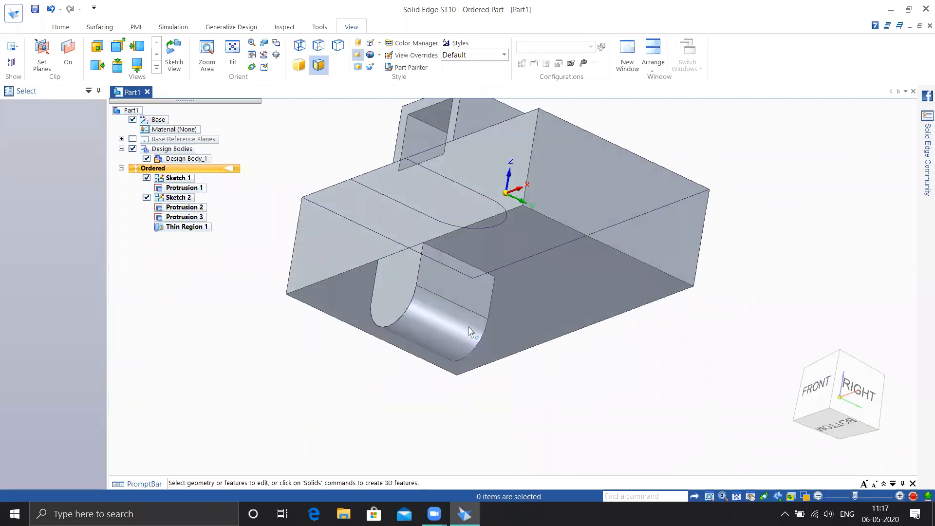
left_click(60, 27)
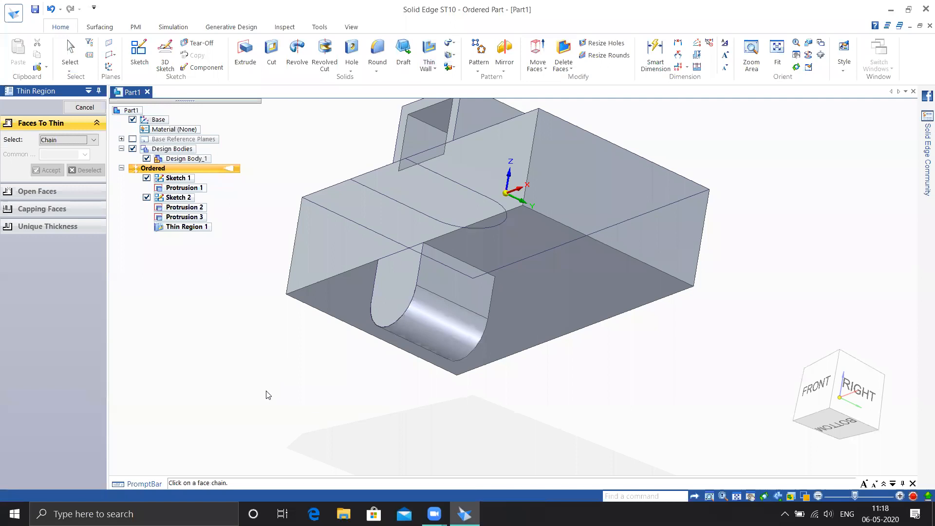
left_click(402, 267)
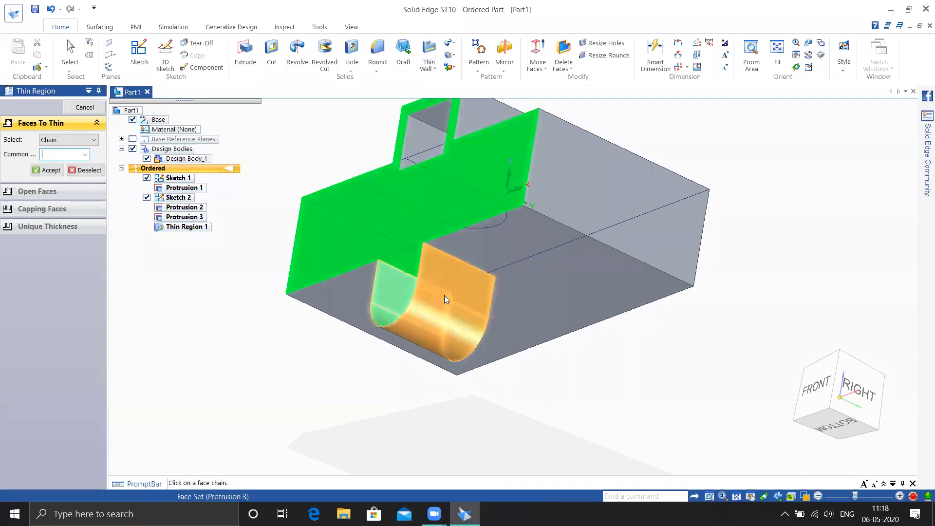
middle_click_drag(430, 395, 424, 277)
left_click(407, 310)
middle_click_drag(360, 365, 507, 330)
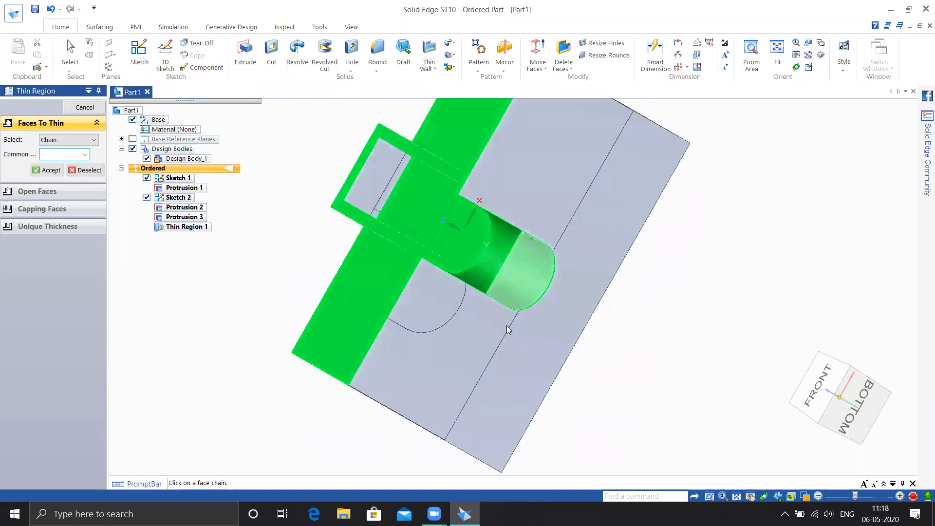
middle_click_drag(601, 305, 571, 346)
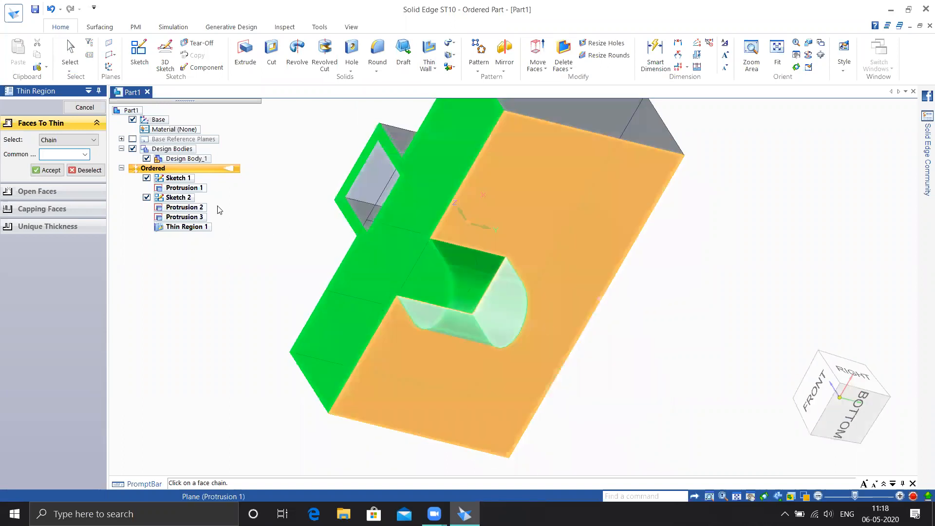
left_click(80, 155)
type("5")
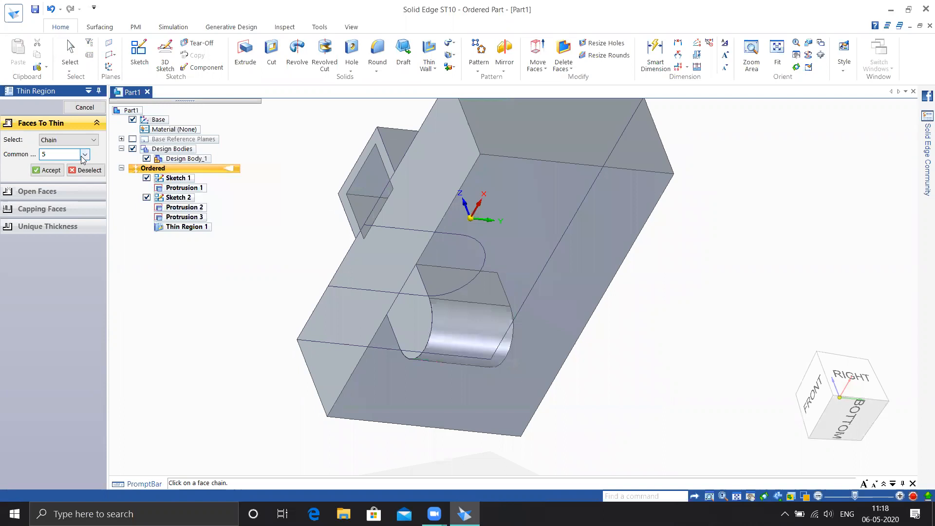
key("Return")
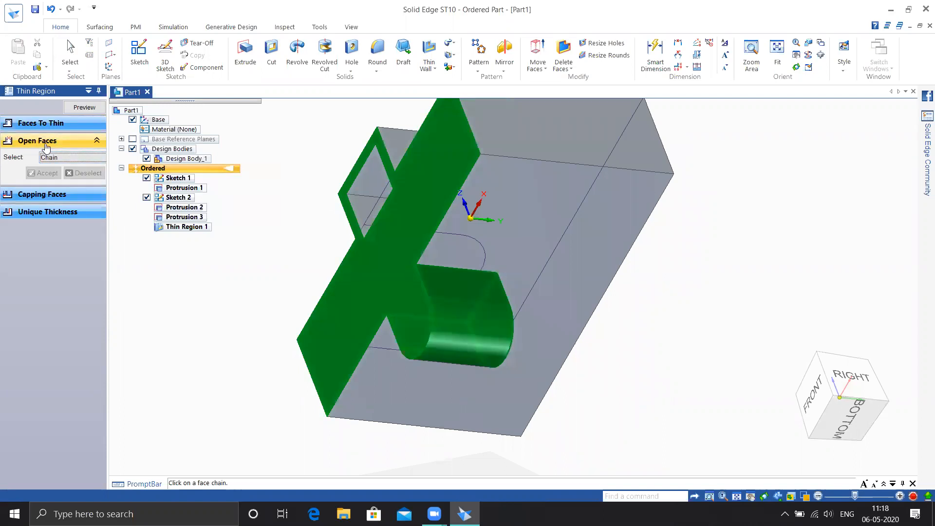
Complete the U-shaped protrusion's thin region with the shared front face open and the block face it rises from capped at a 10 mm offset
left_click(393, 295)
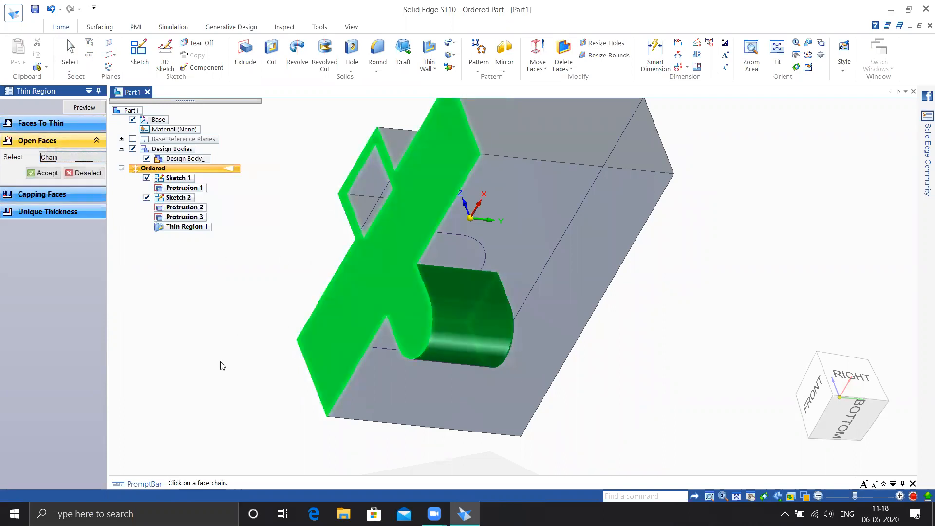
left_click(43, 174)
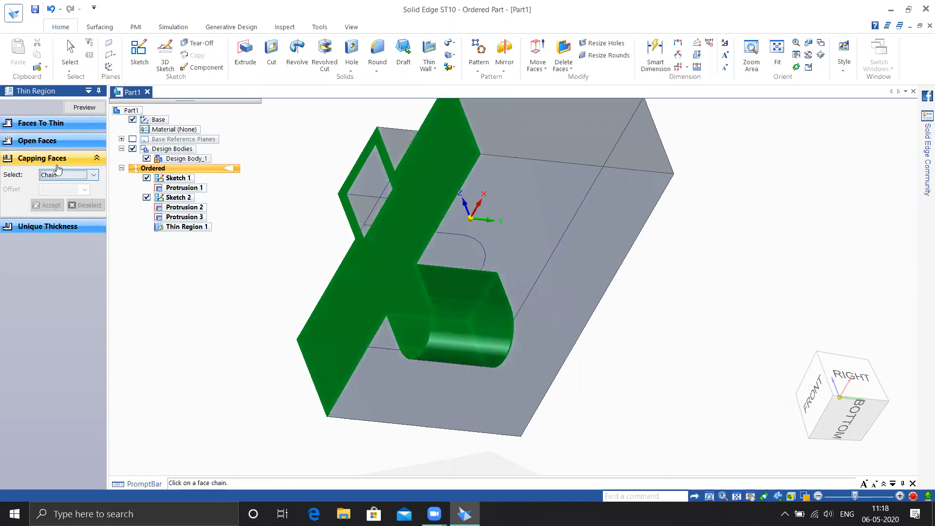
left_click(417, 384)
middle_click_drag(627, 385, 687, 243)
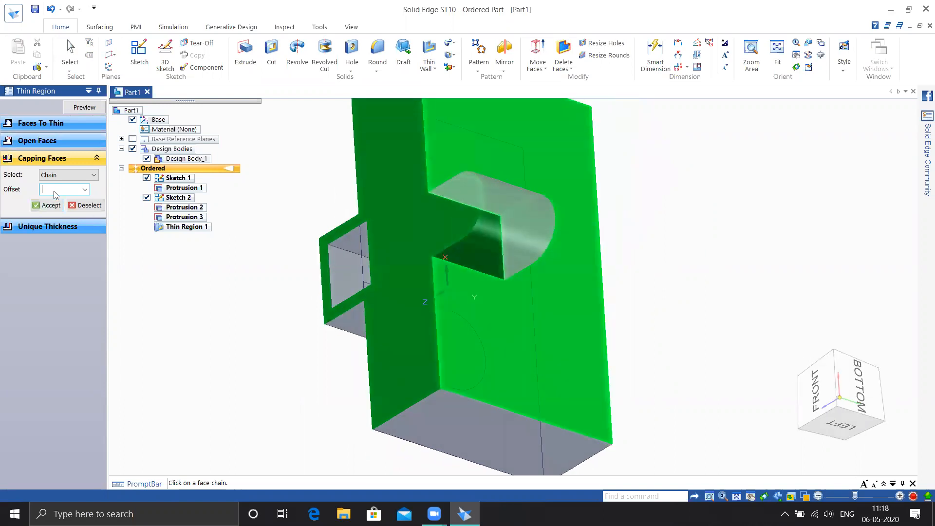
type("10")
key("Return")
left_click(84, 108)
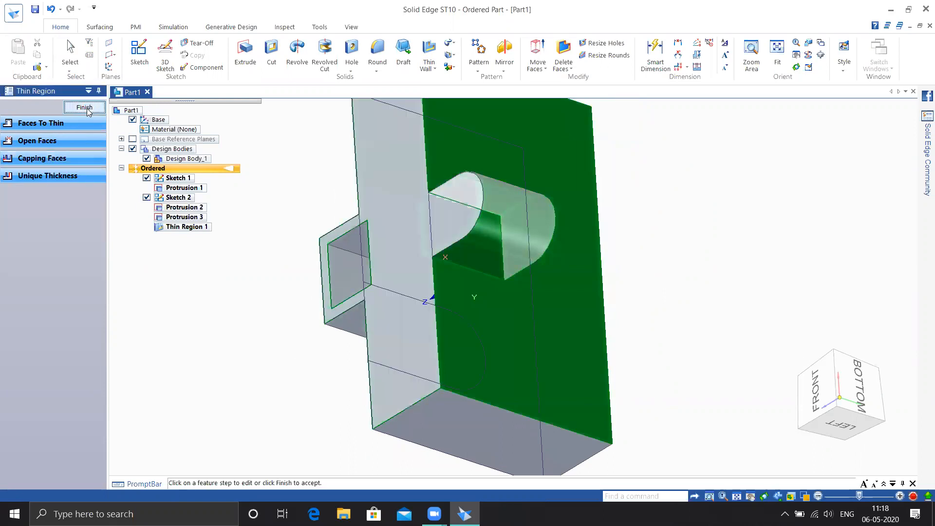
left_click(87, 109)
middle_click_drag(234, 344, 273, 296)
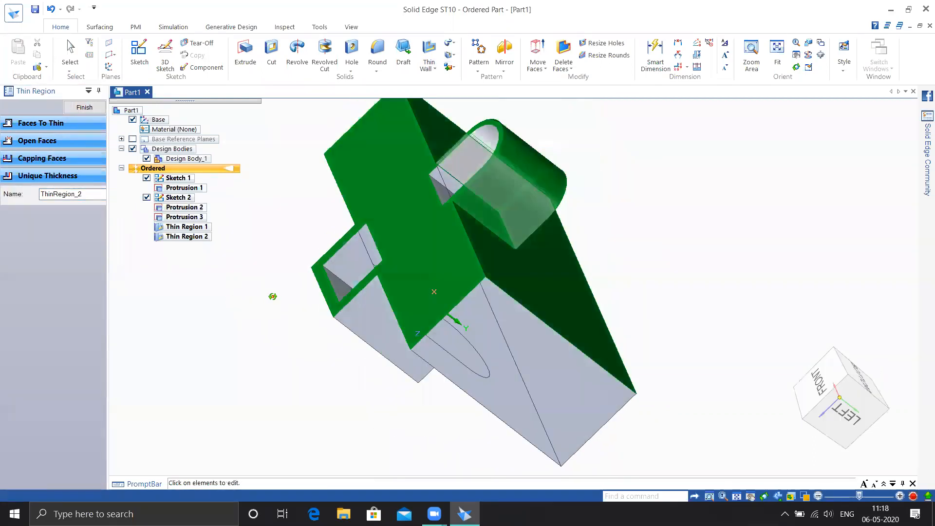
left_click(91, 106)
middle_click_drag(319, 195, 294, 179)
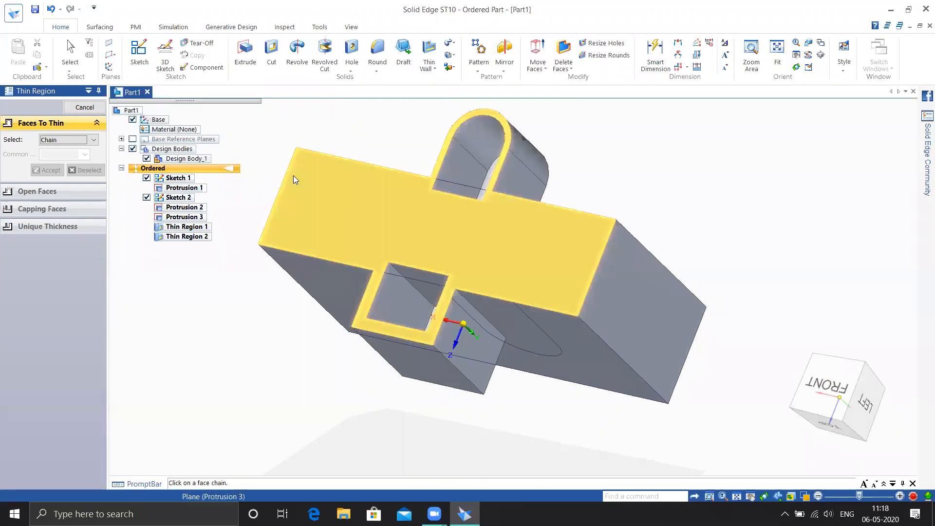
left_click(434, 73)
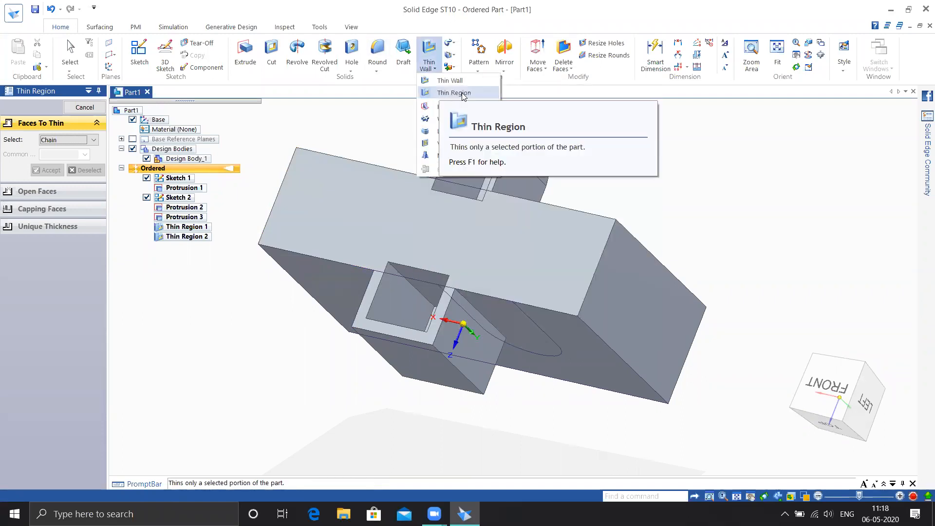
left_click(85, 108)
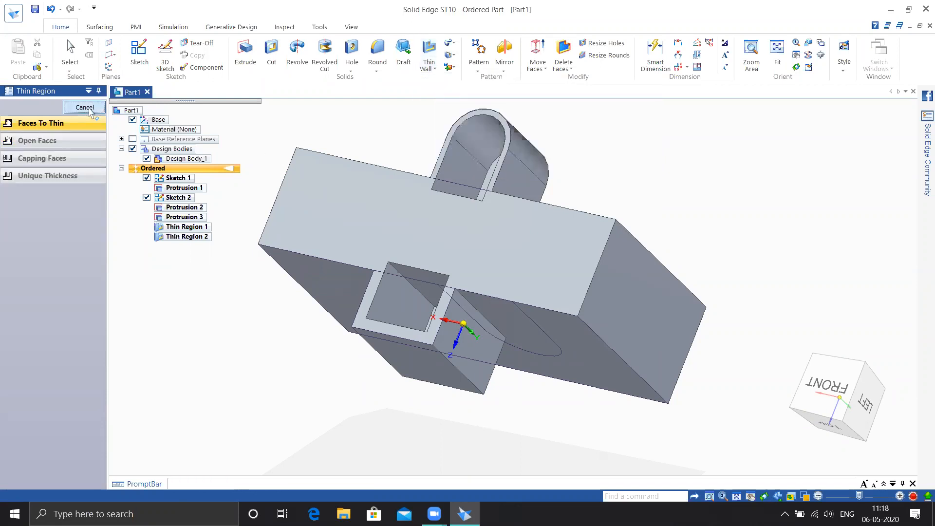
left_click(431, 74)
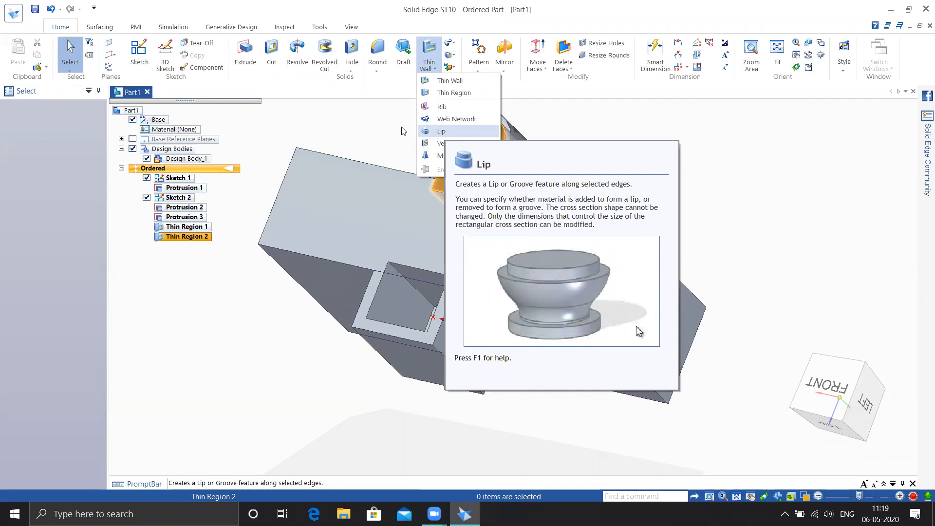
left_click(385, 130)
Create a new part document from the ISO Metric Part template
left_click(14, 13)
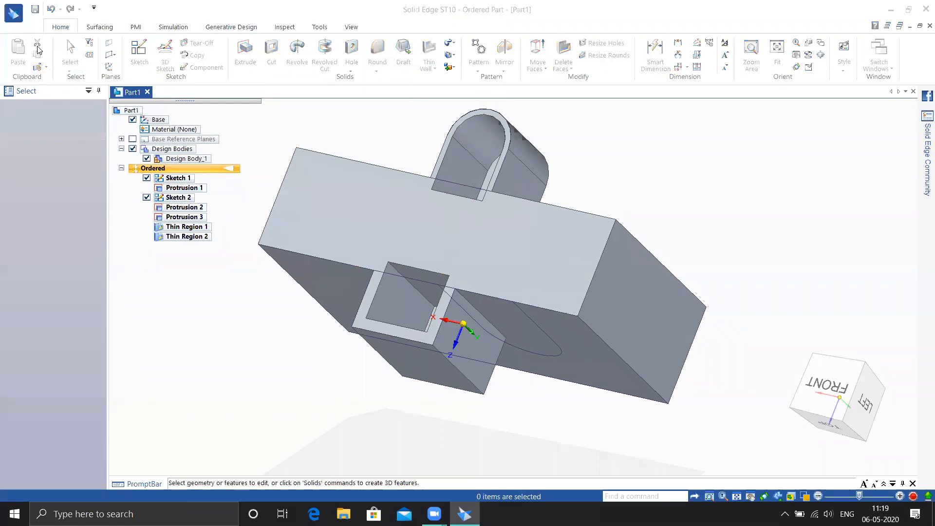
left_click(39, 73)
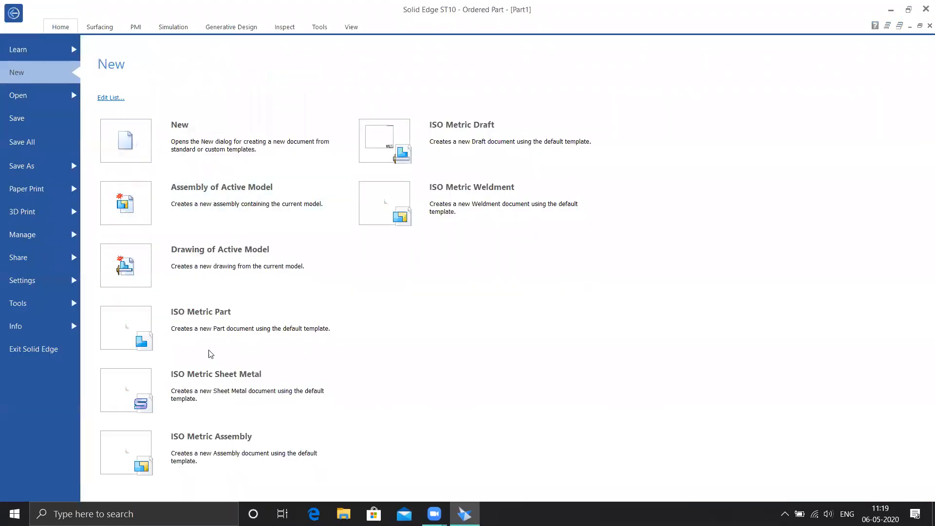
left_click(206, 328)
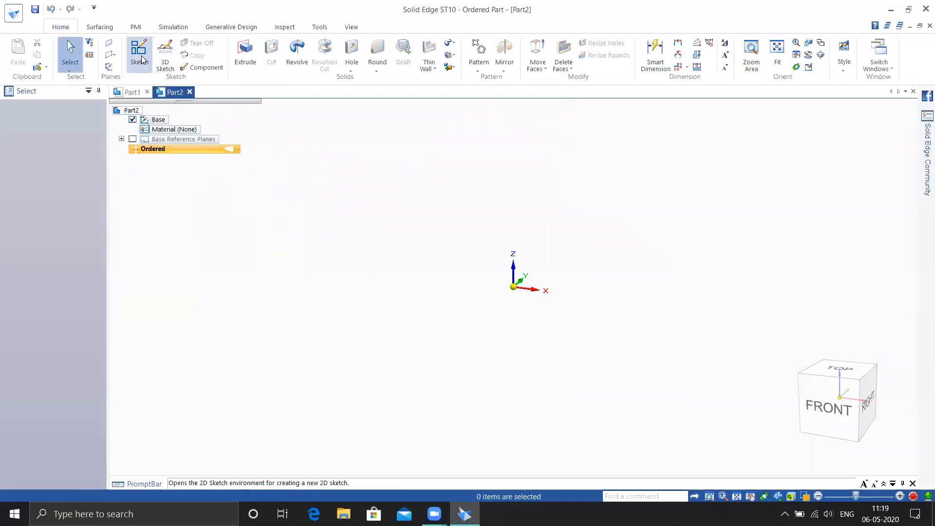
Sketch a rectangle centred on the origin on the top (XY) plane
left_click(140, 57)
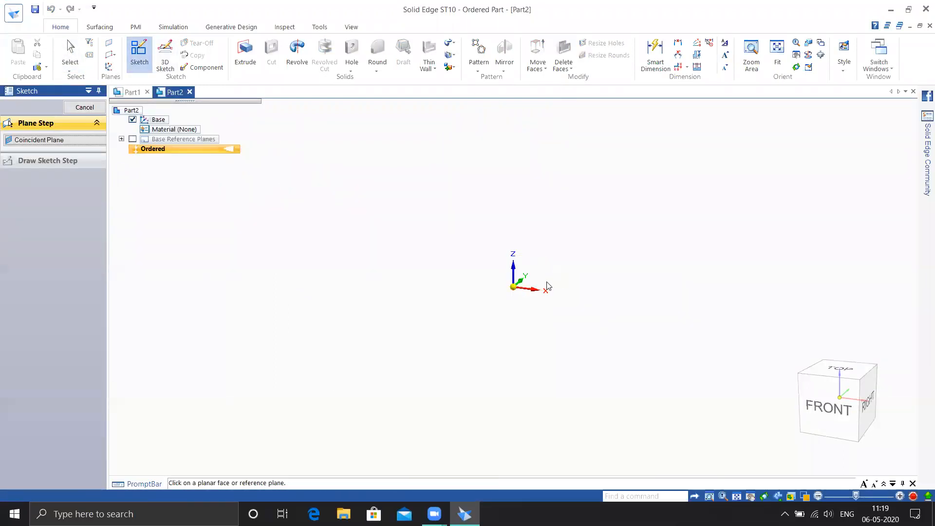
left_click(547, 286)
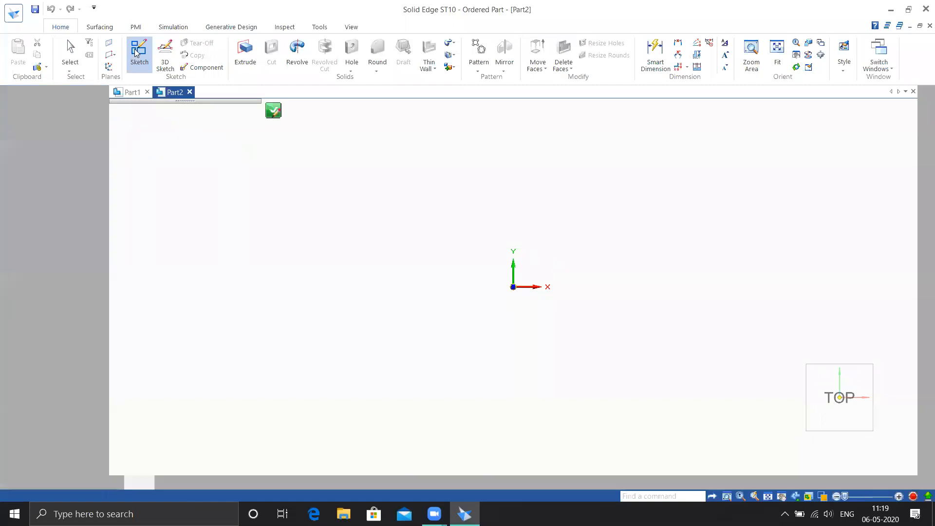
left_click(134, 54)
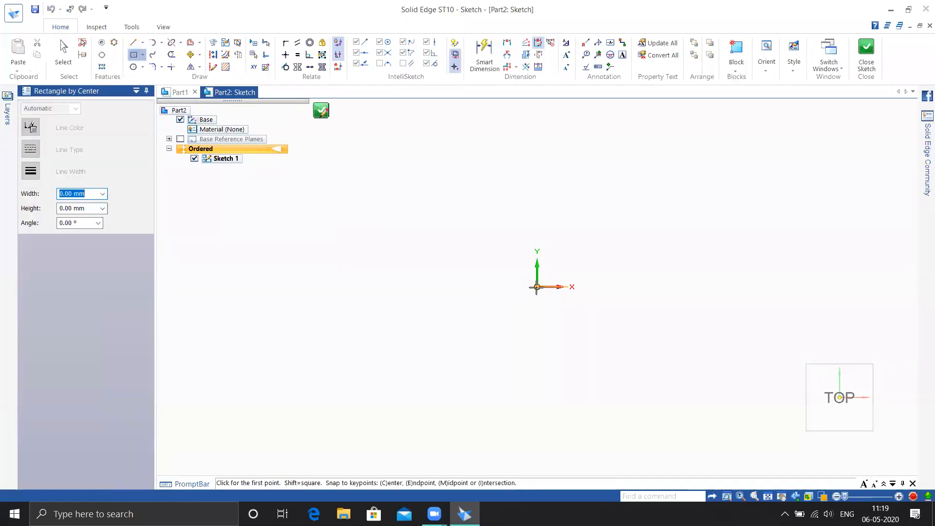
left_click(537, 286)
left_click(708, 392)
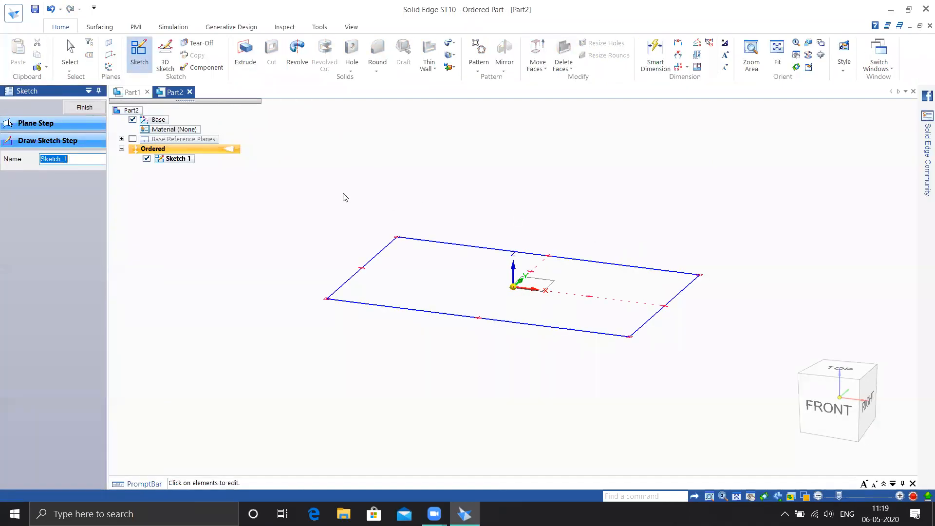
Sketch a closed stepped profile with a sloped middle segment on the front (XZ) plane, about 320 mm wide and 117 mm high
left_click(139, 53)
left_click(664, 271)
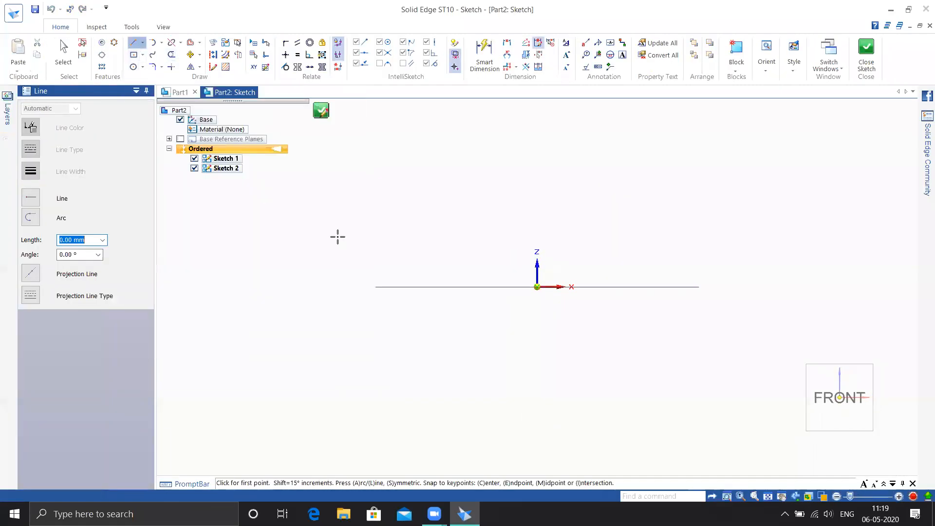
left_click(335, 237)
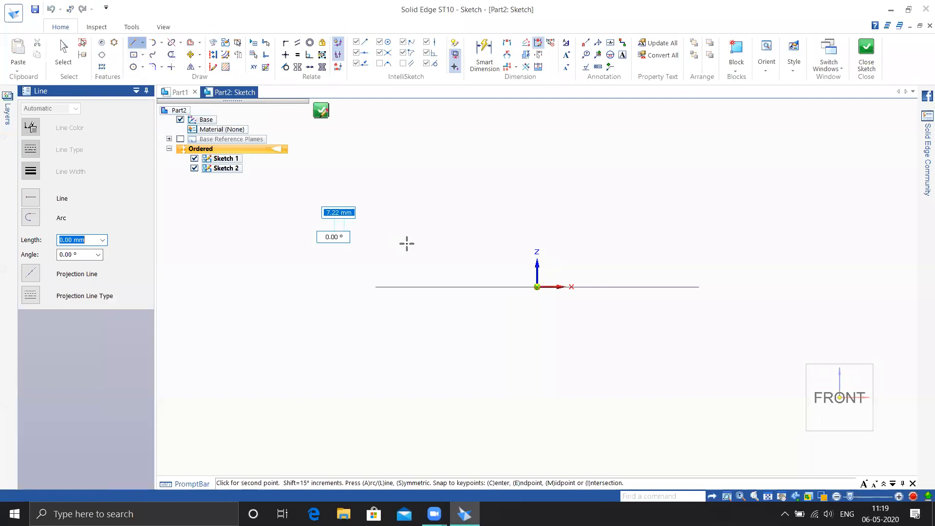
left_click(453, 236)
left_click(588, 331)
left_click(767, 332)
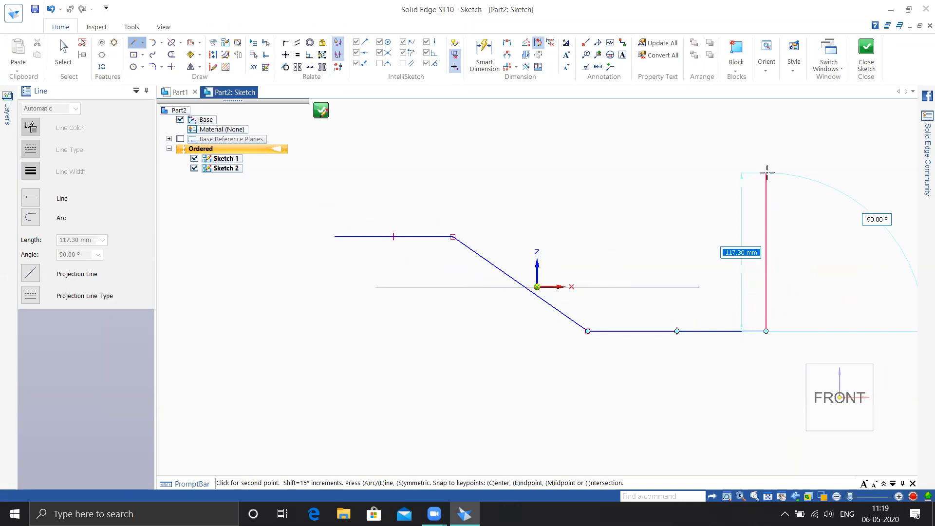
left_click(766, 171)
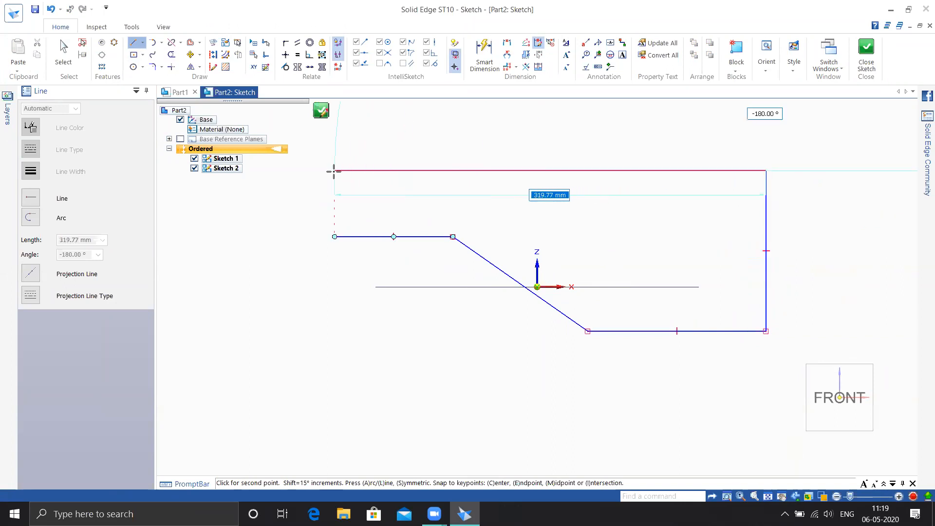
left_click(335, 217)
left_click(335, 237)
key("Escape")
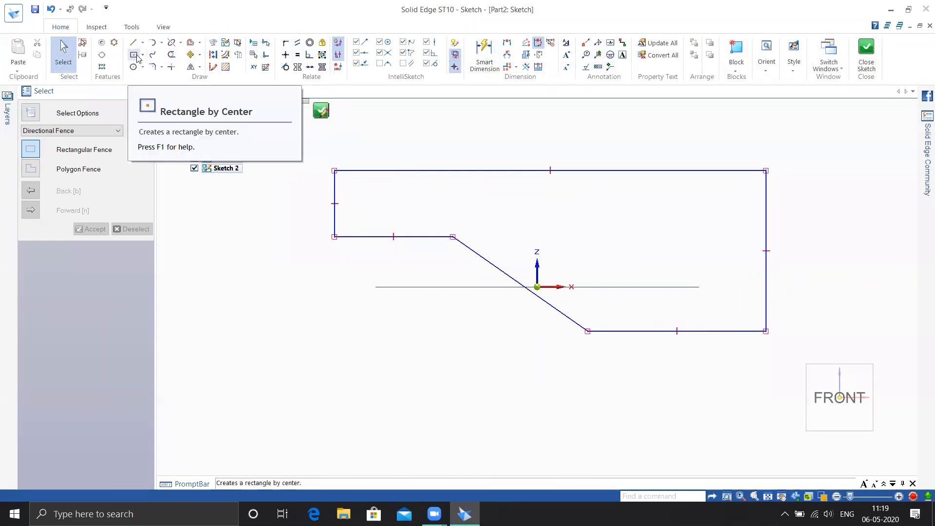
left_click(867, 48)
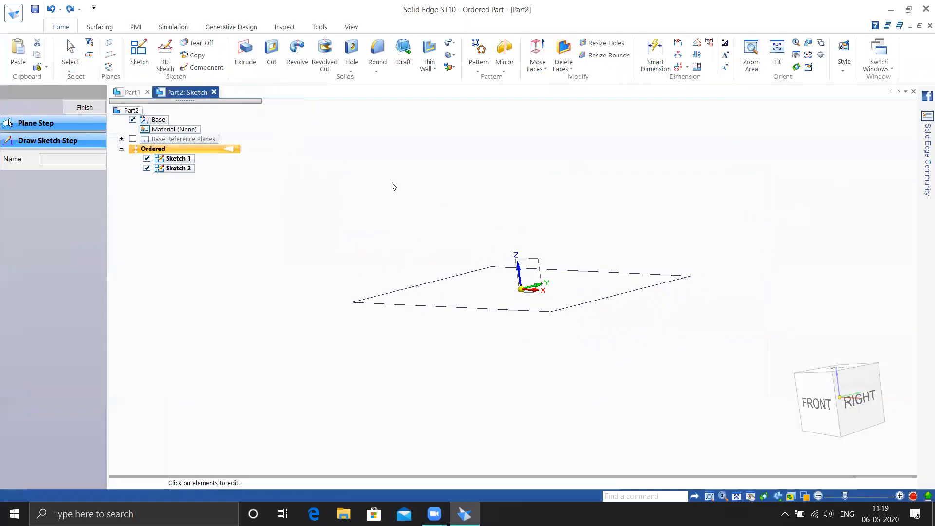
Extrude the rectangle 111 mm downward into a solid block
left_click(245, 56)
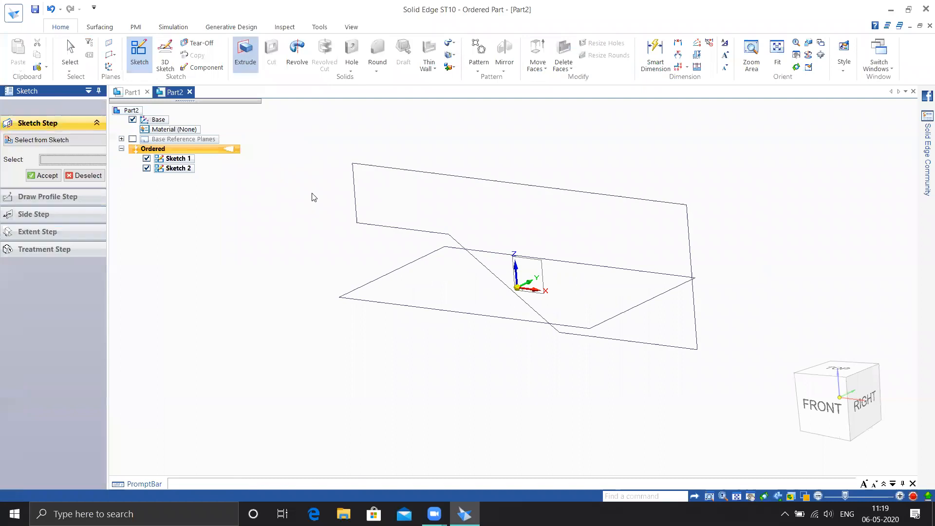
left_click(365, 289)
right_click(414, 376)
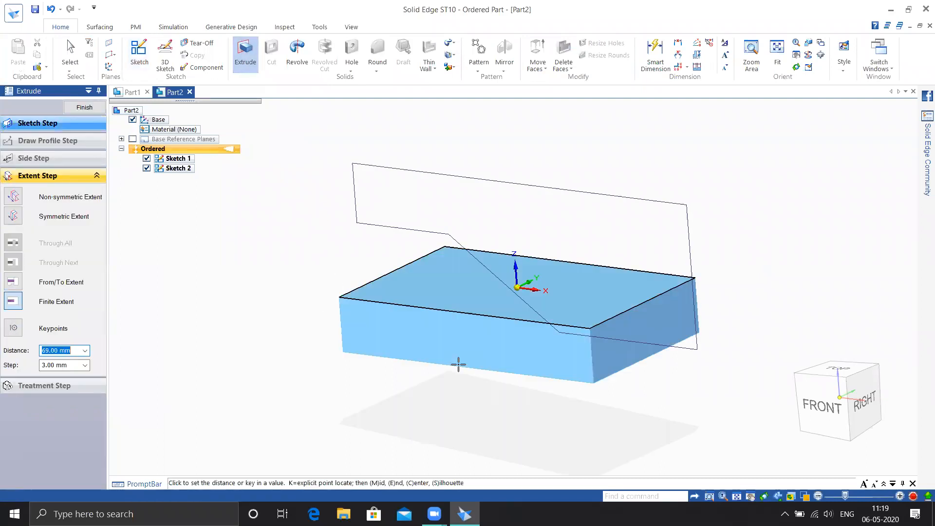
left_click(464, 397)
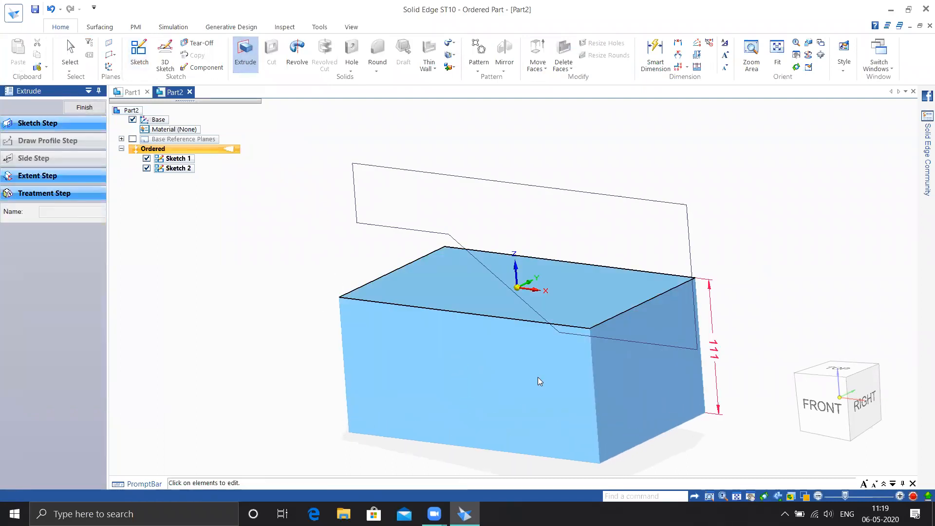
left_click(84, 108)
key("Escape")
left_click(273, 54)
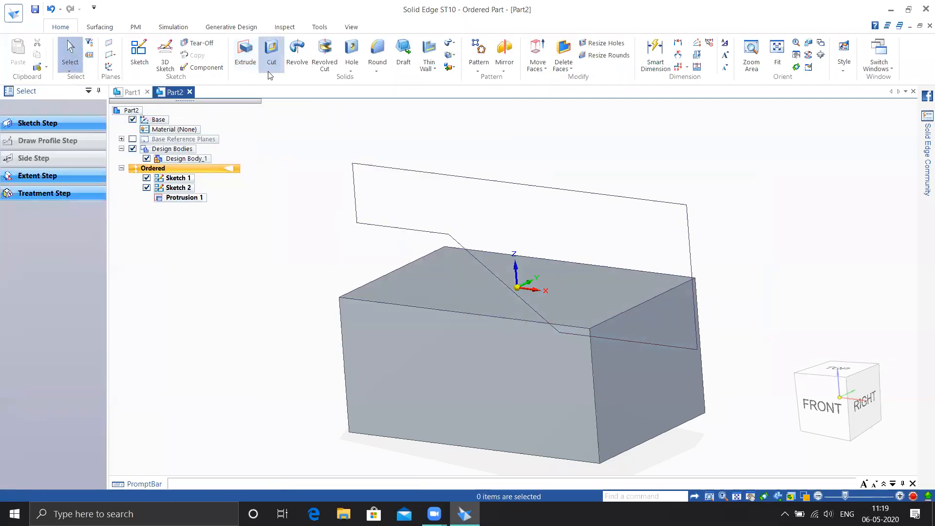
left_click(354, 189)
right_click(306, 255)
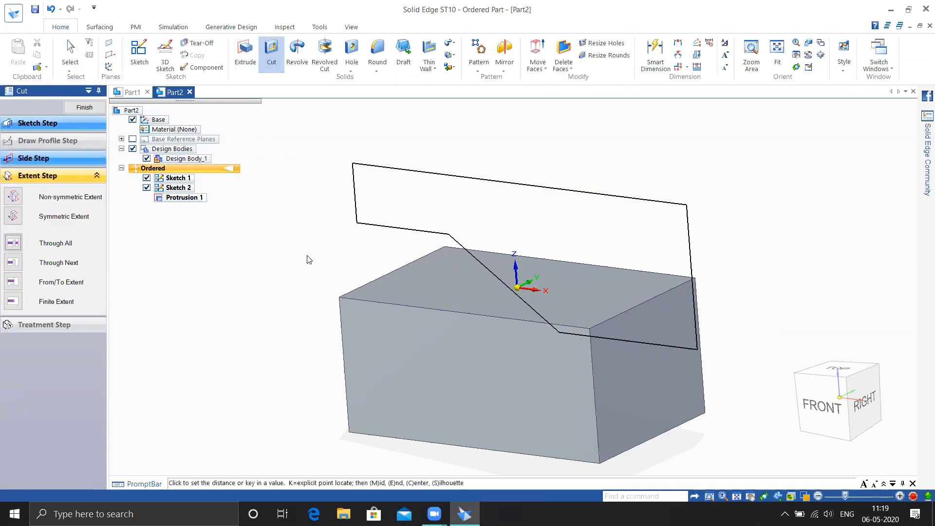
middle_click_drag(318, 253, 250, 284)
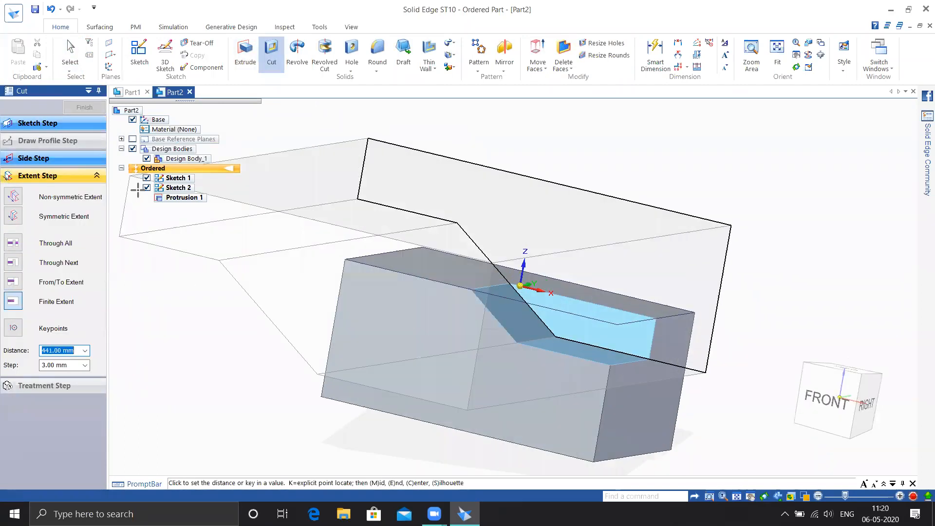
key("Escape")
Edit the block's extrusion to a non-symmetric extent of 63 mm above and 99 mm below the sketch plane
right_click(428, 290)
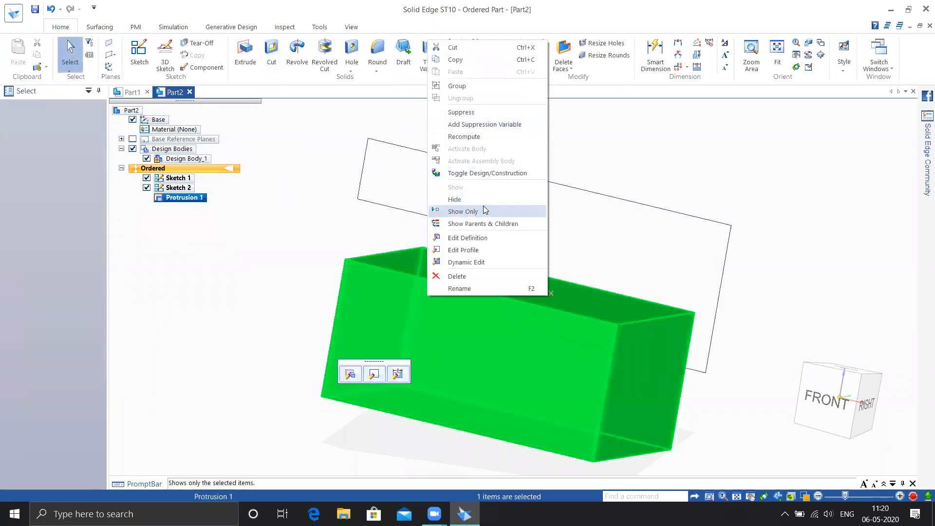
left_click(484, 238)
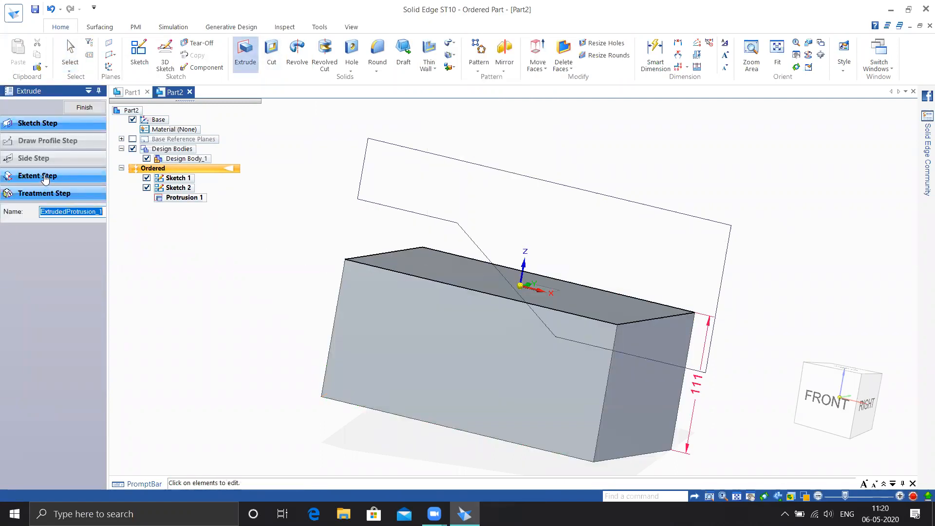
left_click(45, 177)
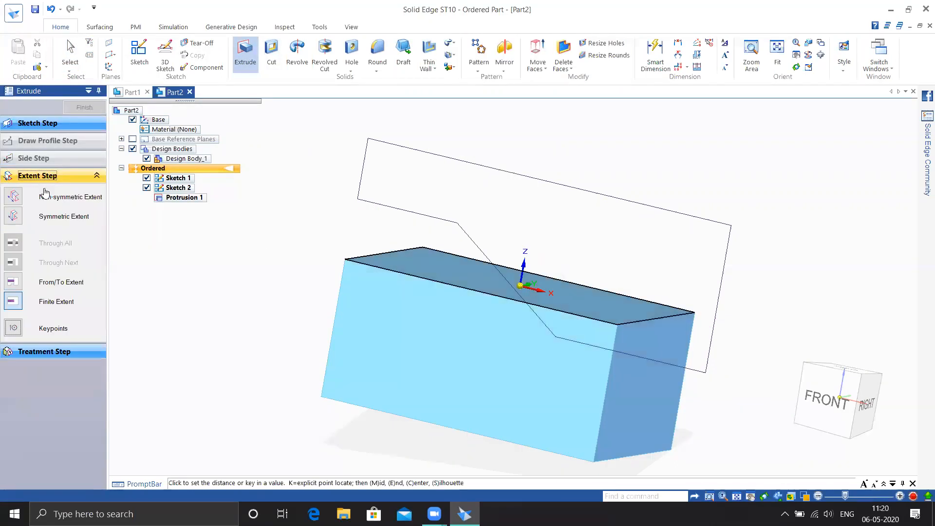
left_click(12, 196)
left_click(13, 262)
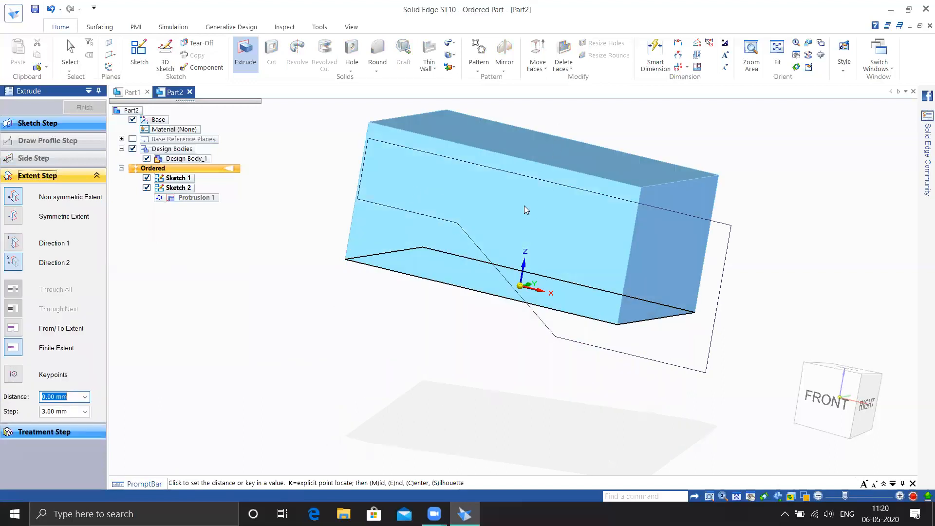
left_click(420, 387)
mouse_move(345, 288)
middle_mouse_down()
mouse_move(392, 270)
mouse_move(387, 281)
mouse_move(356, 281)
middle_mouse_up()
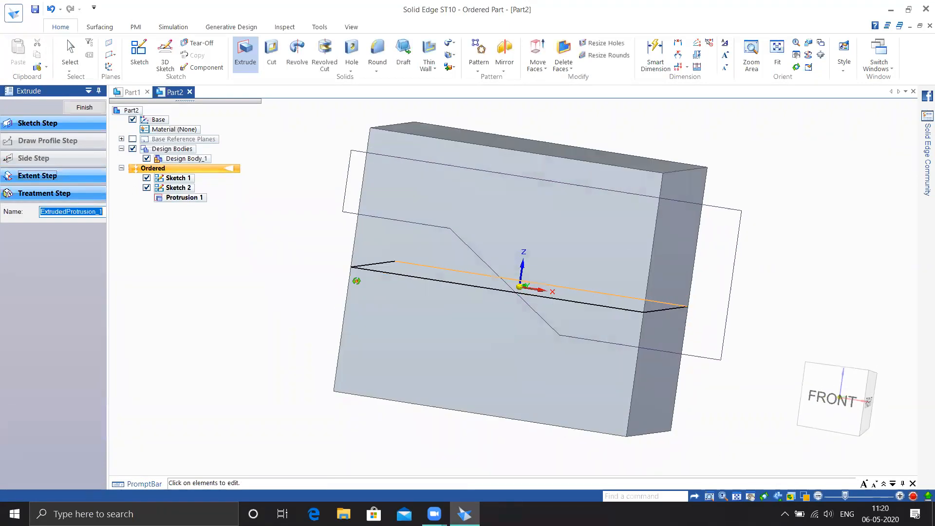
left_click(41, 176)
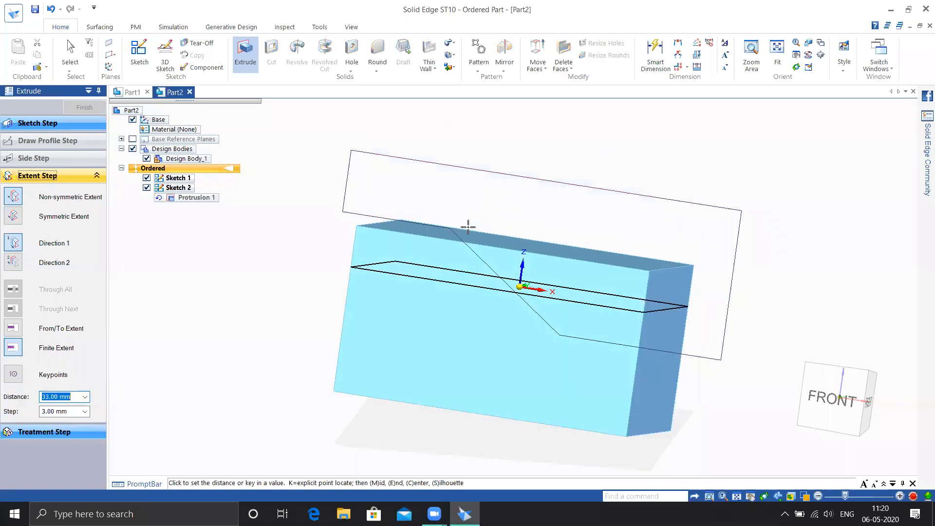
left_click(484, 199)
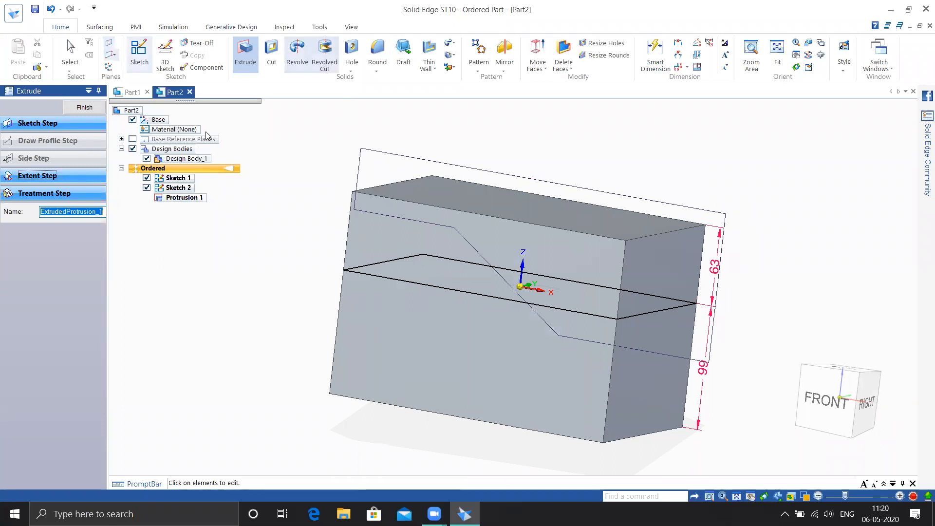
Finish the extrusion edit and cut the block with the stepped profile, using a symmetric extent through its full depth
left_click(83, 106)
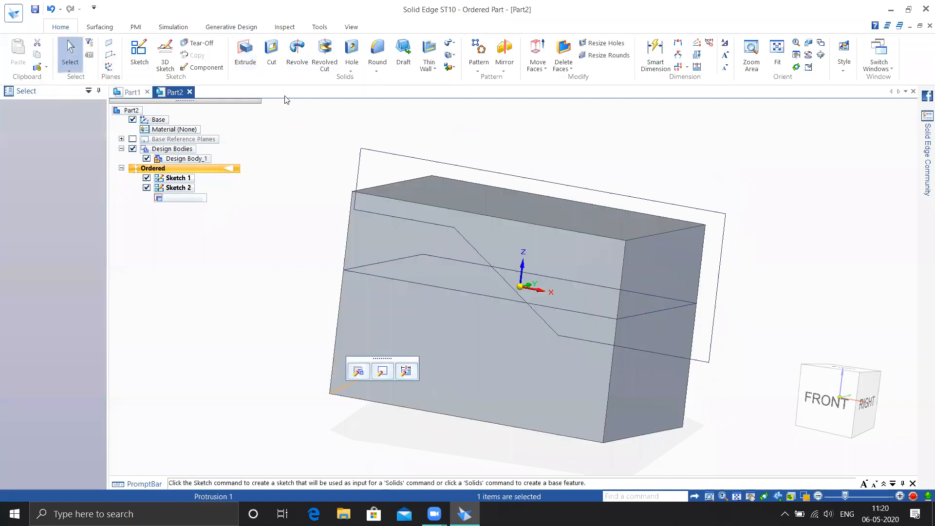
left_click(272, 53)
left_click(363, 151)
right_click(311, 150)
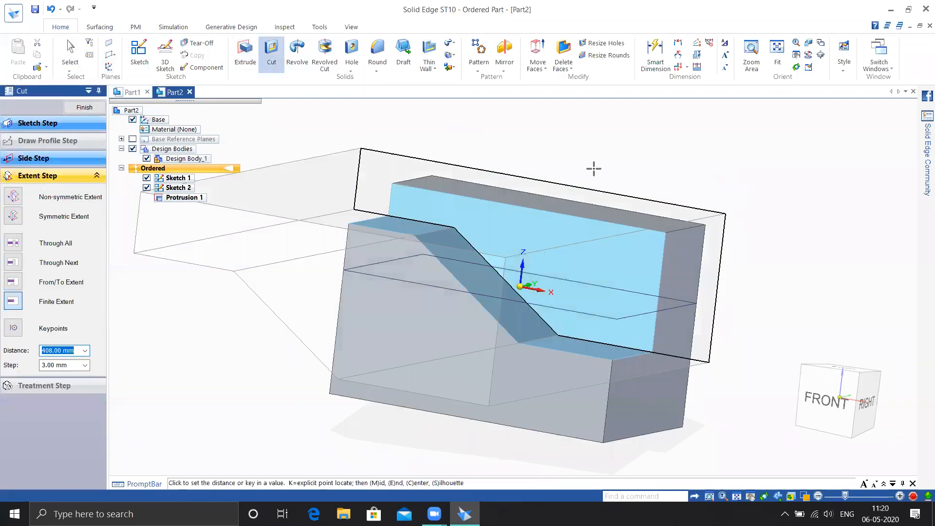
middle_click_drag(526, 178, 209, 169)
left_click(14, 217)
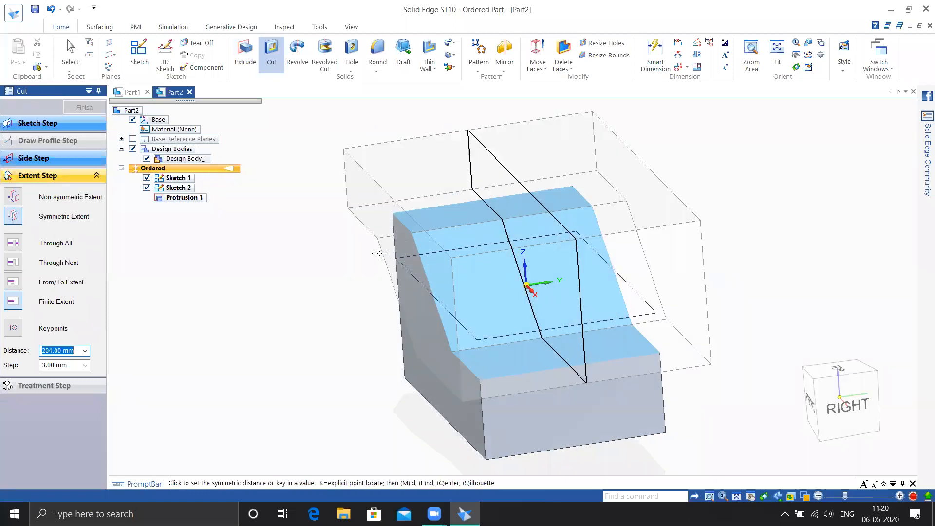
left_click(326, 271)
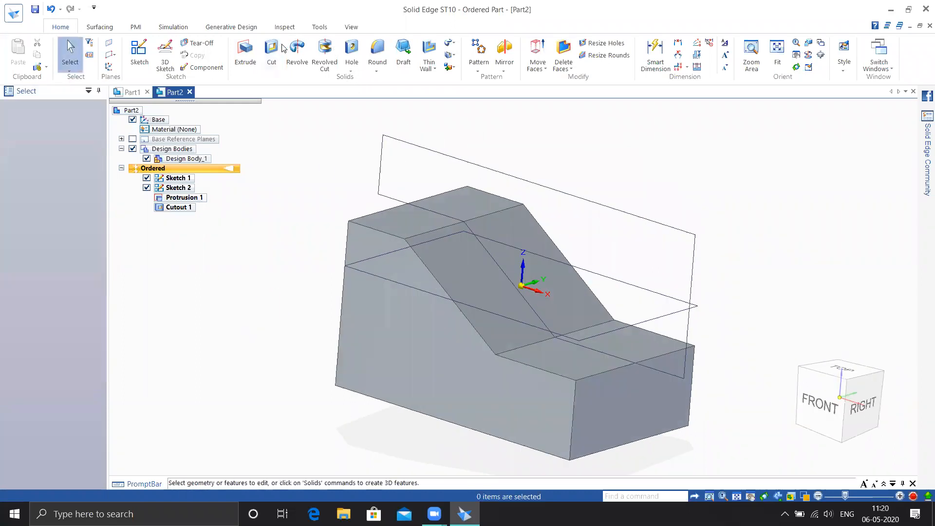
Round the two edges at the upper and lower ends of the sloped face with a 60 mm radius
left_click(377, 50)
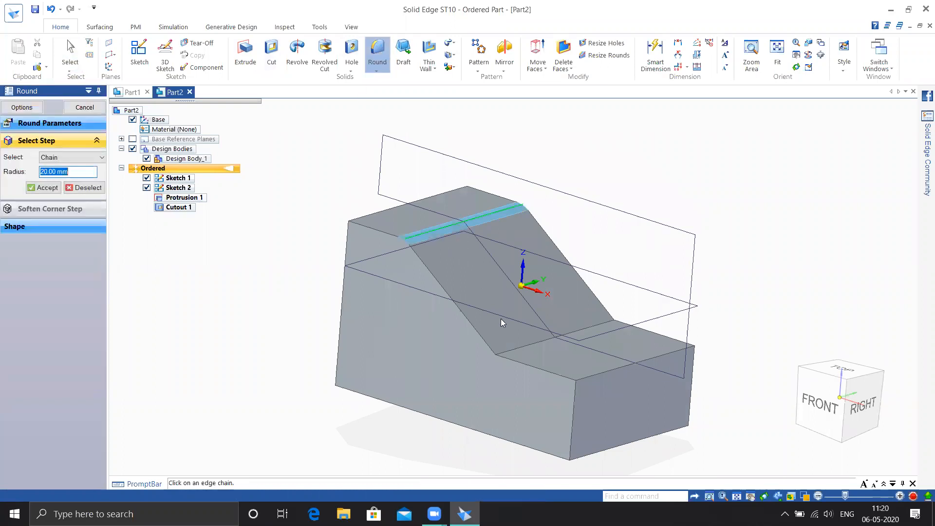
left_click(525, 347)
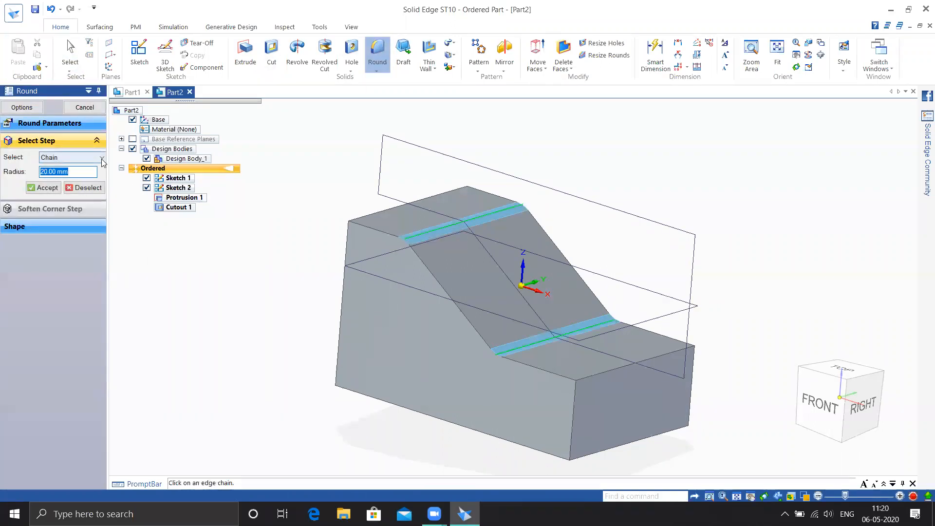
type("60")
key("Return")
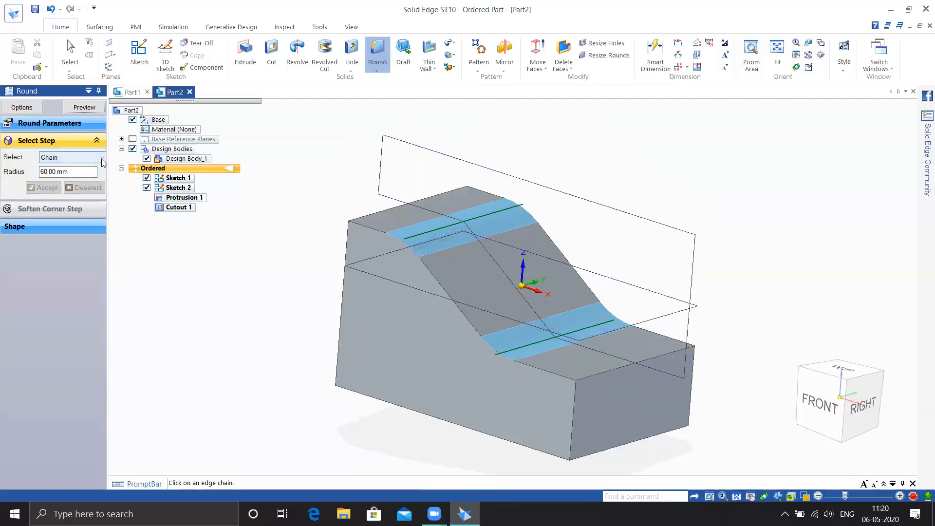
left_click(84, 107)
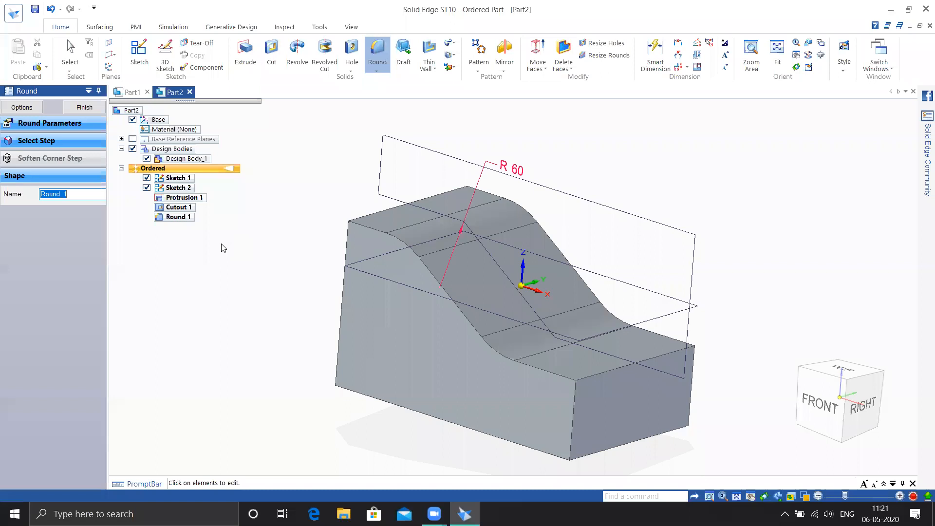
left_click(84, 107)
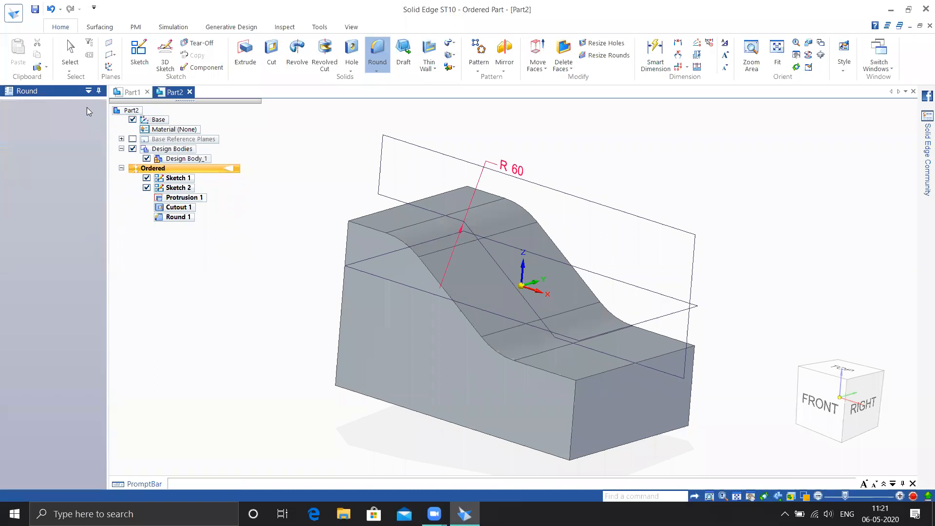
Round the block's four vertical corner edges with a 20 mm radius
left_click(347, 250)
type("20")
left_click(575, 399)
left_click(694, 373)
left_click(468, 200)
left_click(44, 188)
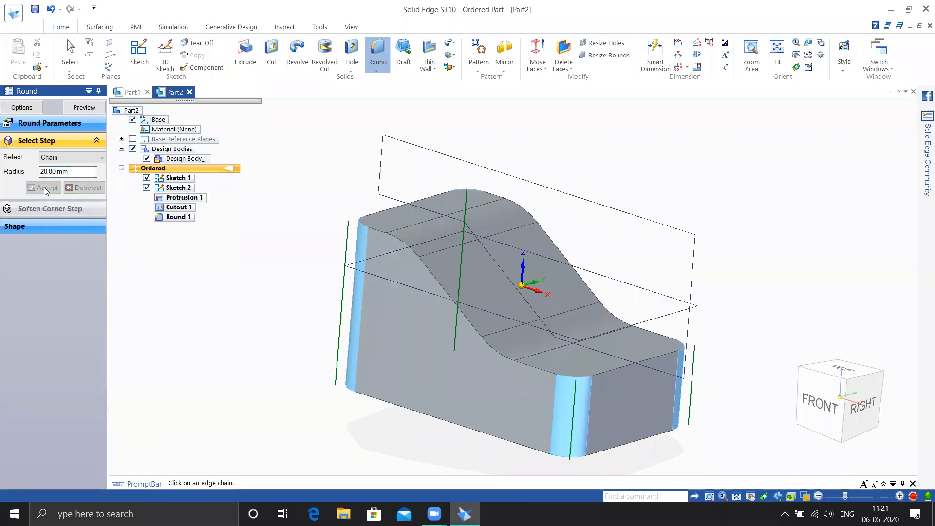
left_click(78, 107)
left_click(85, 108)
left_click(85, 108)
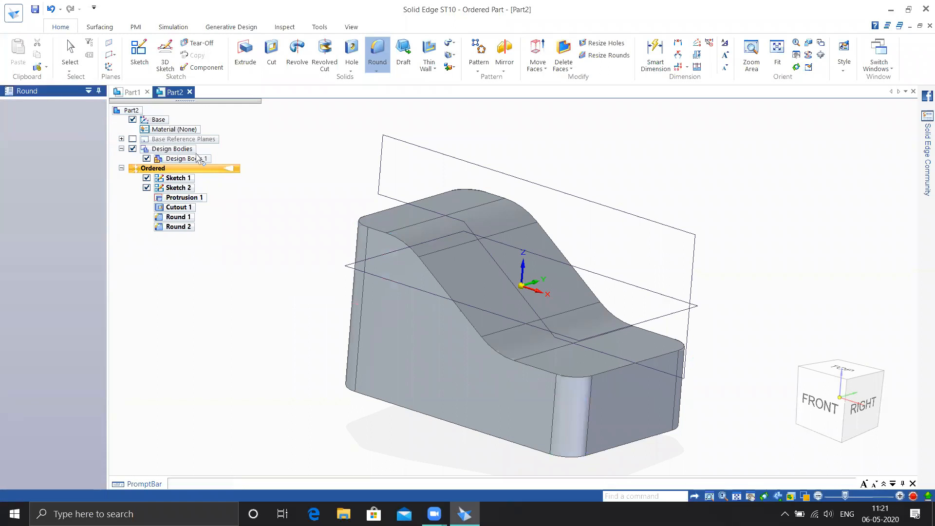
Start a Lip feature with Edge/Corner selection and accept the top edges around the low end of the block
left_click(434, 68)
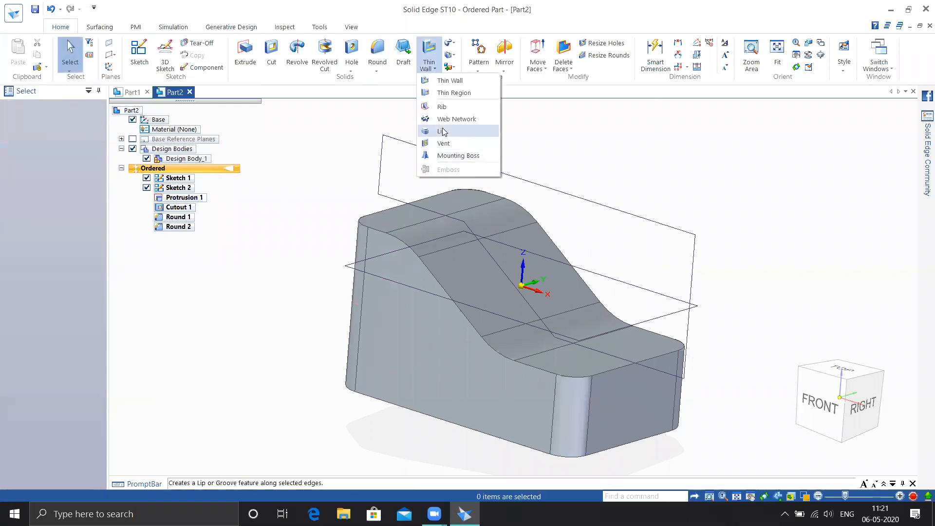
left_click(443, 132)
left_click(58, 141)
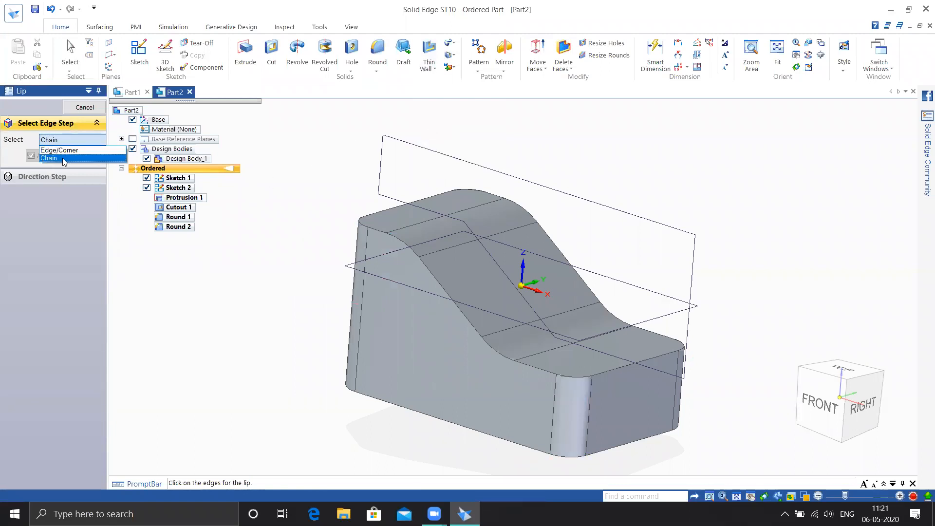
left_click(61, 151)
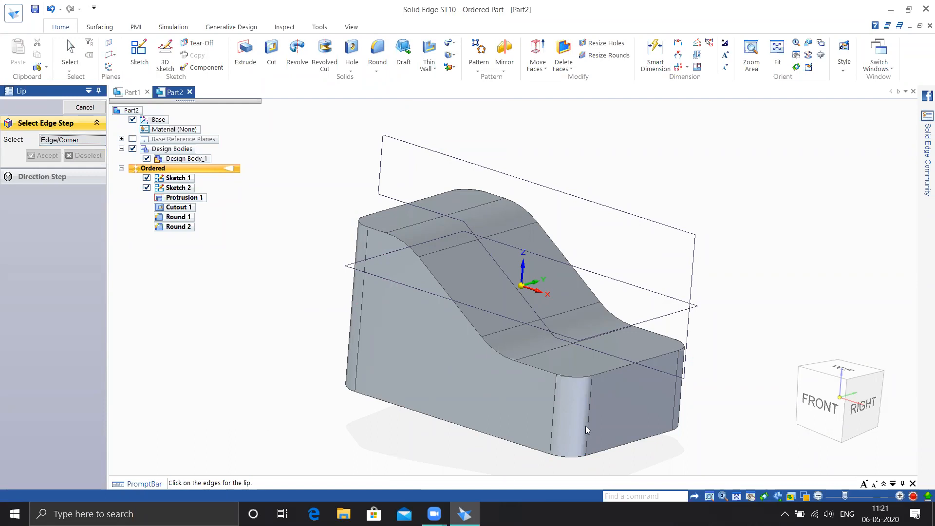
left_click(612, 369)
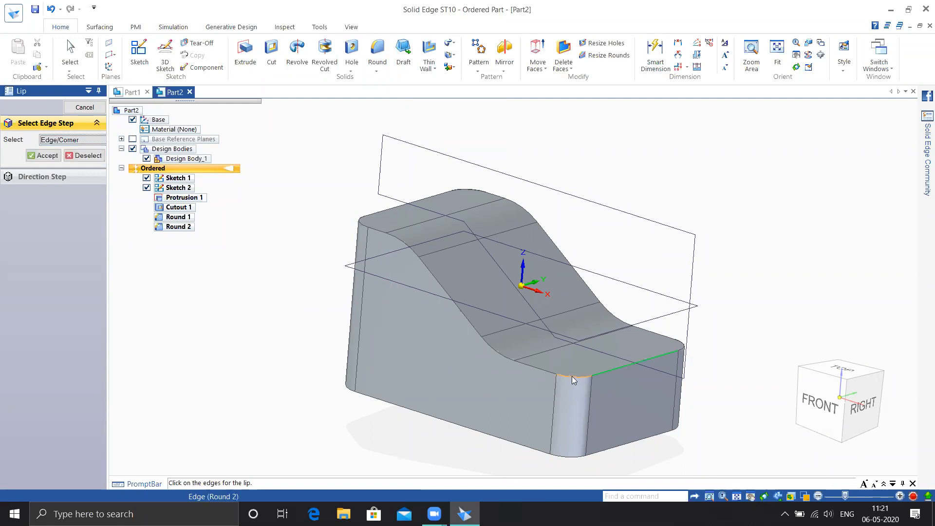
left_click(542, 369)
left_click(574, 379)
middle_click_drag(738, 353, 601, 382)
middle_click_drag(509, 401, 698, 385)
middle_click_drag(813, 385, 559, 376)
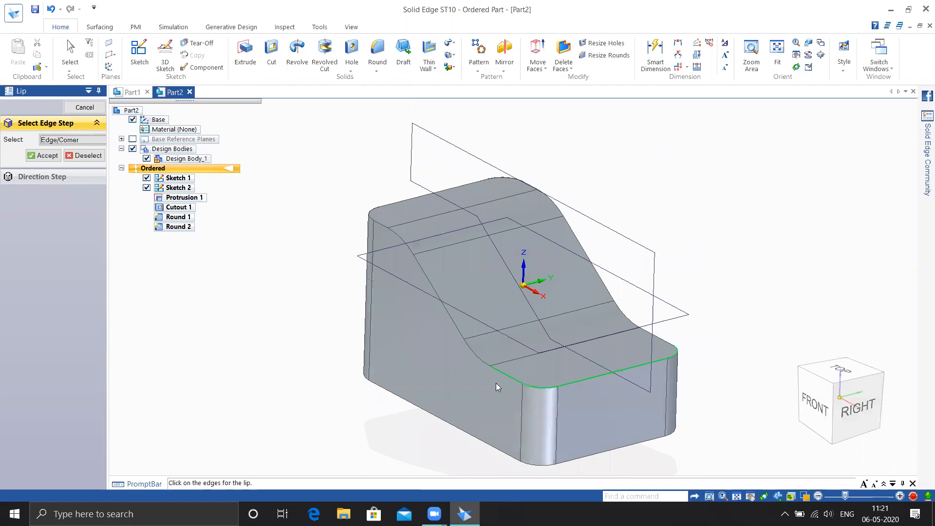
left_click(44, 155)
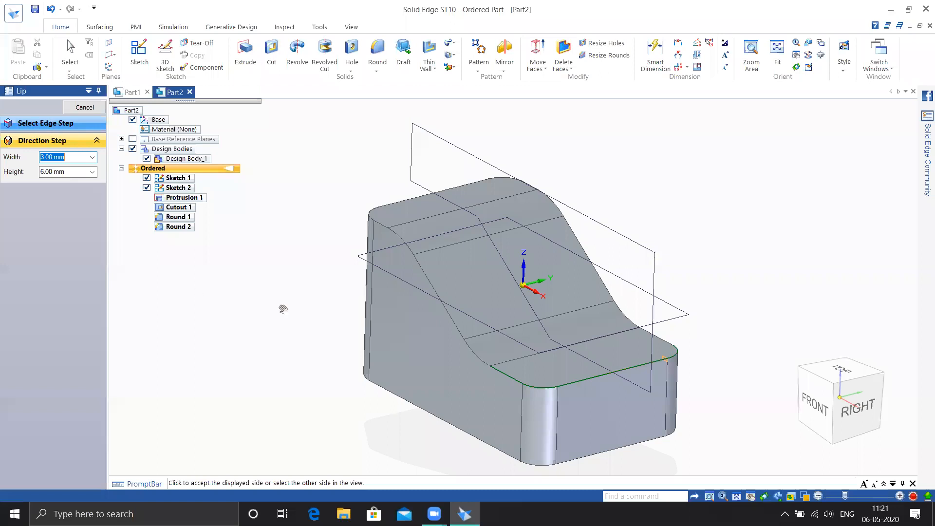
Place the lip, 3 mm wide and 6 mm high, outward from the wall at the low end
scroll(631, 309, "up", 2)
scroll(578, 282, "up", 4)
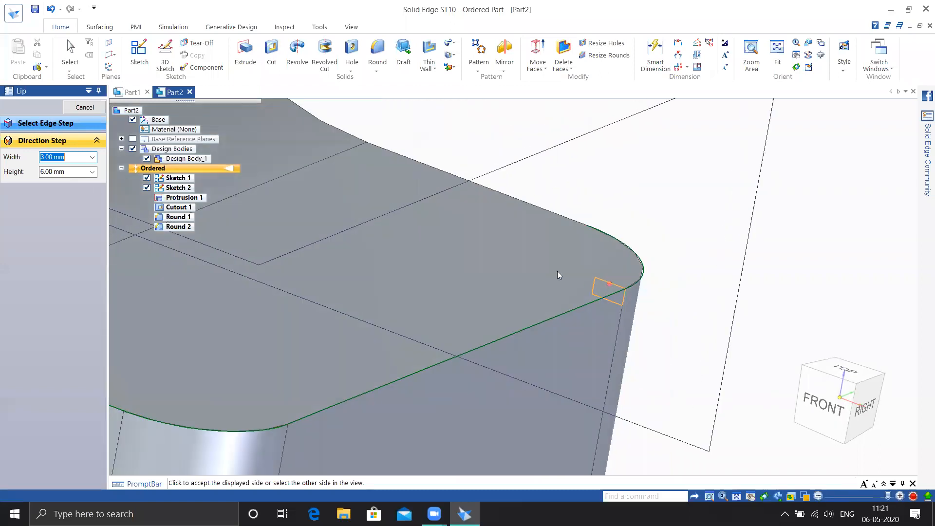
middle_click_drag(557, 271, 573, 278)
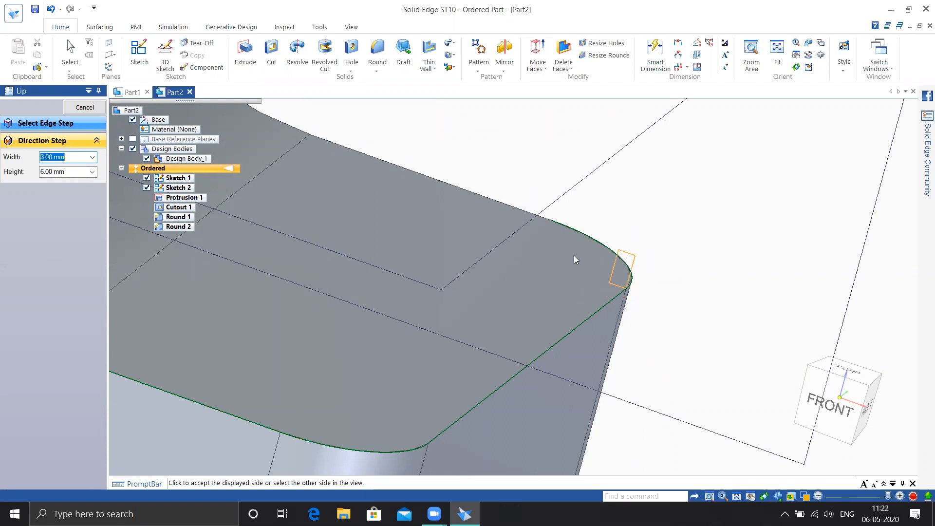
middle_click_drag(575, 252, 609, 267)
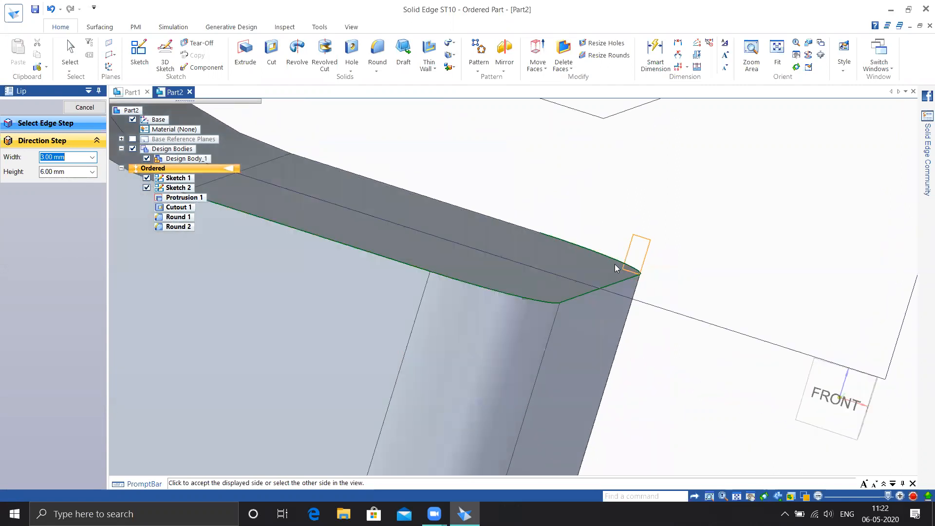
middle_click_drag(651, 255, 594, 268)
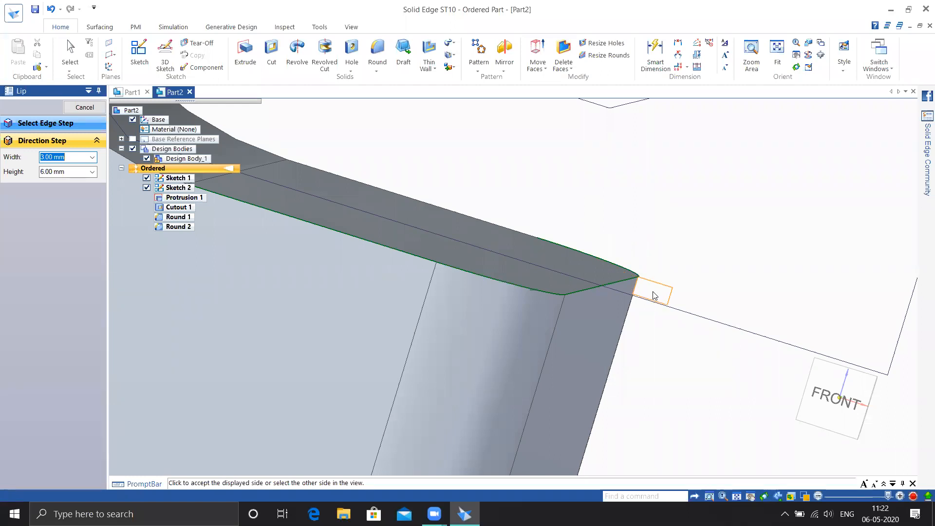
left_click(653, 291)
Inspect the outward lip from other angles and undo it
scroll(648, 325, "down", 4)
middle_click_drag(648, 325, 558, 474)
middle_click_drag(565, 310, 627, 393)
scroll(629, 308, "down", 4)
key("ctrl+z")
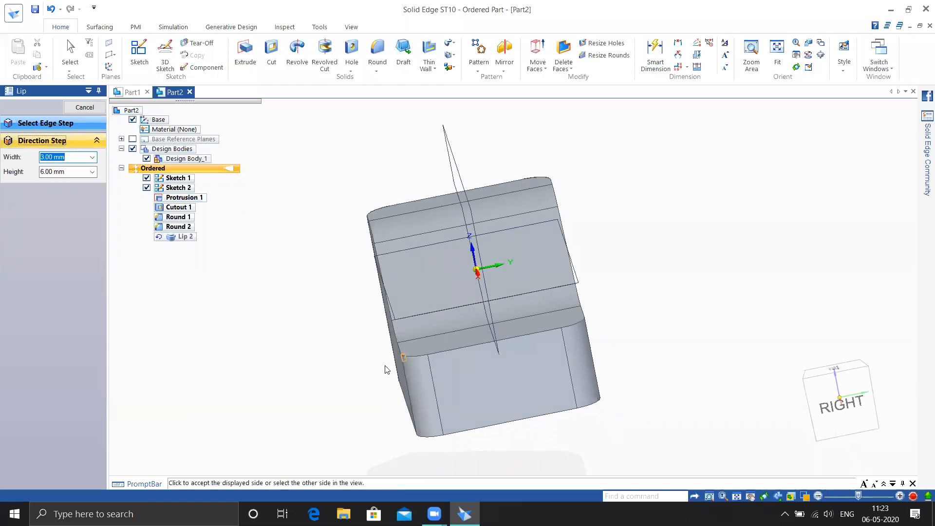
Create a lip feature, 3 mm wide and 6 mm high, around the block's entire curved top edge
left_click(428, 352)
middle_click_drag(292, 350, 337, 351)
middle_click_drag(262, 351, 174, 368)
middle_click_drag(158, 402, 343, 383)
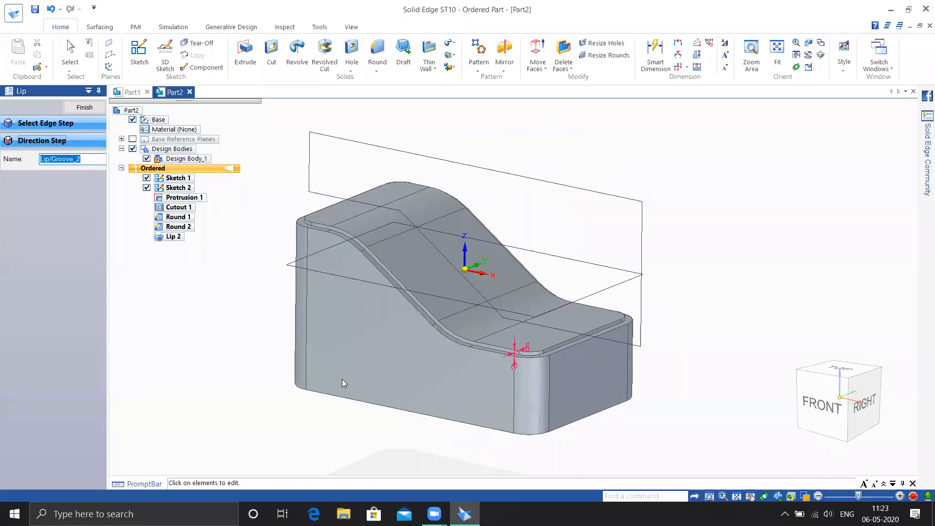
middle_click_drag(351, 341, 381, 328, "shift")
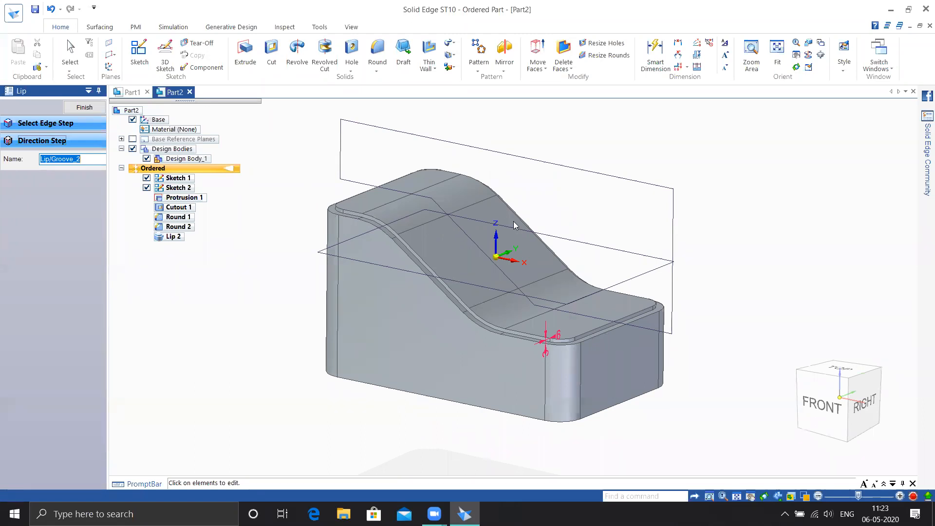
middle_click_drag(379, 291, 472, 351)
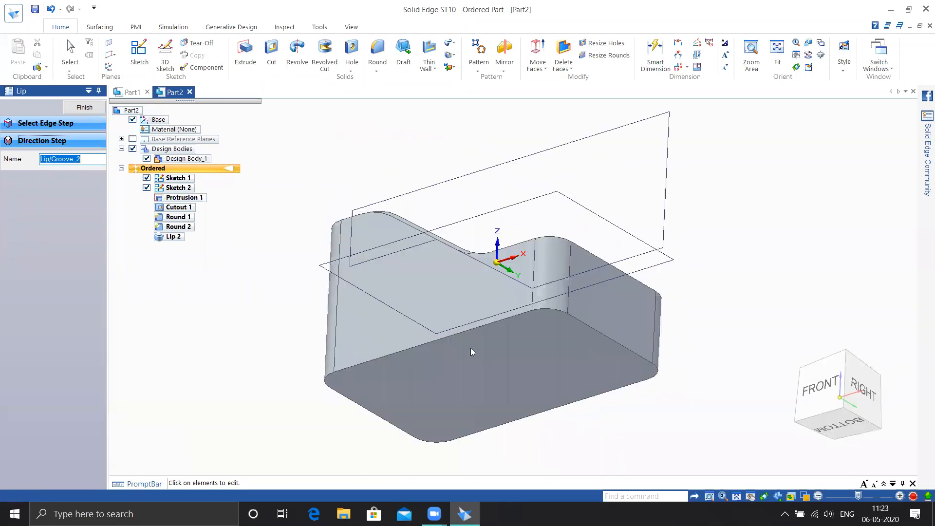
left_click(86, 106)
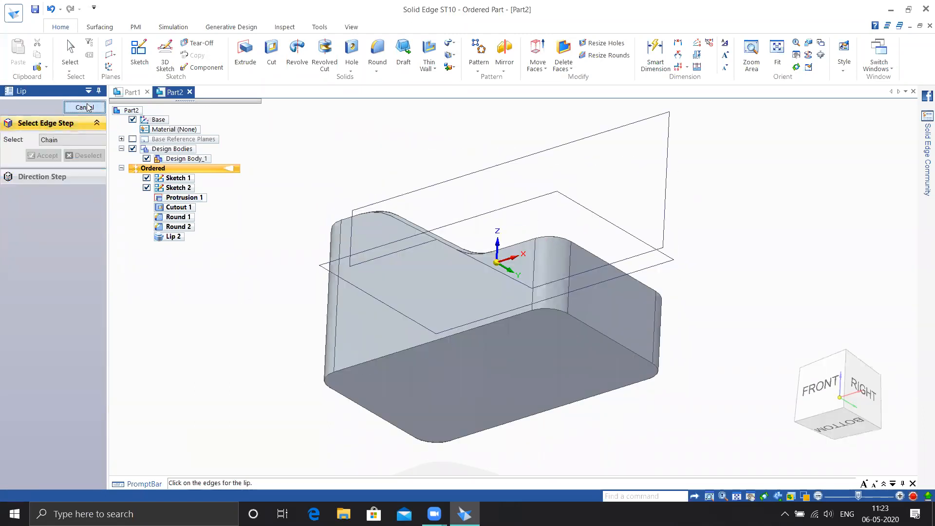
key("Escape")
Add another lip along the chain of bottom edges, 15 mm wide and 10 mm high
left_click(428, 67)
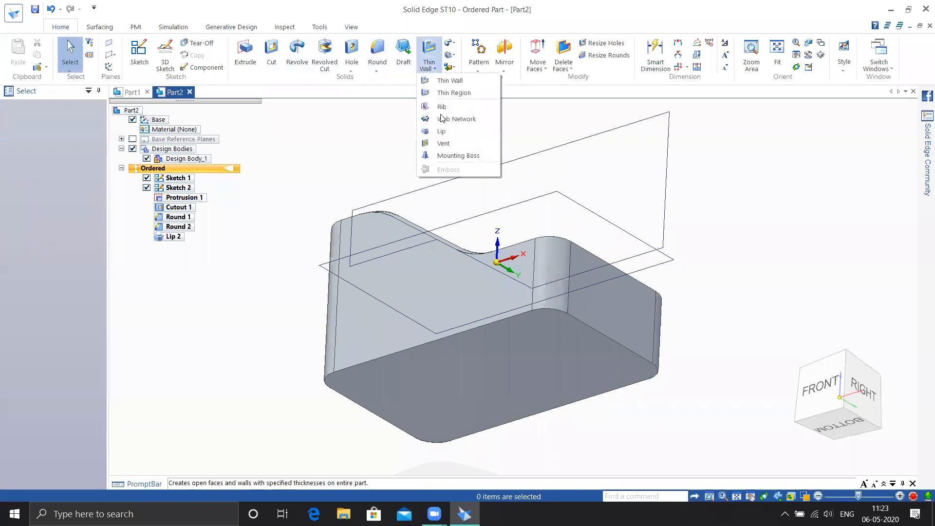
left_click(450, 134)
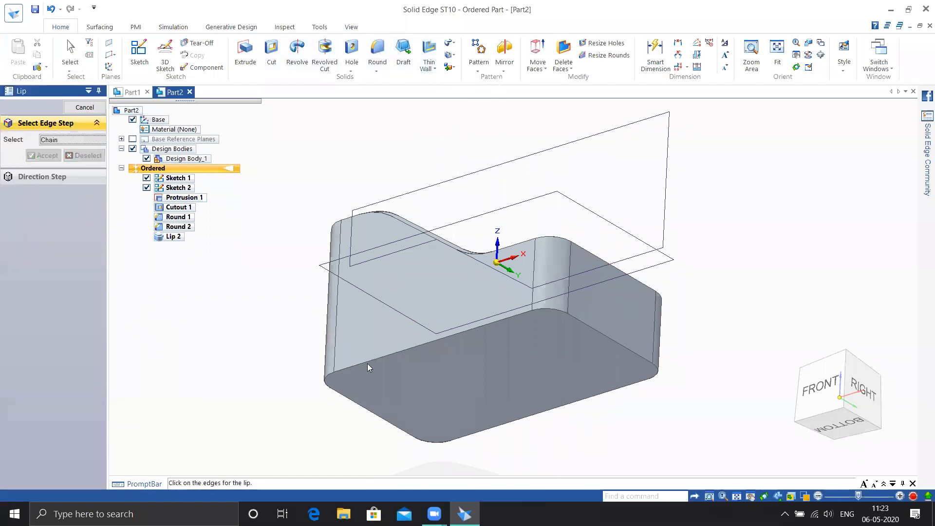
left_click(385, 356)
left_click(45, 156)
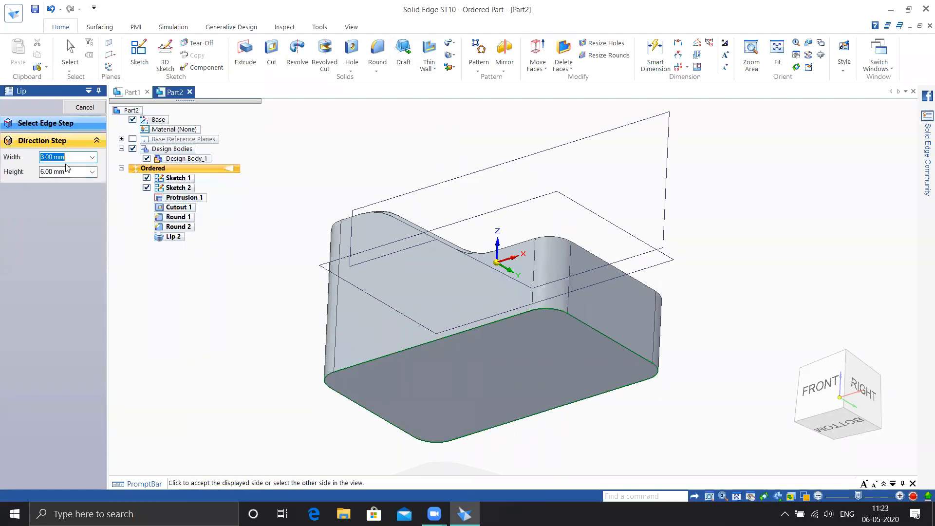
type("15")
key("Tab")
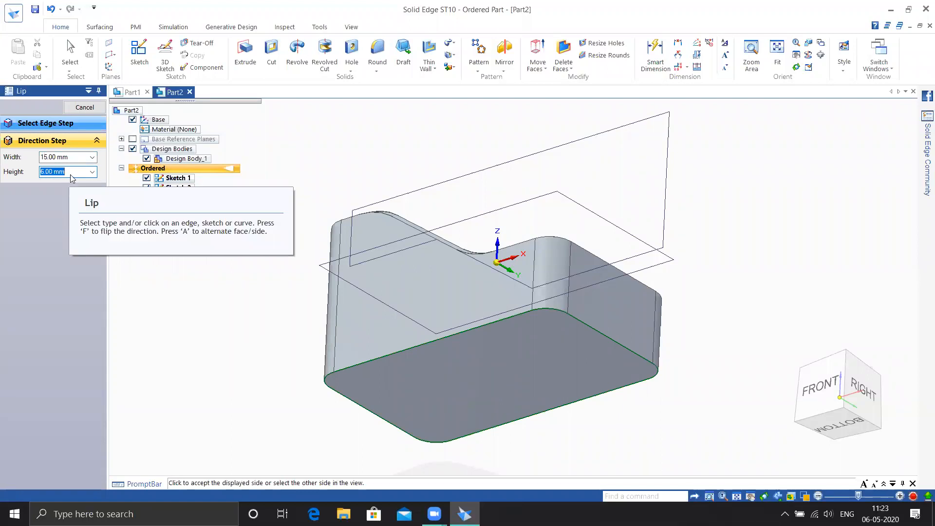
type("10")
key("Tab")
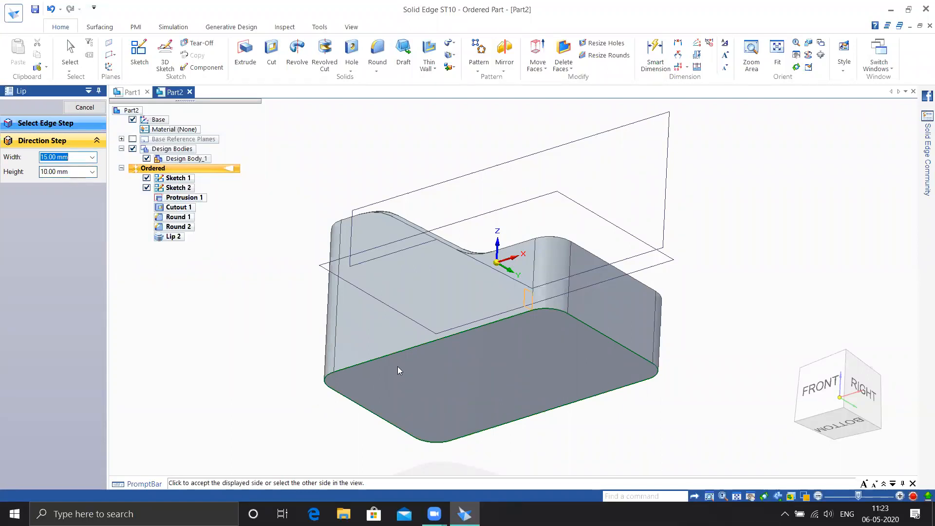
middle_click_drag(543, 323, 453, 309)
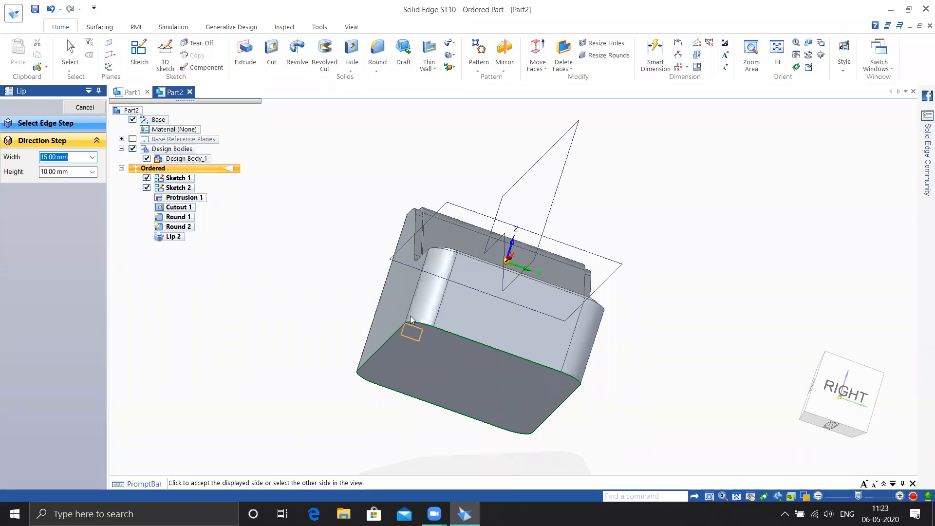
left_click(419, 341)
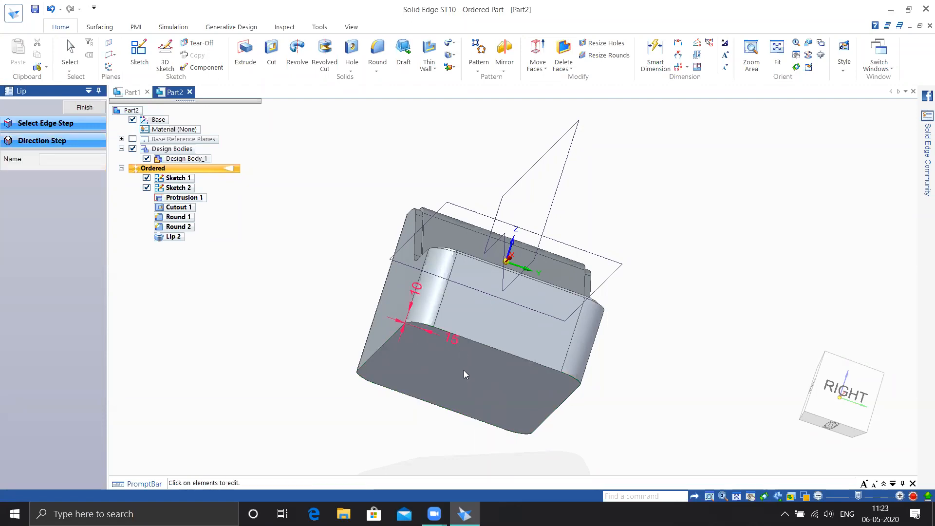
middle_click_drag(540, 397, 375, 350)
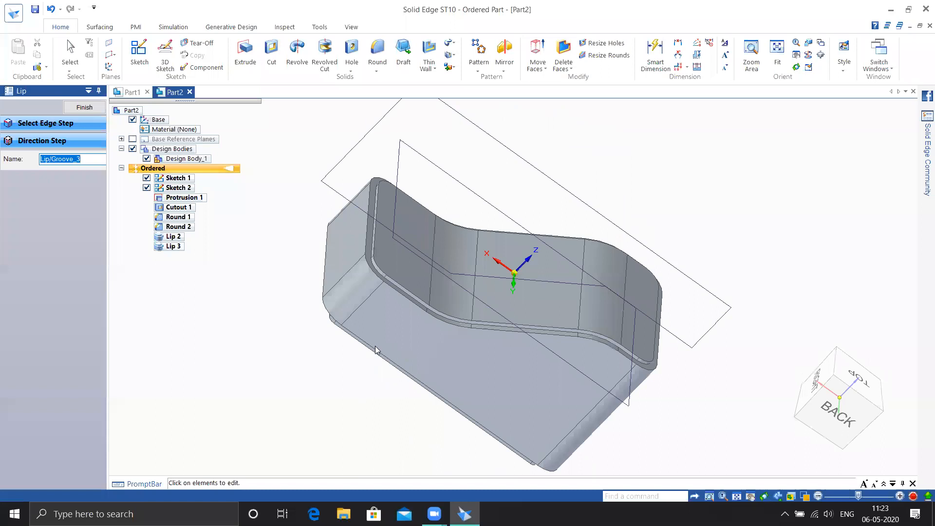
left_click(89, 106)
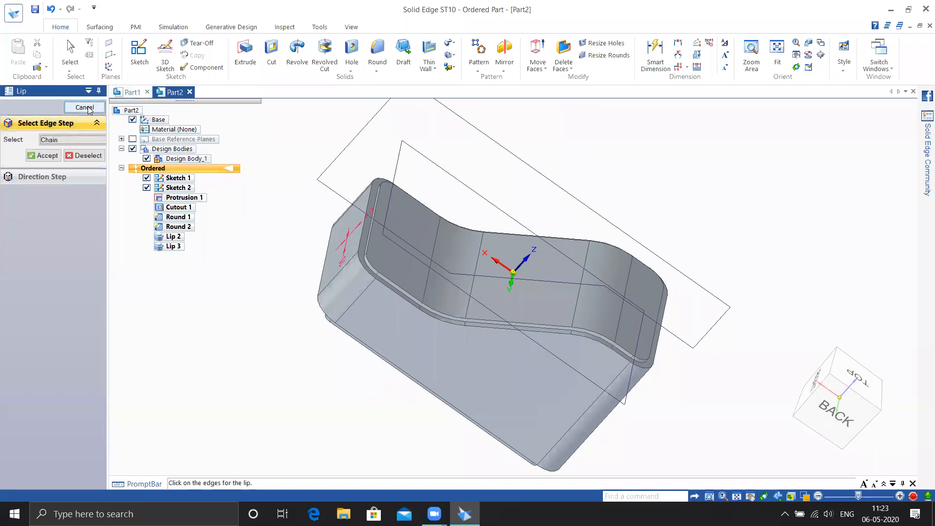
Leave the Lip command and create a new ISO Metric Part document
left_click(90, 108)
left_click(432, 69)
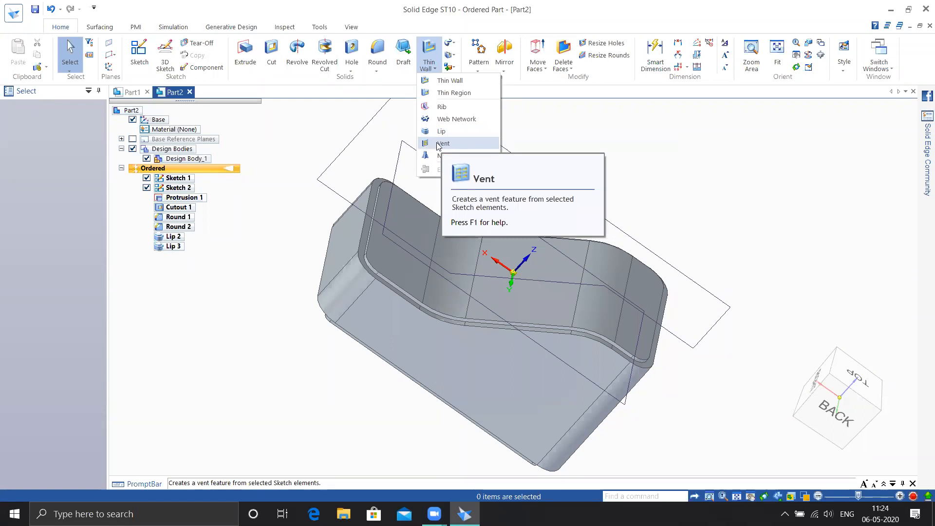
left_click(612, 145)
left_click(9, 16)
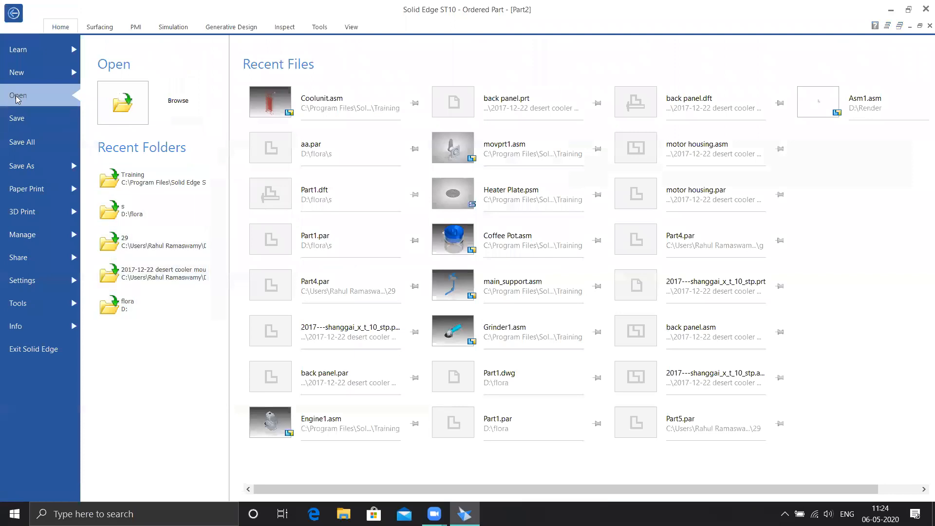
left_click(17, 73)
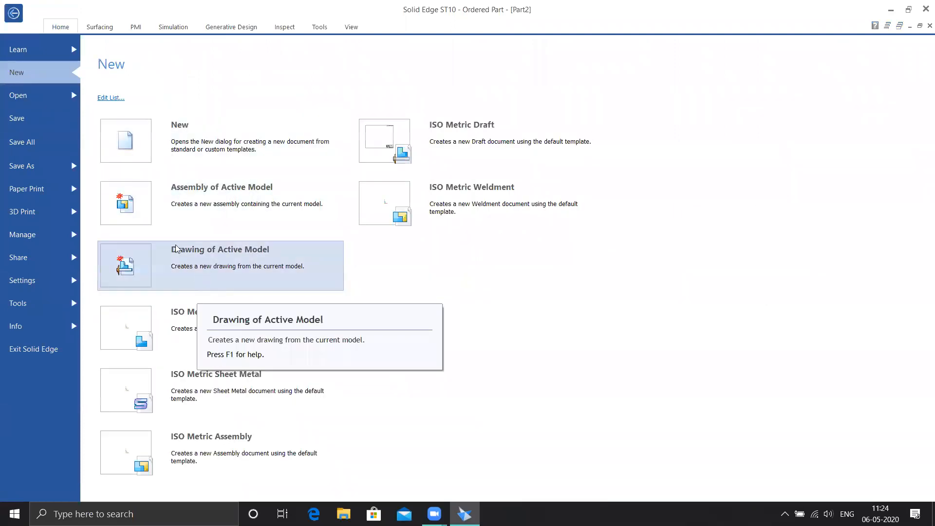
key("Escape")
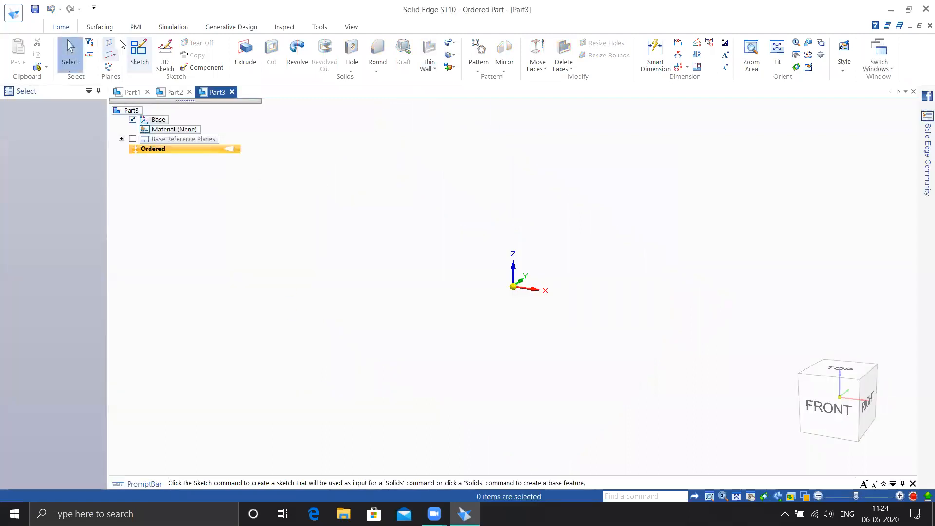
Sketch a rectangle by center at the origin on the front plane, about 286 mm wide and 110 mm high, and close the sketch
left_click(139, 51)
left_click(536, 277)
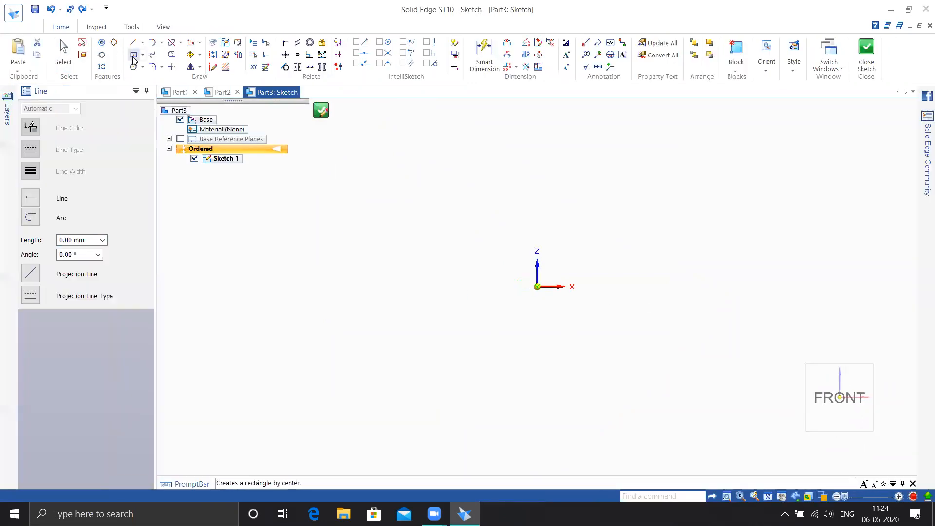
left_click(139, 55)
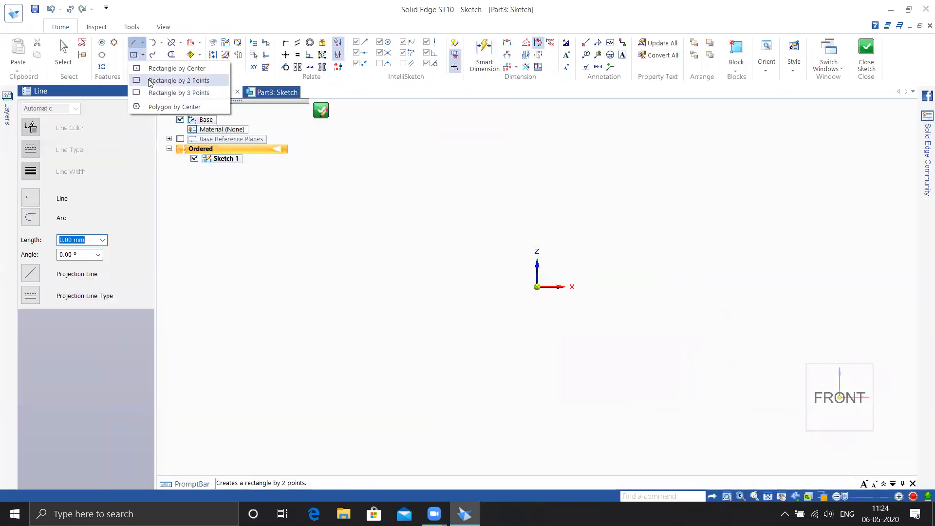
left_click(176, 68)
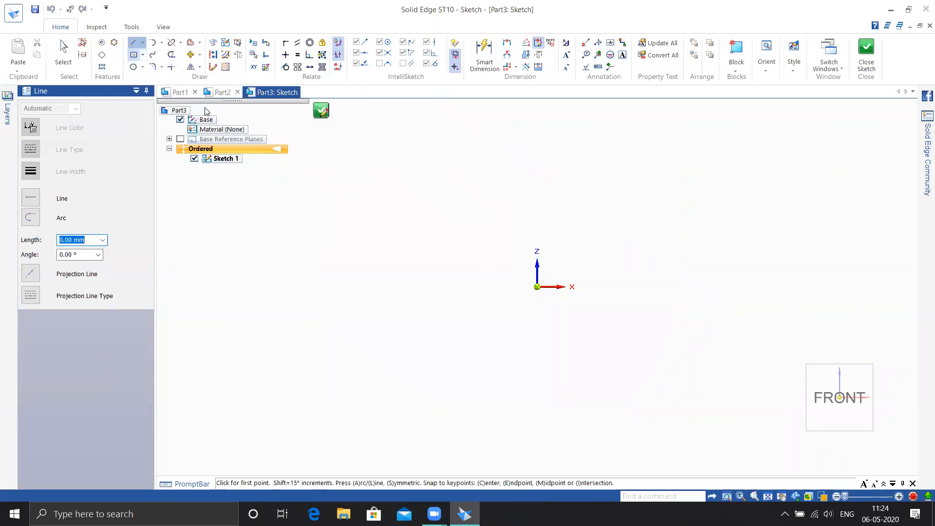
left_click(537, 287)
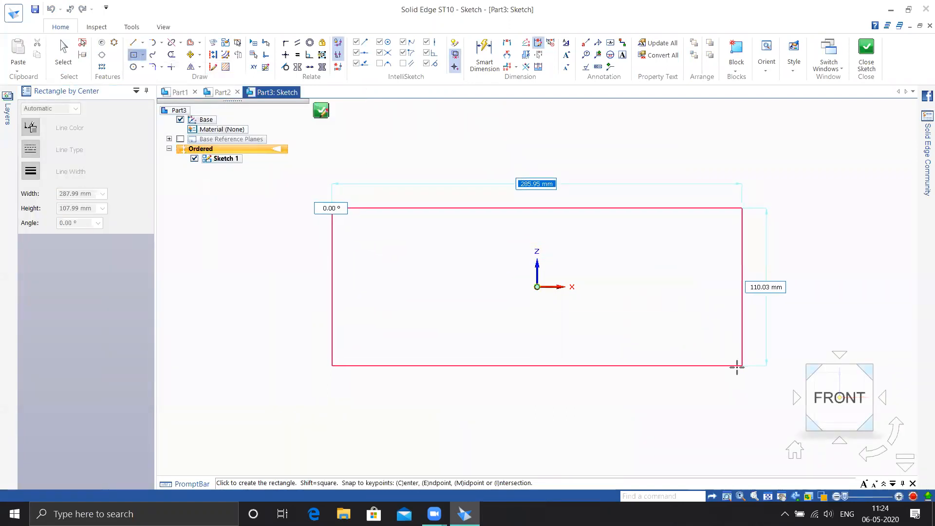
left_click(735, 361)
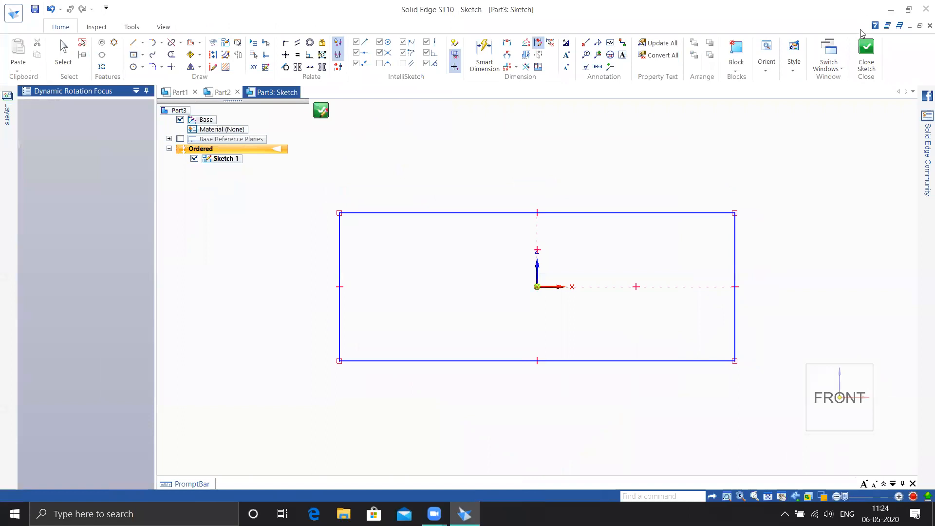
left_click(867, 53)
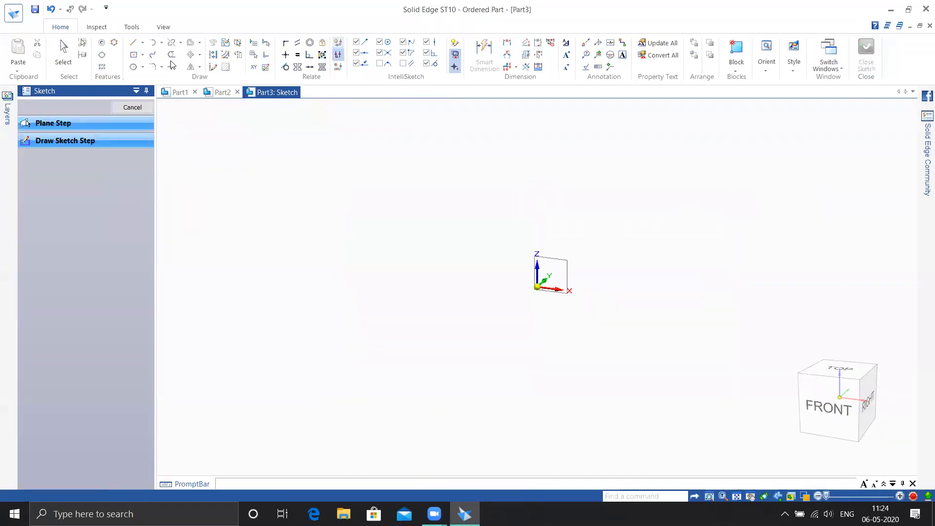
Extrude the rectangle sketch symmetrically to a total depth of 210 mm
left_click(242, 54)
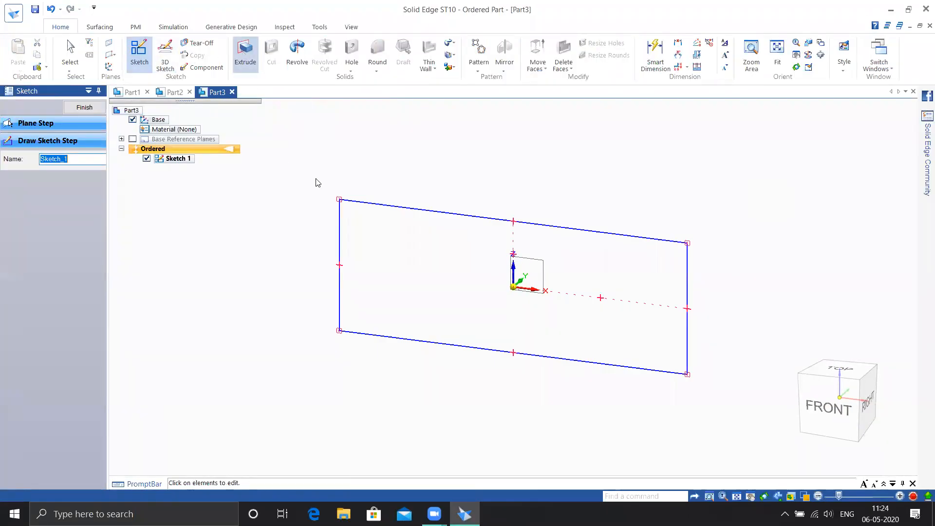
left_click(351, 202)
right_click(281, 234)
mouse_move(240, 297)
middle_mouse_down()
mouse_move(267, 297)
mouse_move(255, 294)
middle_mouse_up()
left_click(13, 214)
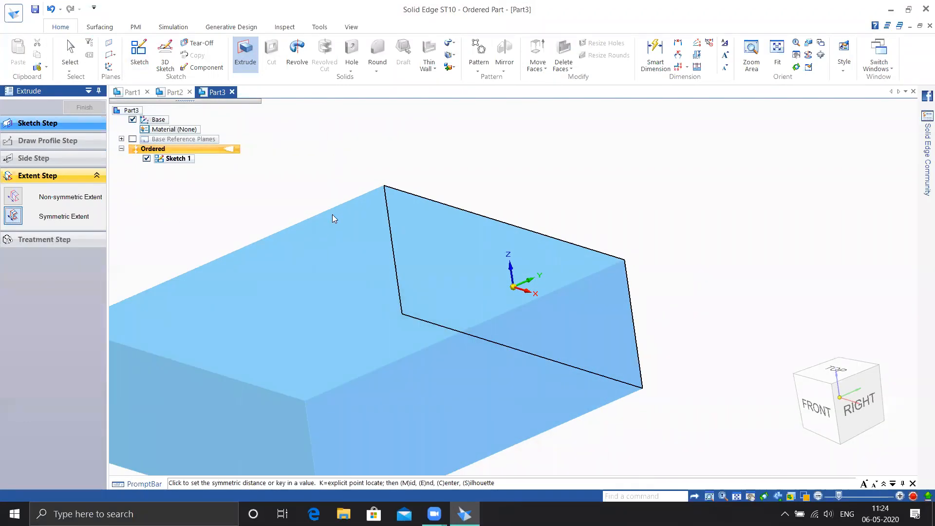
left_click(379, 225)
left_click(84, 107)
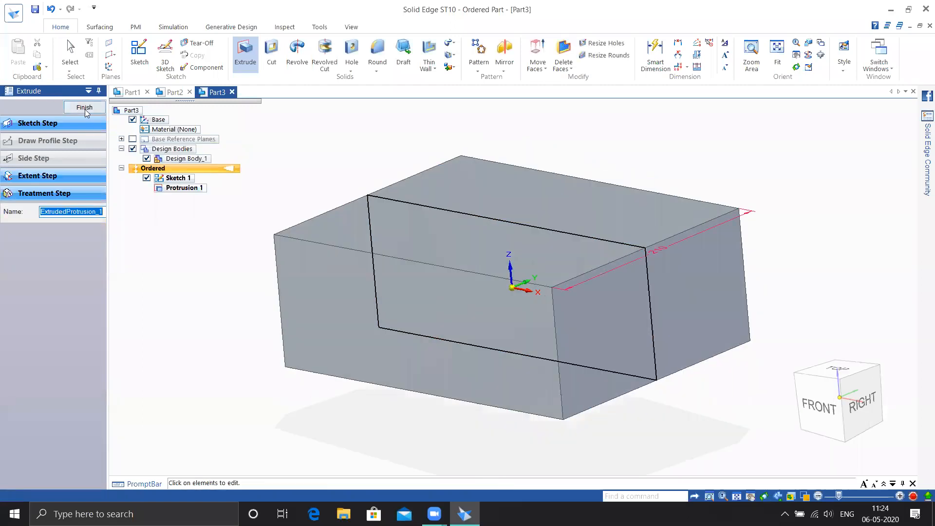
left_click(82, 110)
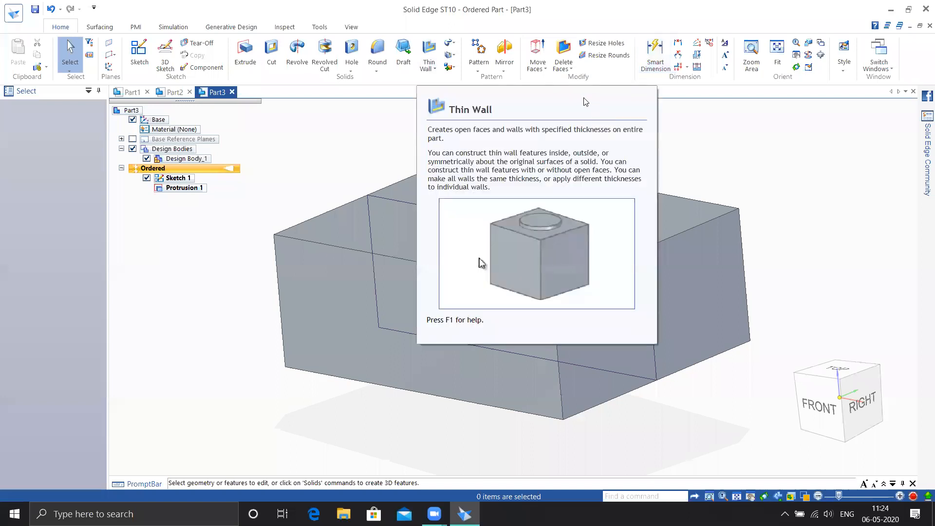
Round the block's four vertical corner edges with a 35 mm radius
left_click(377, 51)
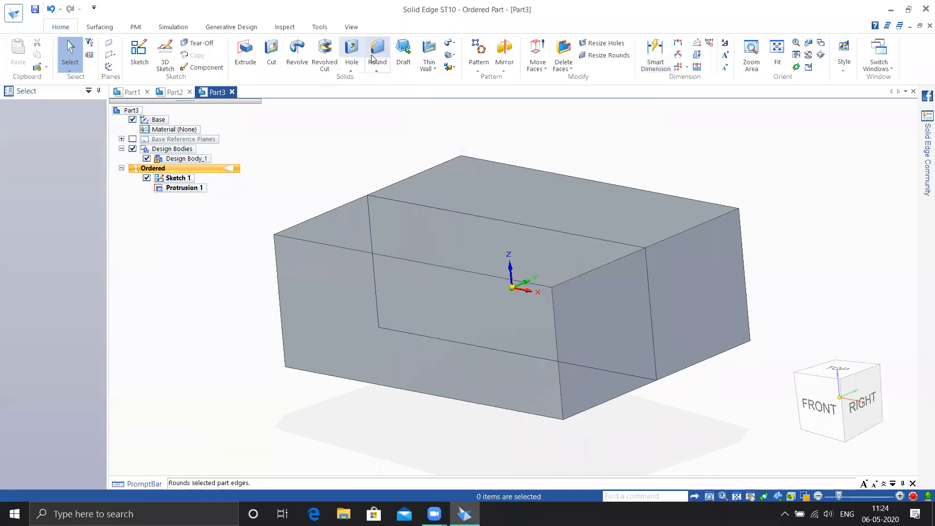
left_click(280, 301)
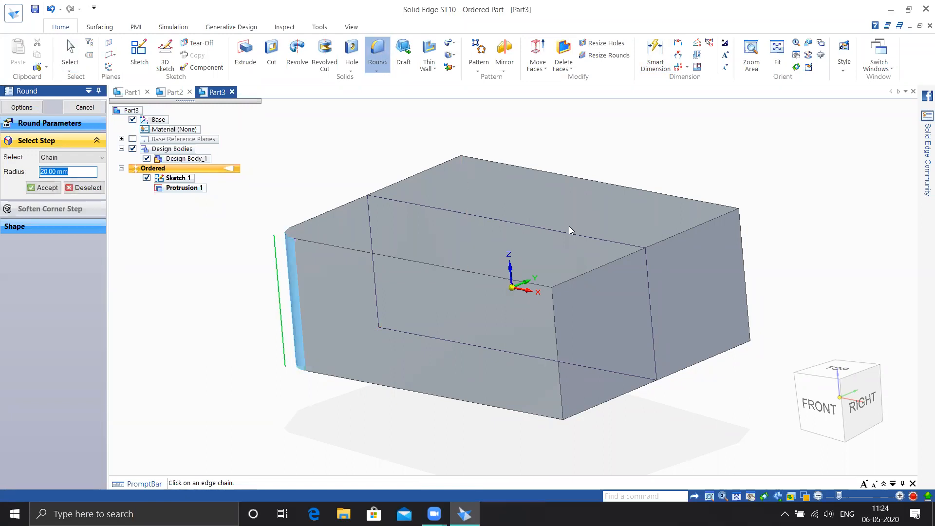
left_click(555, 334)
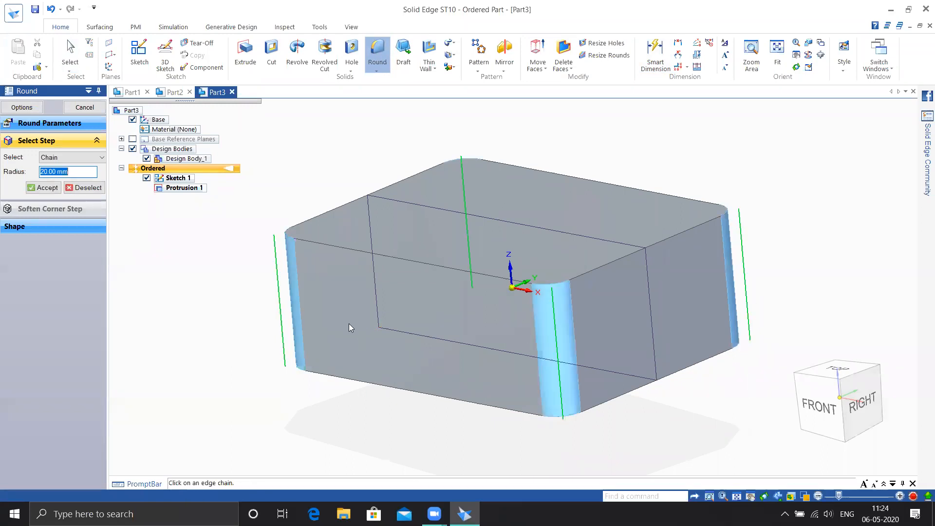
type("35")
key("Return")
key("Return")
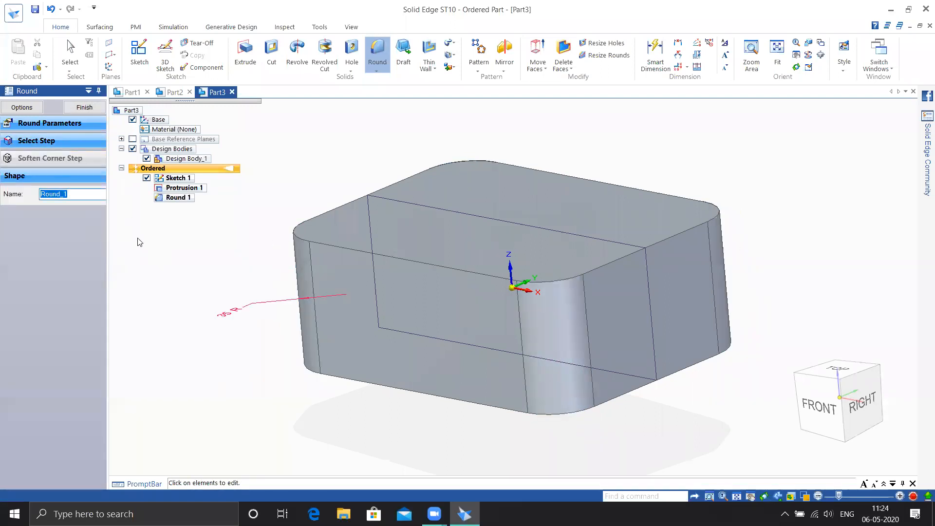
left_click(81, 107)
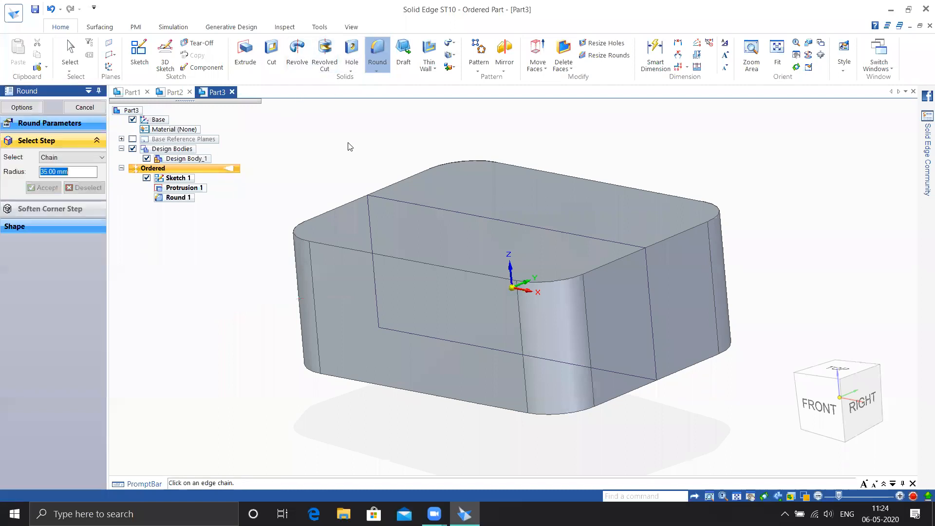
Round the whole chain of bottom edges with a 35 mm radius and end the Round command
left_click(379, 386)
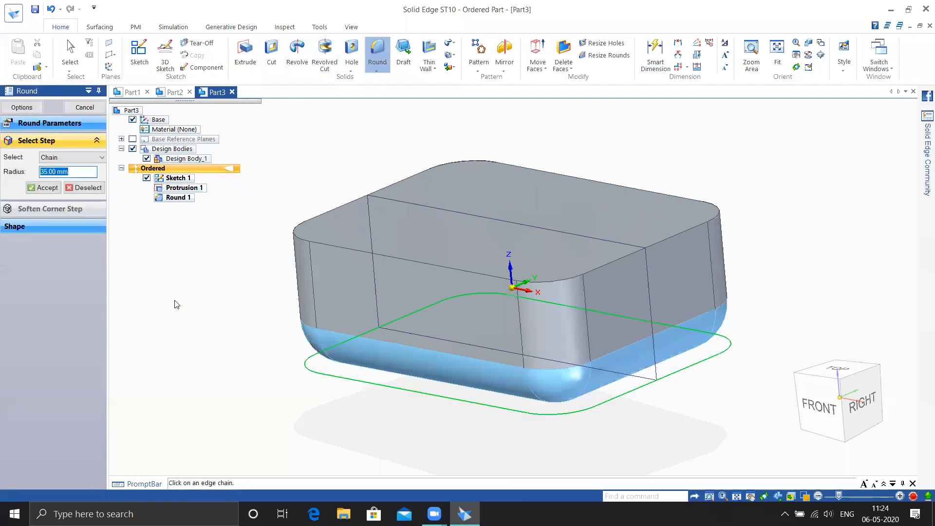
left_click(45, 188)
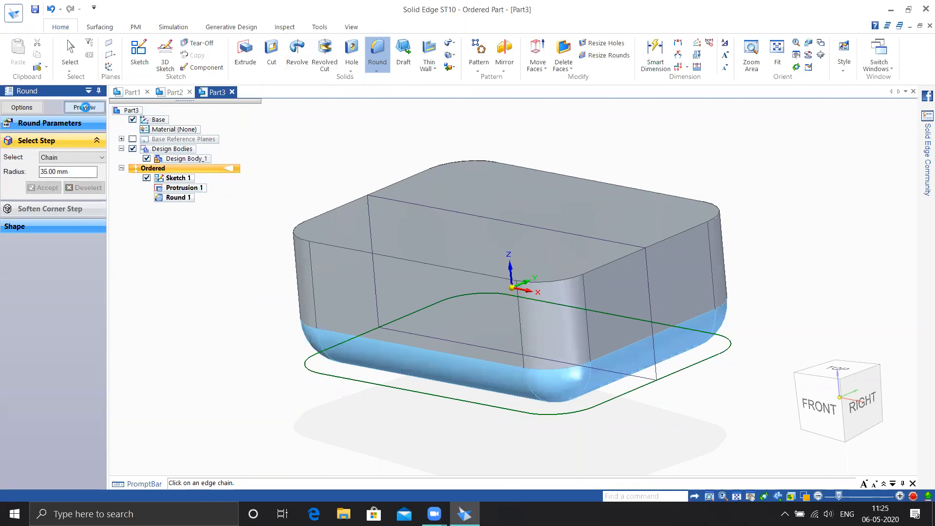
left_click(85, 108)
left_click(90, 109)
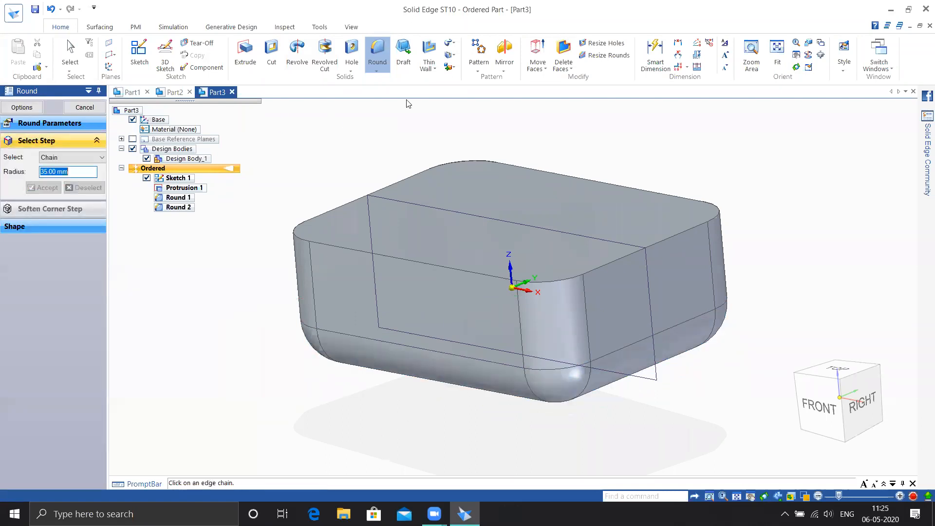
key("Escape")
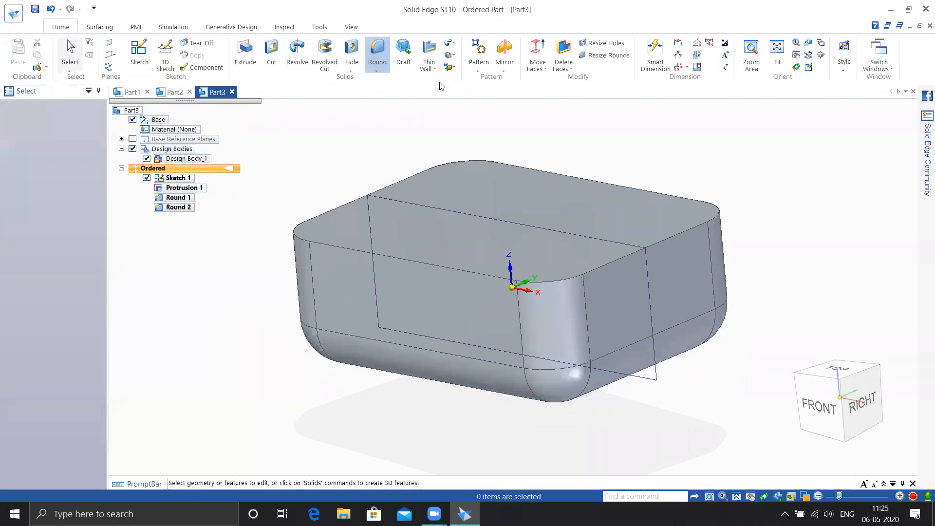
Hollow the block with a Thin Wall of 10 mm common thickness, offset inside, leaving the top face open
left_click(427, 49)
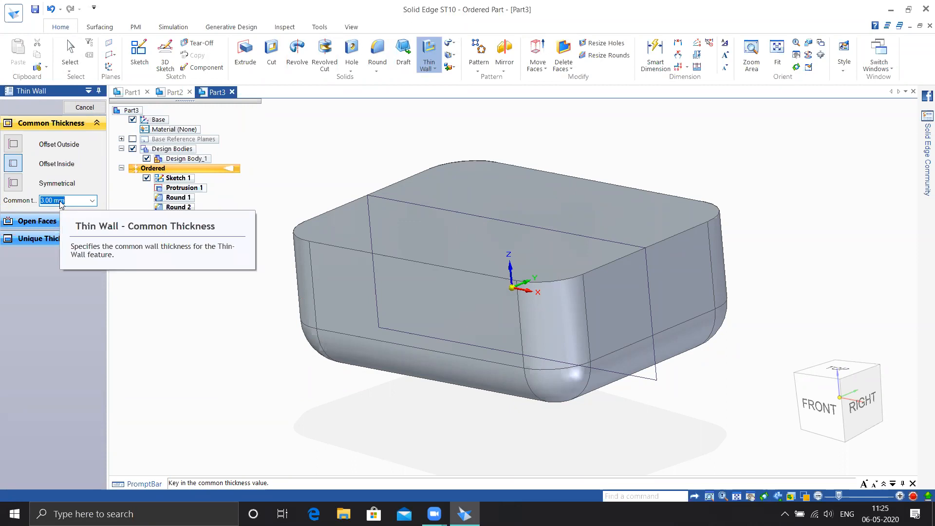
type("10")
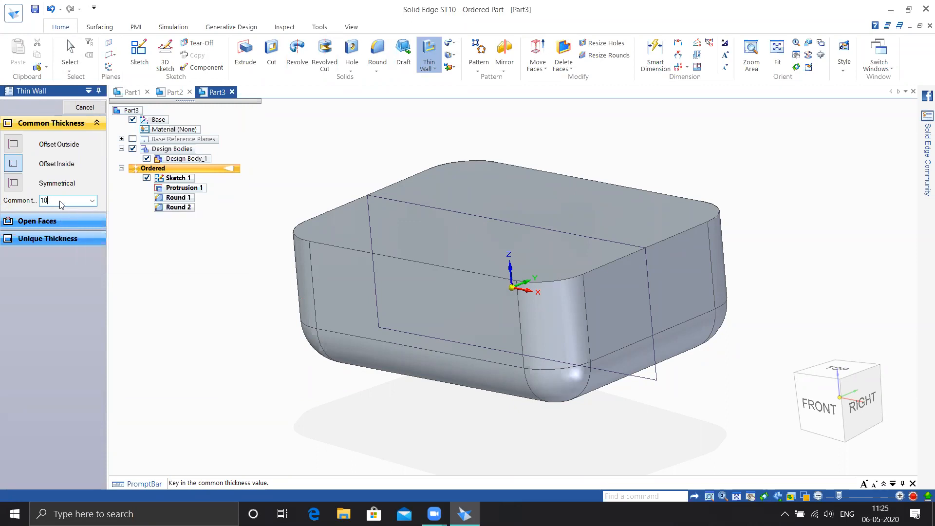
key("Return")
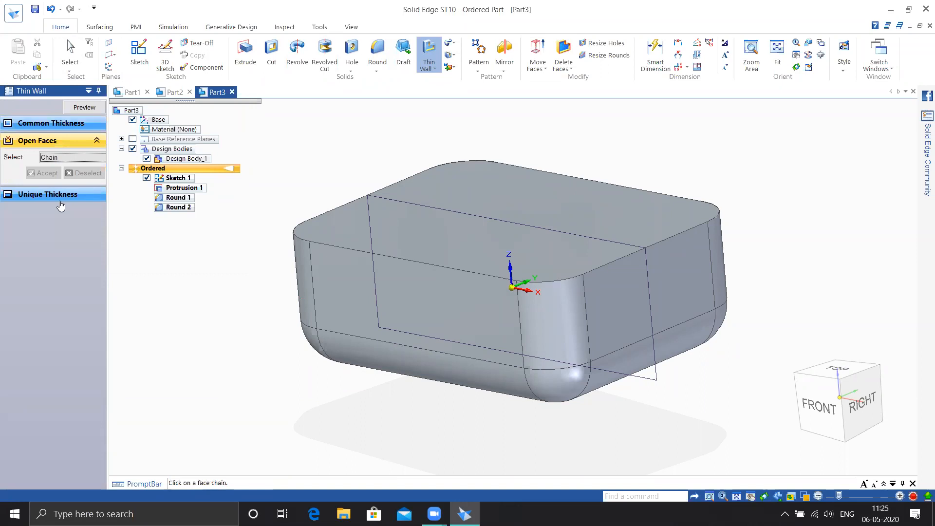
left_click(434, 230)
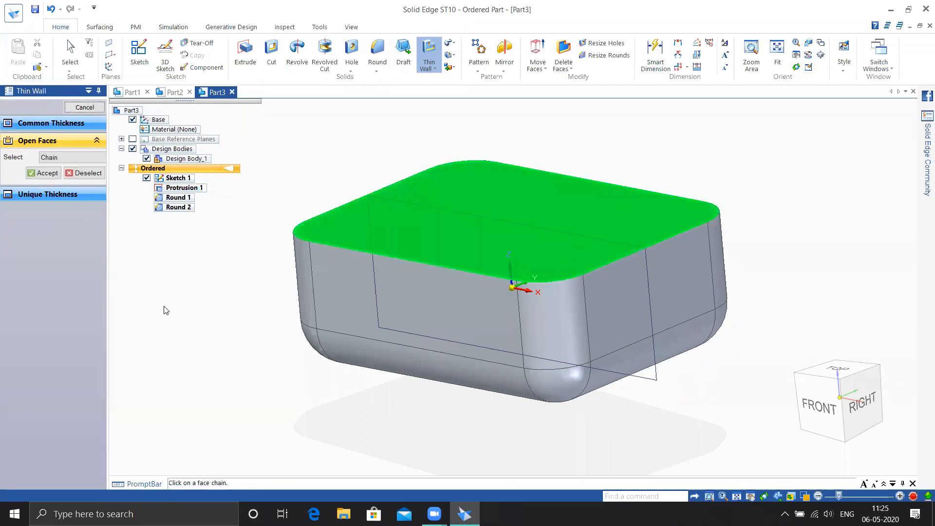
right_click(228, 327)
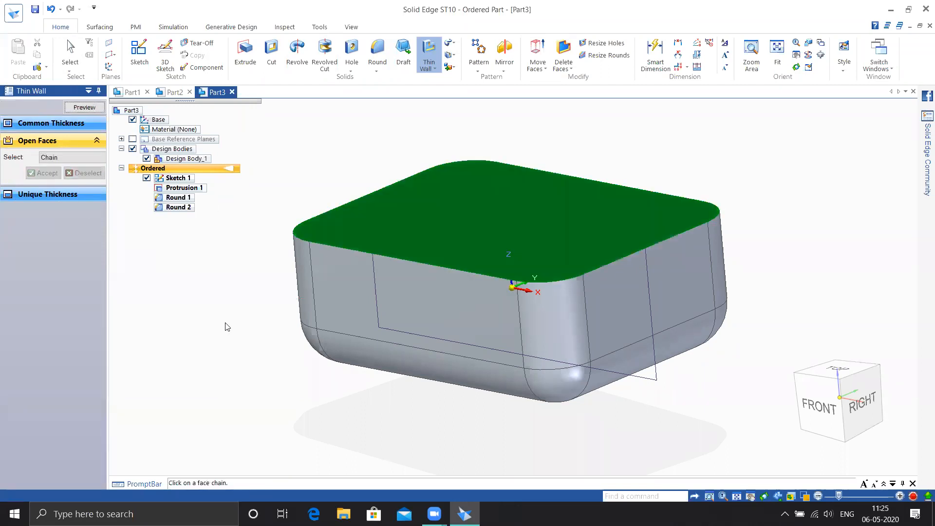
left_click(77, 109)
middle_click_drag(223, 358, 215, 399)
scroll(213, 429, "up", 1)
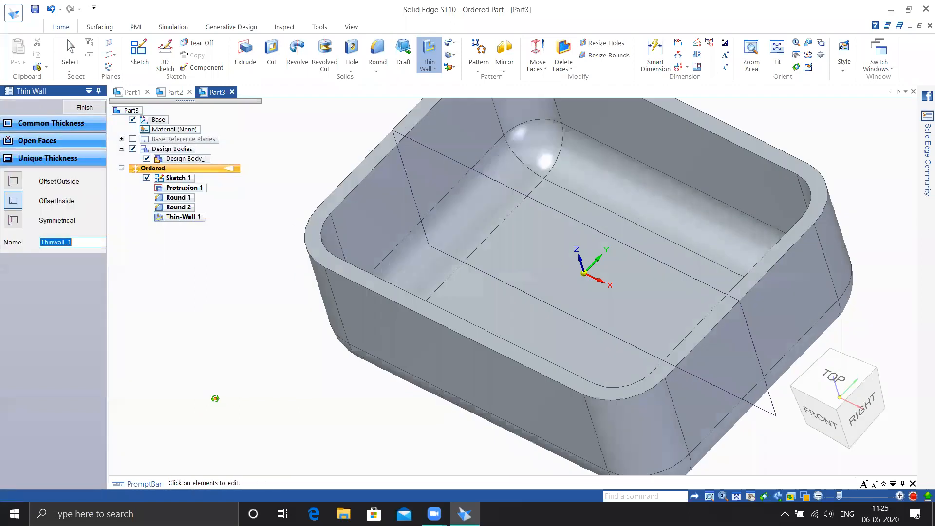
left_click(71, 112)
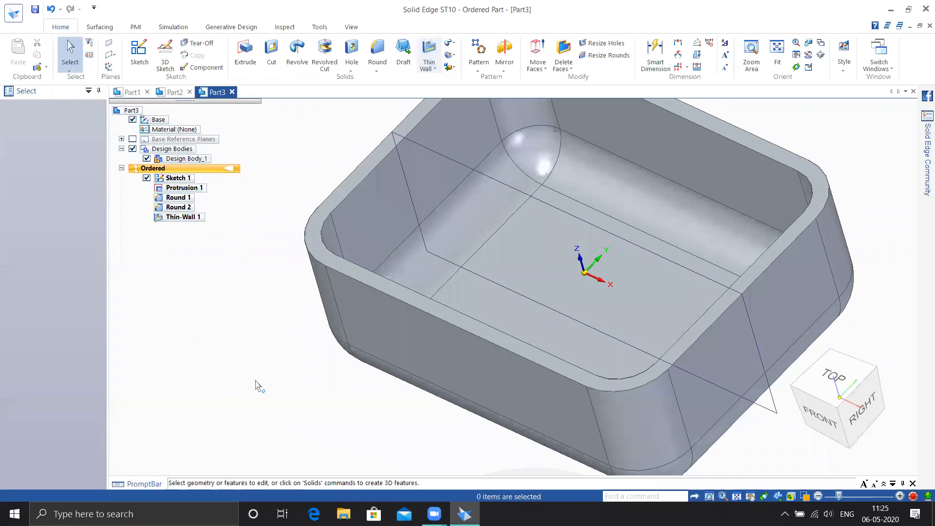
Create a reference plane parallel to the box's top rim face, offset about 24 mm above it
middle_click_drag(505, 137, 457, 306)
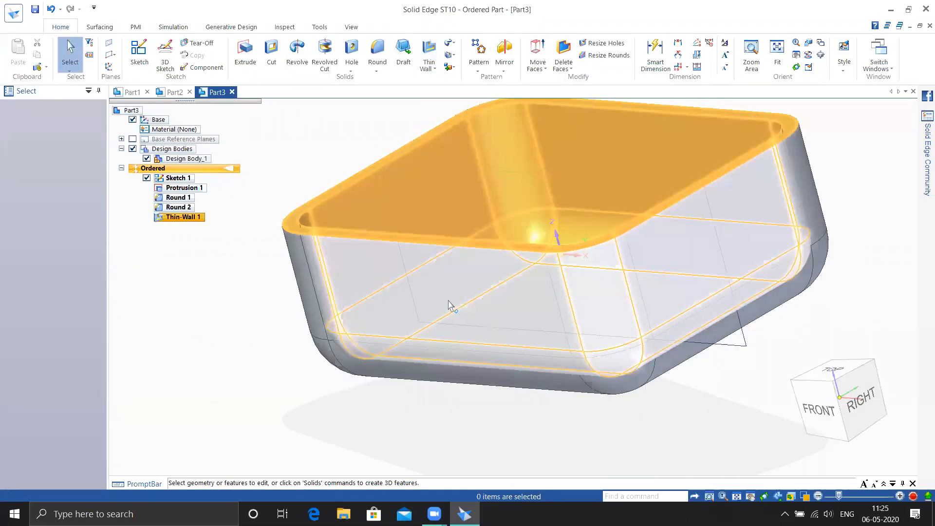
left_click(447, 68)
scroll(531, 342, "down", 2)
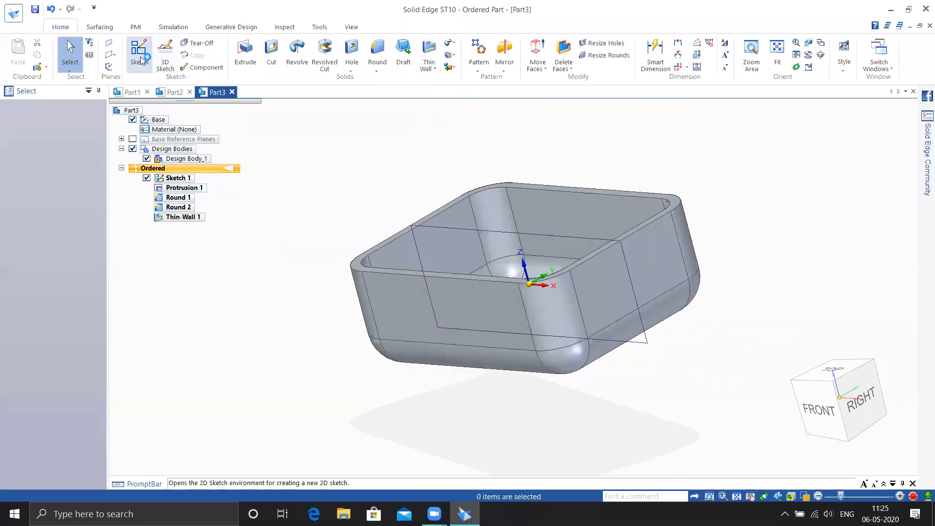
left_click(110, 55)
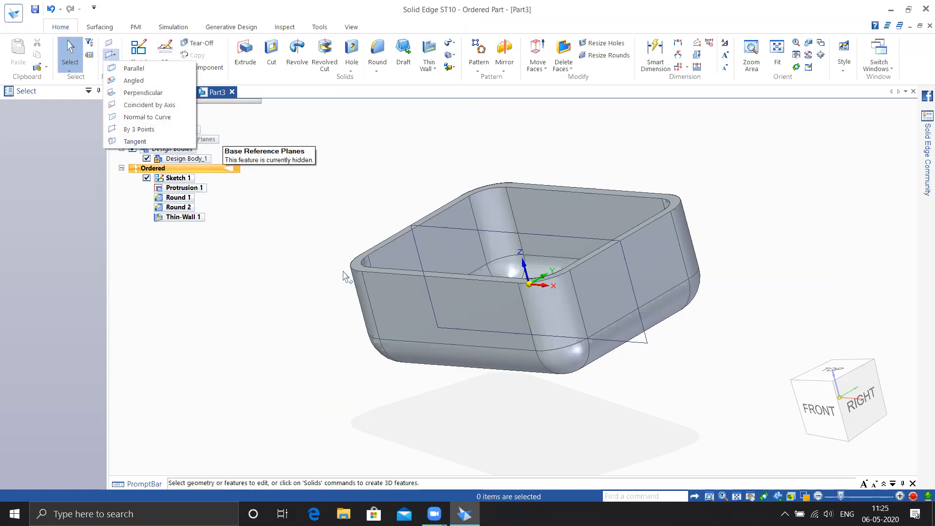
middle_click_drag(359, 334, 349, 270)
middle_click_drag(528, 402, 531, 341)
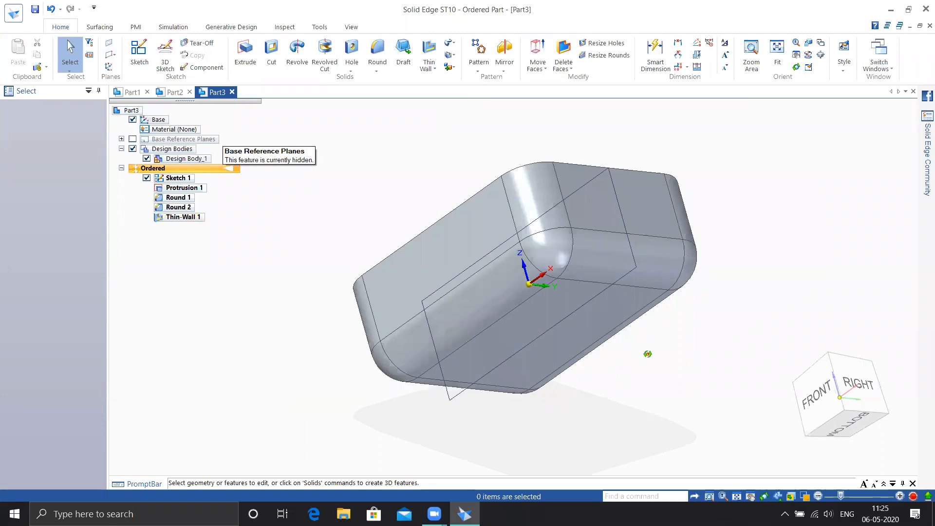
middle_click_drag(668, 381, 661, 382)
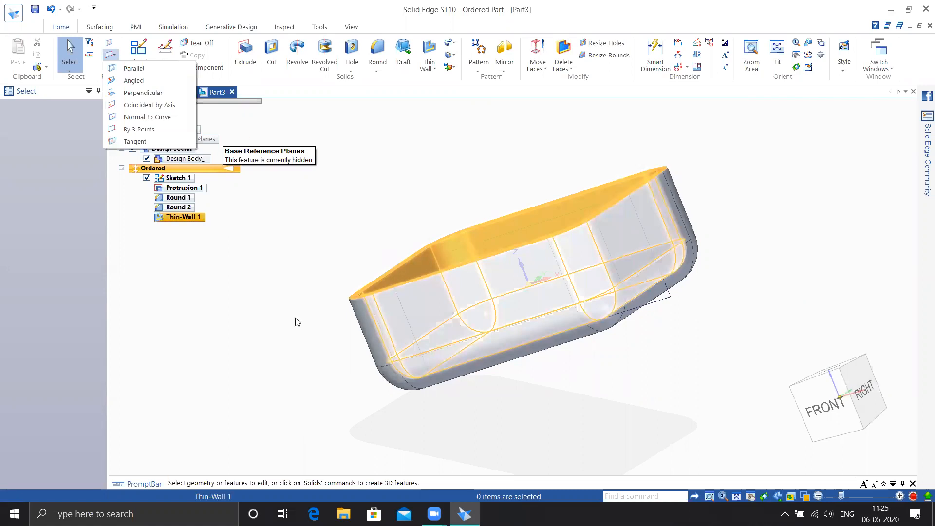
left_click(354, 295)
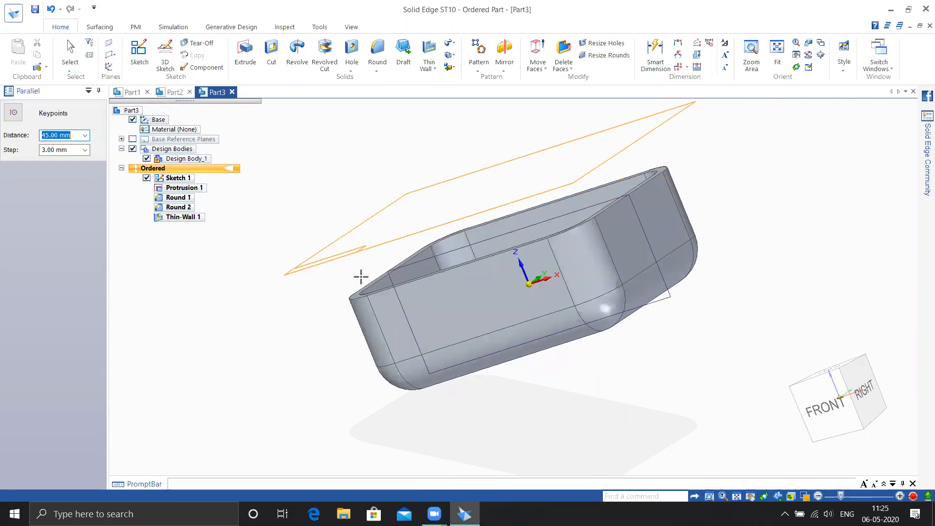
left_click(362, 283)
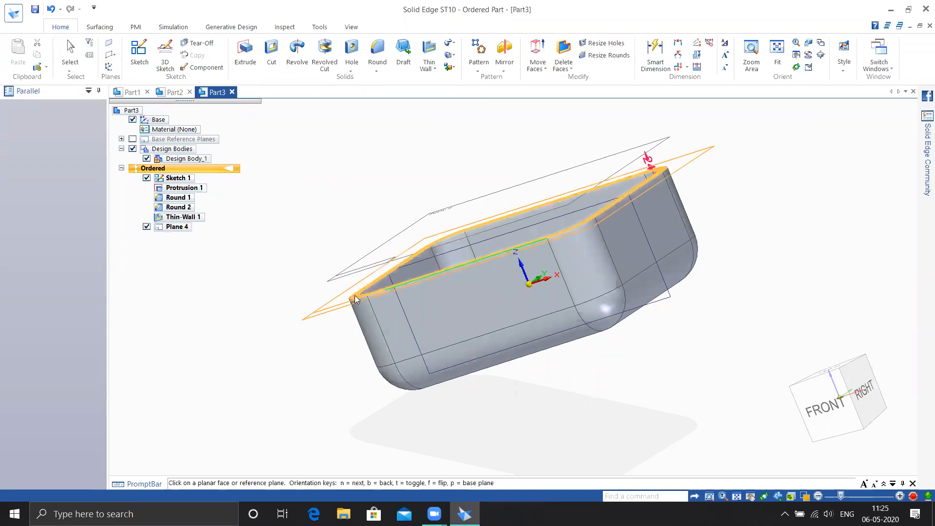
Create a second plane parallel to the rim face, offset about 141 mm down so it lies beneath the box, and end the command
left_click(490, 406)
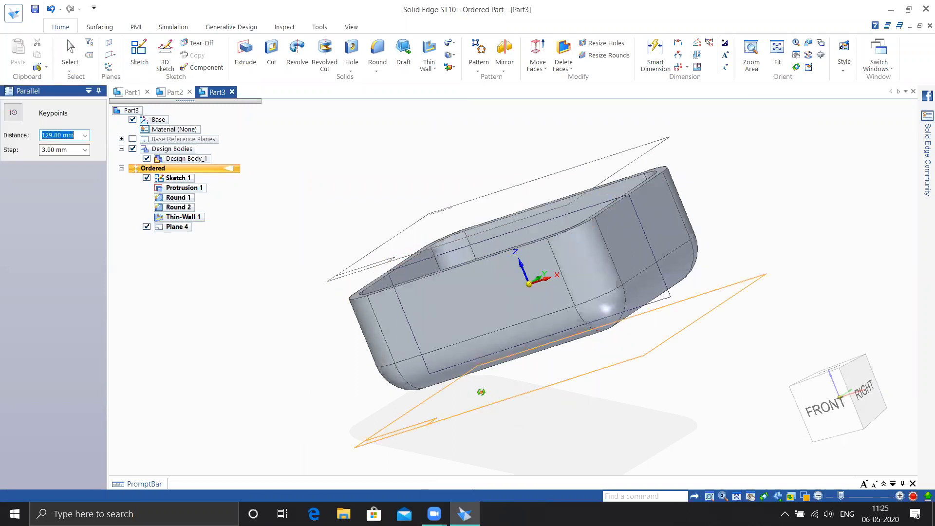
middle_click_drag(489, 402, 689, 368)
left_click(251, 322)
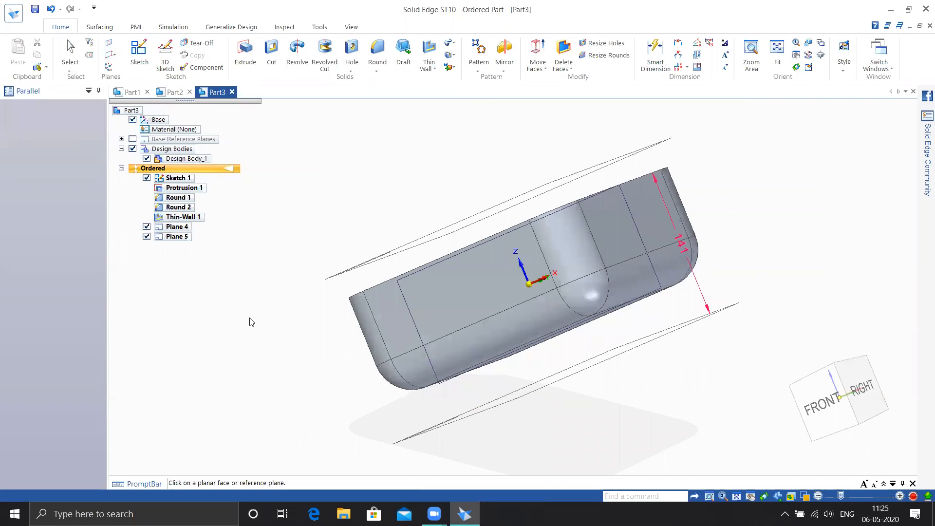
key("Escape")
middle_click_drag(281, 239, 278, 271)
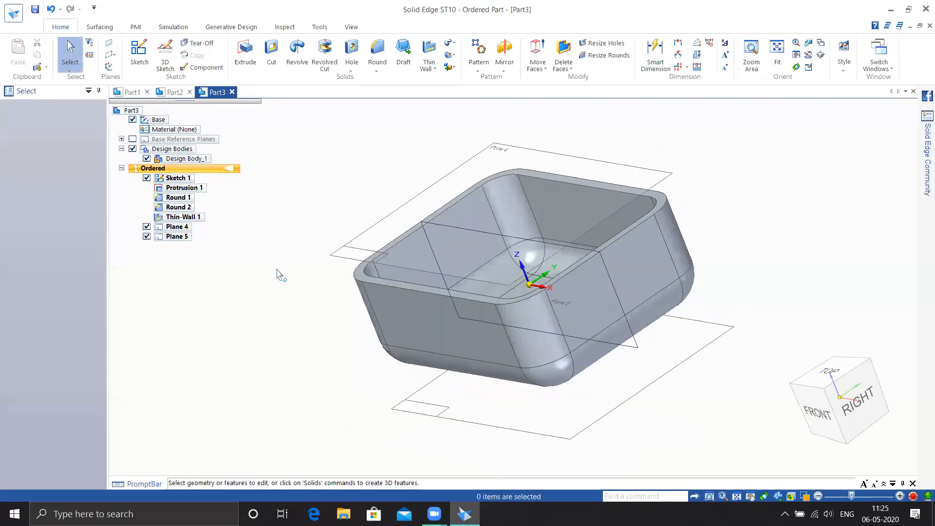
Start a sketch on the plane above the box and draw a rectangle centred on the origin, about 163 by 107 mm
left_click(139, 47)
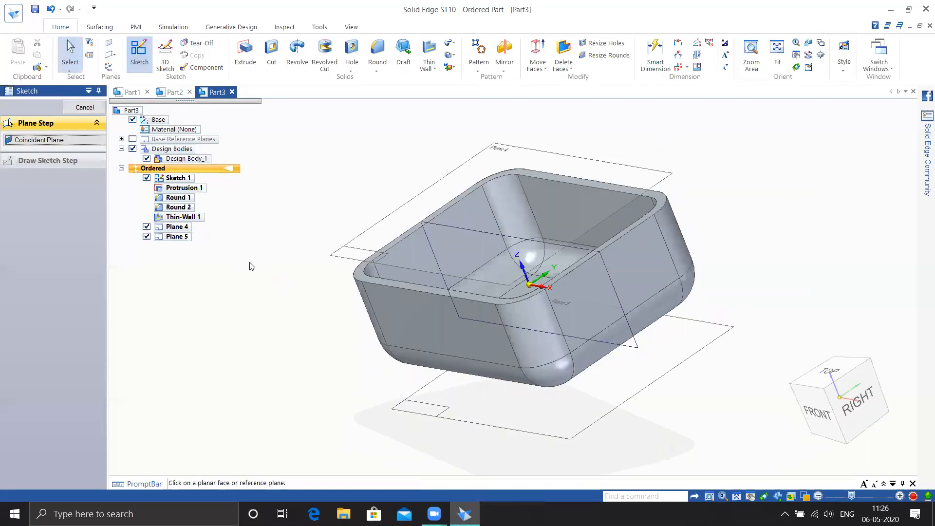
left_click(357, 235)
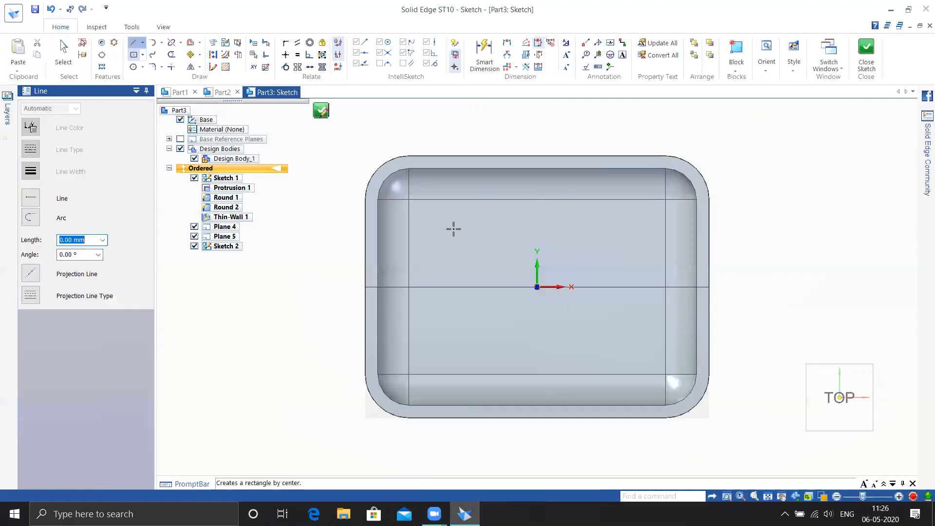
left_click(134, 54)
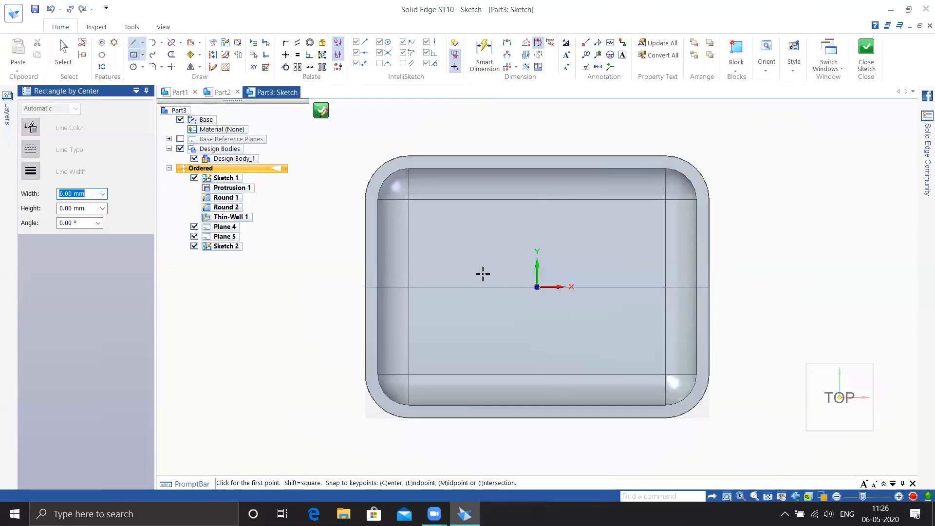
left_click(537, 287)
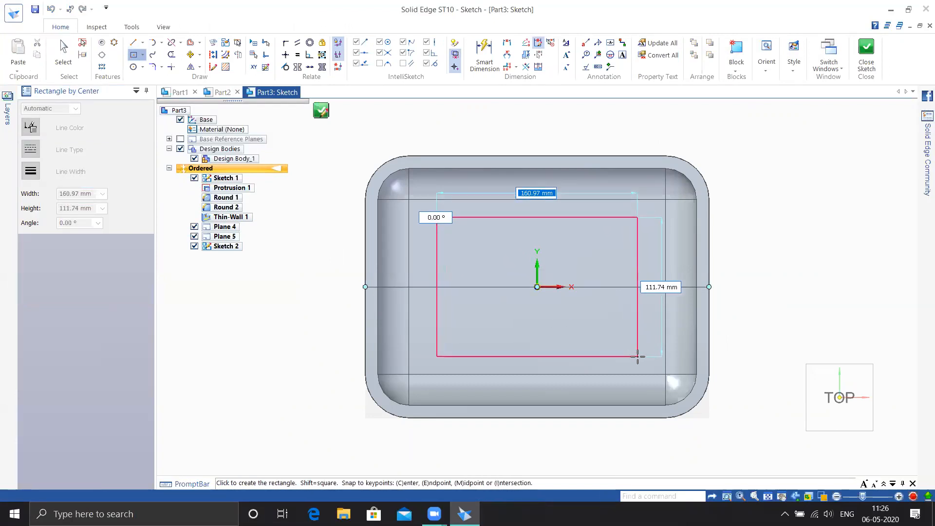
left_click(638, 353)
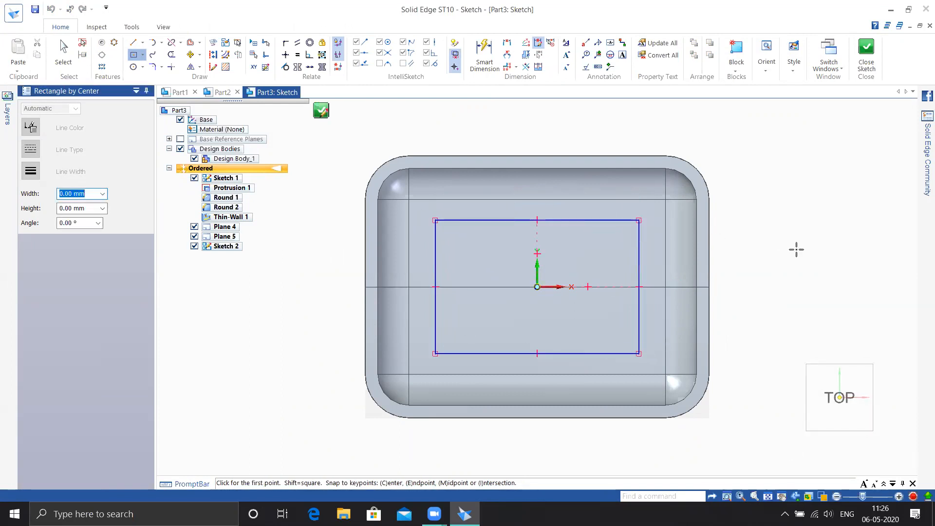
key("Escape")
Draw three vertical lines across the rectangle, two about 129 mm long overshooting it and a third about 107 mm long between its edges
key("l")
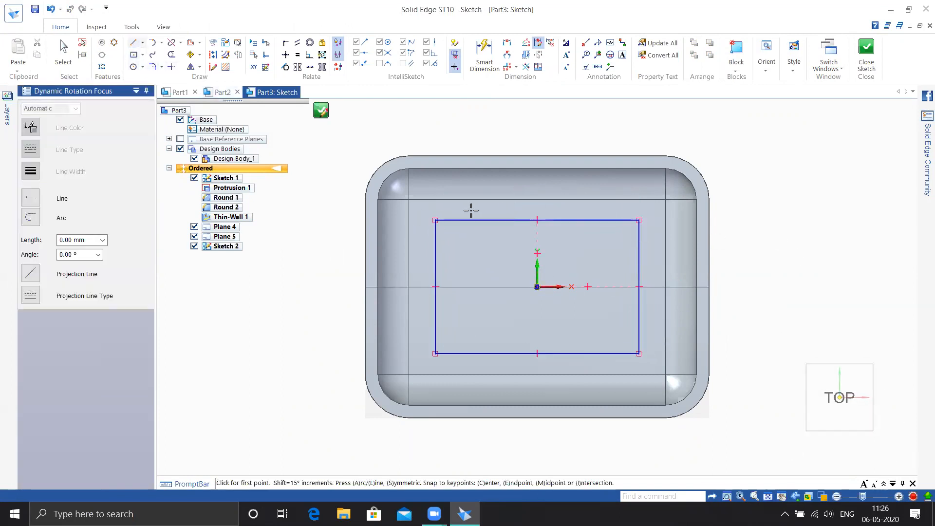
left_click(486, 207)
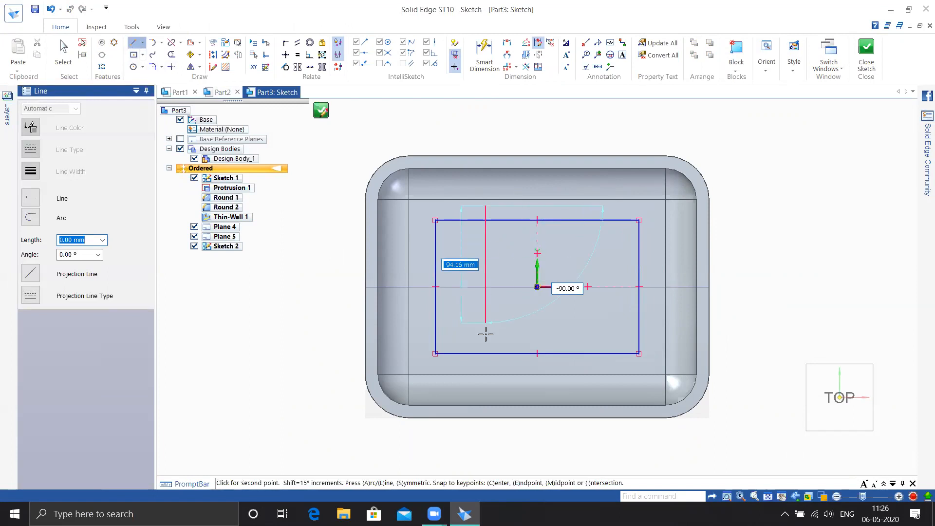
left_click(486, 365)
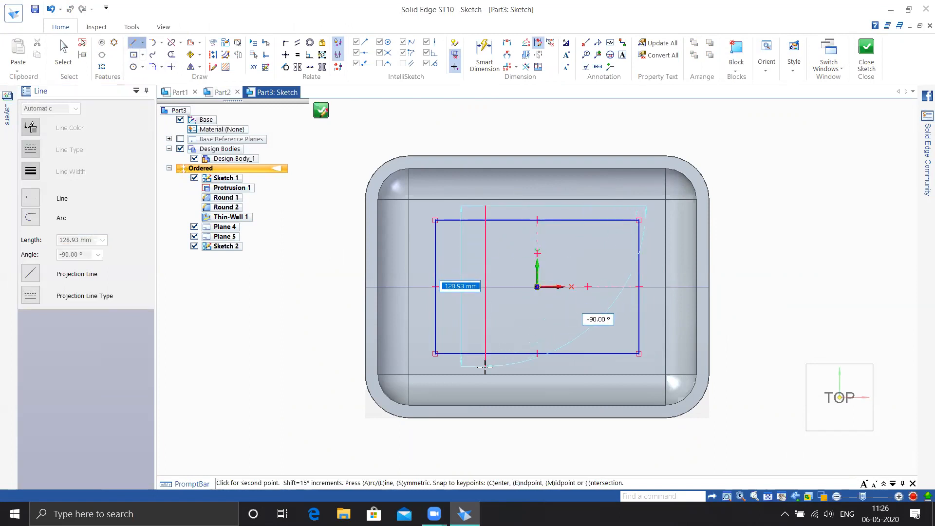
right_click(565, 315)
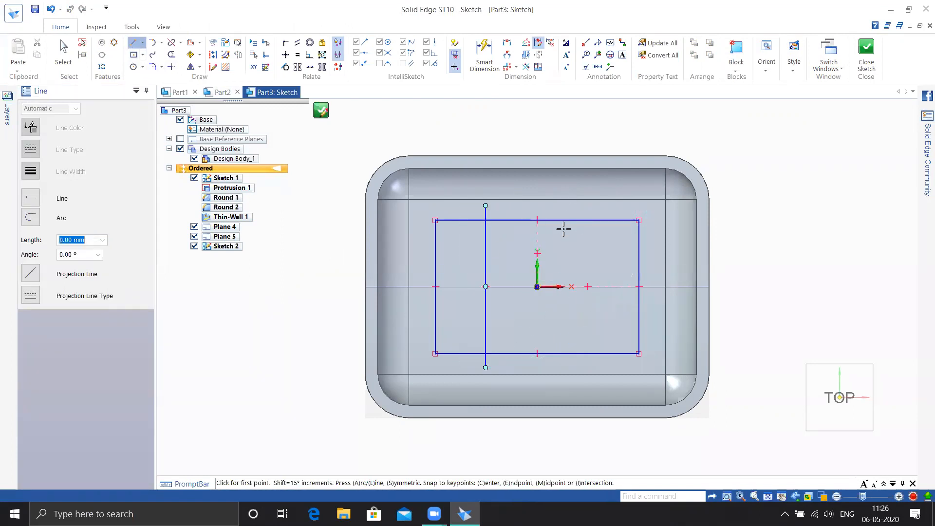
left_click(552, 206)
left_click(552, 367)
right_click(584, 362)
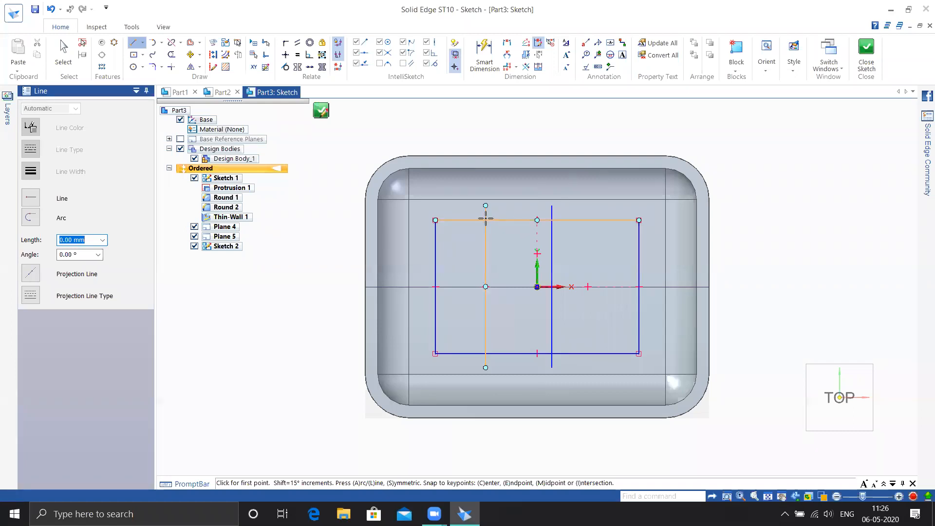
left_click(602, 221)
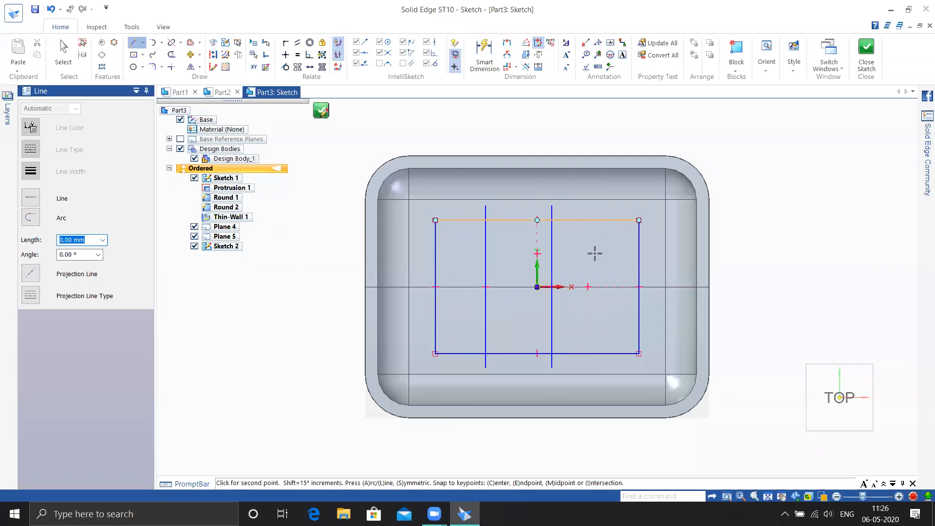
left_click(602, 354)
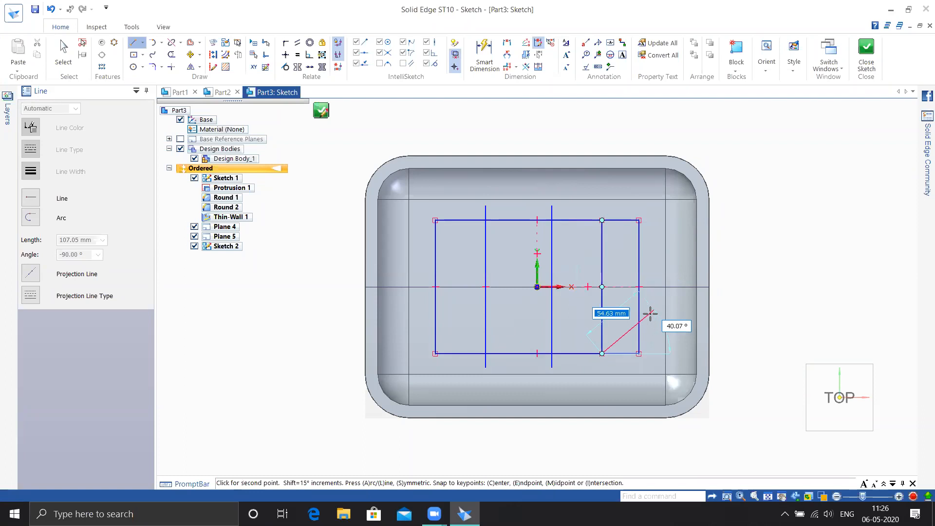
right_click(628, 331)
Draw two horizontal lines about 163 mm long between the rectangle's side edges, one above and one below the centre
left_click(435, 313)
left_click(639, 312)
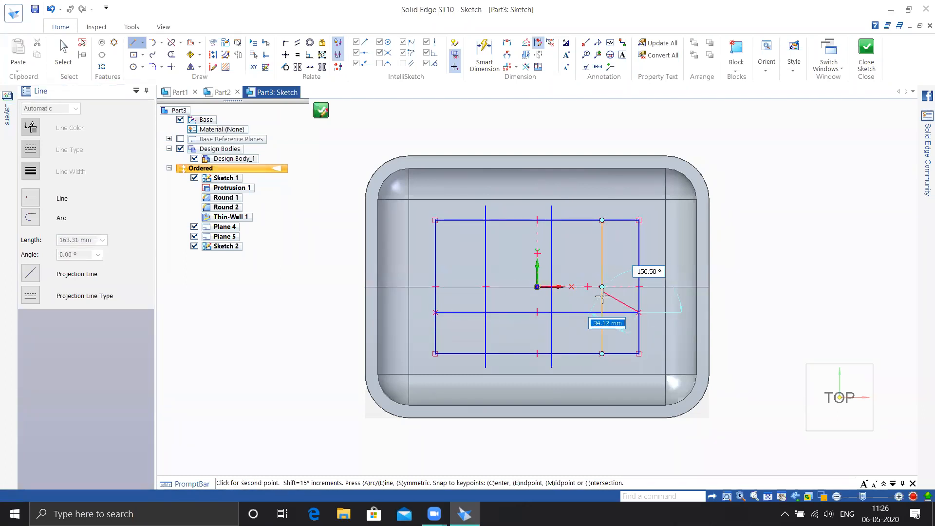
right_click(602, 296)
left_click(435, 254)
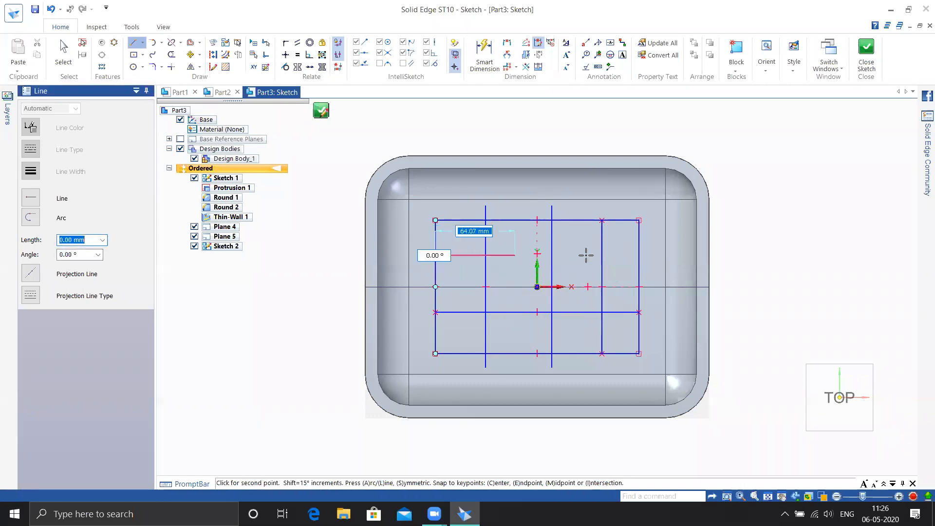
left_click(639, 254)
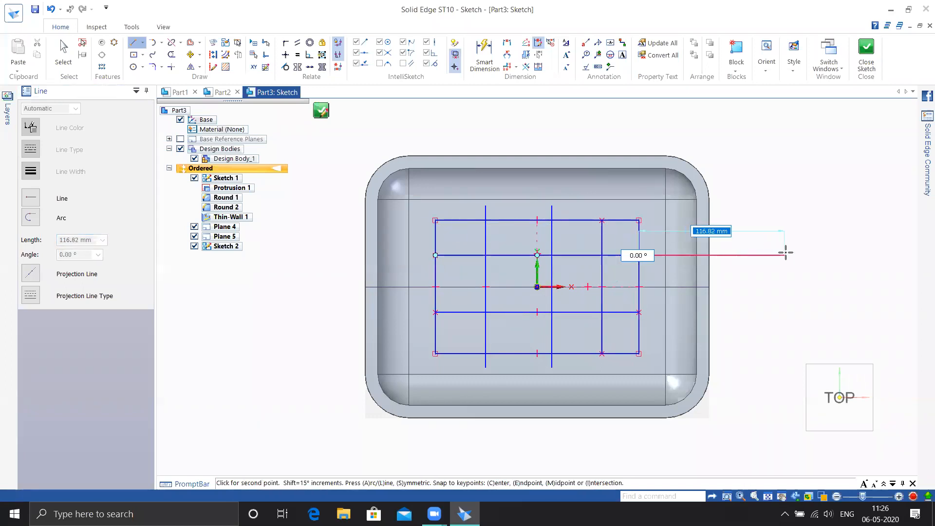
right_click(786, 253)
right_click(772, 246)
Close and finish the grid sketch, and exit the Sketch command
middle_click_drag(776, 258, 756, 232)
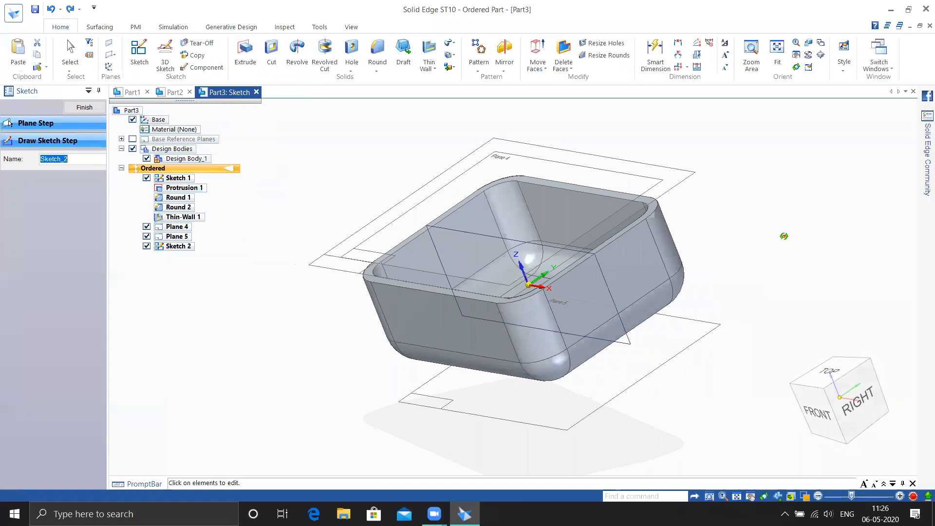
left_click(71, 126)
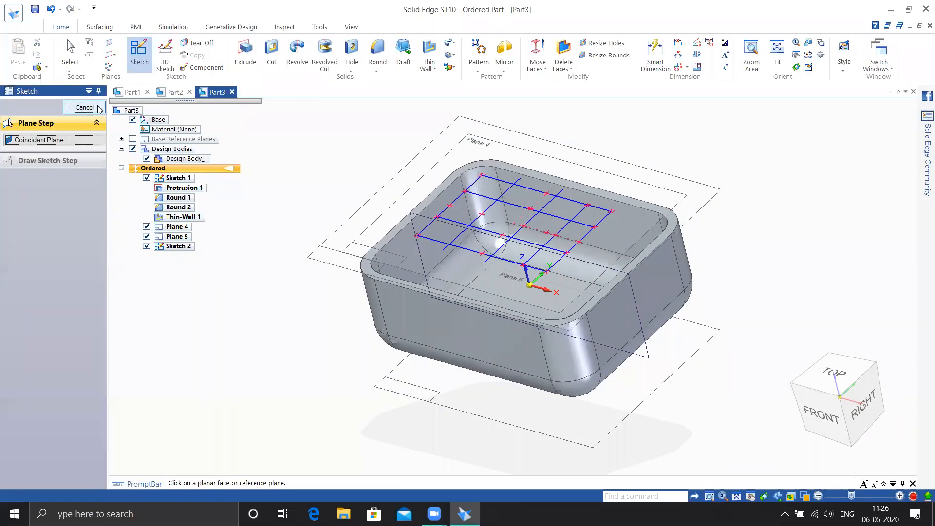
key("Escape")
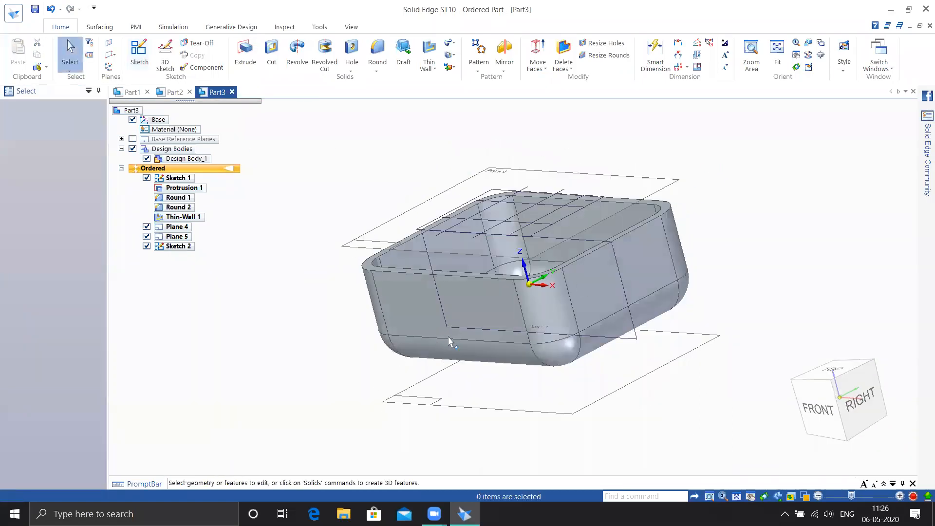
Hide the reference plane beneath the box
middle_click_drag(768, 245, 754, 274)
middle_click_drag(762, 158, 803, 144)
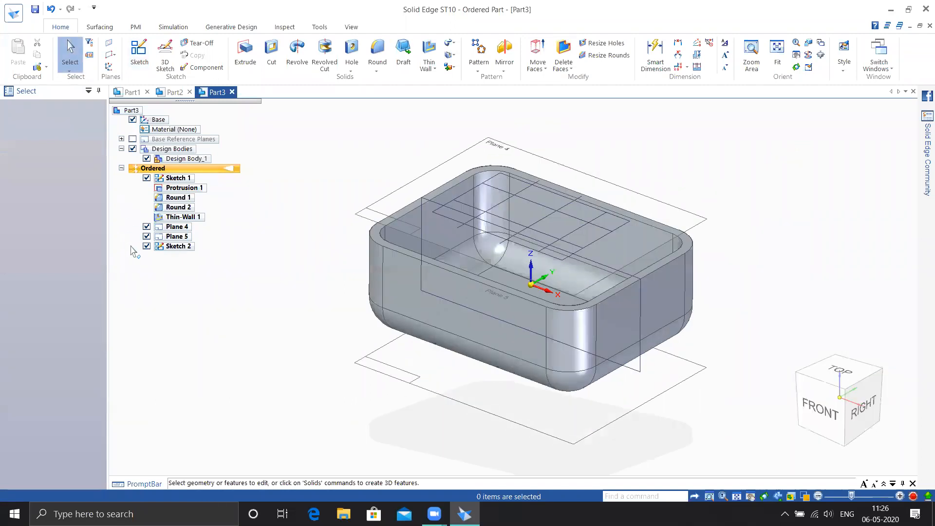
left_click(147, 236)
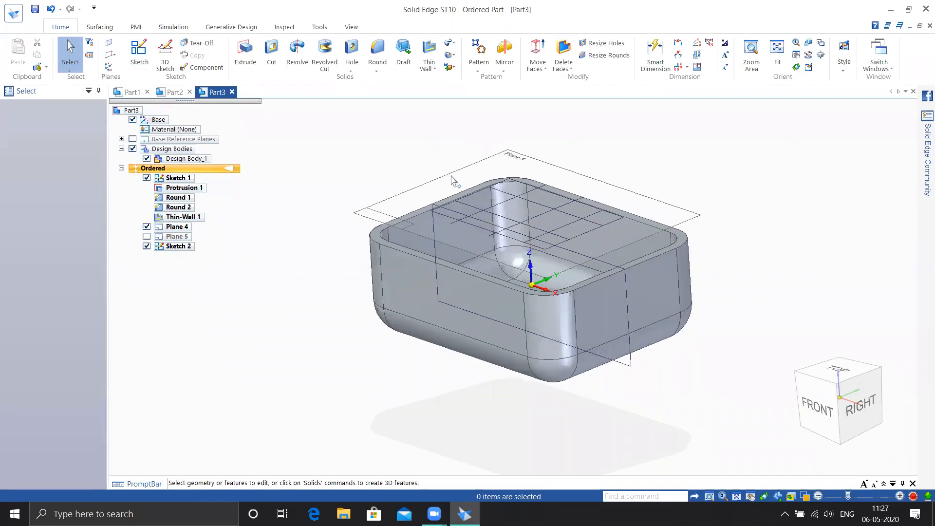
middle_click_drag(142, 339, 105, 337, "shift")
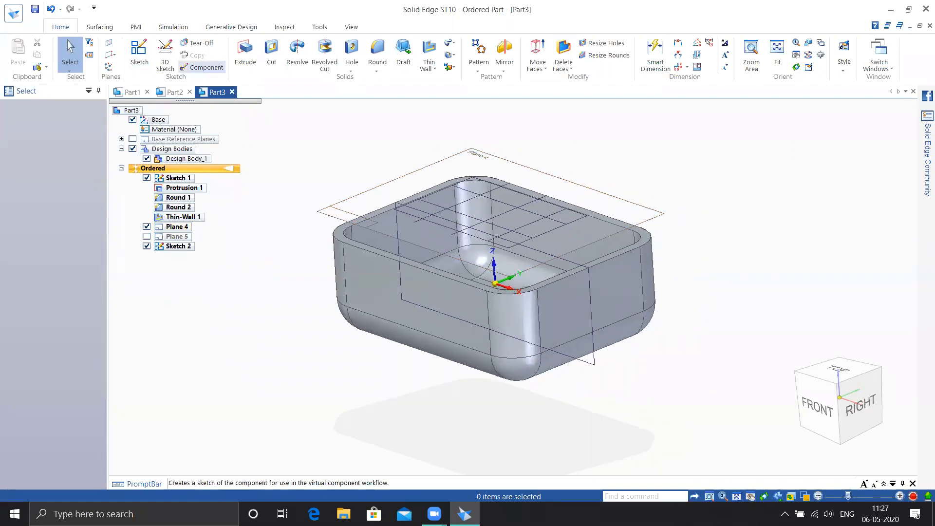
Start a Vent feature and accept the options with 5 mm thickness and 10 mm depth for both ribs and spars
left_click(429, 65)
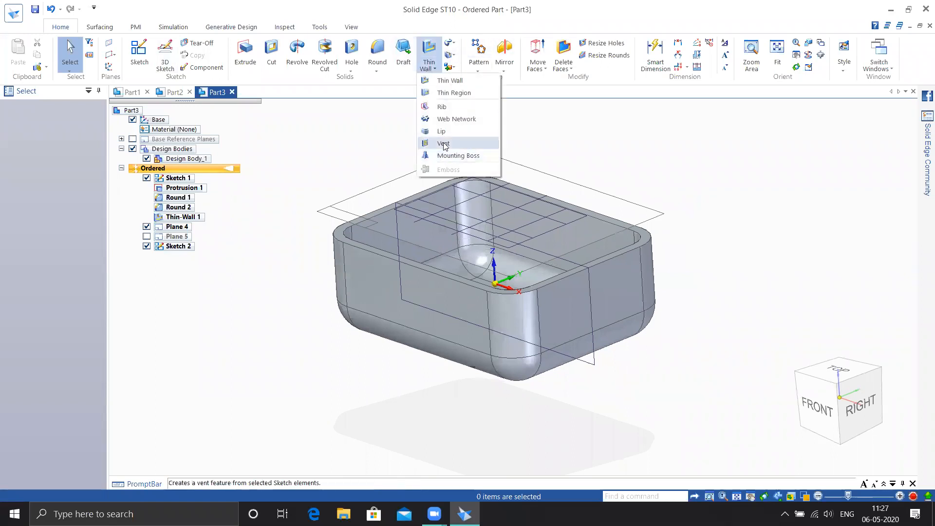
left_click(444, 144)
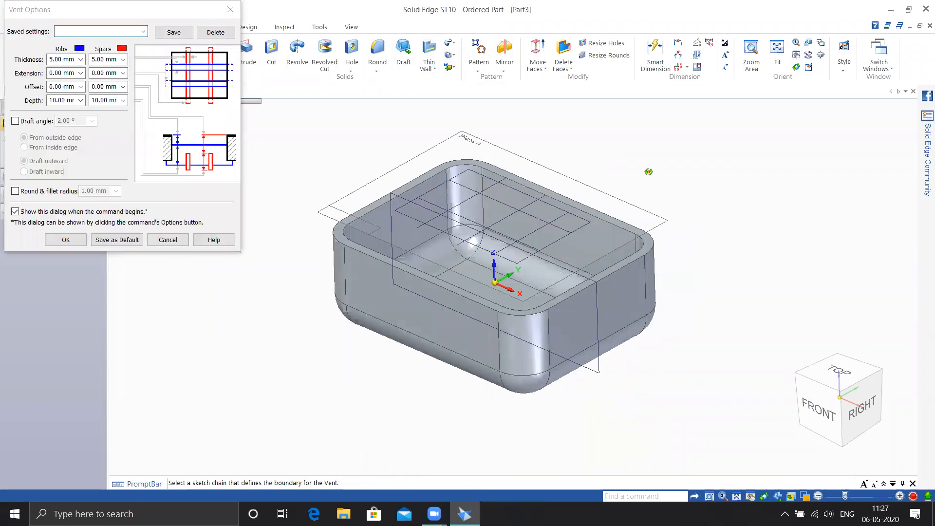
left_click(112, 12)
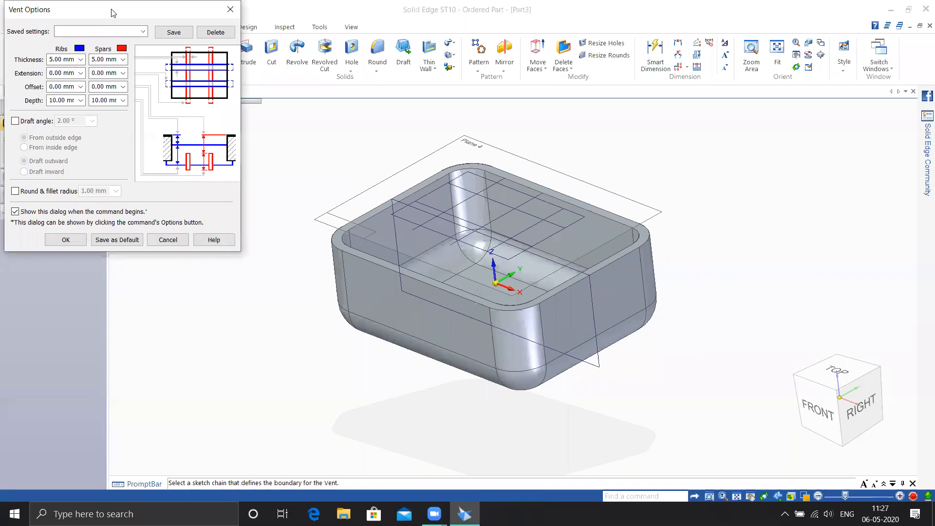
left_click_drag(111, 12, 245, 127)
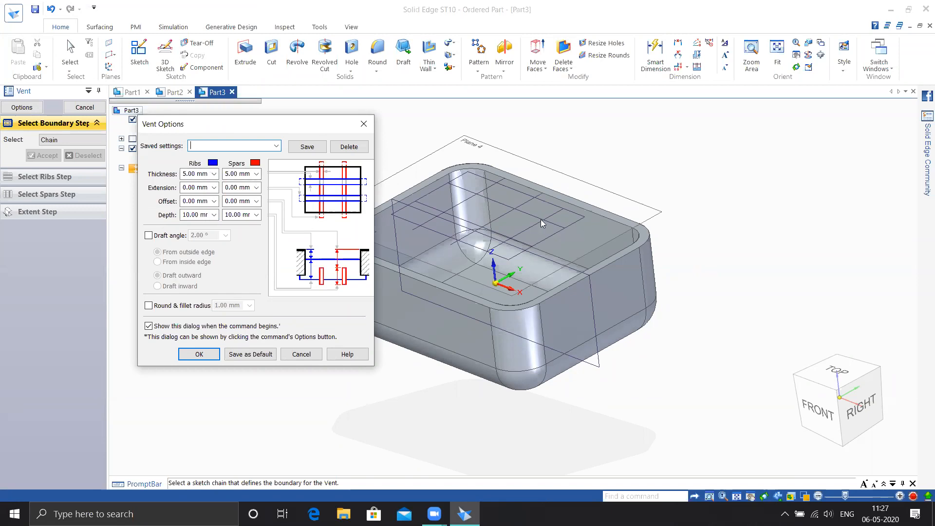
middle_click_drag(609, 209, 580, 241)
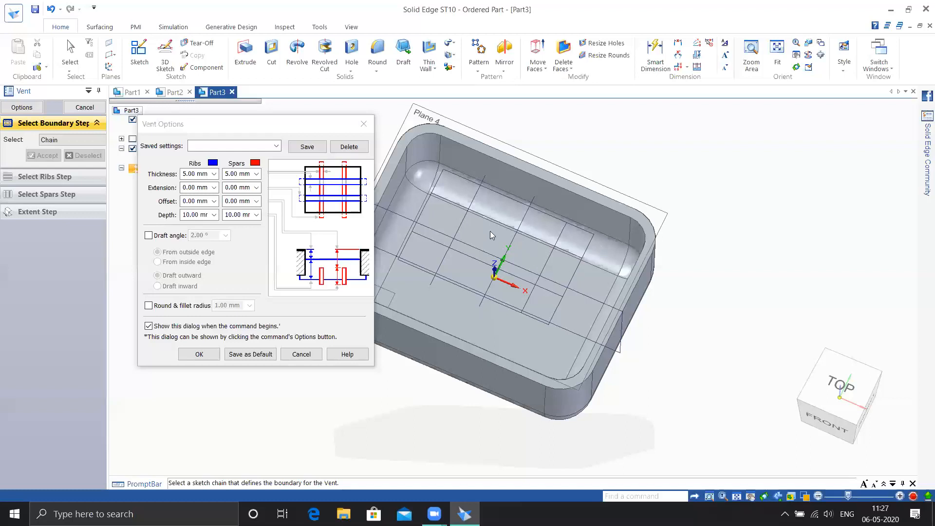
middle_click_drag(492, 235, 575, 276)
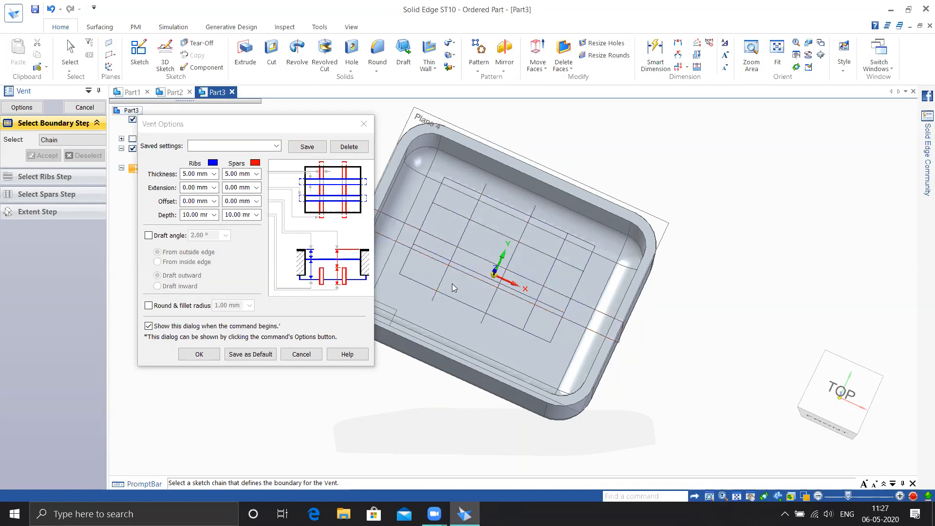
middle_click_drag(533, 279, 517, 250)
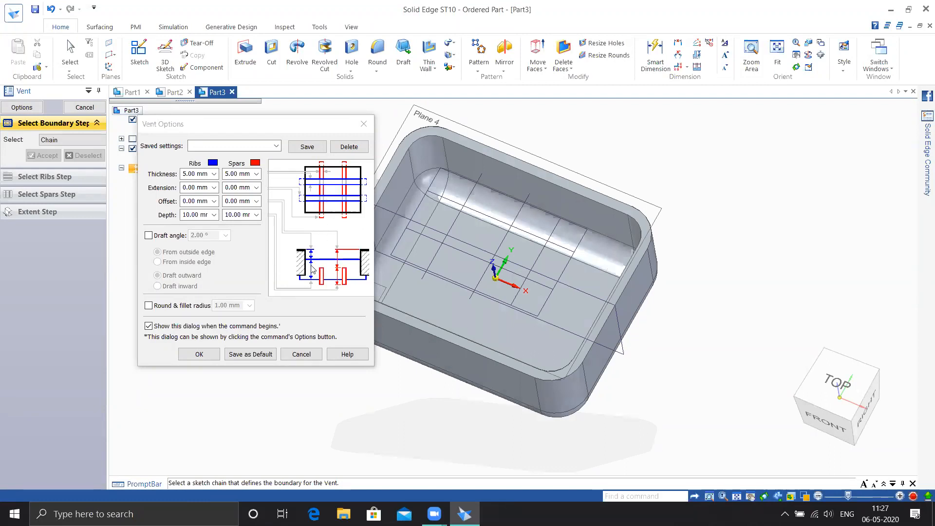
middle_click_drag(514, 252, 528, 234)
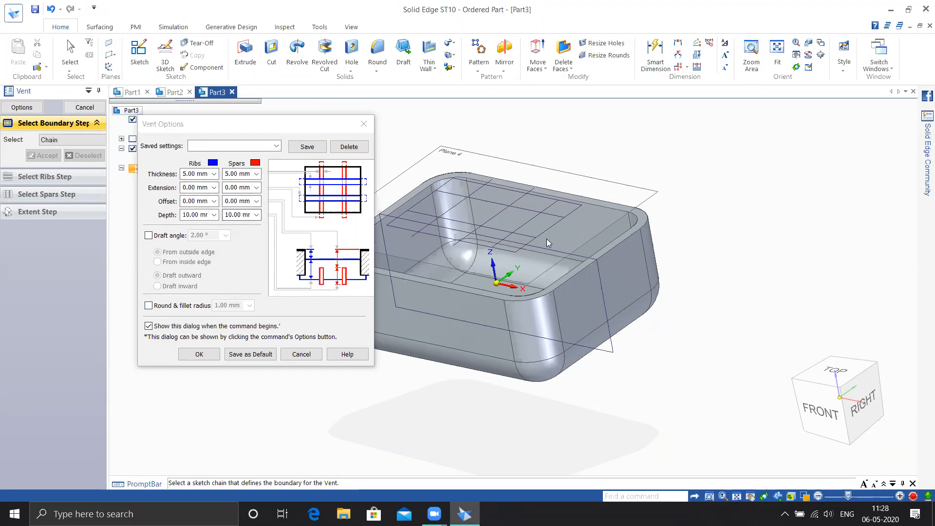
middle_click_drag(569, 319, 558, 315, "shift")
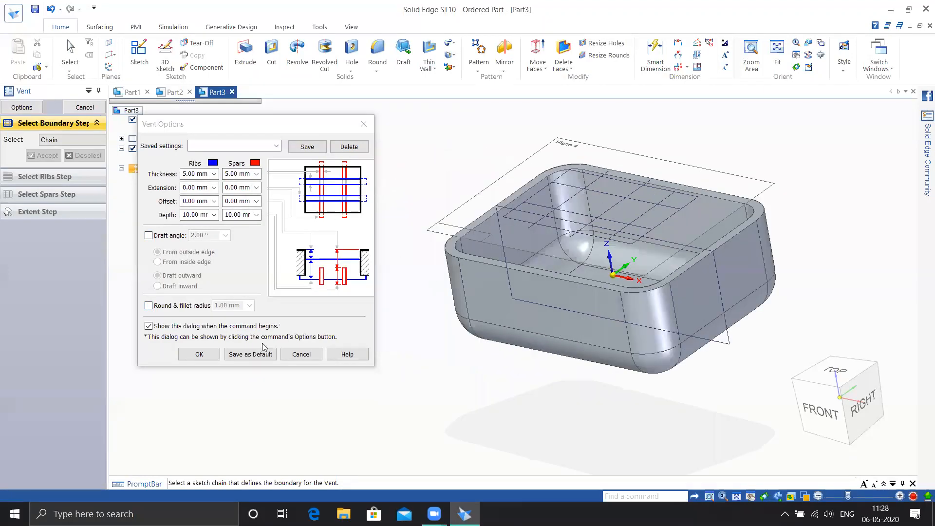
left_click(199, 354)
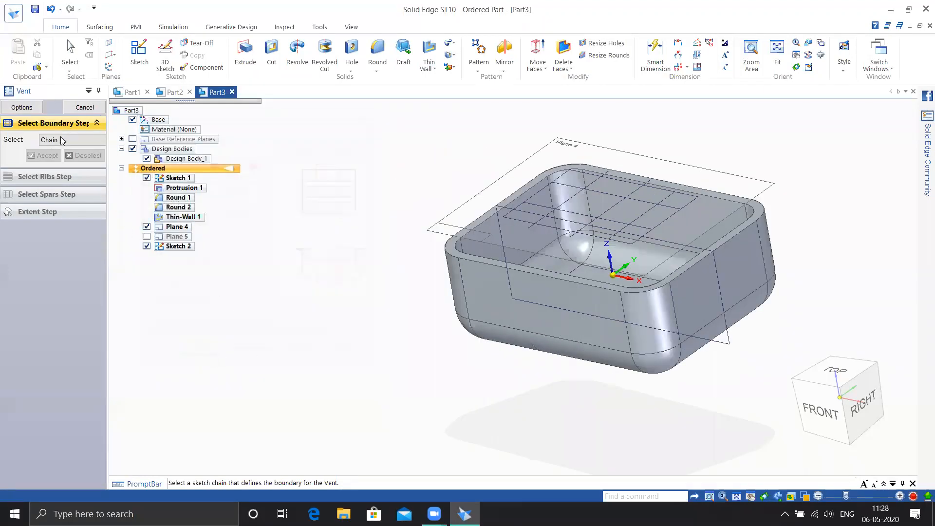
Define the vent boundary with the rectangle chain of the grid sketch above the box
middle_click_drag(341, 222, 342, 222)
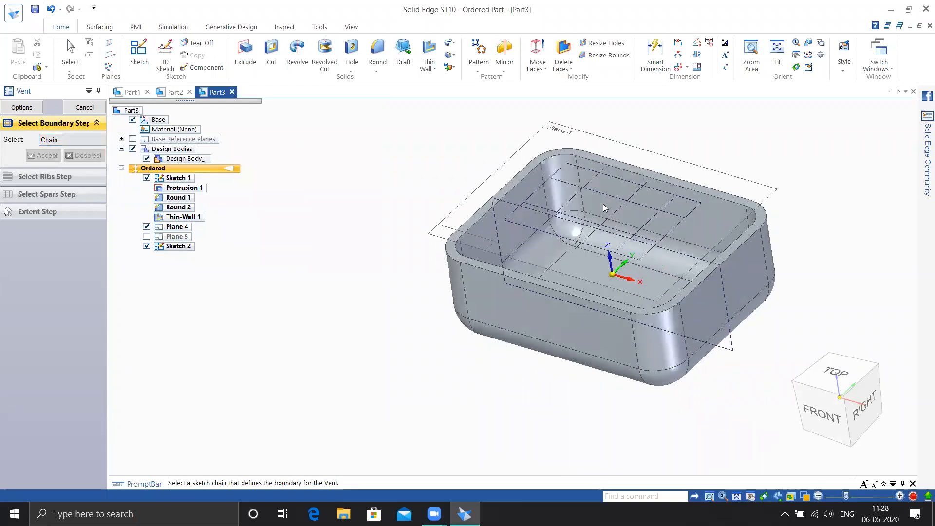
left_click(536, 188)
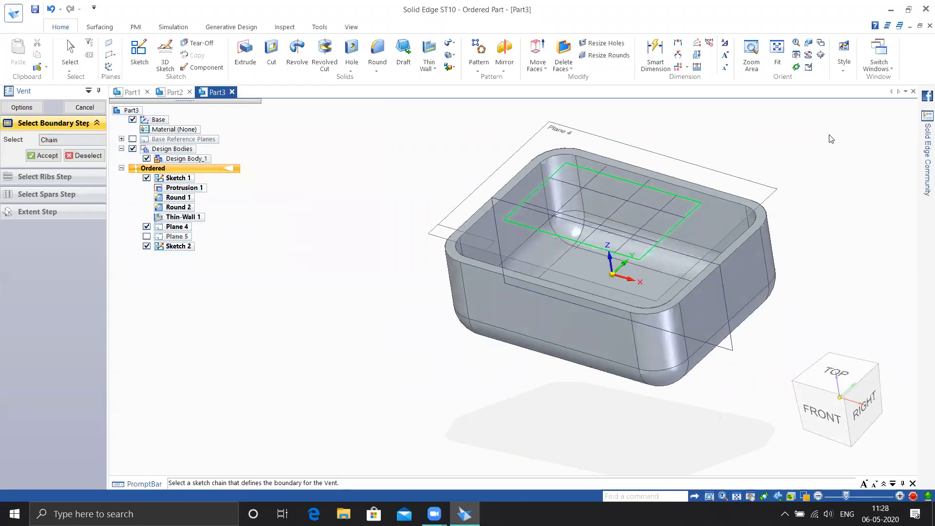
right_click(359, 257)
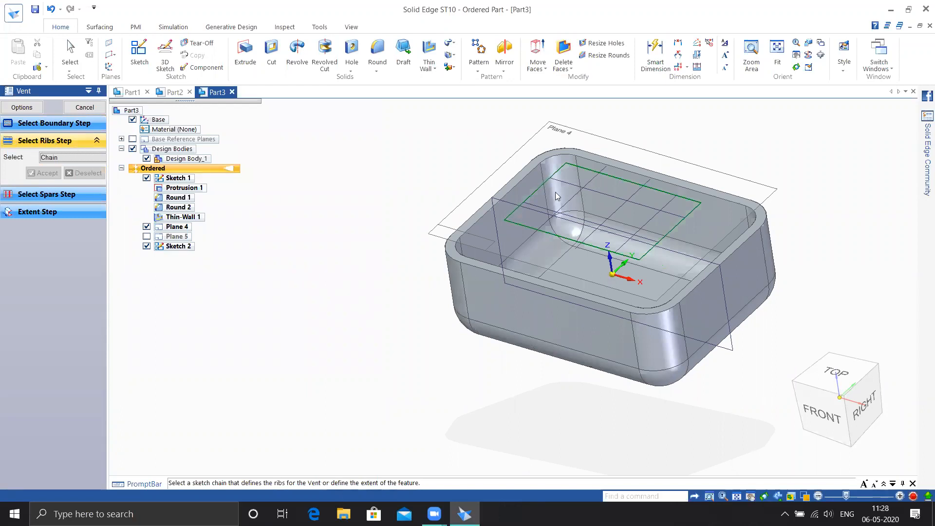
Assign the three crosswise grid lines as the vent's ribs and the two lengthwise lines as its spars
left_click(573, 199)
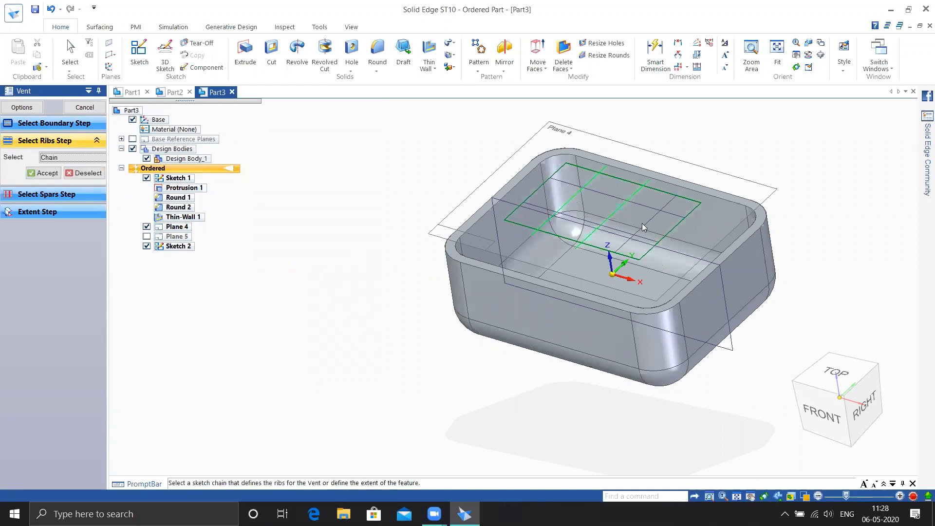
right_click(308, 263)
left_click(547, 210)
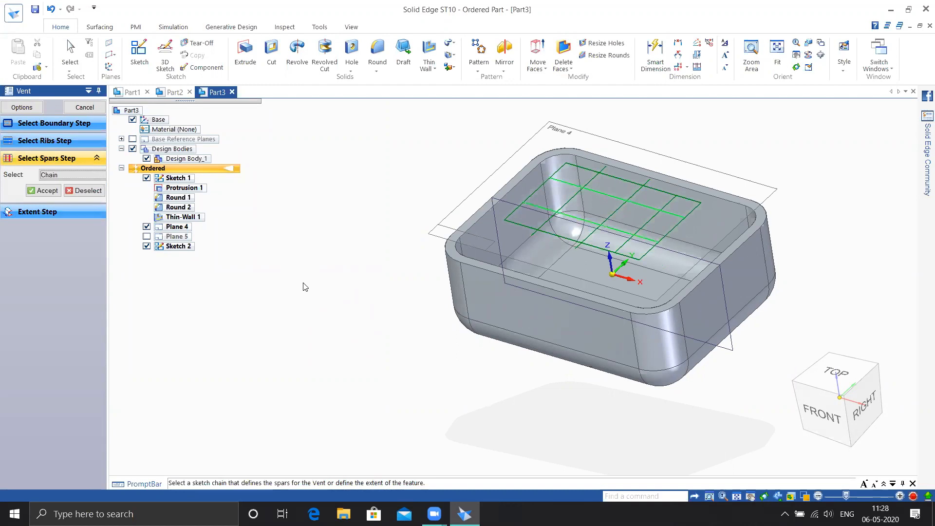
right_click(306, 287)
Extend the vent downward from the sketch plane into the box floor with the Through Next extent
mouse_move(316, 291)
middle_mouse_down()
mouse_move(307, 267)
mouse_move(381, 150)
middle_mouse_up()
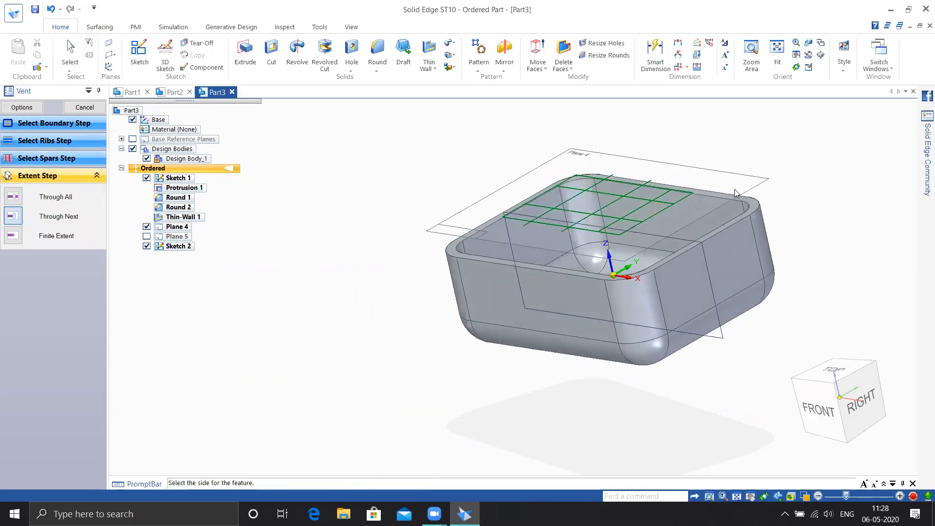
middle_click_drag(734, 189, 709, 150)
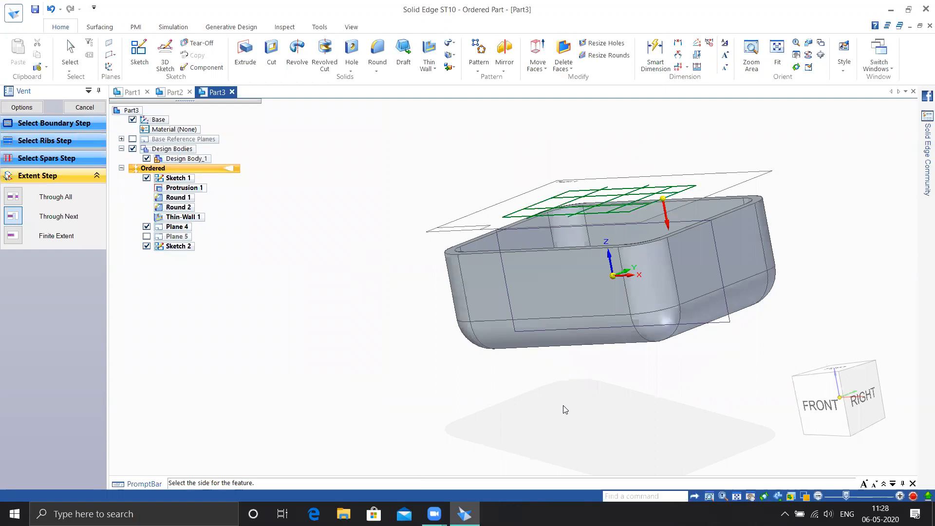
left_click(591, 396)
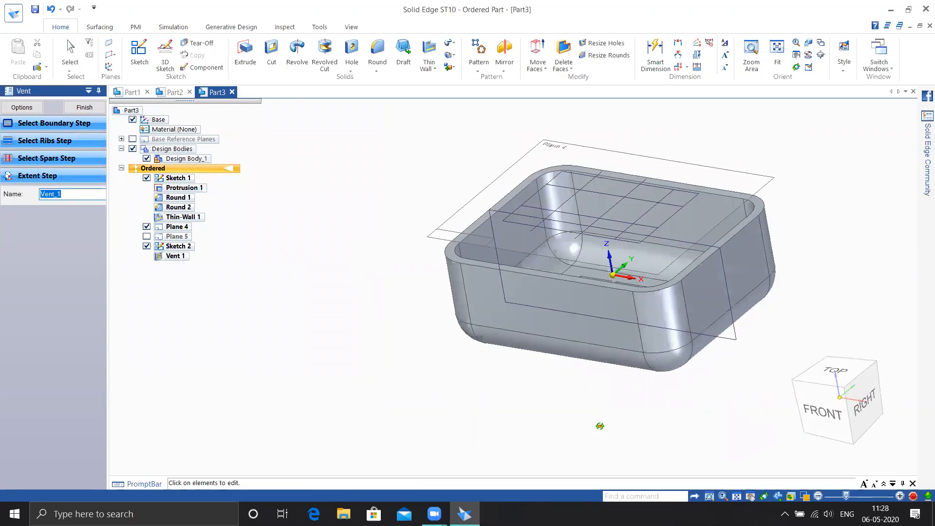
middle_click_drag(579, 450, 560, 455)
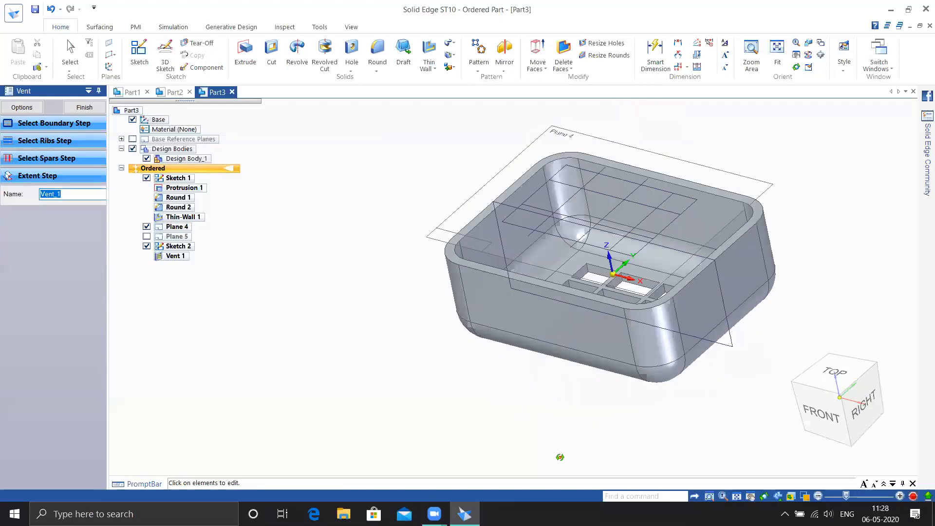
Set the vent's rib thickness to 10 mm and inspect the grid in the box floor
left_click(22, 107)
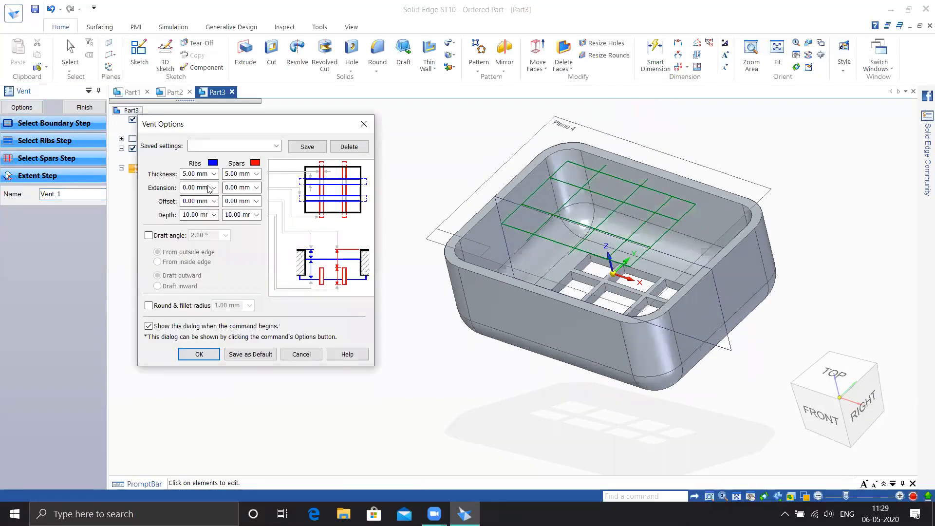
left_click(197, 176)
double_click(201, 174)
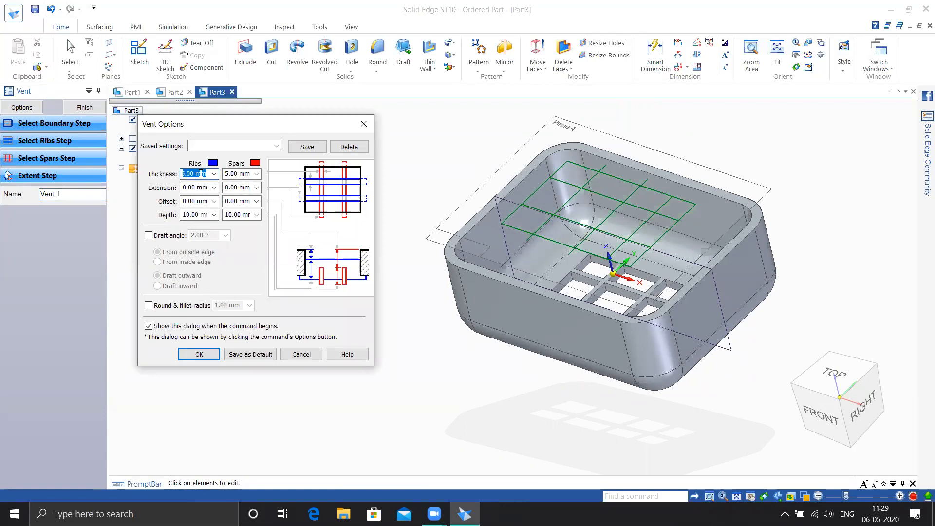
type("10")
key("Return")
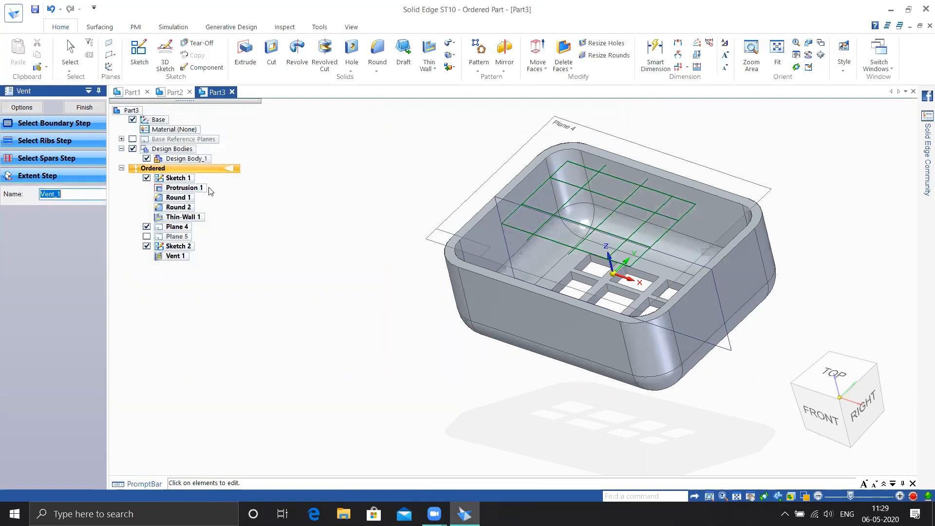
middle_click_drag(406, 292, 375, 373)
scroll(564, 366, "up", 2)
scroll(563, 365, "up", 3)
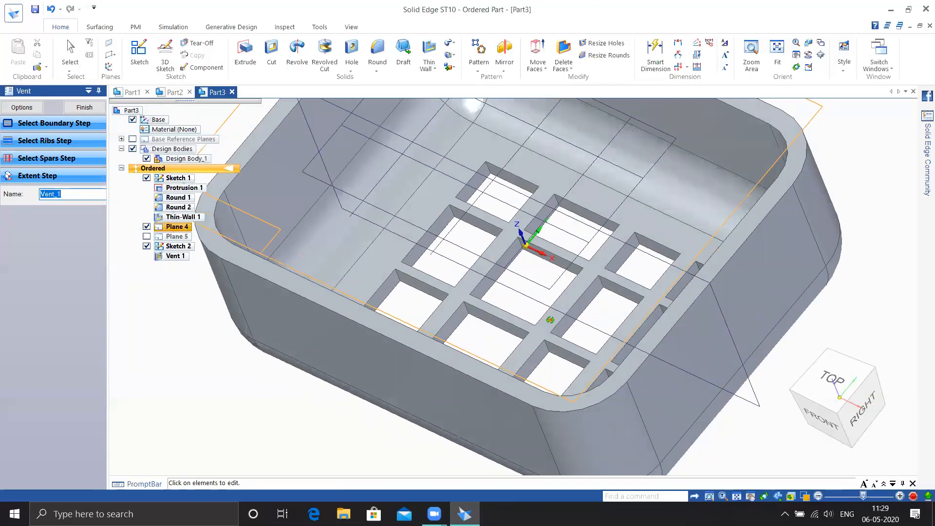
middle_click_drag(584, 343, 586, 259)
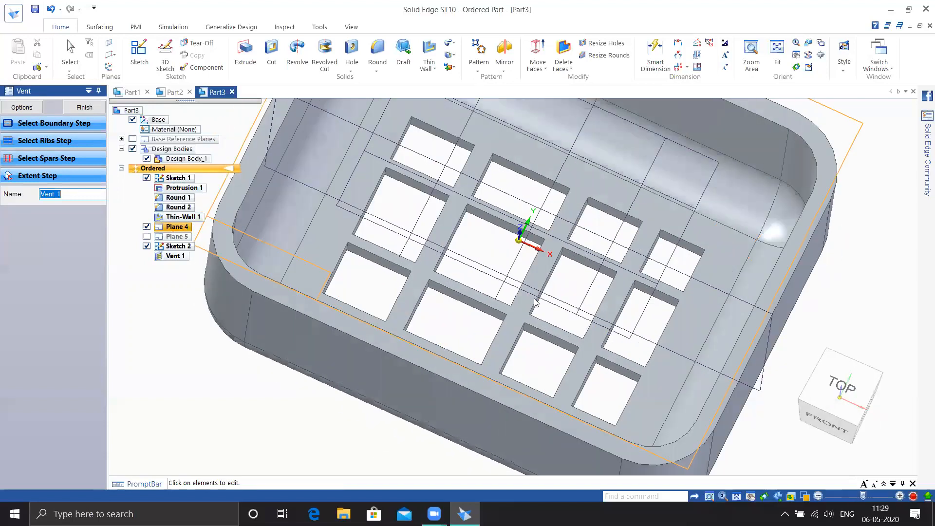
middle_click_drag(468, 318, 448, 294)
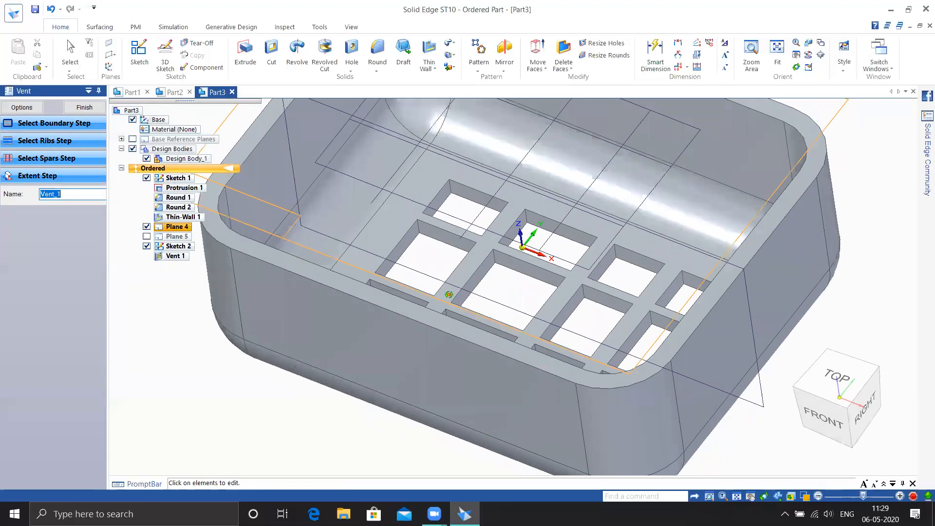
Set the vent's rib offset to 5 mm and inspect the ribs against the spars
left_click(26, 110)
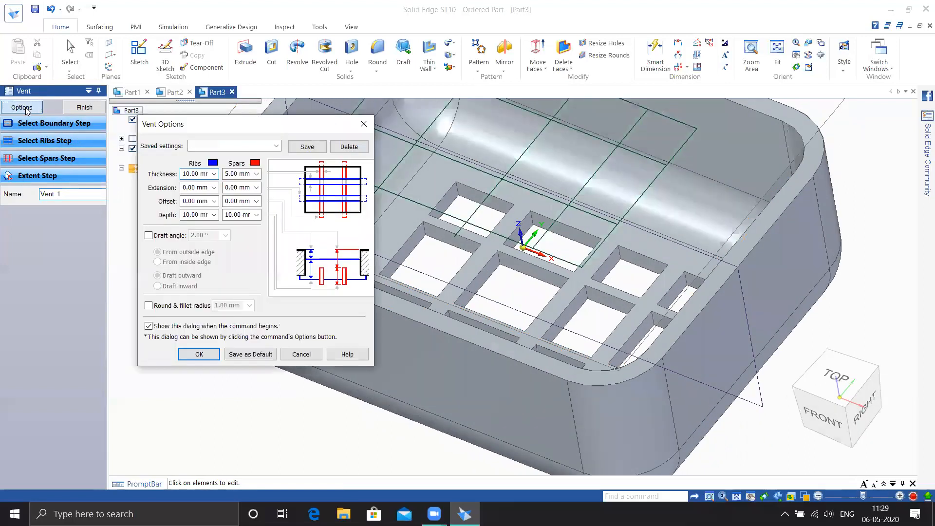
left_click(198, 200)
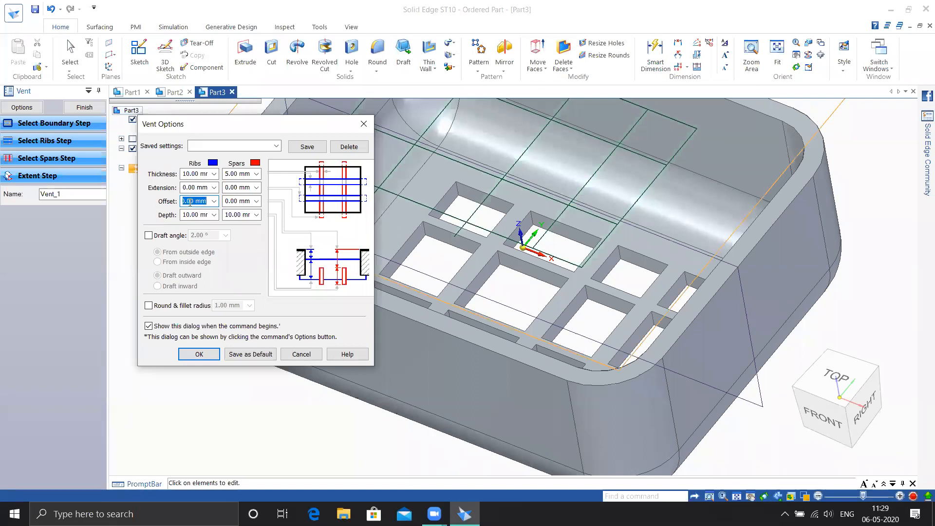
key("Return")
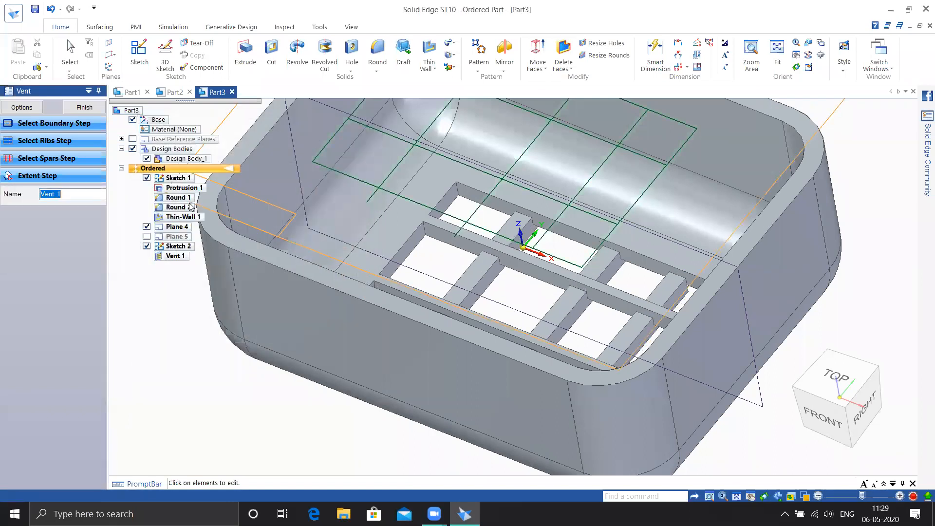
middle_click_drag(606, 299, 540, 218)
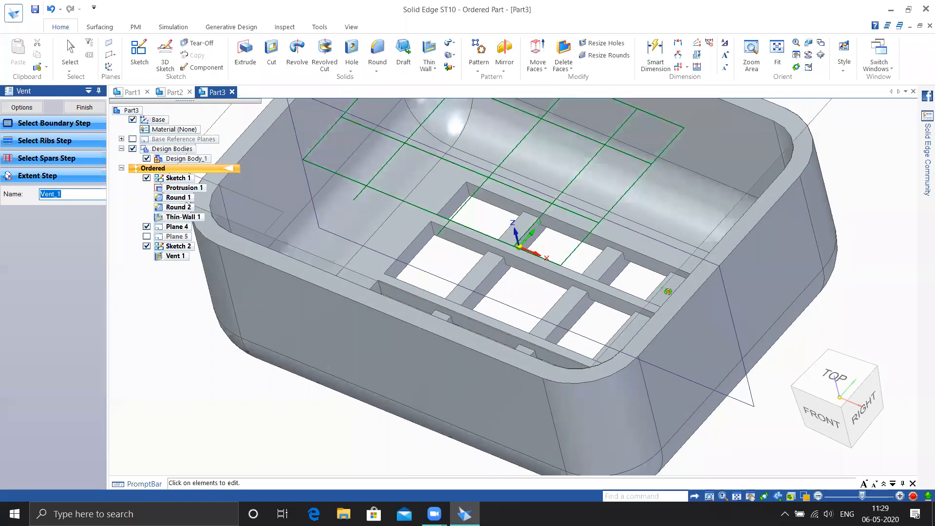
middle_click_drag(422, 223, 408, 208)
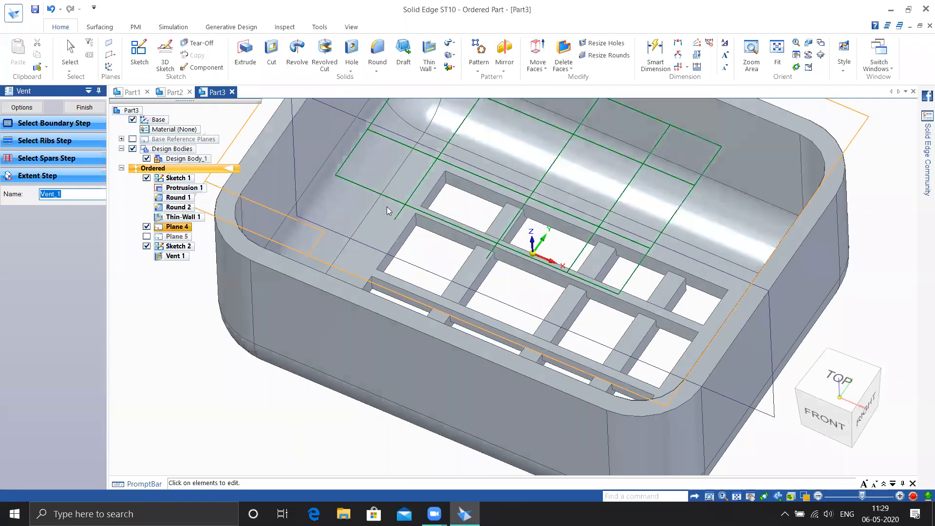
Set the vent's spar offset to 2.5 mm and examine where the spars cross the ribs
left_click(22, 107)
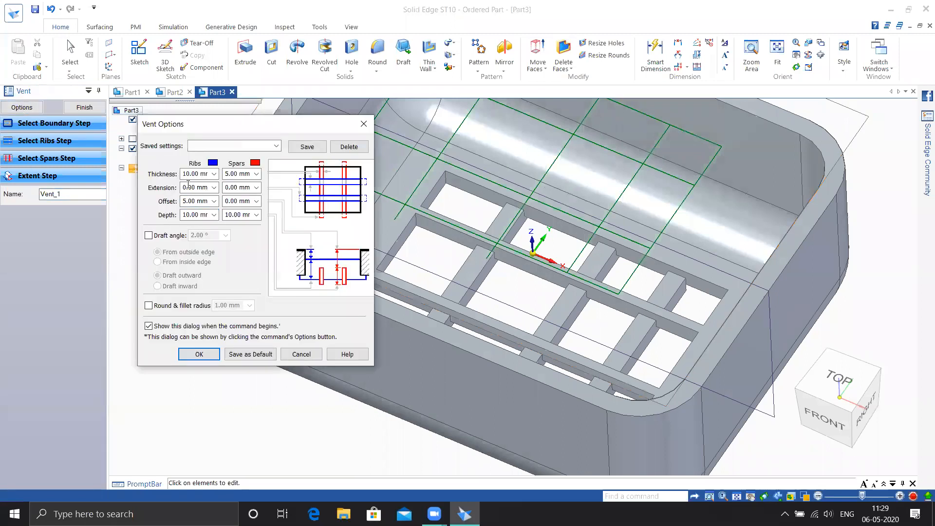
double_click(239, 201)
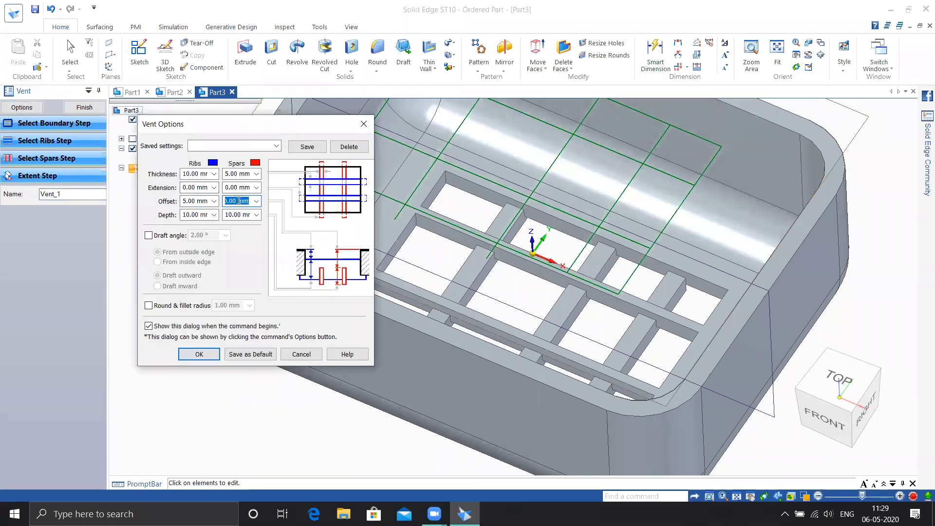
type("2.5")
key("Return")
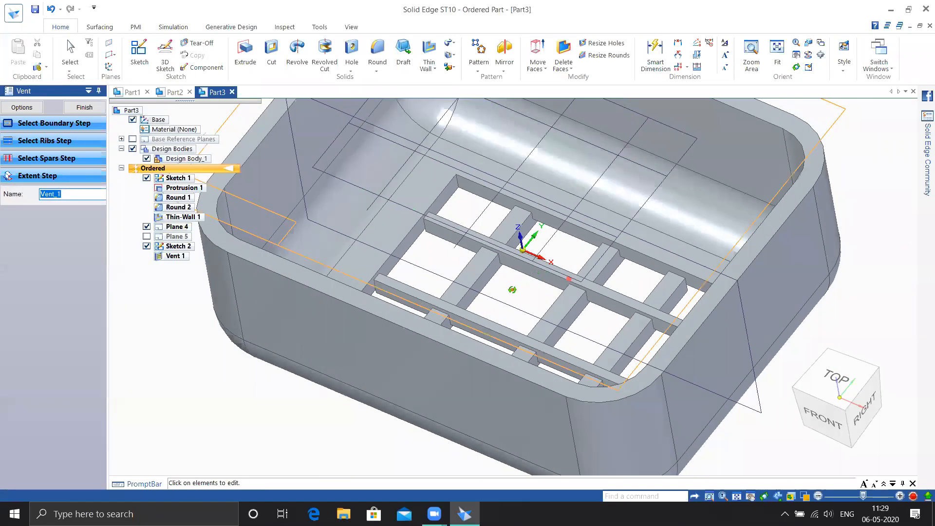
middle_click_drag(514, 288, 548, 269)
scroll(534, 277, "up", 3)
mouse_move(471, 286)
middle_mouse_down()
mouse_move(489, 288)
mouse_move(434, 287)
middle_mouse_up()
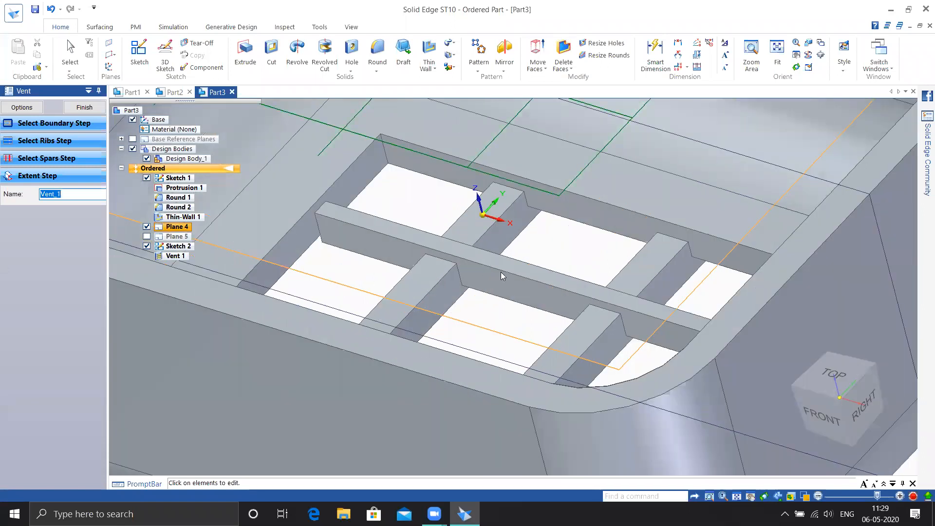
scroll(501, 273, "down", 2)
Enable a 10° draft angle on the vent and examine the grid from above and underneath
left_click(24, 107)
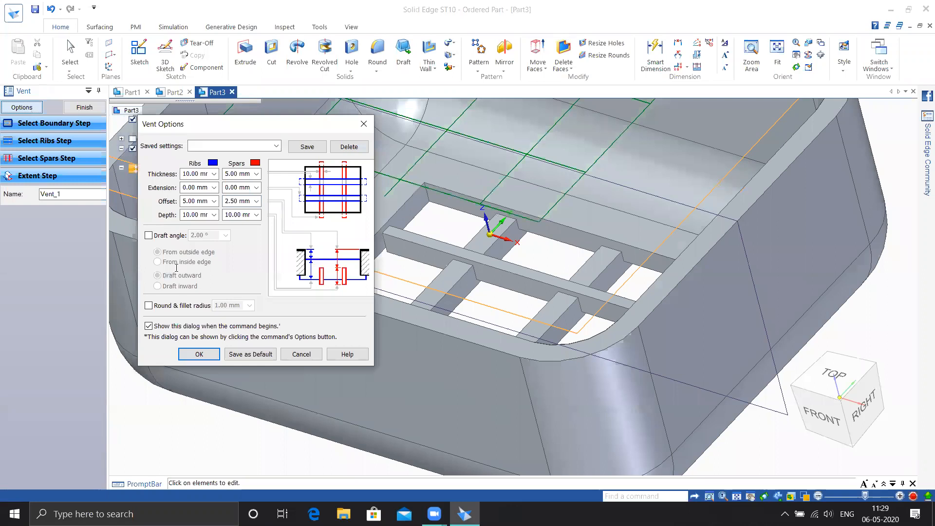
left_click(148, 236)
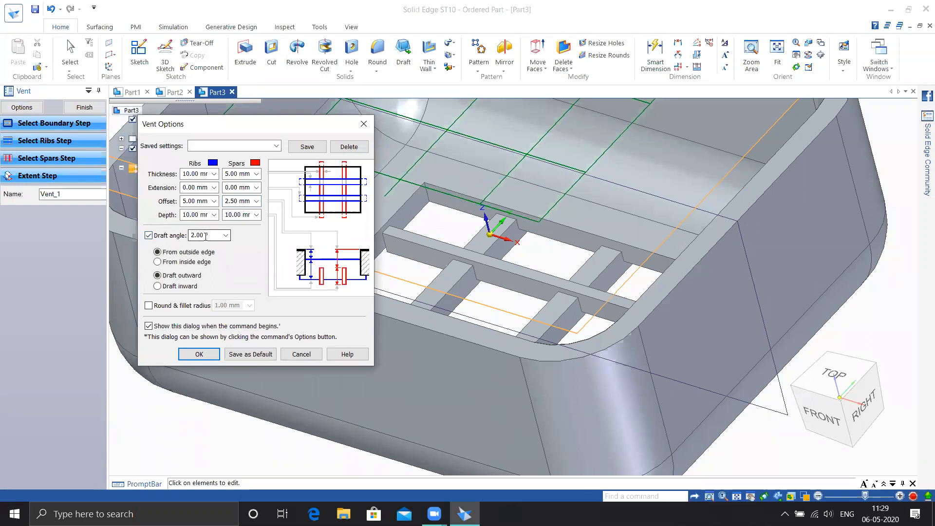
middle_click_drag(453, 278, 600, 226, "shift")
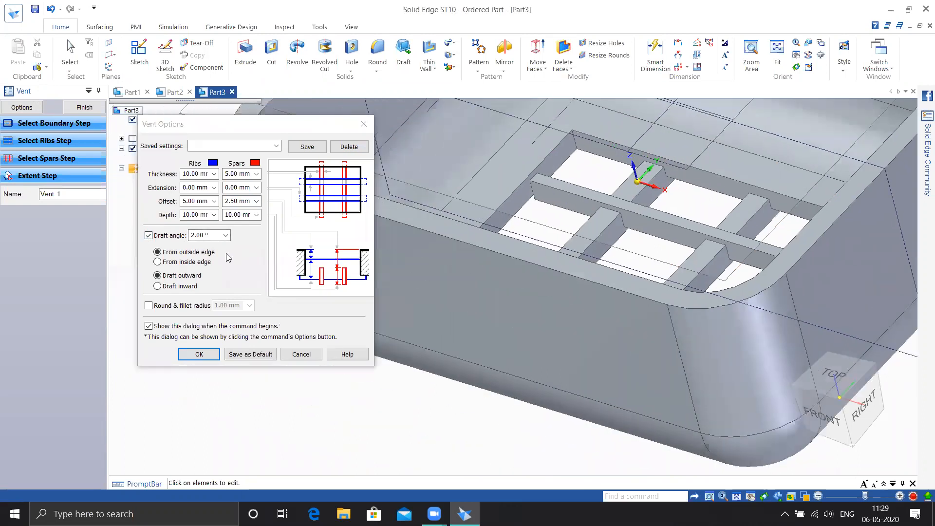
middle_click_drag(518, 286, 432, 146)
middle_click_drag(669, 412, 770, 488)
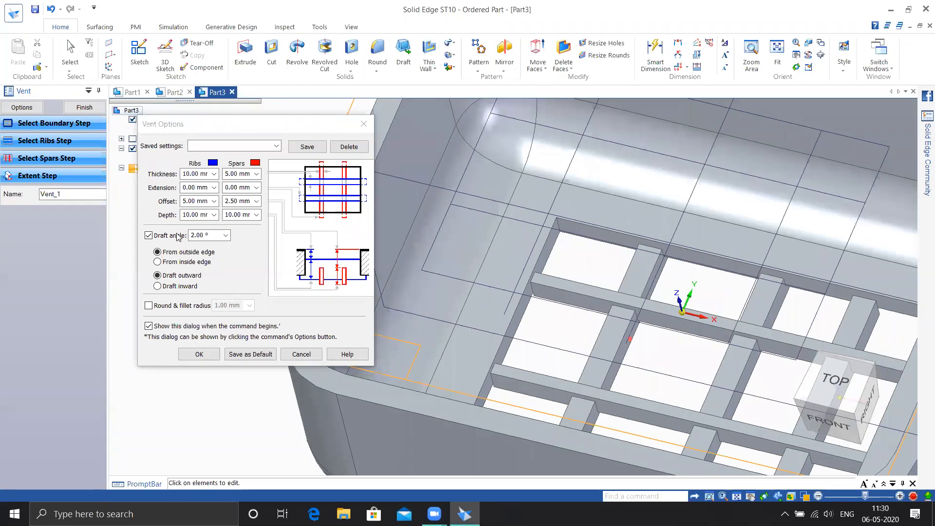
left_click_drag(210, 236, 179, 237)
type("1")
key("Return")
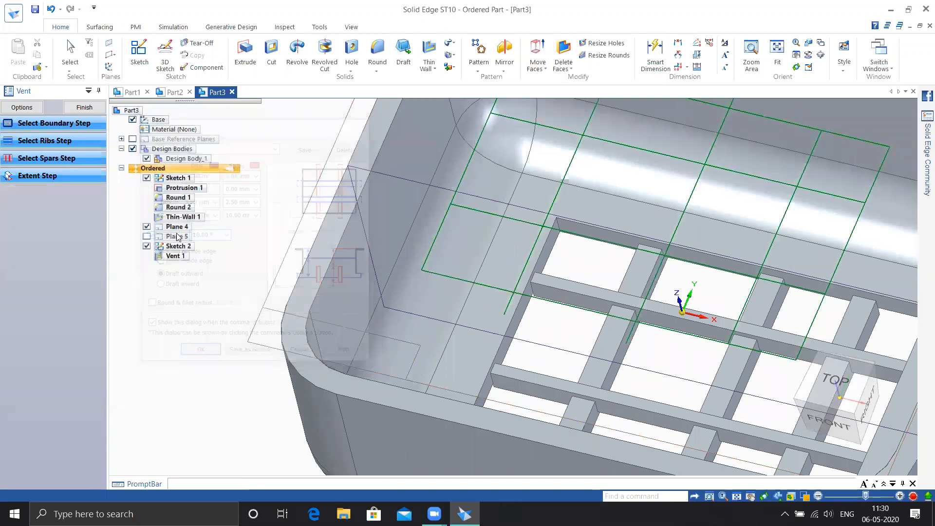
scroll(293, 180, "down", 3)
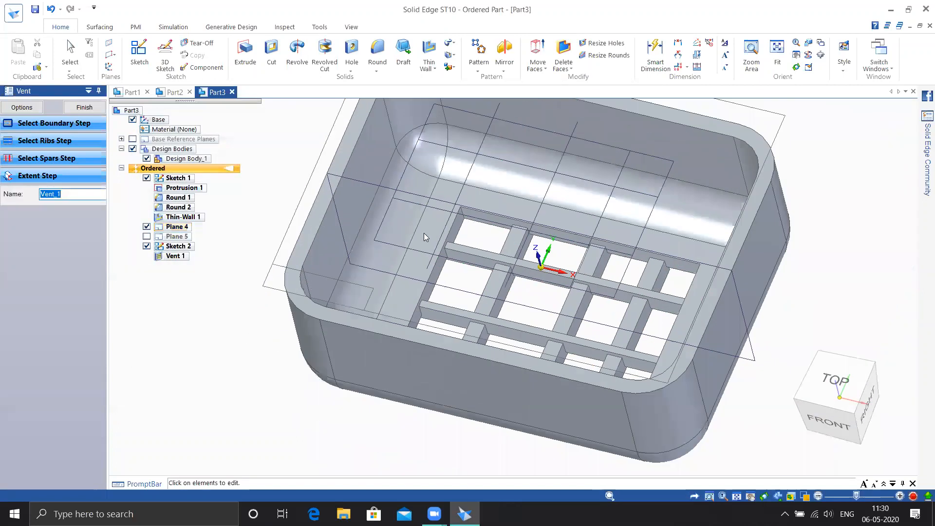
middle_click_drag(492, 309, 490, 322)
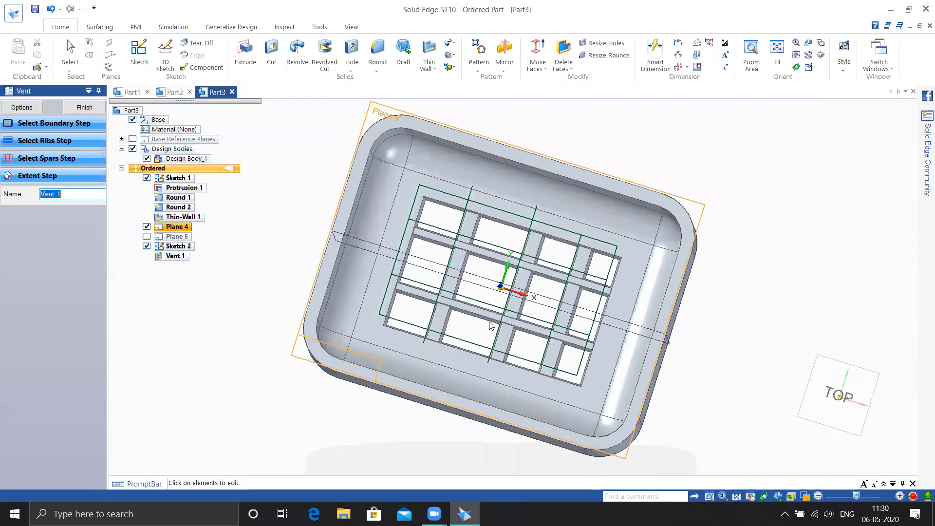
scroll(449, 312, "up", 4)
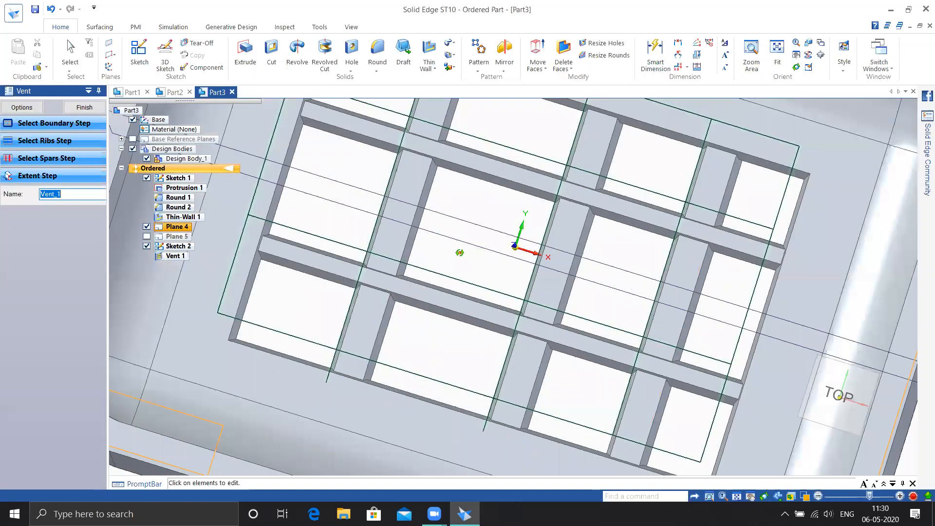
middle_click_drag(451, 206, 334, 63)
scroll(380, 202, "down", 4)
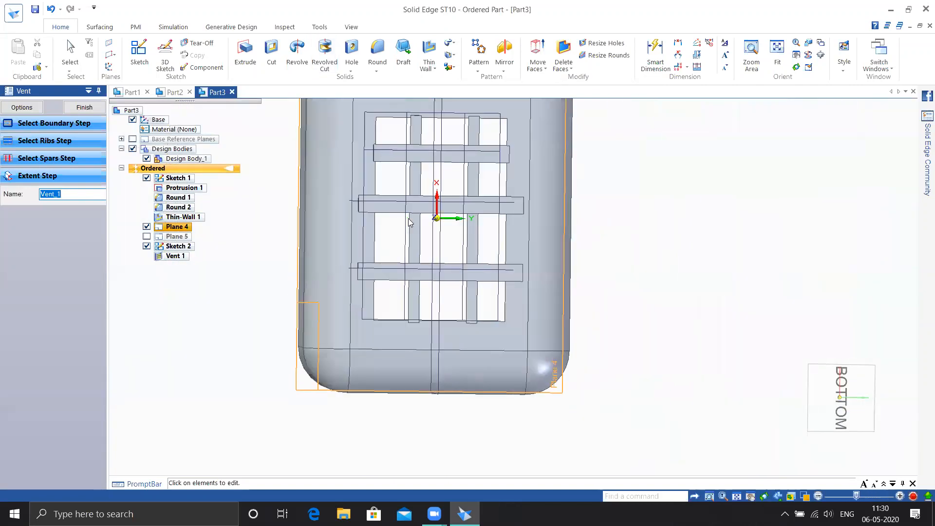
mouse_move(409, 222)
middle_mouse_down()
mouse_move(440, 263)
mouse_move(439, 223)
mouse_move(405, 234)
middle_mouse_up()
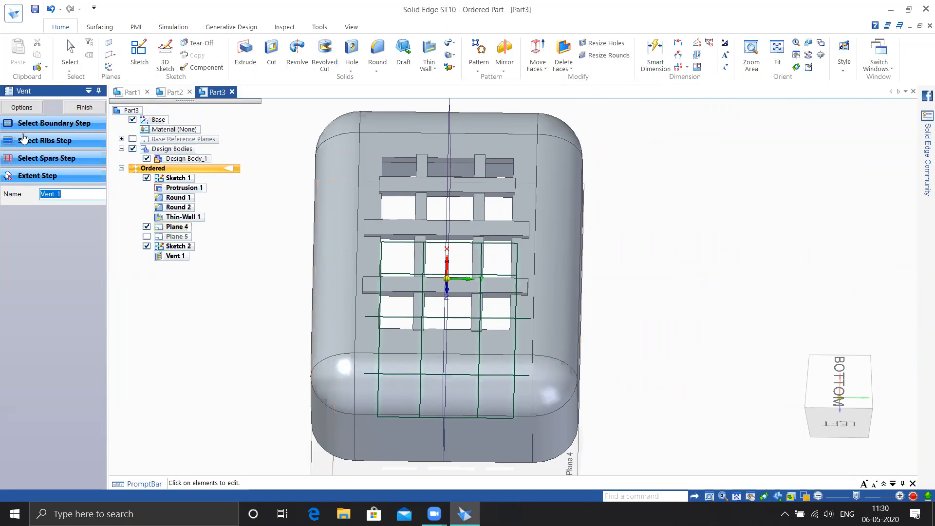
Apply the vent's draft from the inside edge and view the box from the side
left_click(29, 108)
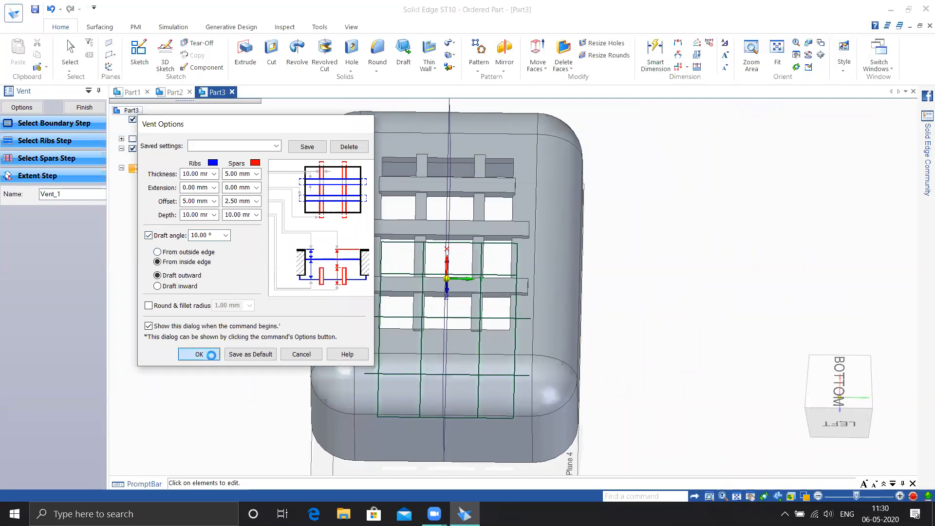
left_click(198, 354)
middle_click_drag(692, 254, 660, 278)
Switch the vent's draft direction to inward and inspect the rib protruding beneath the box floor
left_click(22, 109)
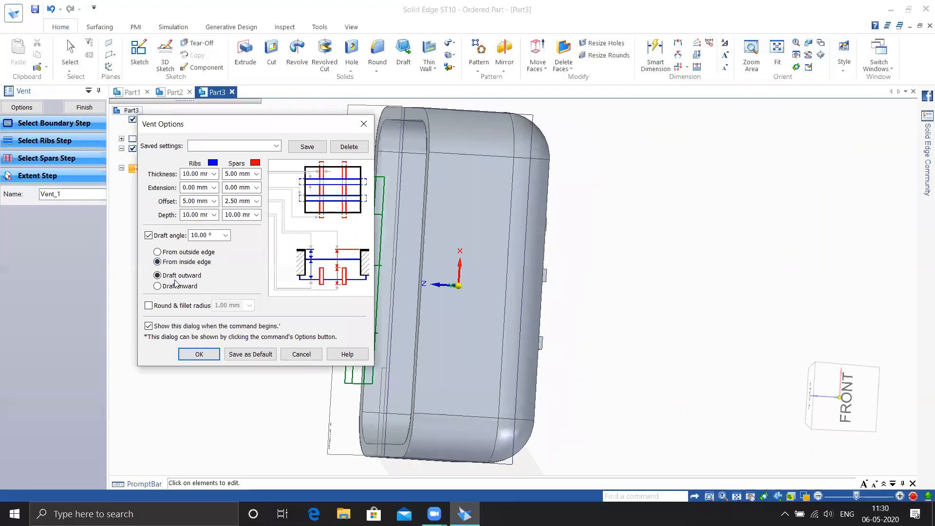
left_click(170, 287)
left_click(191, 356)
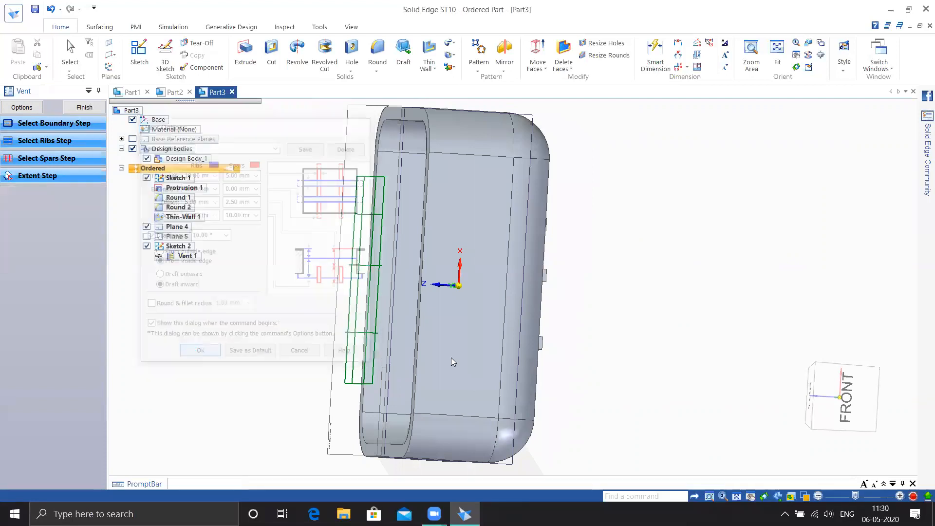
middle_click_drag(614, 283, 591, 276)
scroll(591, 276, "up", 6)
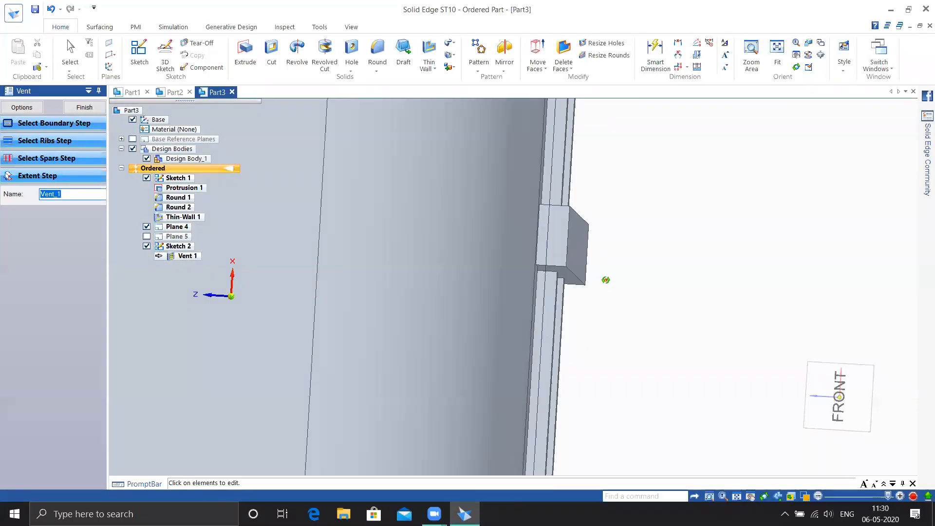
middle_click_drag(606, 280, 606, 281)
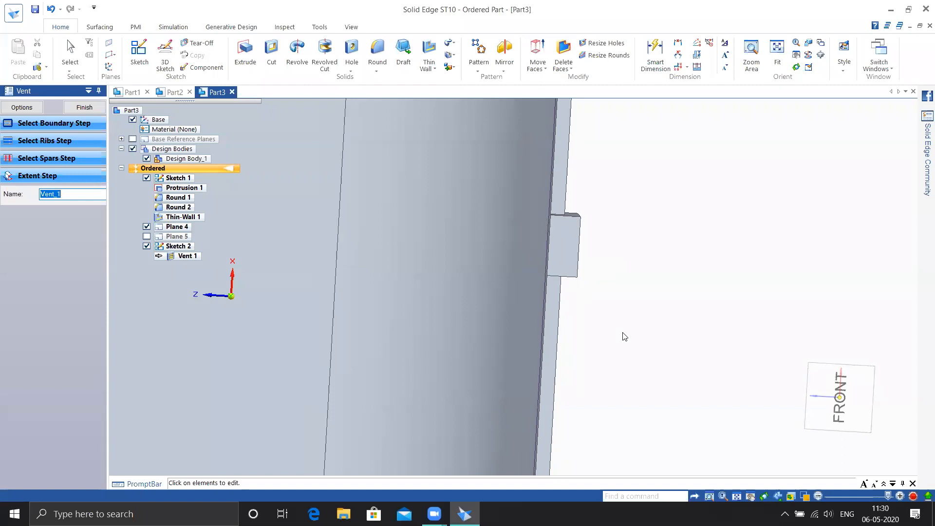
Enable rounds and fillets on the vent with a 1 mm radius and inspect the ribs and spars
left_click(22, 107)
scroll(426, 349, "down", 3)
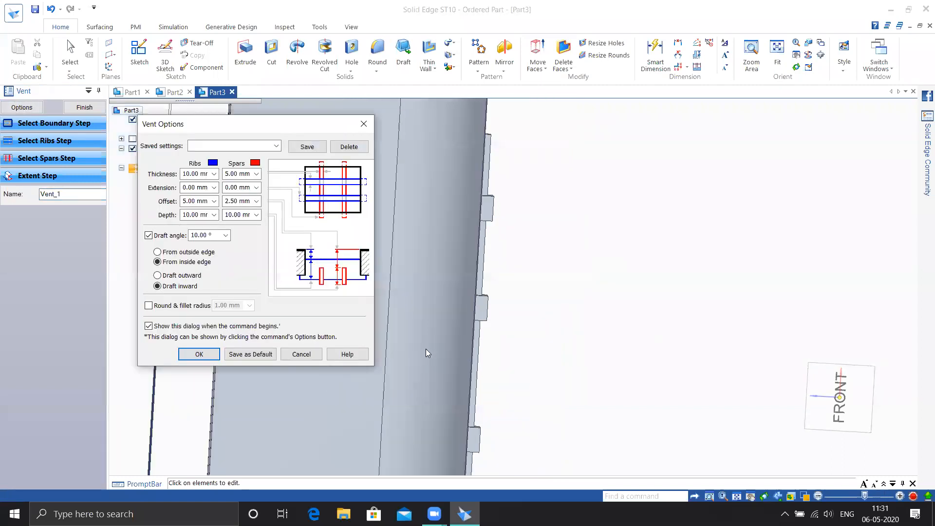
scroll(427, 341, "down", 2)
middle_click_drag(429, 332, 587, 274)
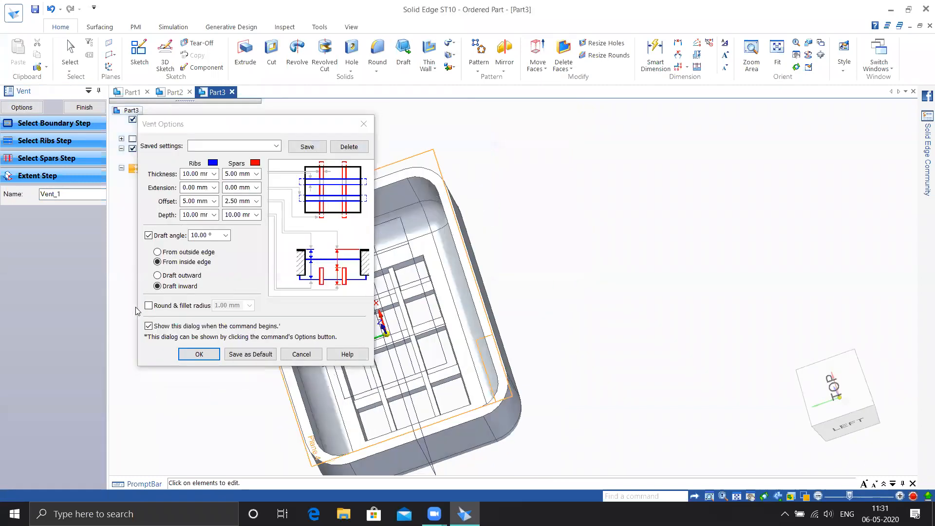
left_click(149, 306)
middle_click_drag(459, 323, 648, 275)
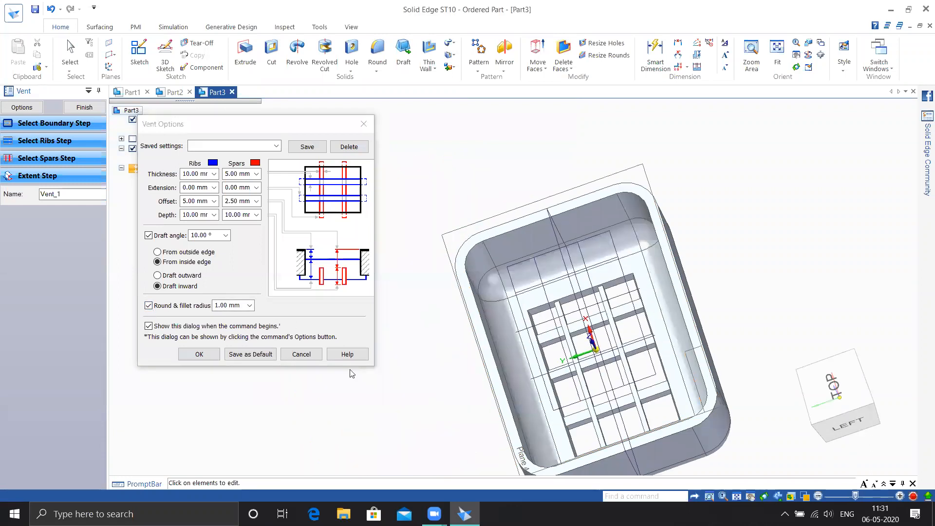
left_click(214, 355)
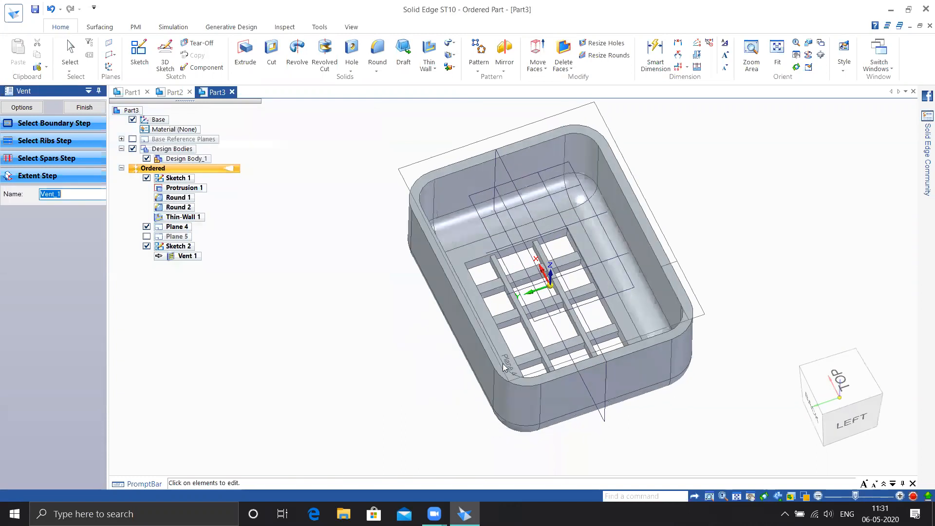
scroll(504, 368, "up", 5)
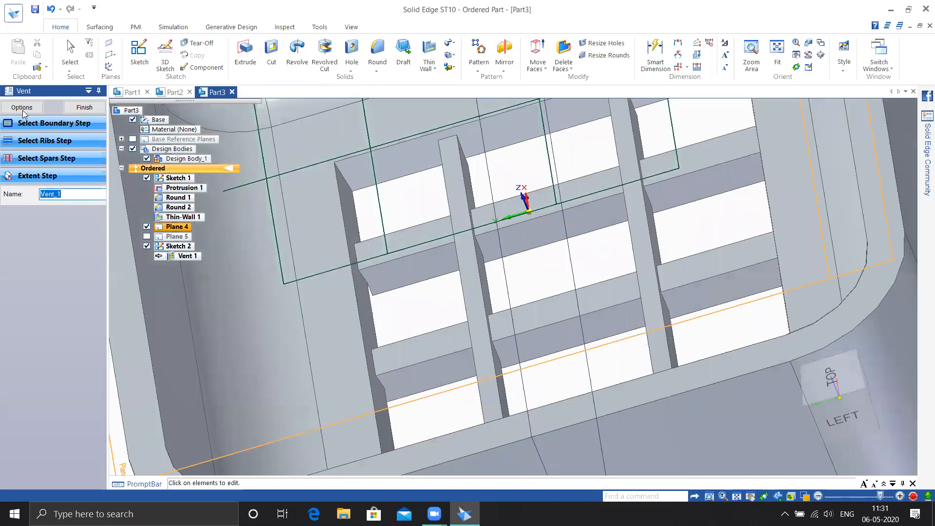
Set the vent's round and fillet radius to 2 mm and inspect the grid from underneath
left_click(24, 107)
left_click(235, 309)
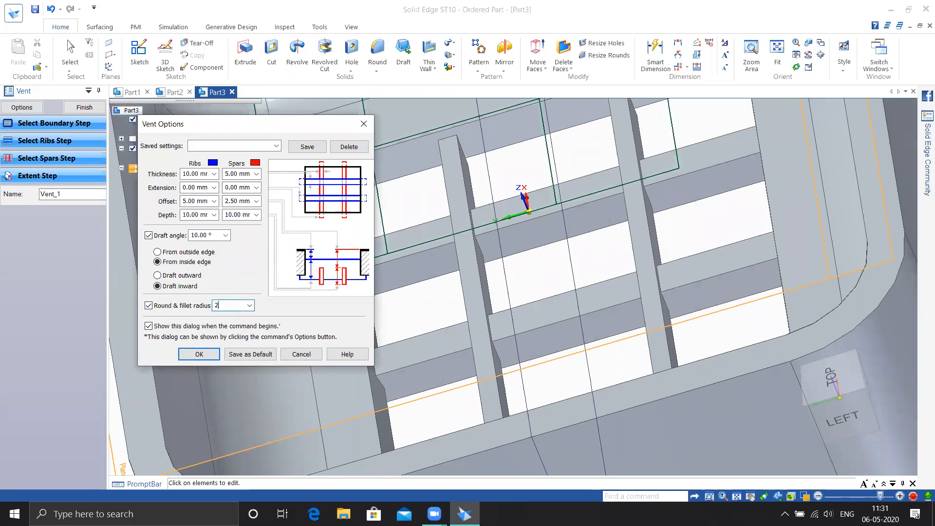
key("Return")
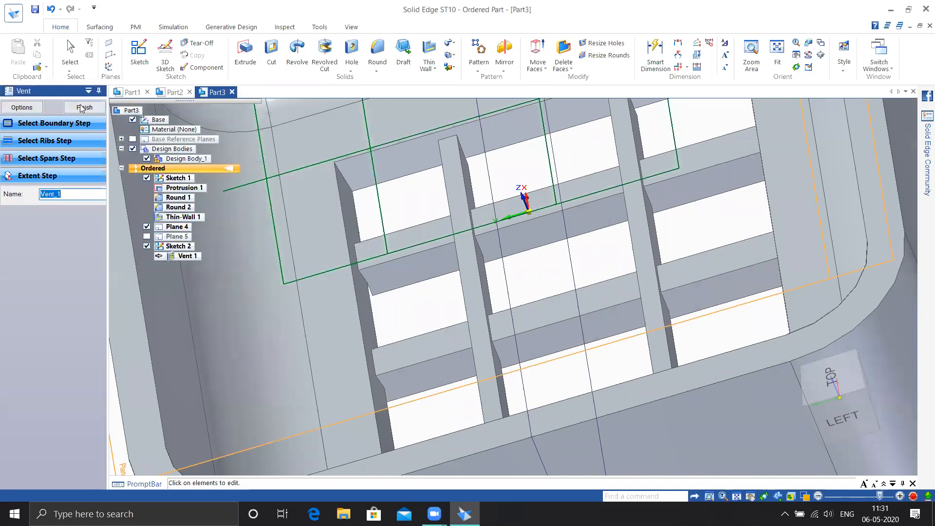
middle_click_drag(466, 301, 596, 248)
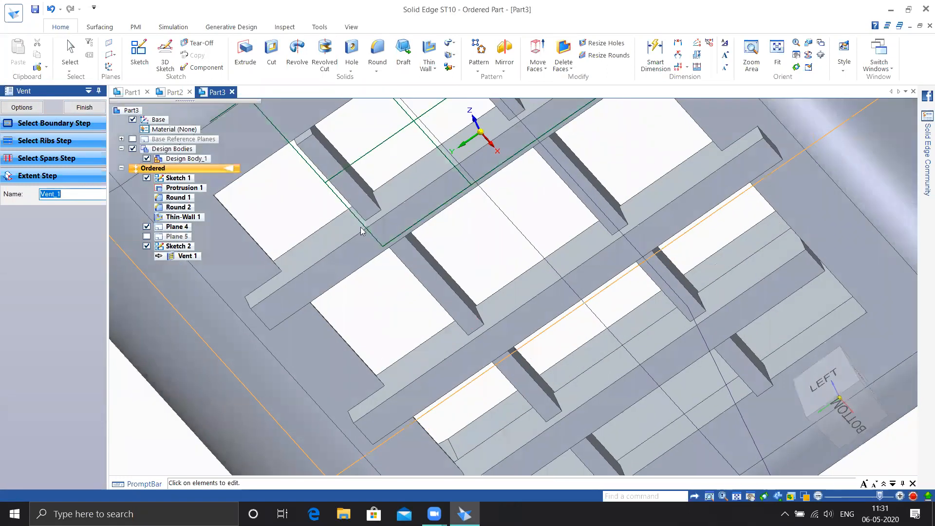
Set the vent's rib offset to 0 mm
left_click(23, 107)
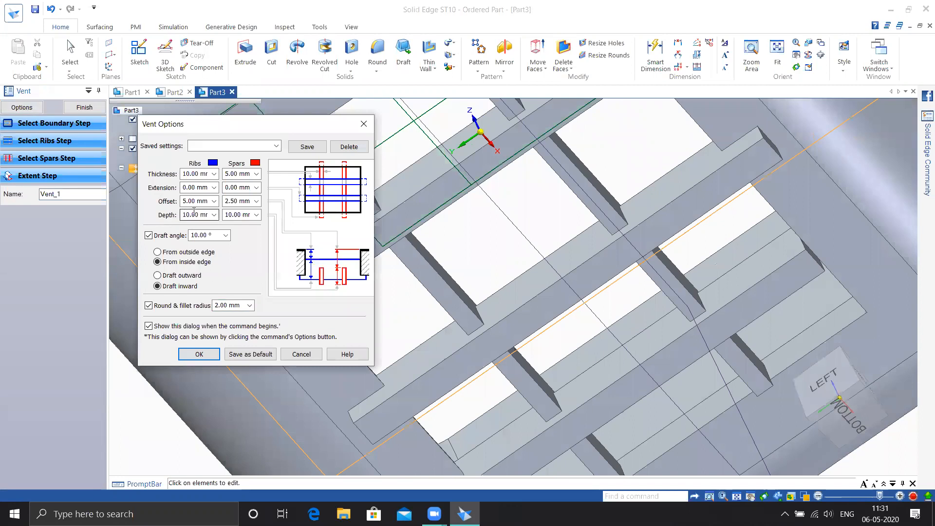
double_click(198, 214)
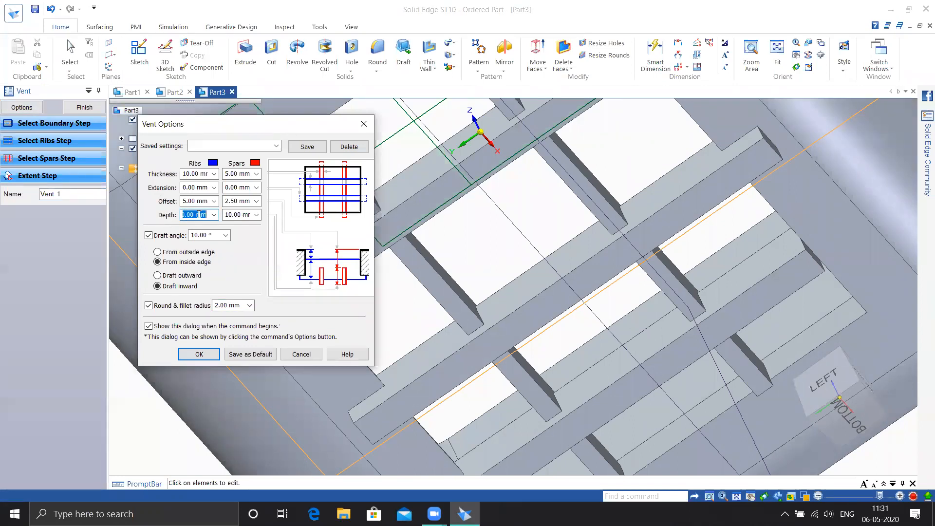
double_click(194, 201)
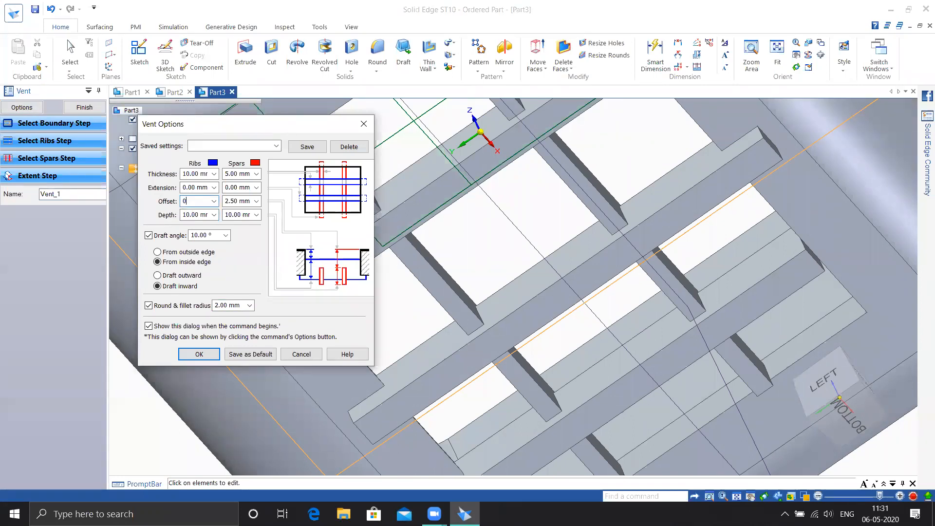
key("Return")
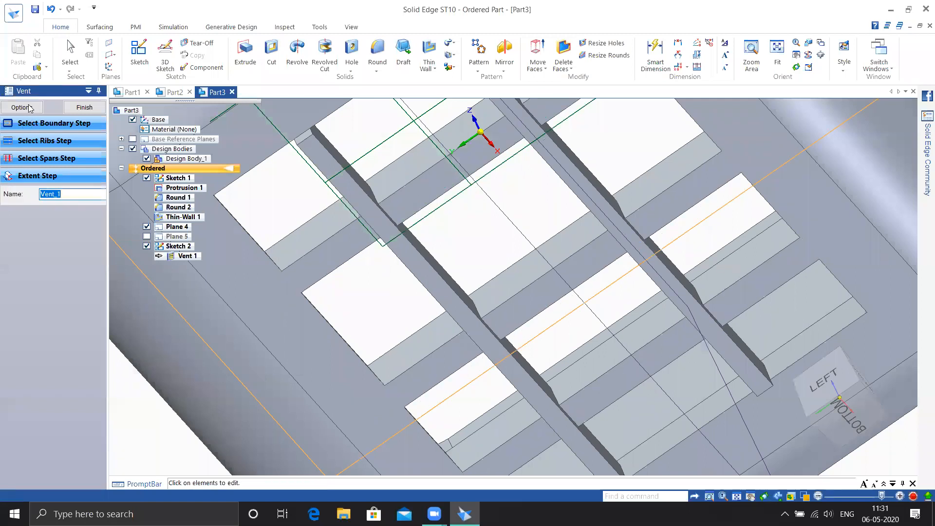
Set the vent's spar offset to 0 mm
left_click(29, 108)
double_click(237, 201)
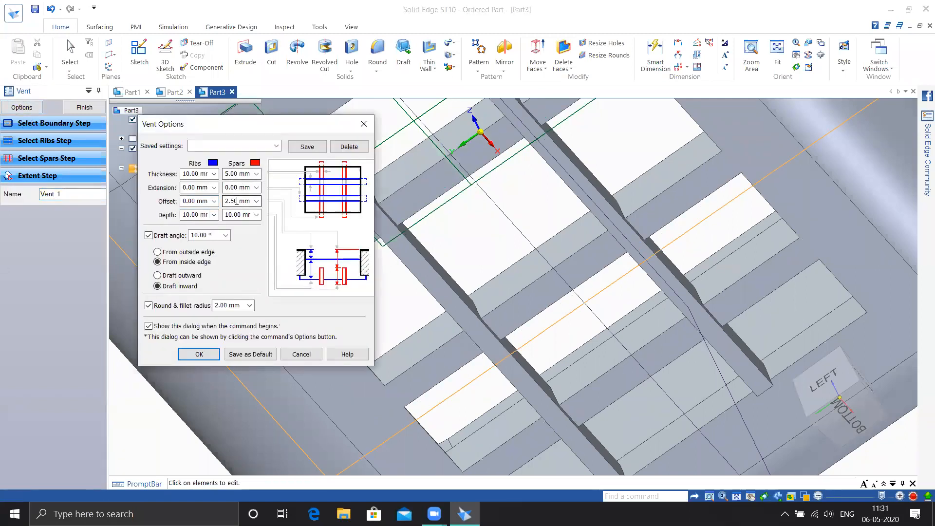
type("0")
key("Return")
Examine the rounded vent openings from inside the box, accept the vent options and finish the vent feature
left_click(22, 107)
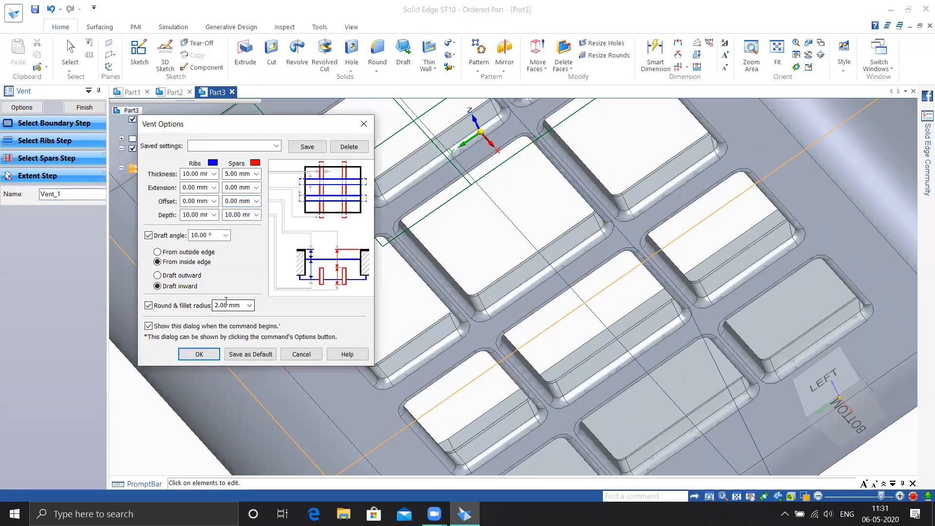
left_click(509, 251)
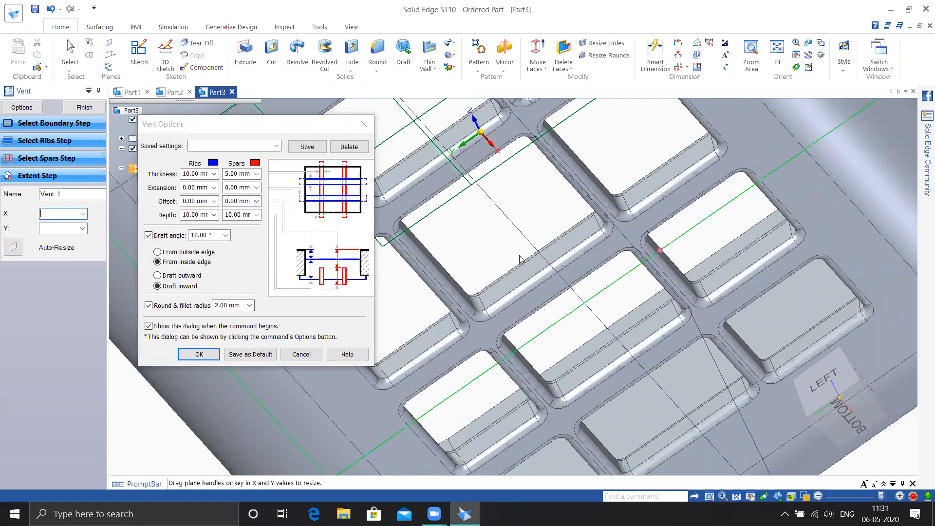
scroll(542, 261, "up", 3)
scroll(543, 259, "down", 3)
middle_click_drag(563, 266, 668, 365)
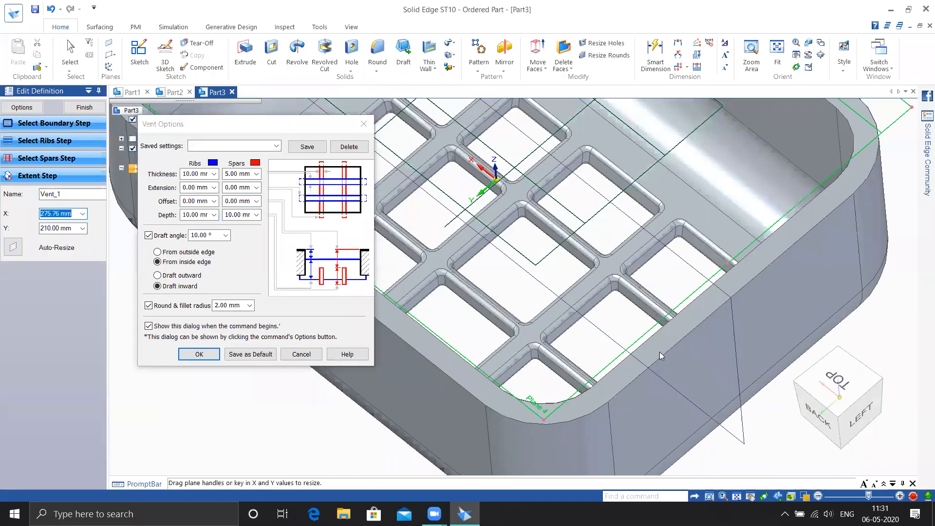
left_click(197, 354)
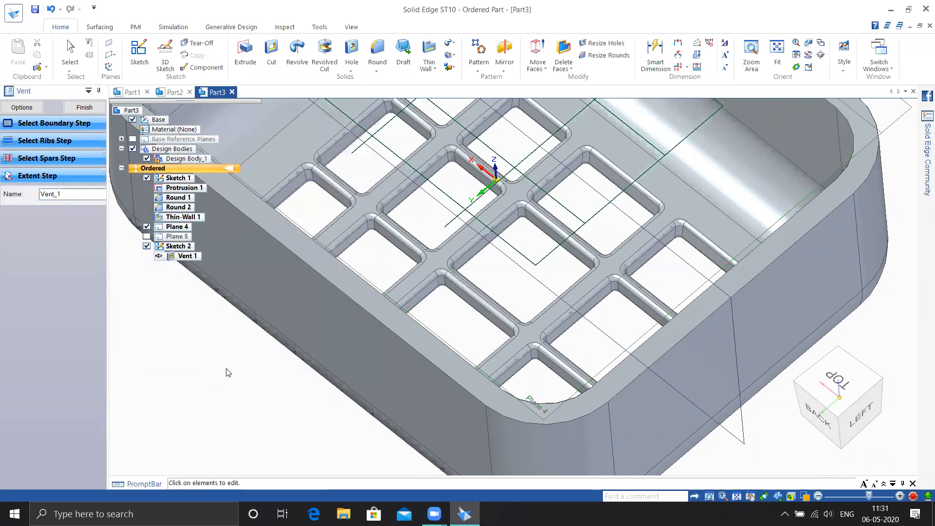
scroll(215, 353, "down", 1)
left_click(84, 110)
mouse_move(578, 226)
middle_mouse_down()
mouse_move(562, 274)
mouse_move(555, 211)
mouse_move(471, 135)
mouse_move(591, 222)
mouse_move(581, 211)
middle_mouse_up()
left_click(84, 110)
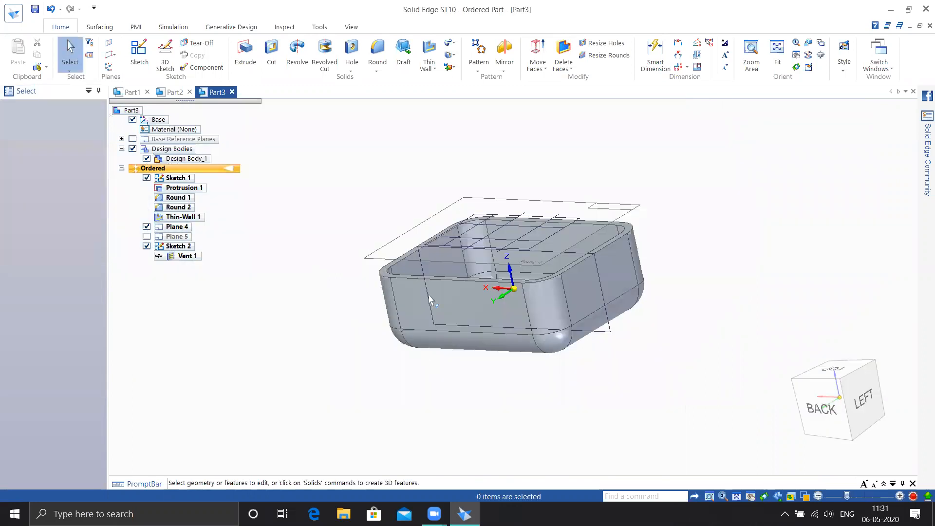
Show Plane 5 and view its position beneath the box
left_click(146, 237)
middle_click_drag(400, 406, 453, 399)
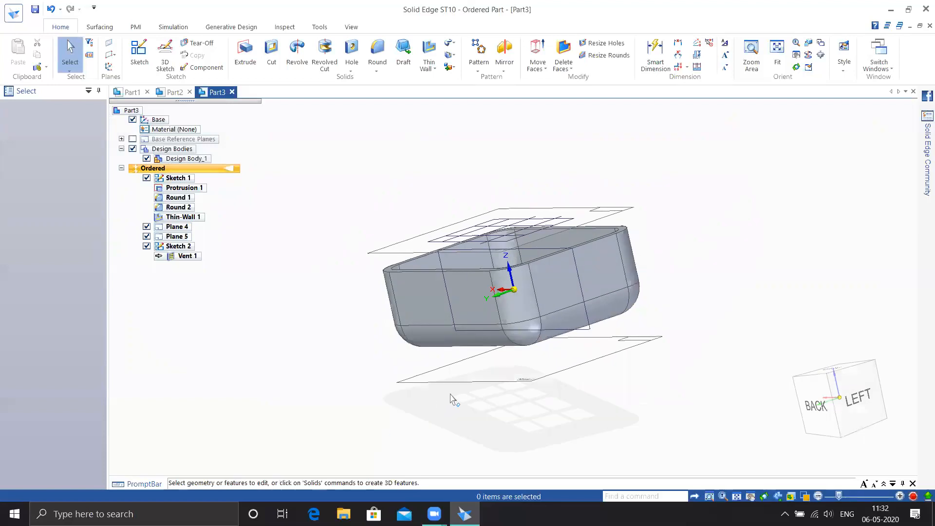
middle_click_drag(363, 376, 373, 400)
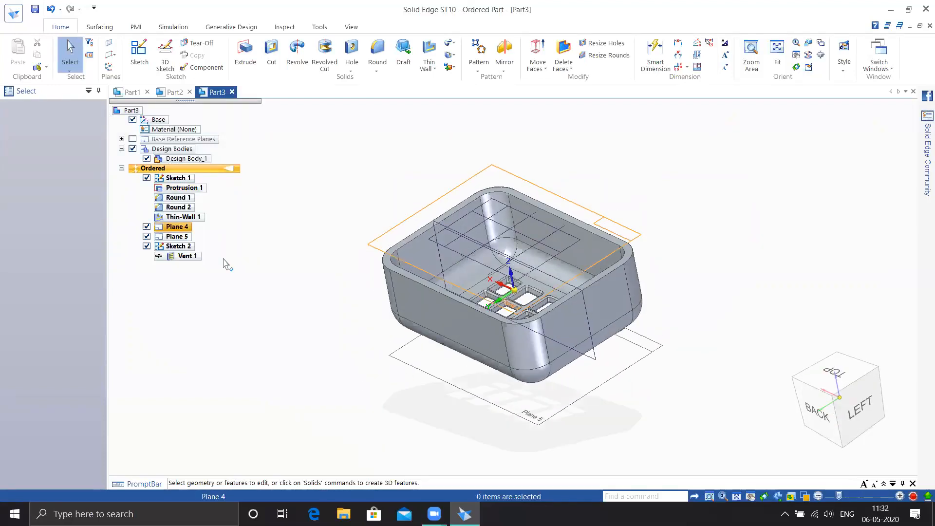
Delete the Vent 1 feature from the box
left_click(173, 248)
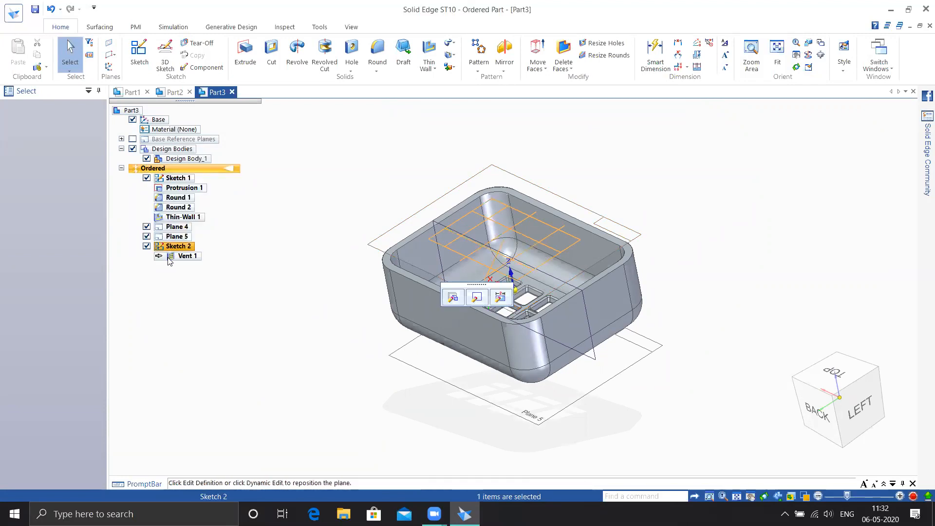
right_click(185, 258)
left_click(212, 291)
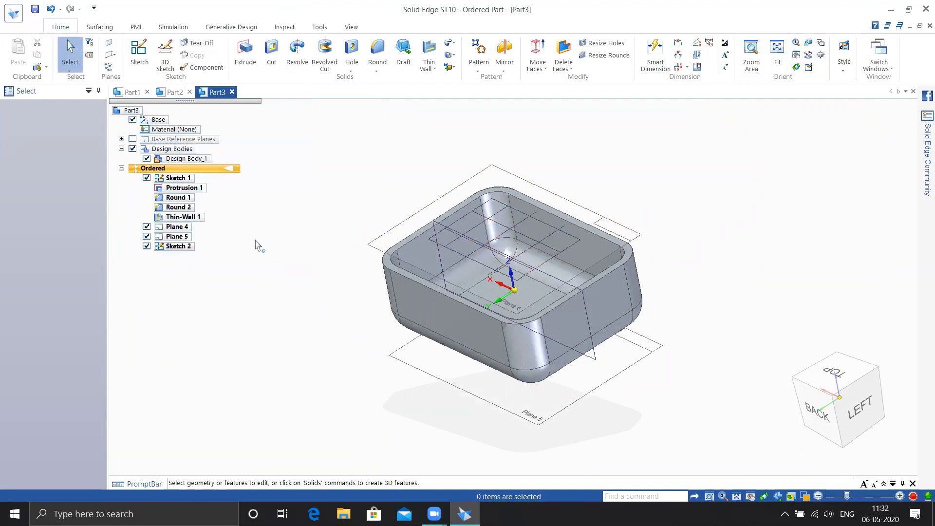
Start a new sketch on Plane 5 beneath the box
left_click(139, 52)
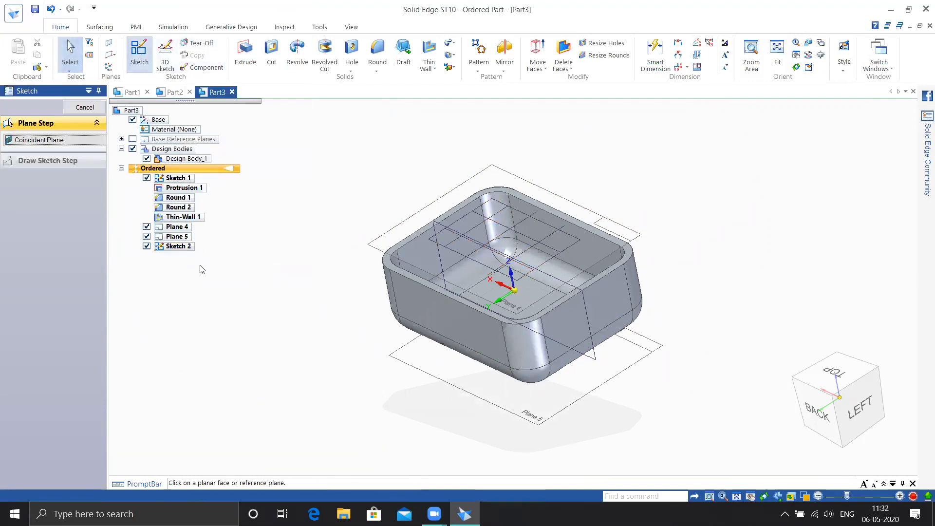
left_click(447, 388)
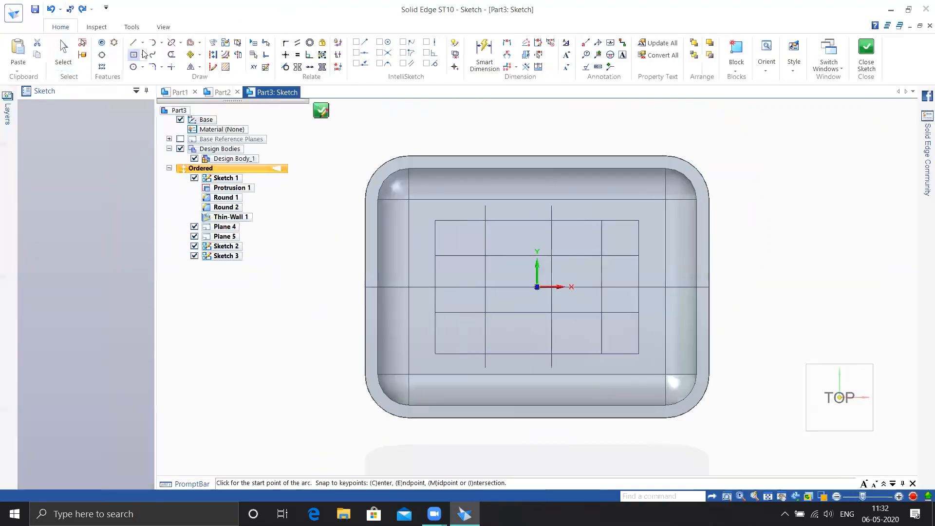
left_click(215, 44)
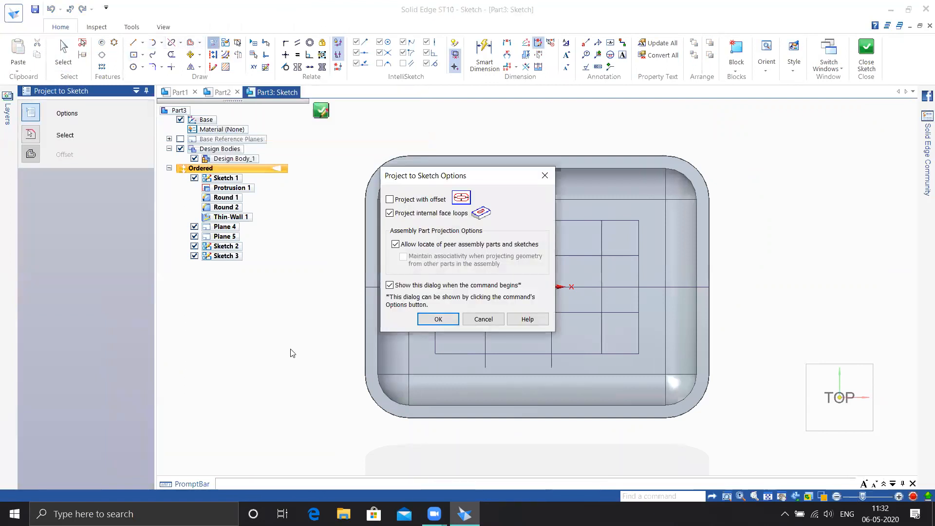
left_click(438, 319)
middle_click_drag(307, 327, 311, 237)
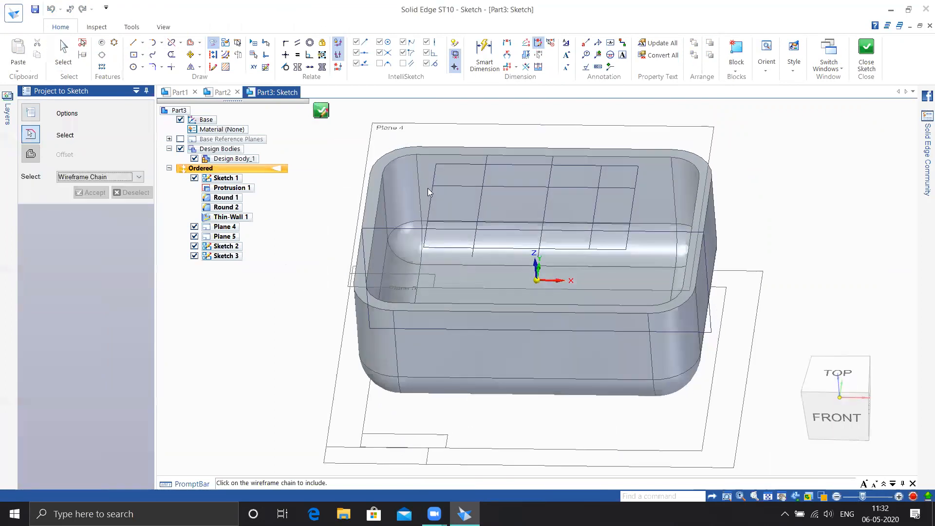
left_click(444, 186)
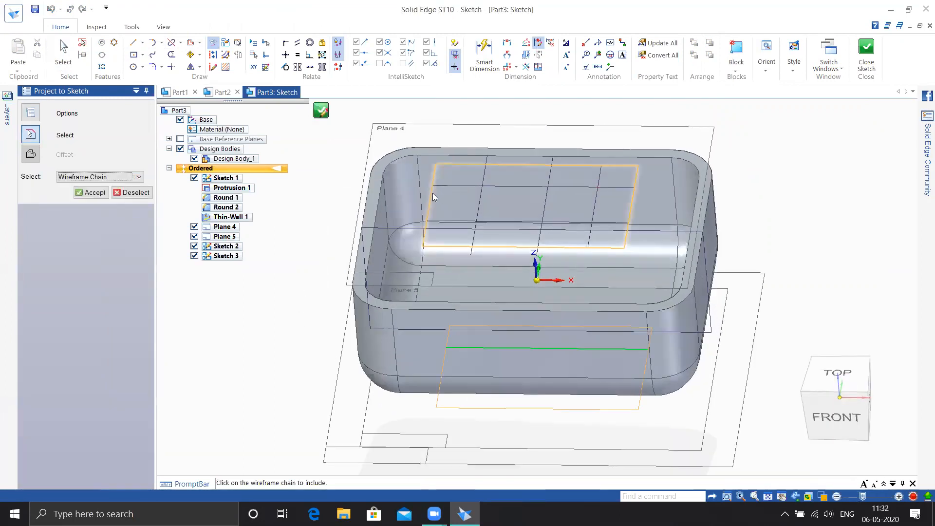
left_click(94, 178)
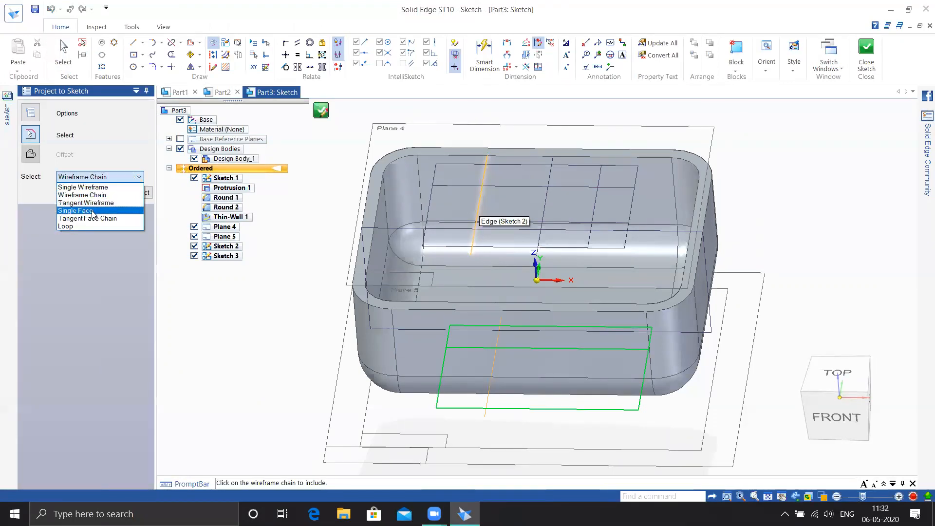
left_click(82, 227)
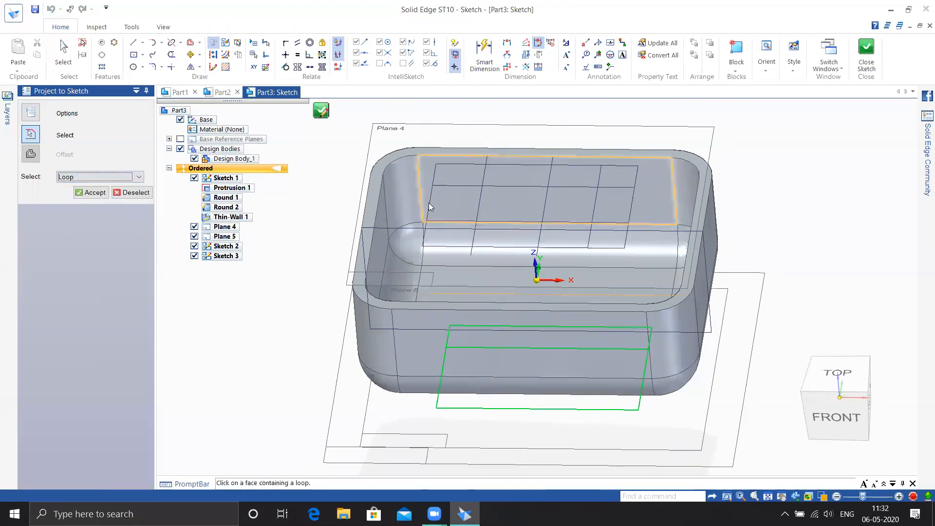
middle_click_drag(633, 294, 593, 327)
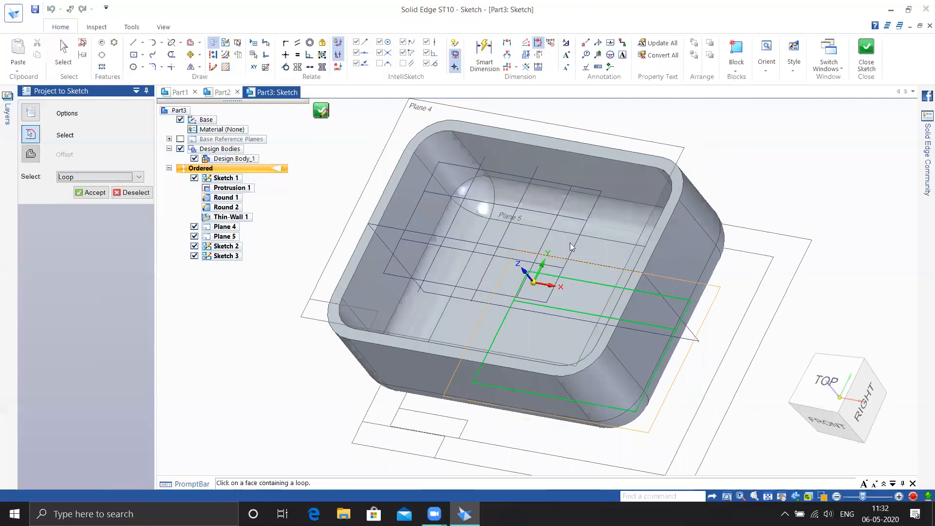
middle_click_drag(570, 243, 573, 227)
middle_click_drag(647, 289, 660, 362)
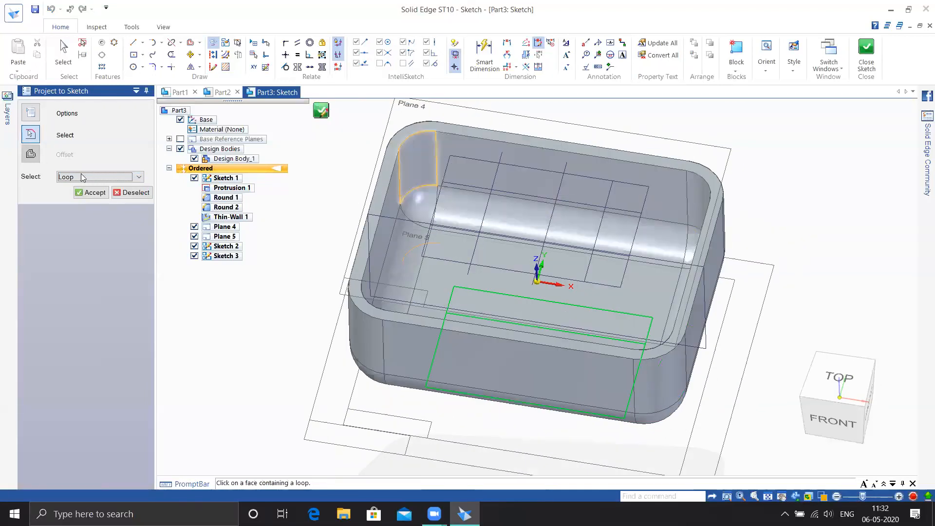
left_click(83, 176)
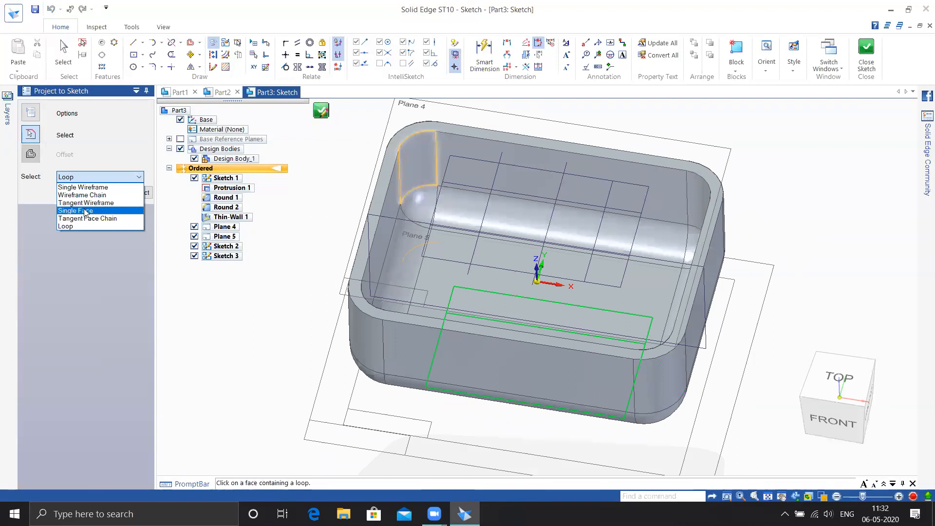
scroll(228, 314, "down", 3)
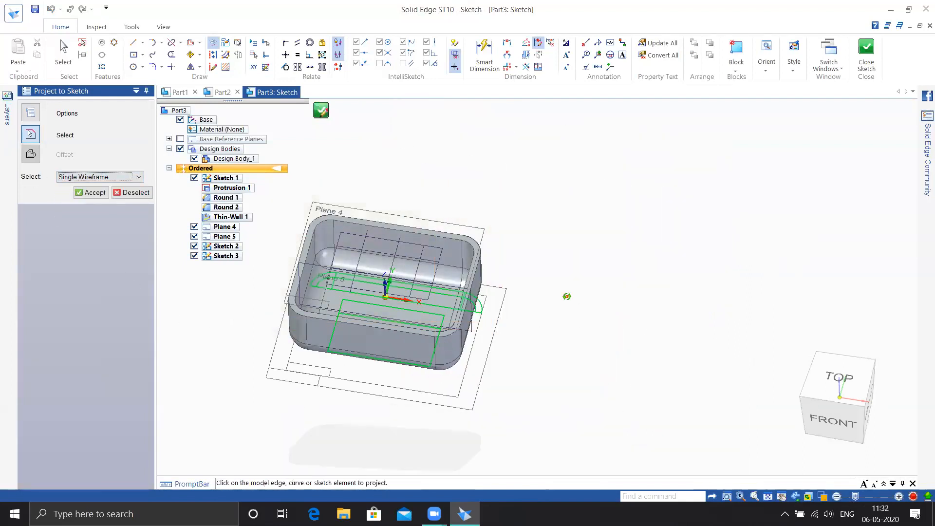
middle_click_drag(566, 297, 515, 272)
key("Escape")
Project three sides of Sketch 2's outer rectangle into the new sketch as single wireframe elements
middle_click_drag(341, 337, 411, 280)
left_click(133, 67)
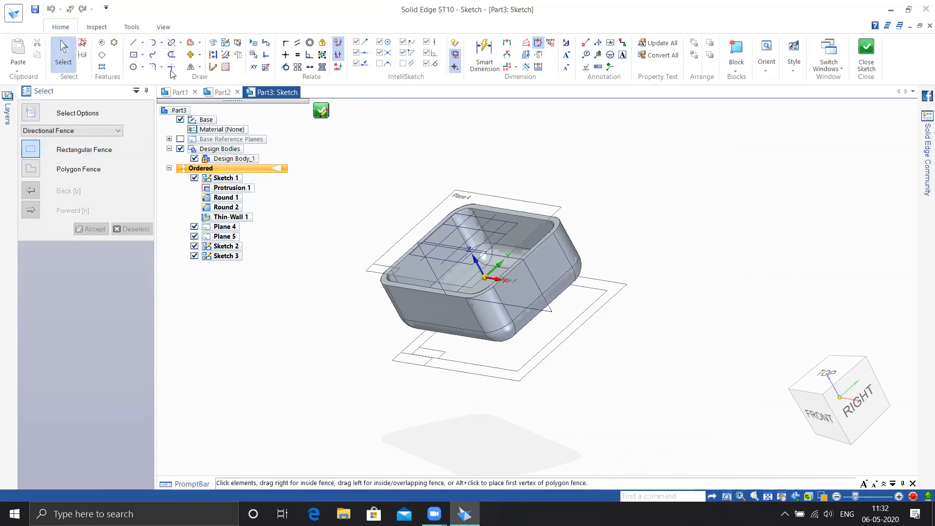
right_click(300, 201)
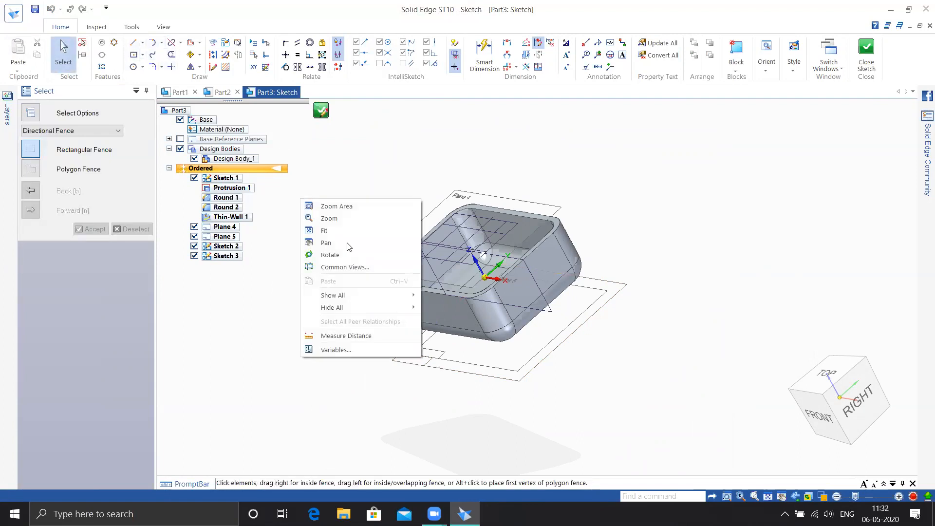
left_click(793, 342)
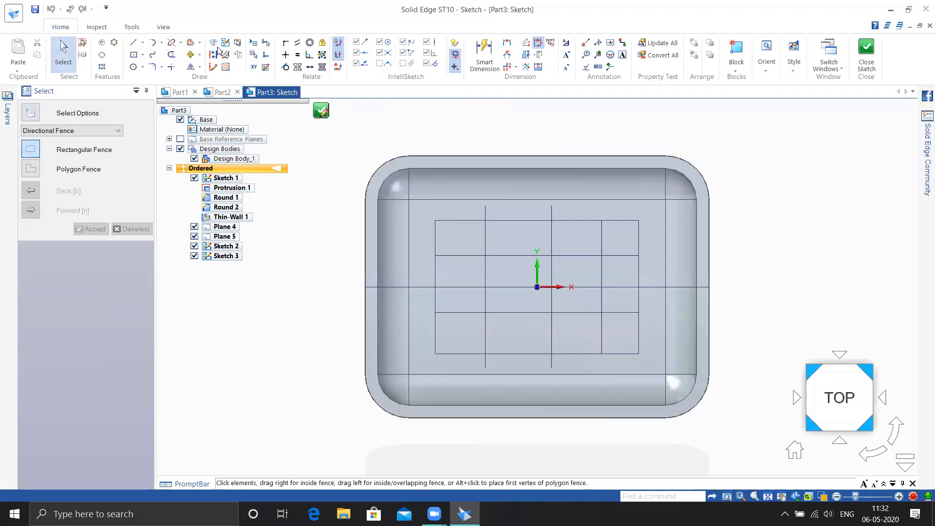
left_click(432, 320)
left_click(436, 260)
left_click(445, 222)
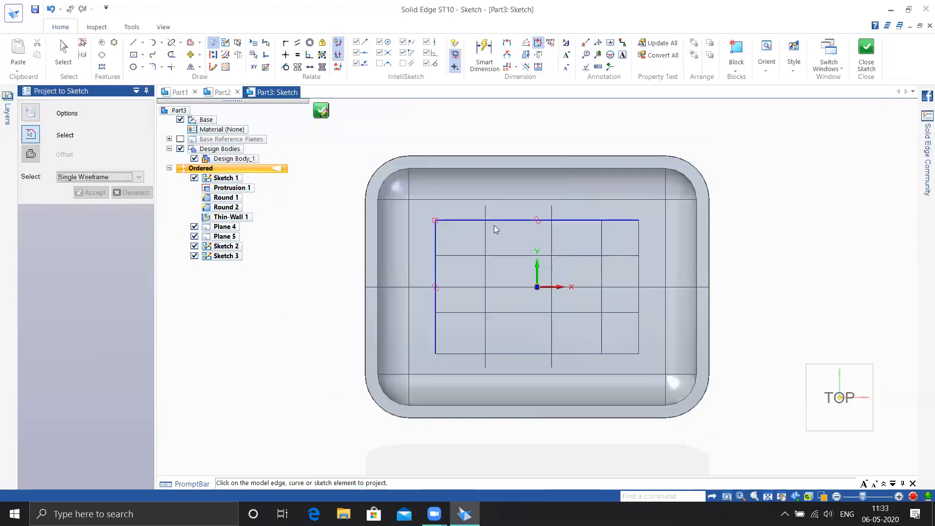
left_click(639, 230)
Project the rectangle's remaining side and all inner grid lines of Sketch 2 into the sketch using Wireframe Chain selection
left_click(108, 178)
left_click(95, 195)
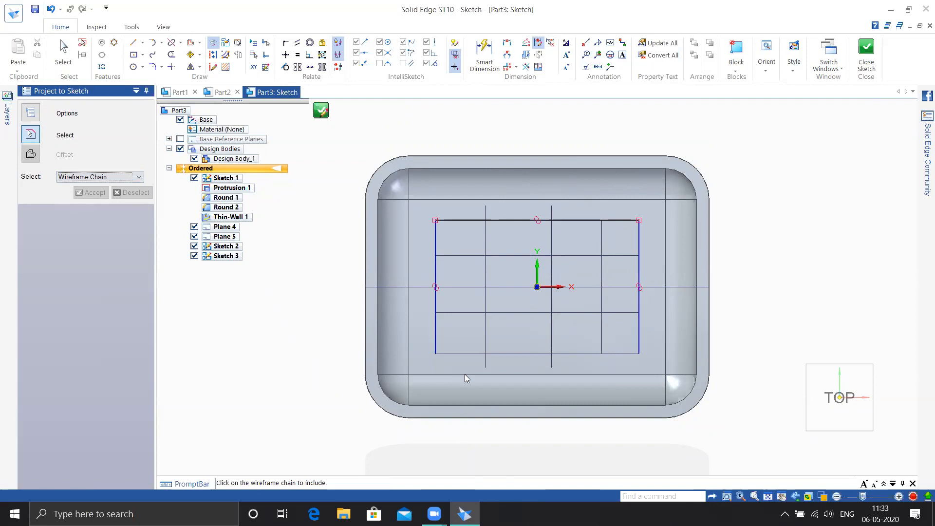
left_click(481, 353)
left_click(486, 310)
left_click(499, 313)
left_click(505, 255)
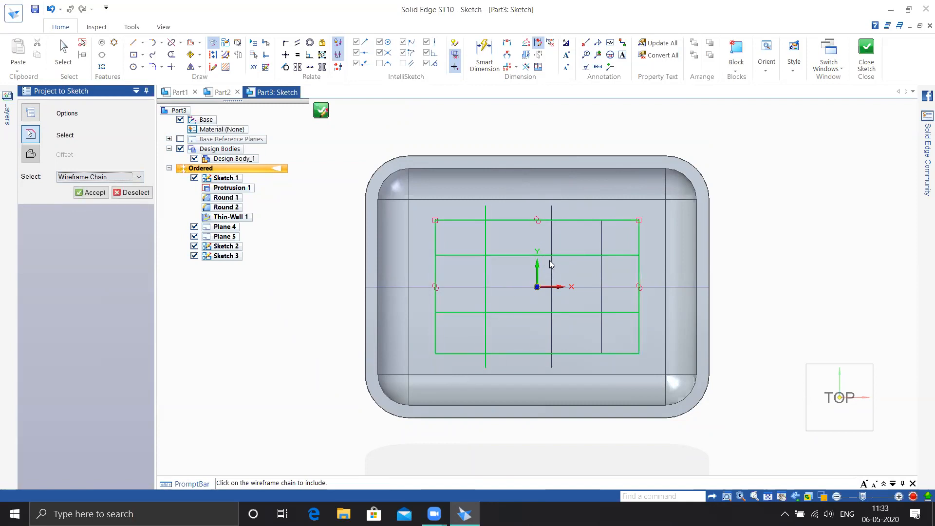
left_click(551, 261)
left_click(602, 273)
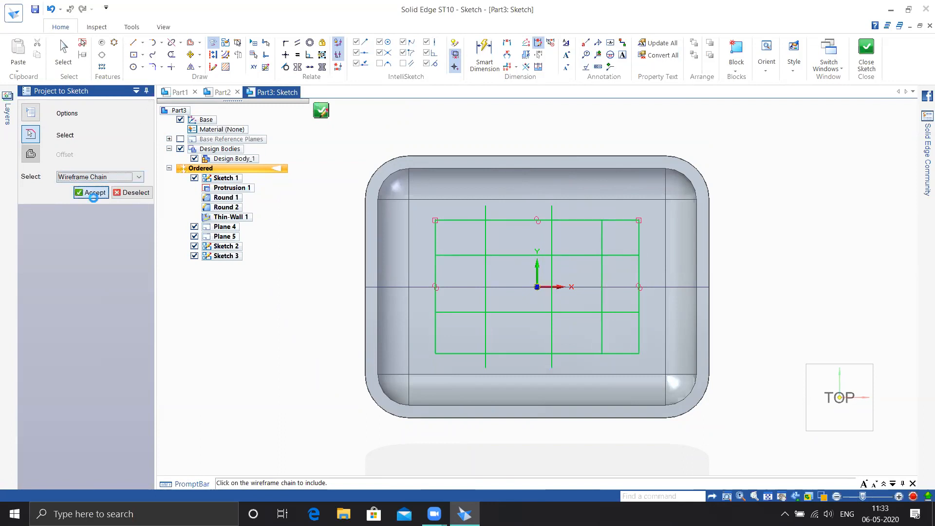
left_click(93, 193)
Close and finish the projected grid sketch on Plane 5, then leave the Sketch command
left_click(866, 57)
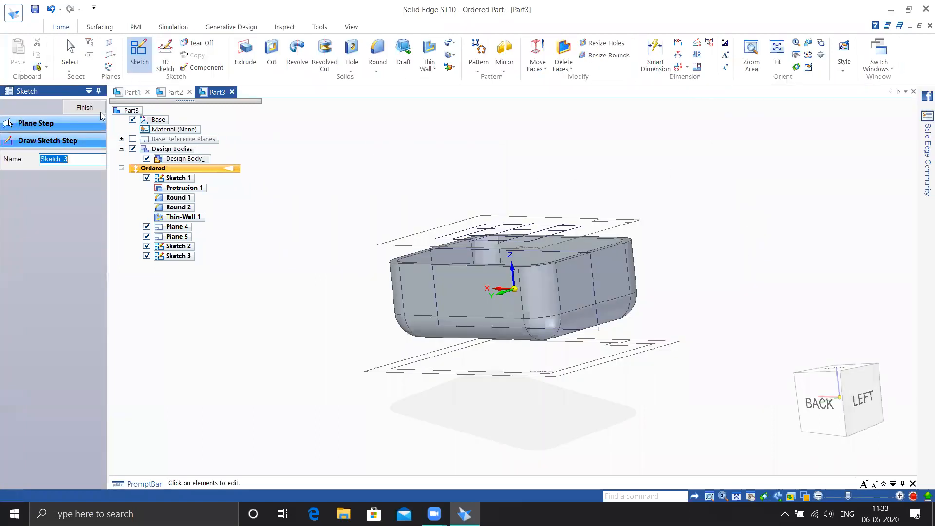
left_click(69, 108)
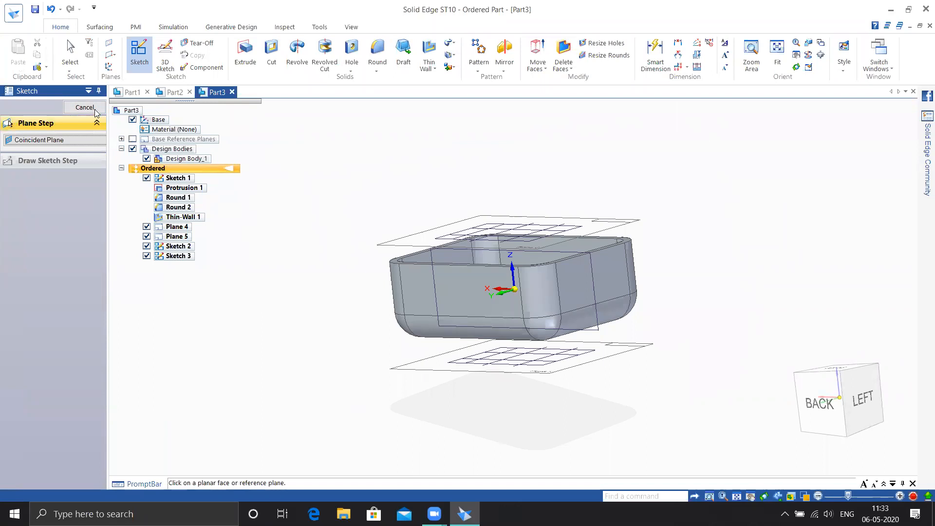
left_click(95, 109)
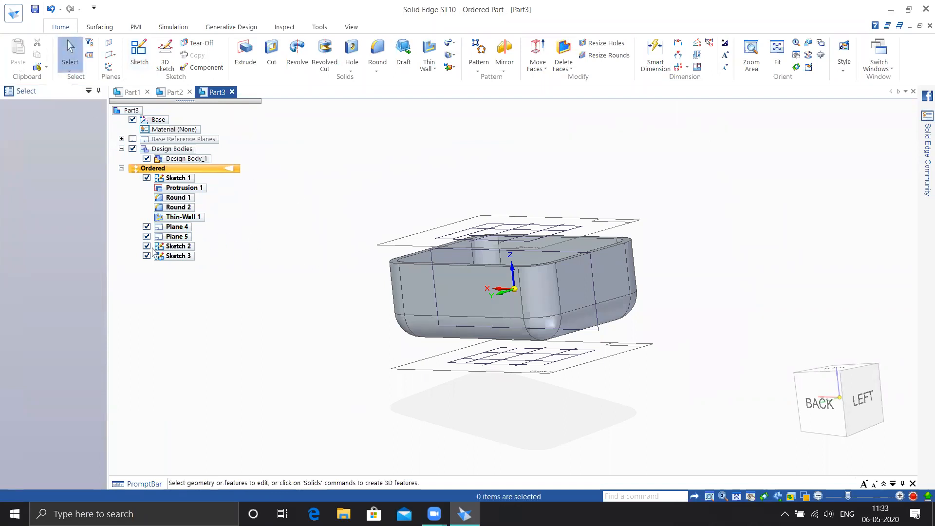
Start a Vent with the existing options and define its boundary from the outer rectangle of the sketch on Plane 5
middle_click_drag(358, 242, 344, 255)
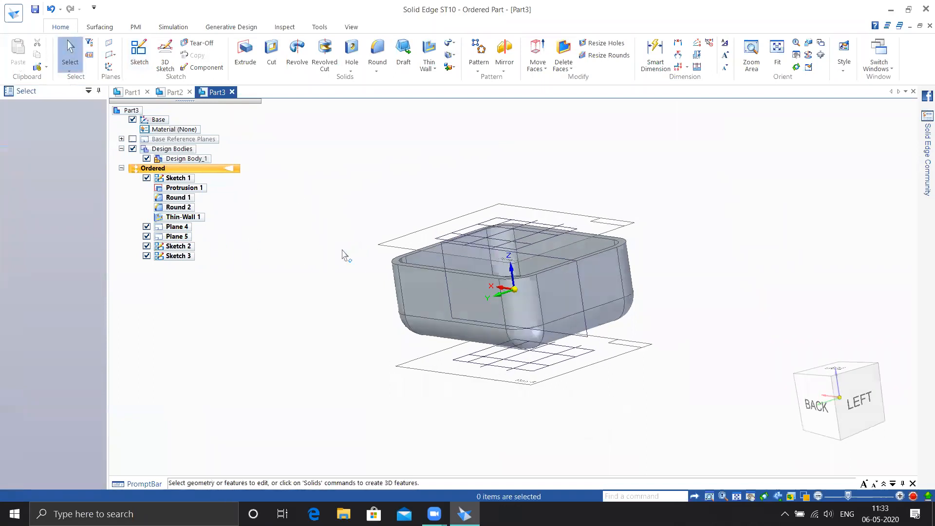
mouse_move(522, 382)
middle_mouse_down()
mouse_move(508, 347)
mouse_move(539, 351)
mouse_move(554, 393)
middle_mouse_up()
left_click(435, 69)
left_click(453, 137)
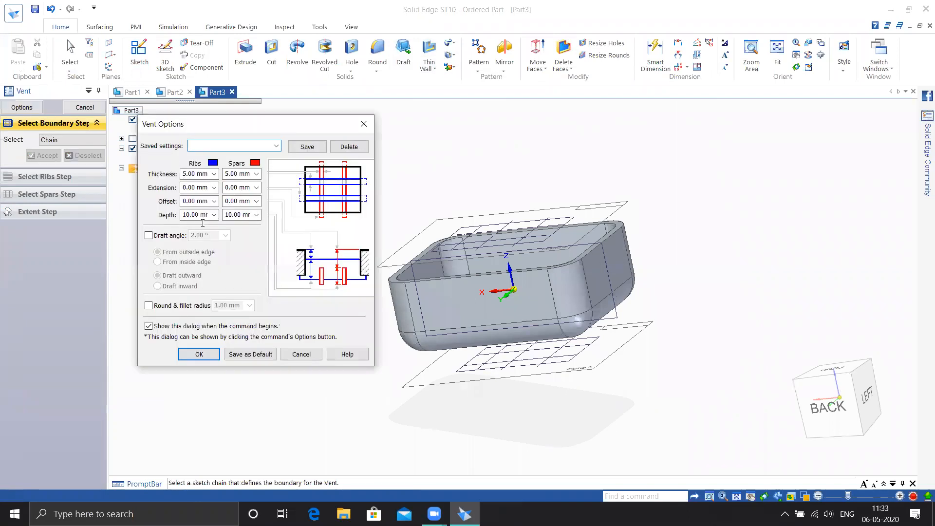
left_click(195, 355)
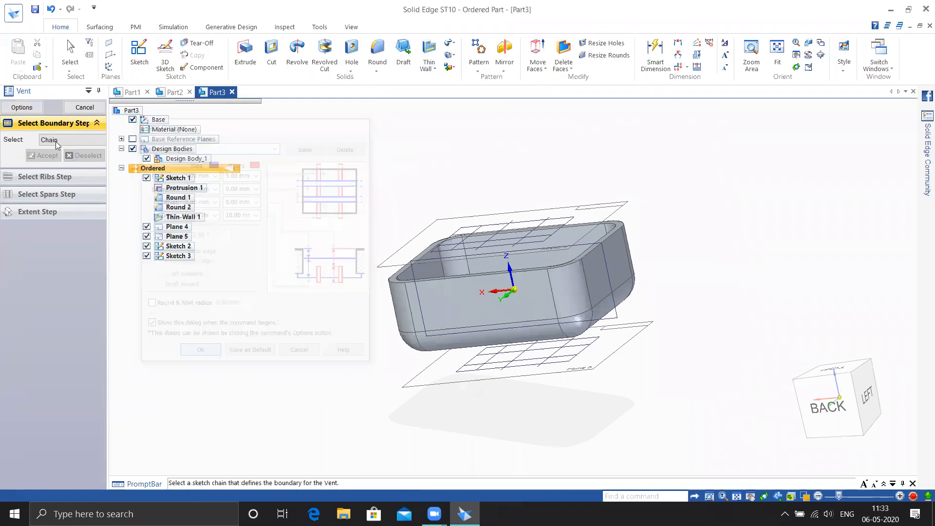
scroll(502, 375, "up", 2)
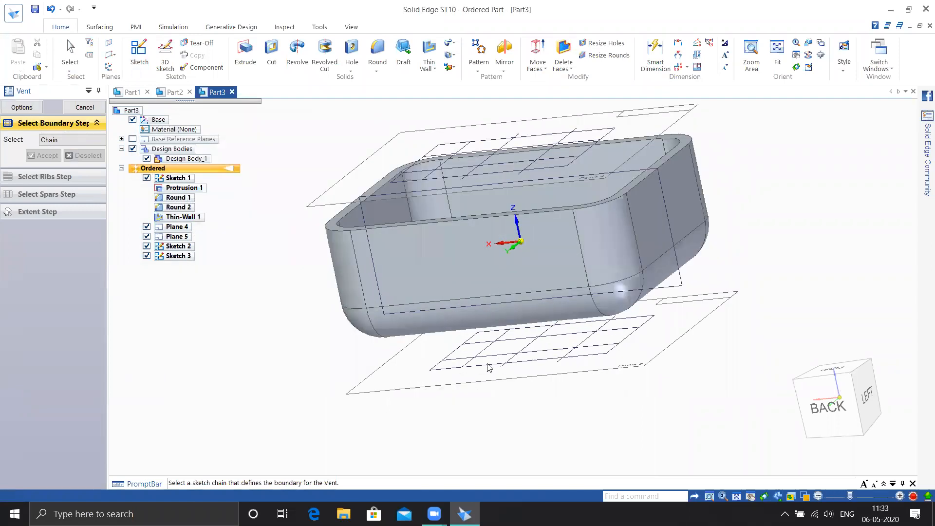
left_click(481, 367)
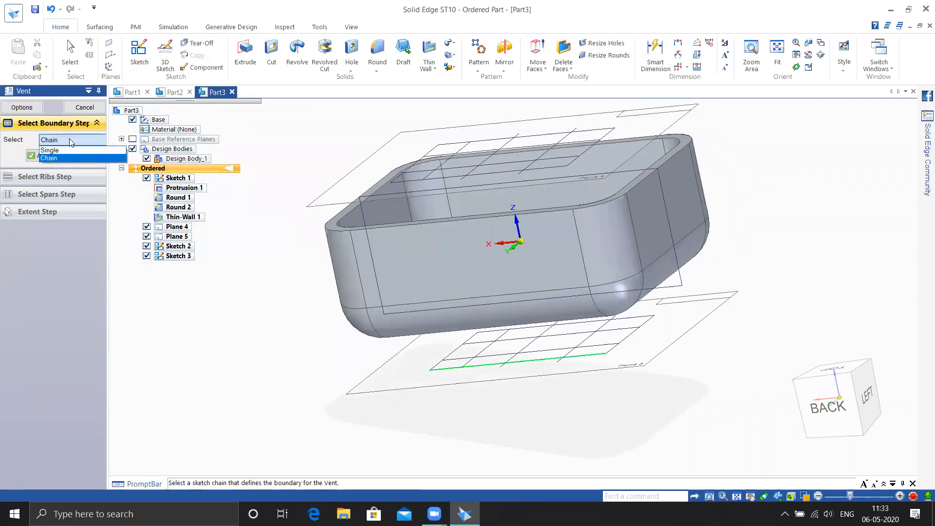
left_click(489, 333)
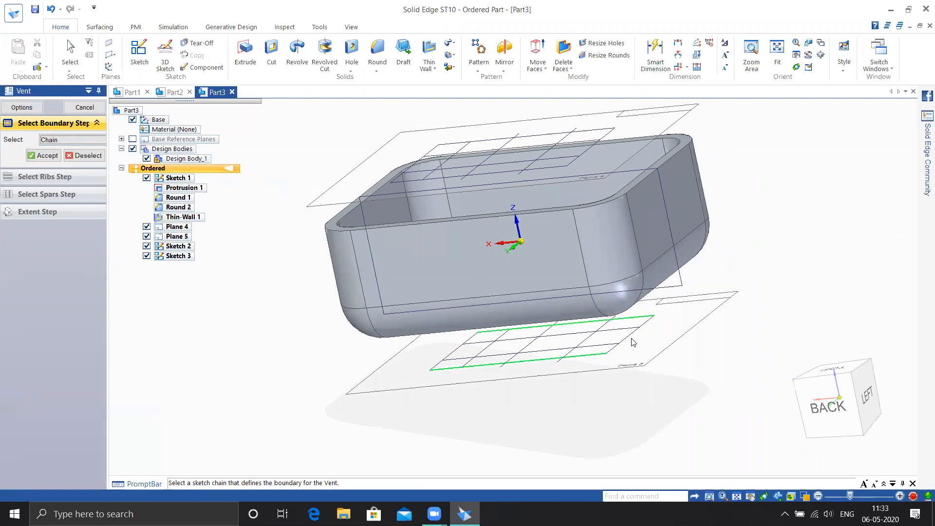
left_click(45, 156)
Choose the sketch's inner lengthwise lines as the vent's ribs and the crossing lines as its spars
left_click(476, 352)
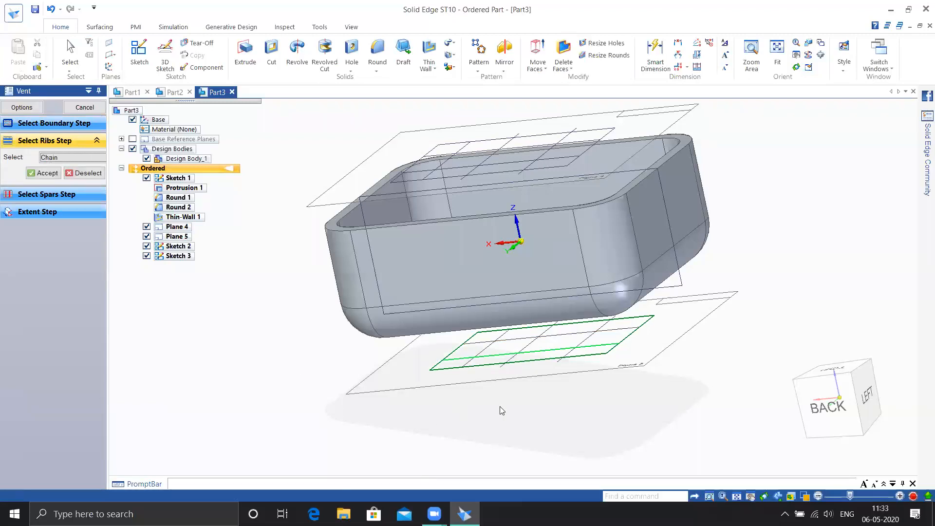
left_click(47, 173)
left_click(490, 346)
left_click(586, 344)
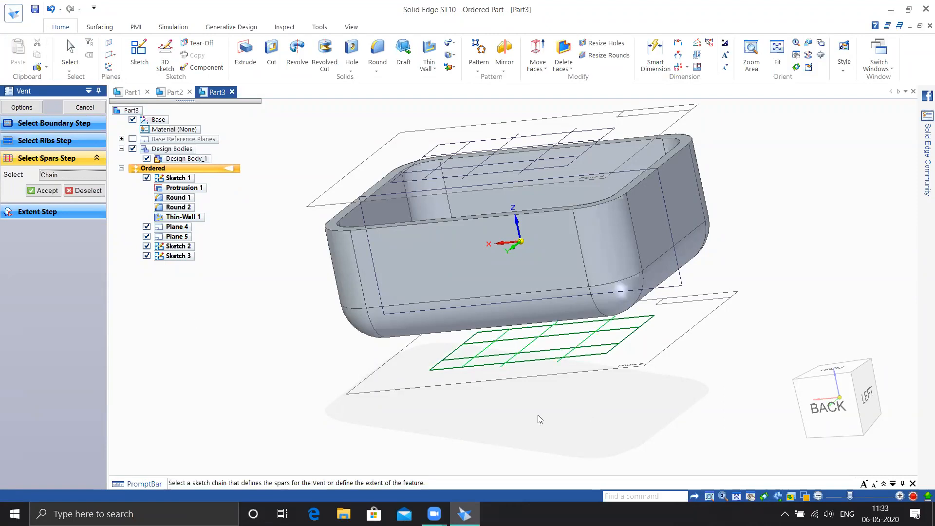
key("Return")
Create the vent with a Through Next extent directed up into the box floor and accept its existing options
middle_click_drag(271, 340, 360, 253)
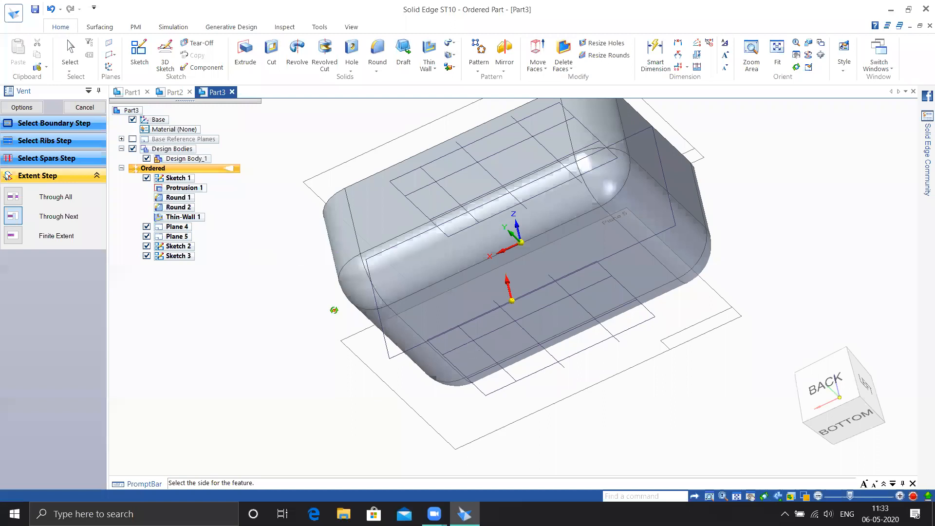
left_click(315, 357)
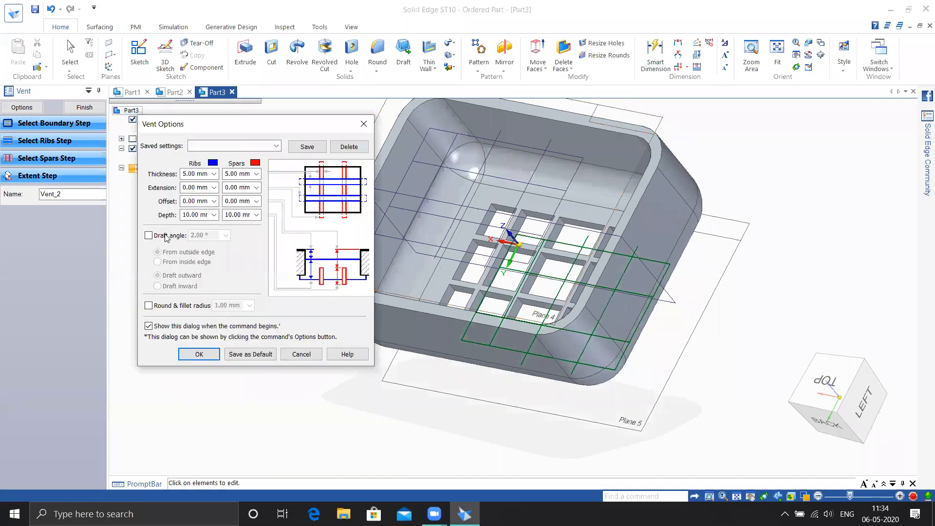
left_click(213, 355)
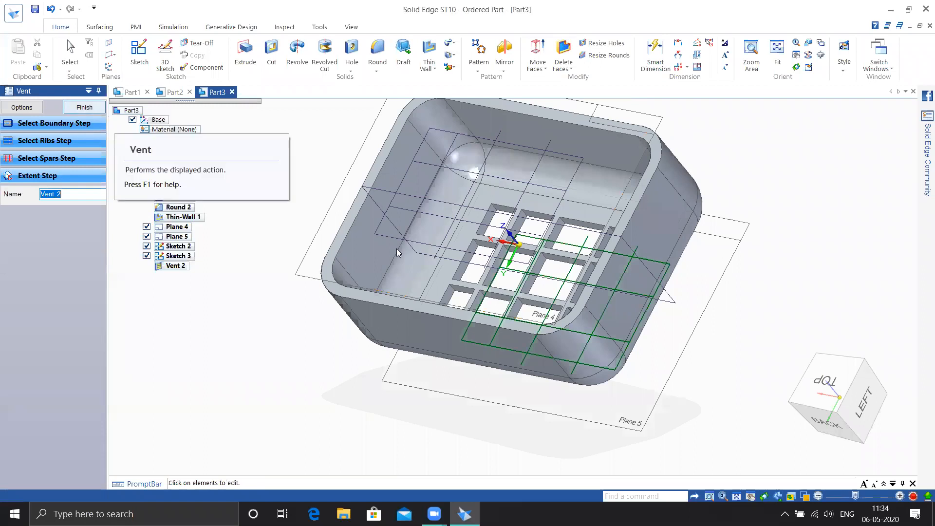
left_click(84, 107)
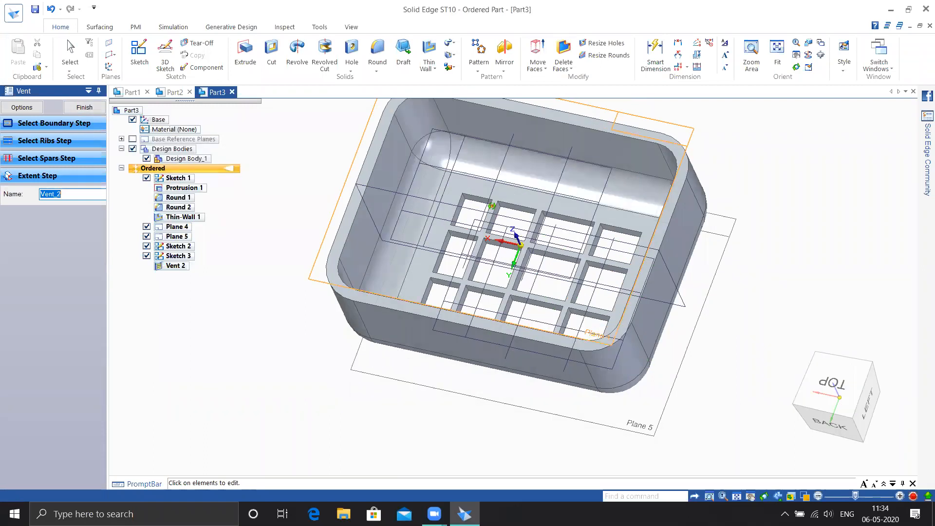
Examine the vent openings from inside and beneath the box, comparing them with the sketch on Plane 5
middle_click_drag(492, 206, 474, 60)
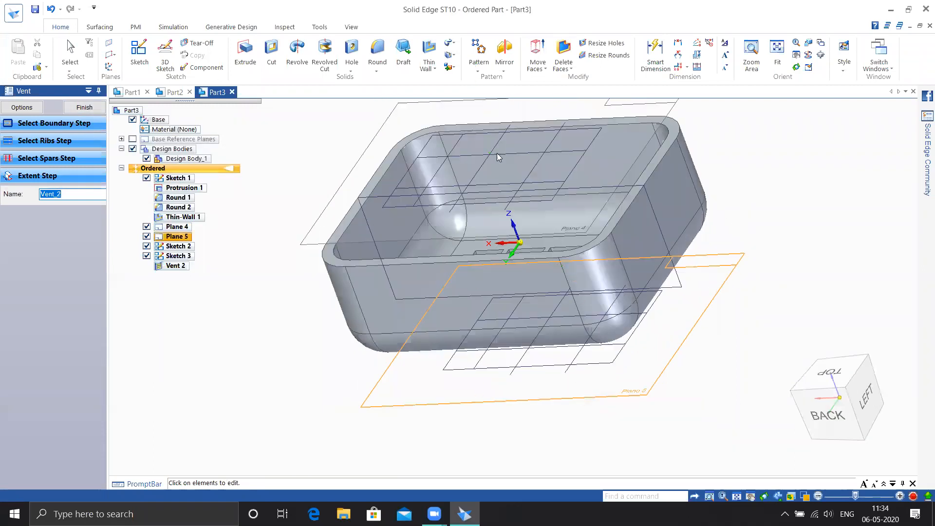
middle_click_drag(498, 157, 490, 347)
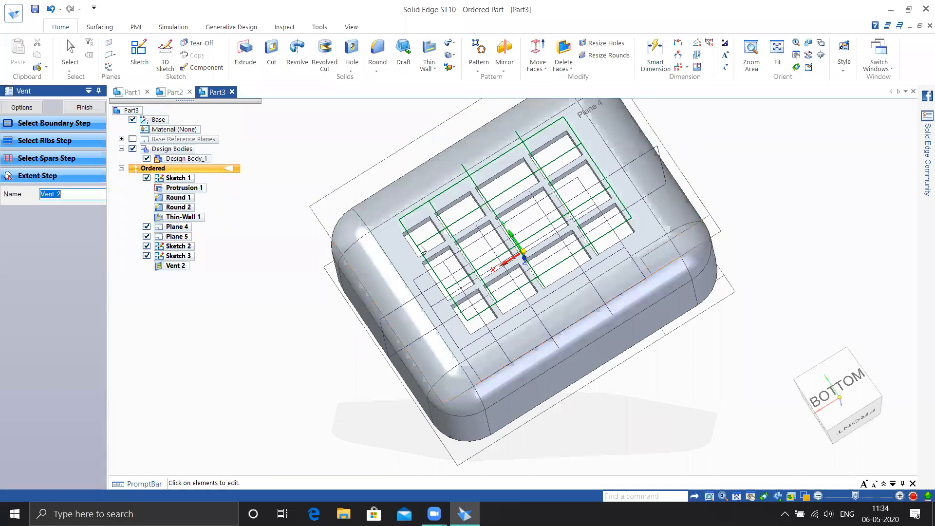
middle_click_drag(707, 260, 673, 194)
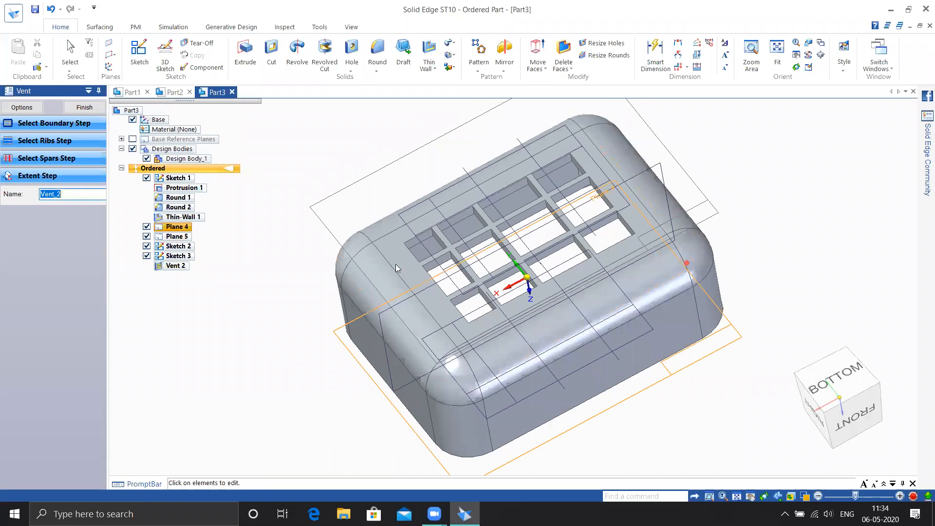
middle_click_drag(432, 220, 412, 192)
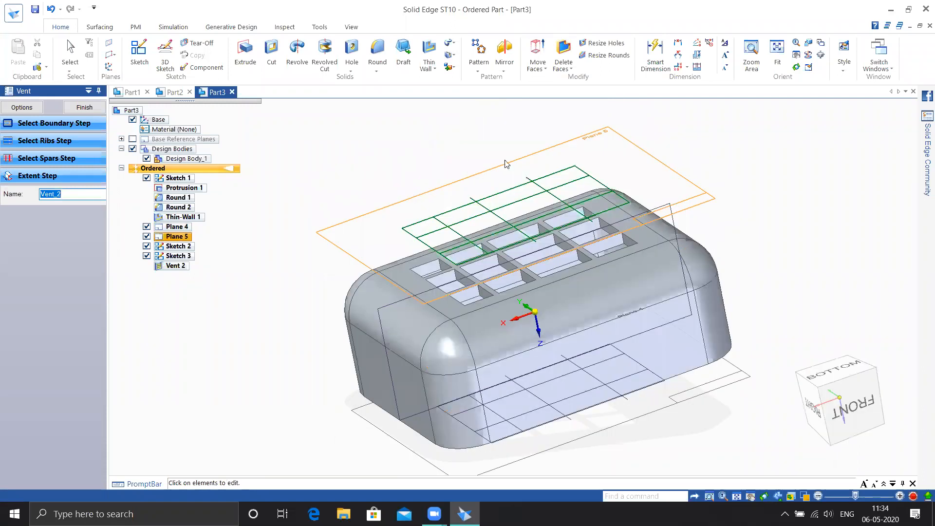
middle_click_drag(548, 317, 541, 348)
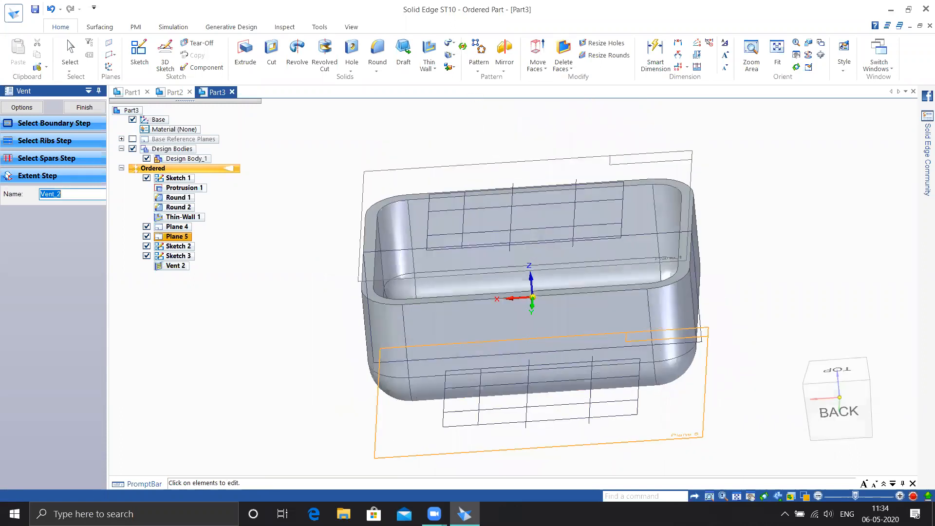
Finish the current vent feature and leave the Vent command
left_click(429, 68)
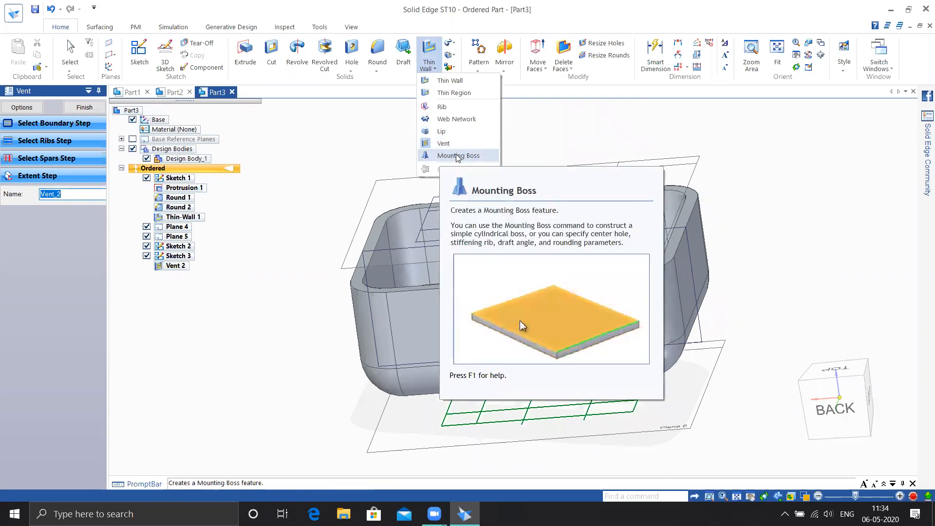
left_click(327, 177)
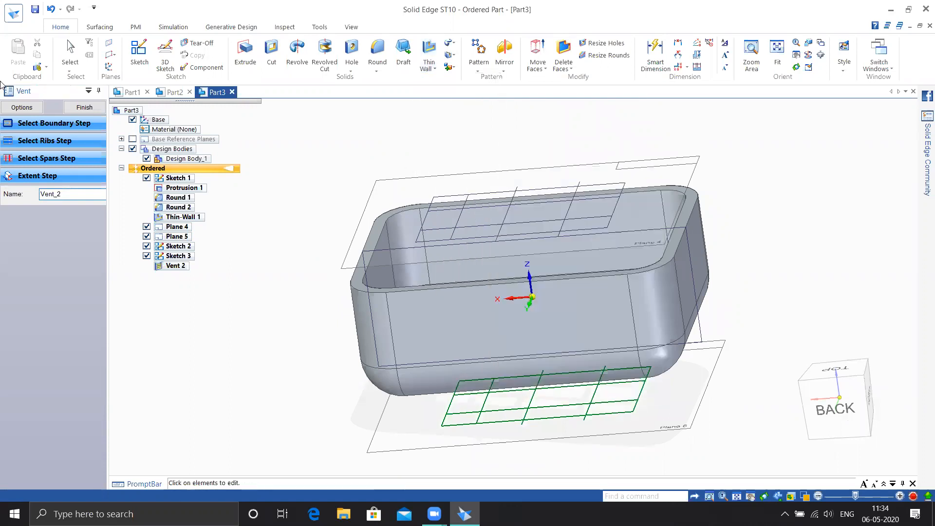
left_click(85, 108)
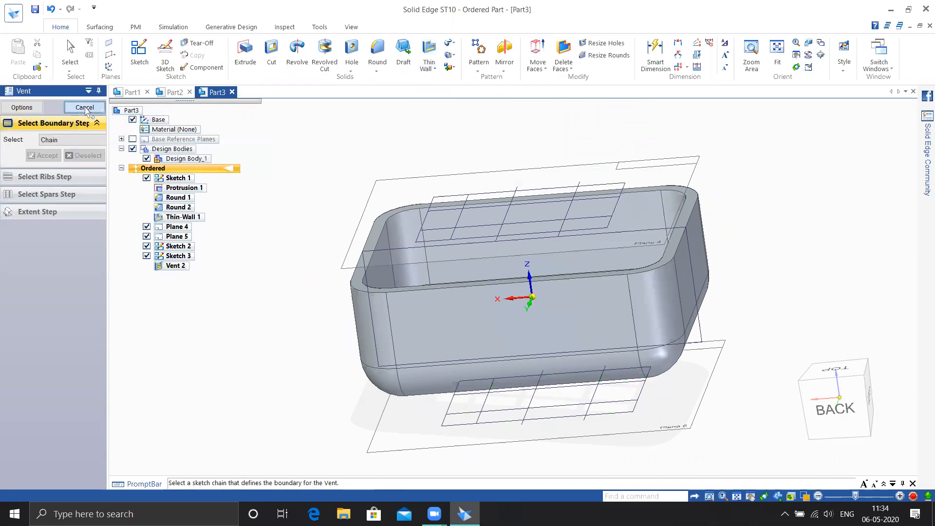
key("Escape")
middle_click_drag(369, 158, 298, 157)
Delete Vent 2, Sketch 3, Sketch 2, Plane 5 and Plane 4 from the model, leaving only the thin-walled tray
left_click(165, 269)
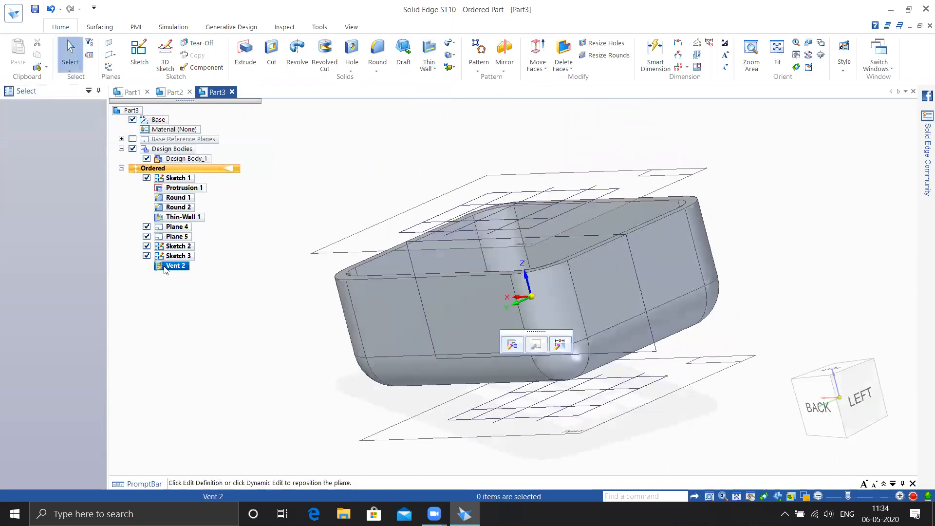
key("Delete")
left_click(177, 255)
key("Delete")
key("Delete")
left_click(176, 236)
key("Delete")
left_click(179, 227)
key("Delete")
middle_click_drag(282, 246, 307, 326)
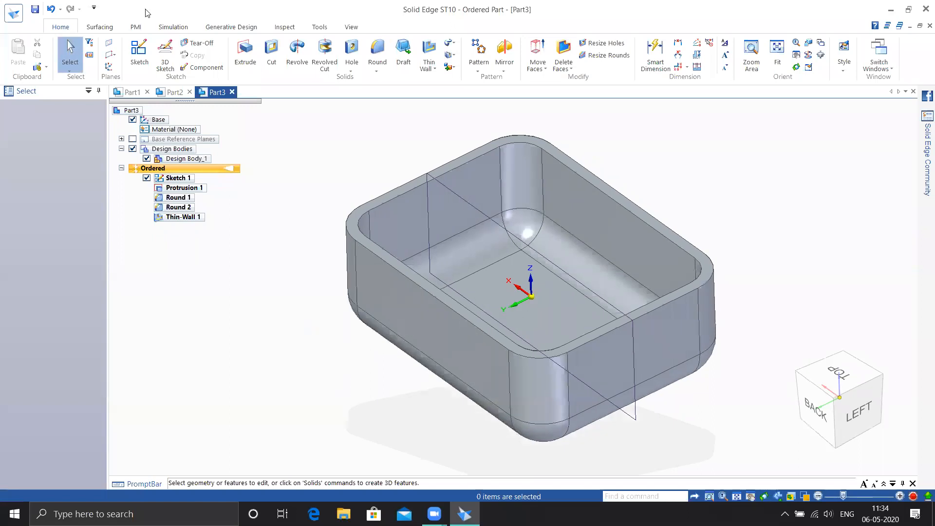
Start a Mounting Boss feature on a parallel plane 60 mm above the tray's inner floor
left_click(429, 66)
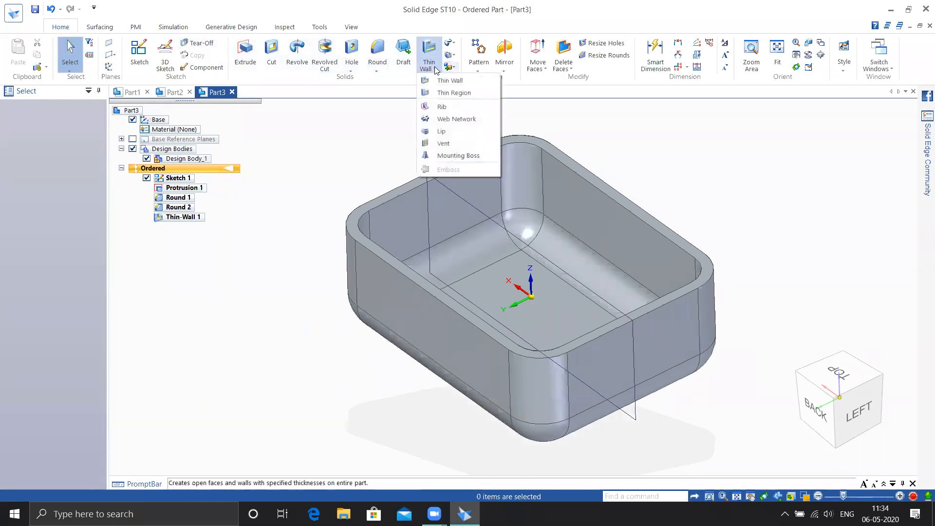
left_click(446, 156)
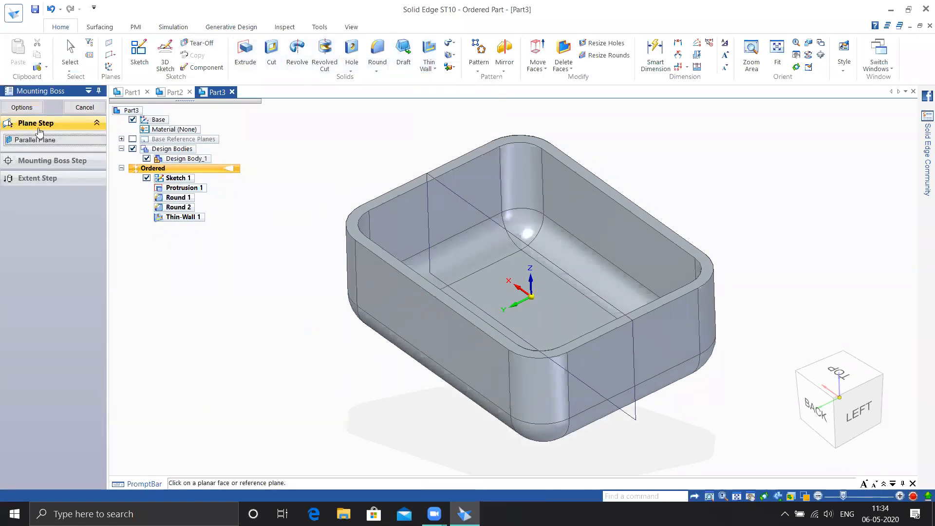
left_click(486, 290)
middle_click_drag(480, 282, 476, 239)
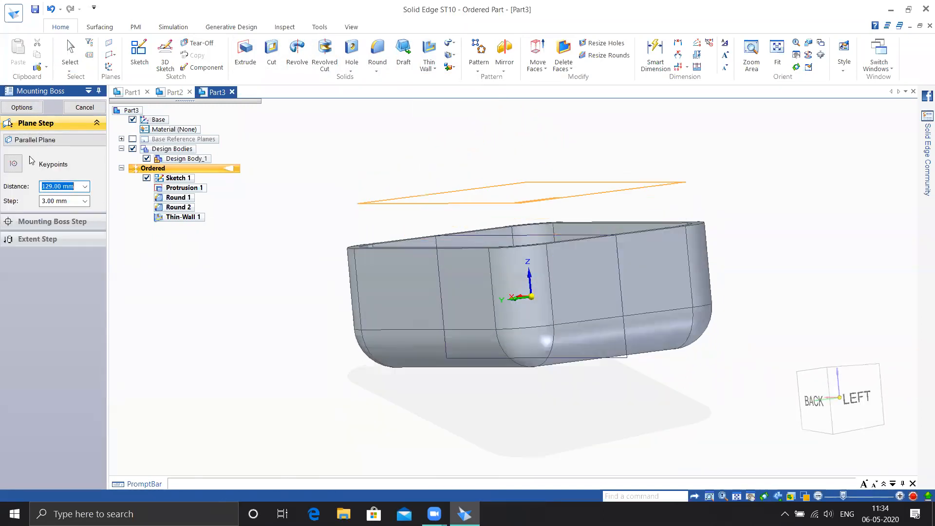
middle_click_drag(476, 344, 481, 305)
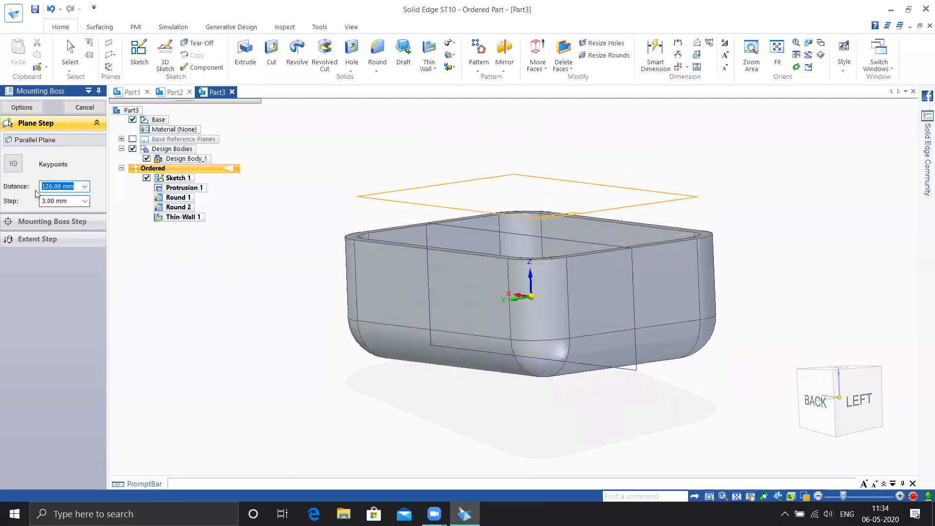
middle_click_drag(475, 294, 458, 316)
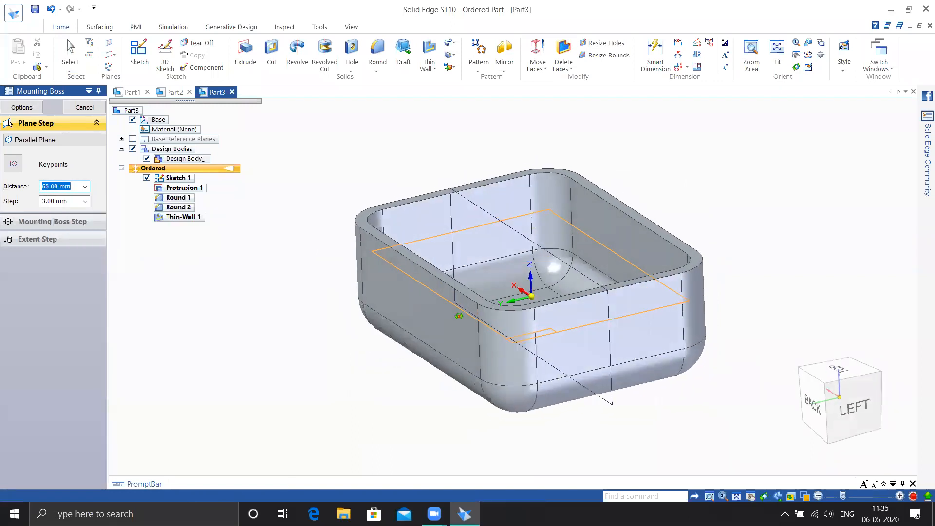
key("Return")
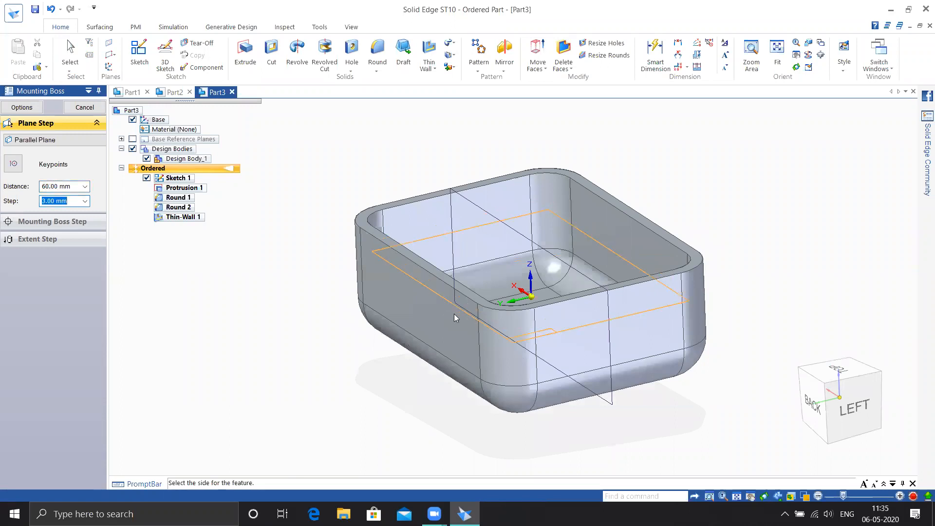
left_click(454, 314)
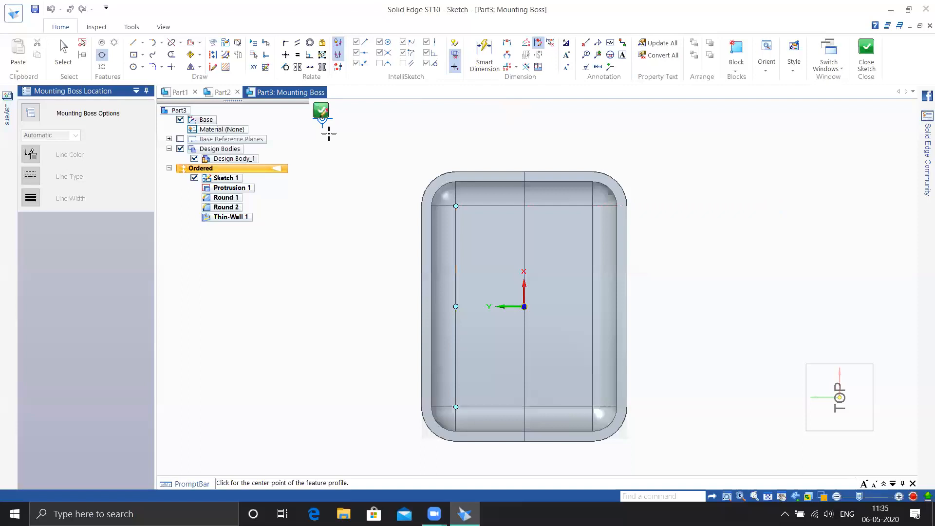
Place four mounting boss centre points in a roughly rectangular layout around the origin inside the tray
left_click(102, 55)
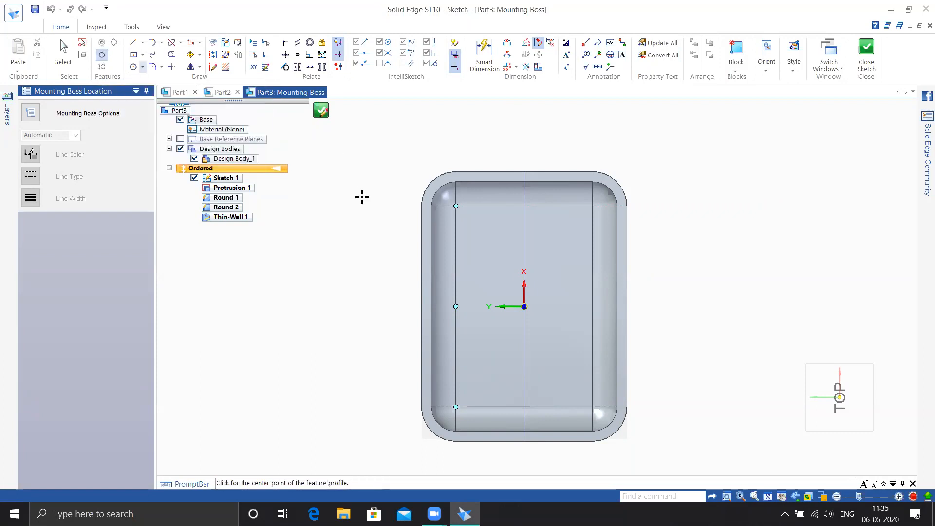
left_click(483, 248)
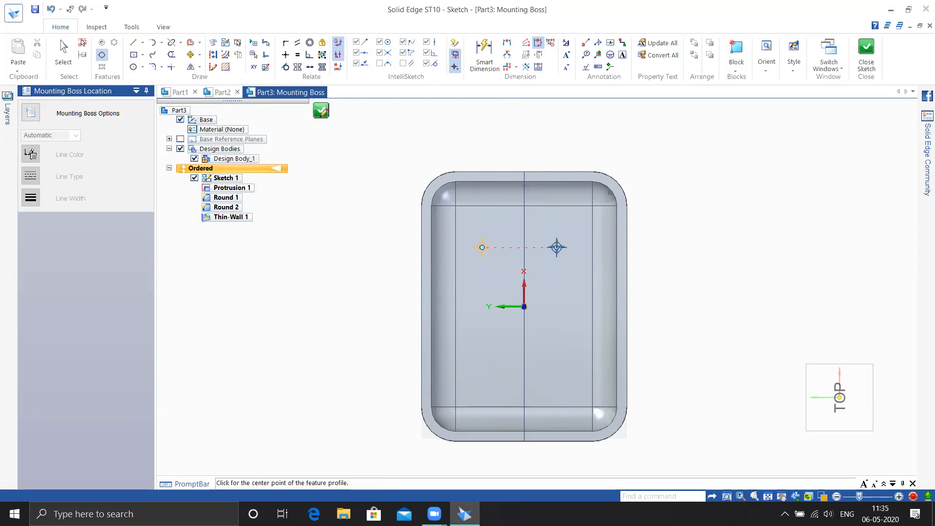
left_click(488, 359)
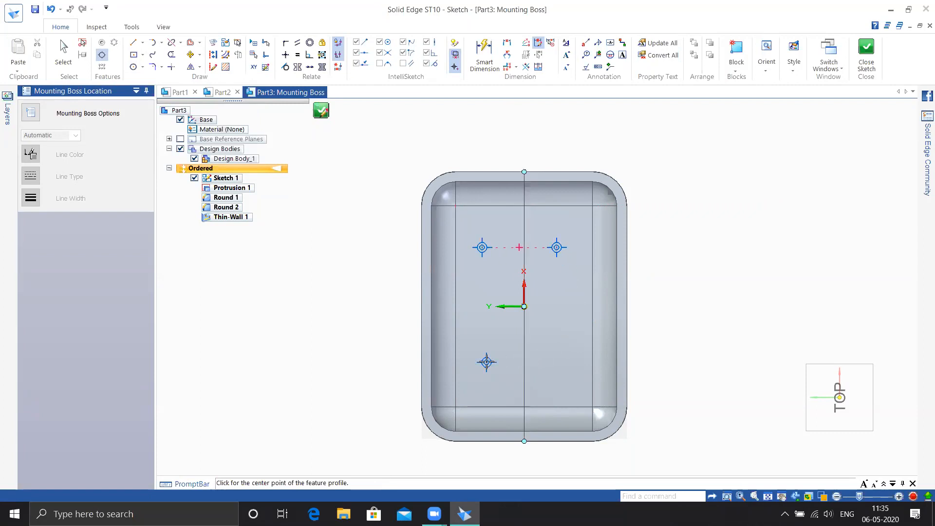
left_click(557, 359)
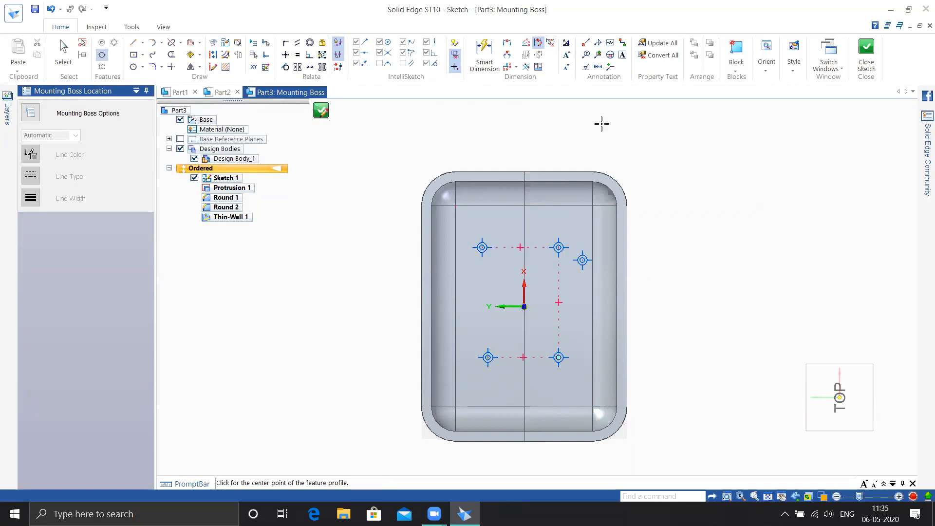
Dimension the upper-left boss centre 75 mm from the tray's upper short outer edge
left_click(485, 55)
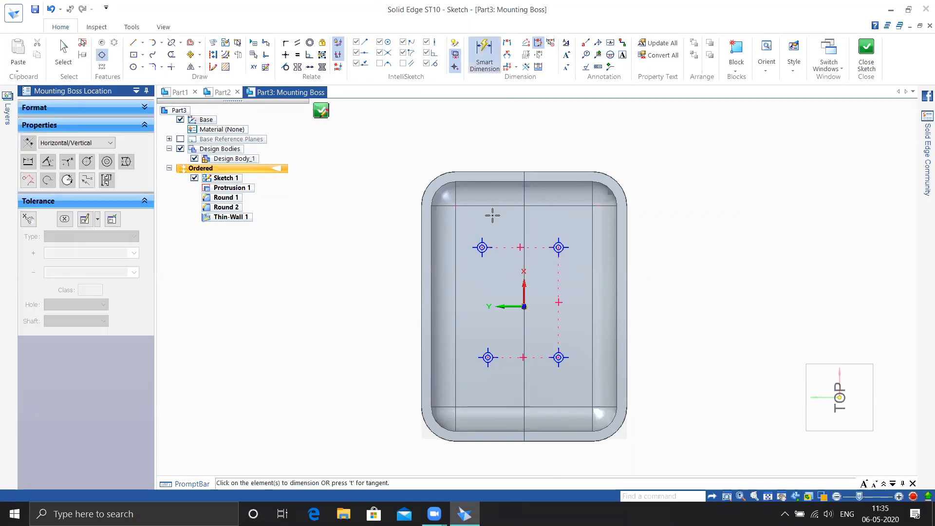
left_click(483, 173)
left_click(483, 248)
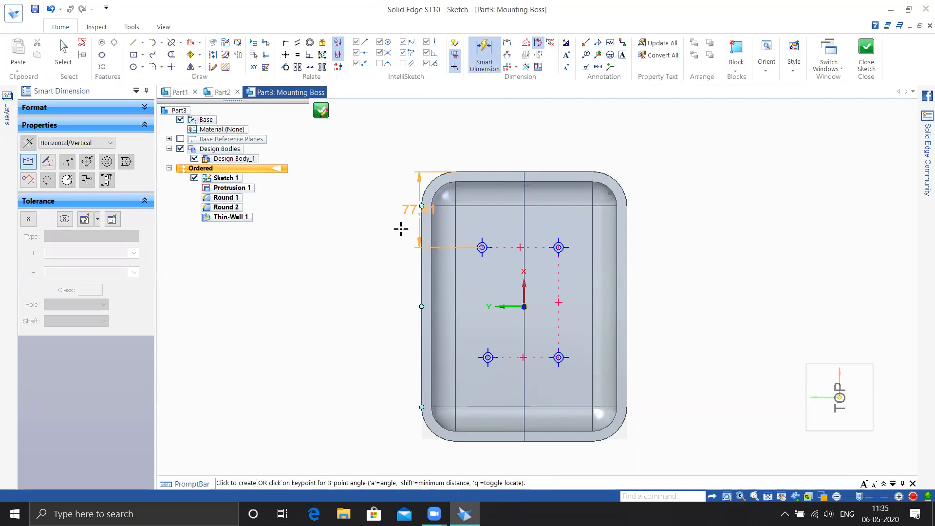
left_click(391, 290)
type("75")
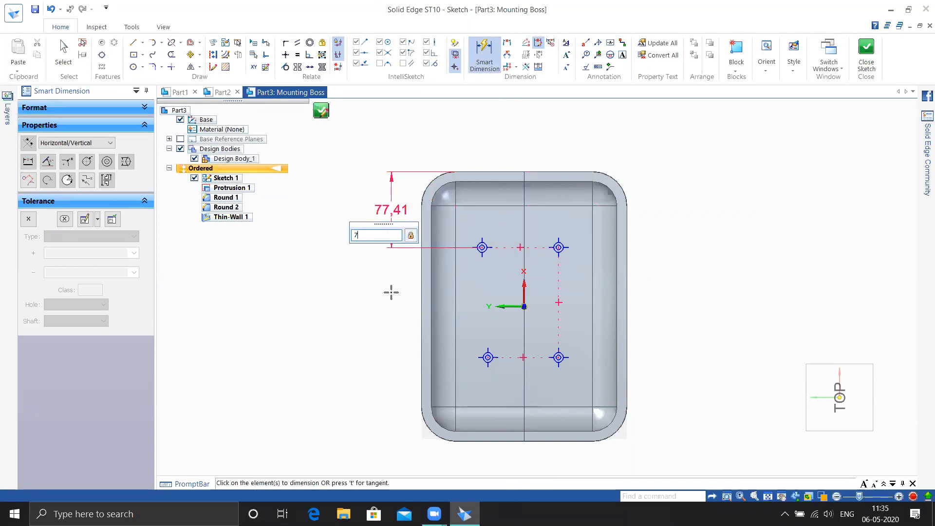
key("Return")
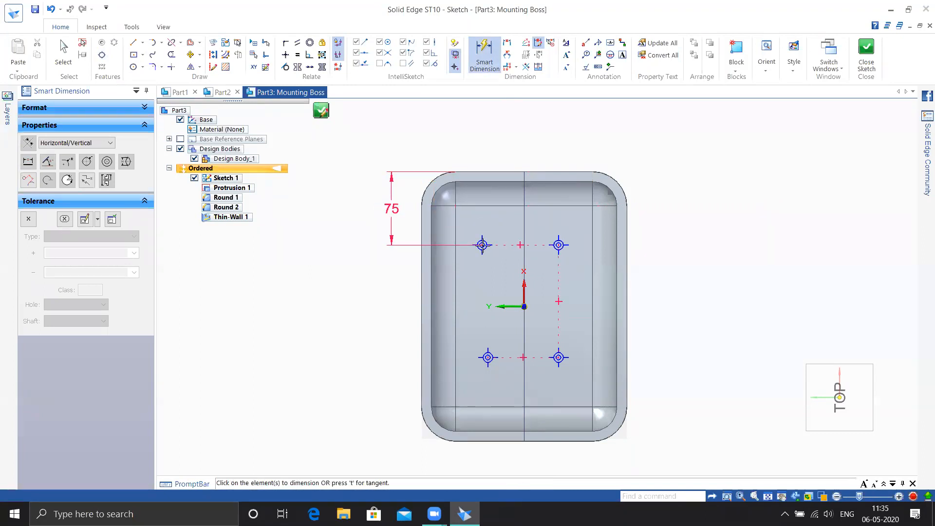
Dimension the upper-left boss centre 60 mm from the tray's left long outer edge
left_click(422, 214)
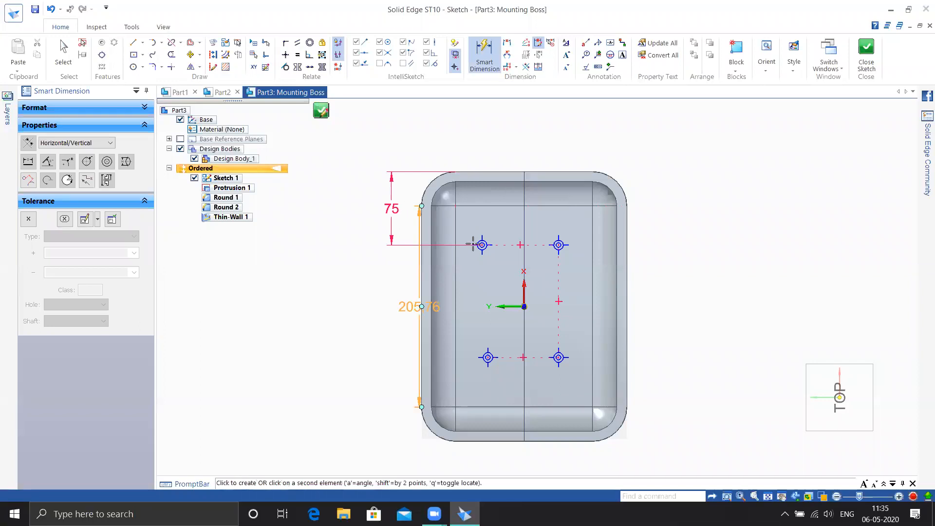
left_click(482, 245)
left_click(605, 141)
type("60")
key("Return")
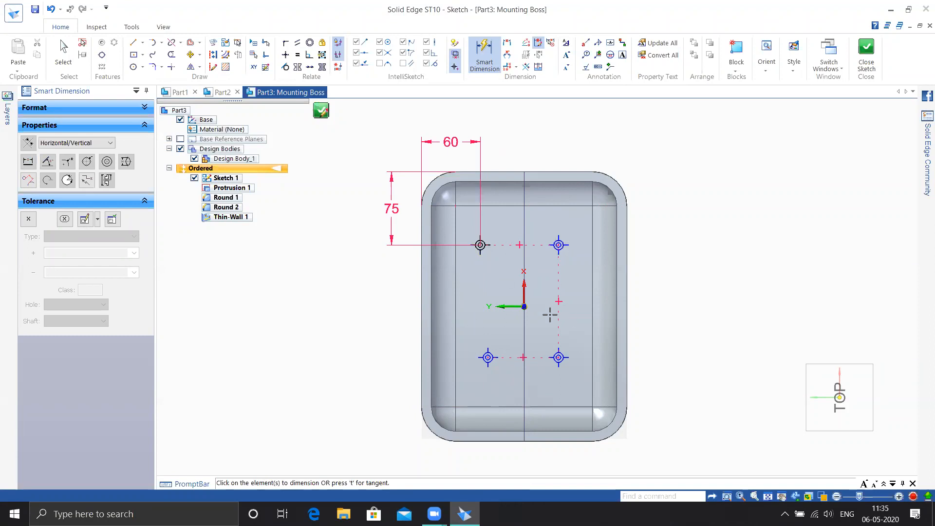
Close the boss location sketch and extend the four mounting bosses down to the tray floor
left_click(866, 51)
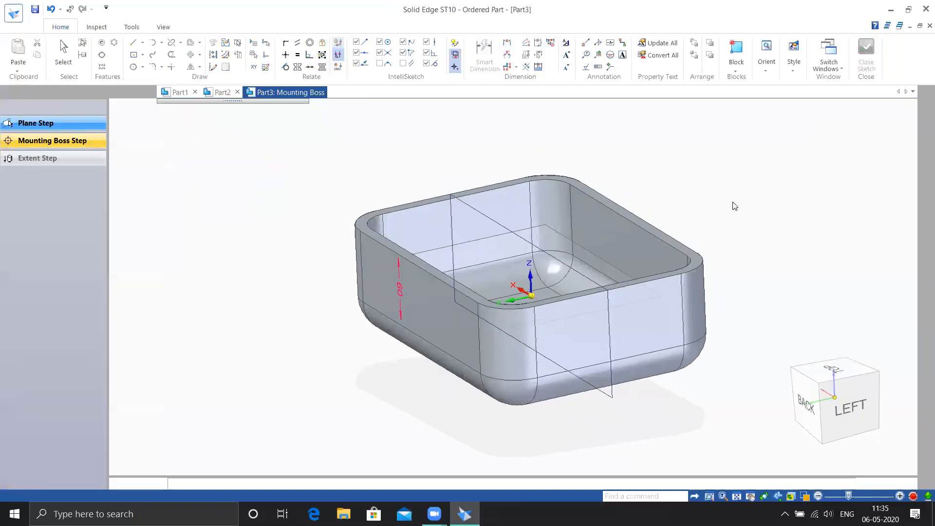
middle_click_drag(721, 207, 720, 211)
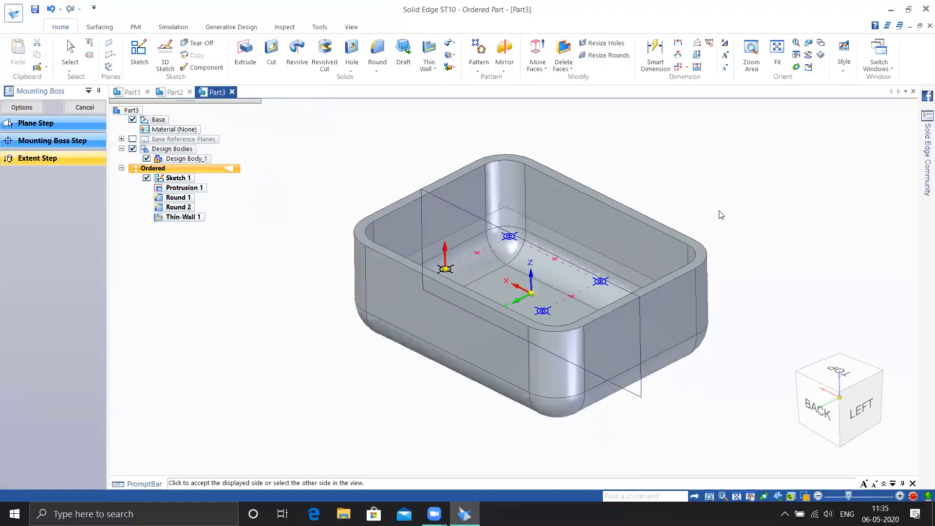
middle_click_drag(474, 269, 475, 301)
left_click(475, 301)
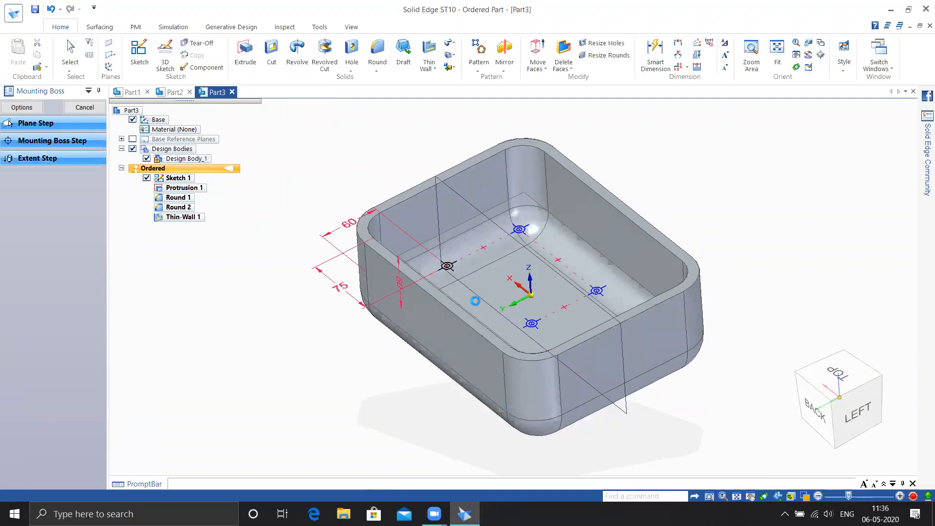
middle_click_drag(680, 195, 715, 191)
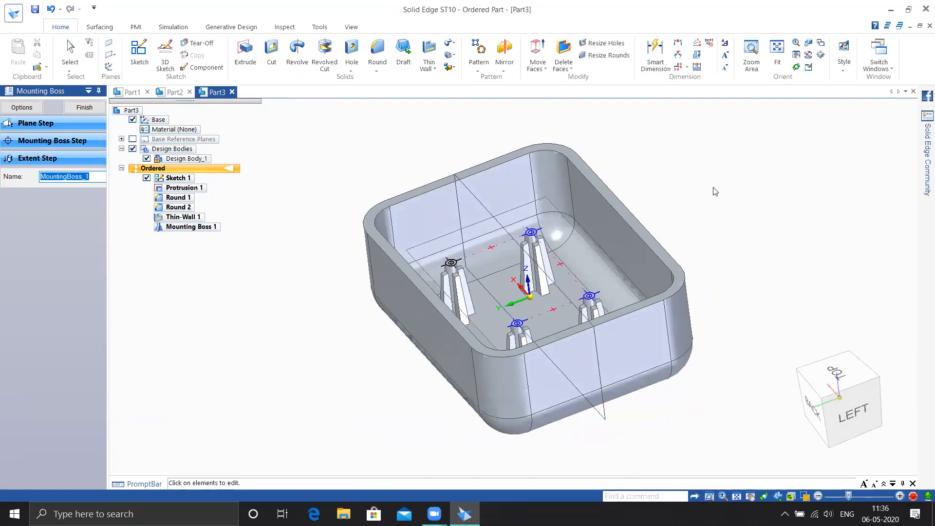
Set the boss diameter to 15 mm in the mounting boss options and apply it
left_click(32, 109)
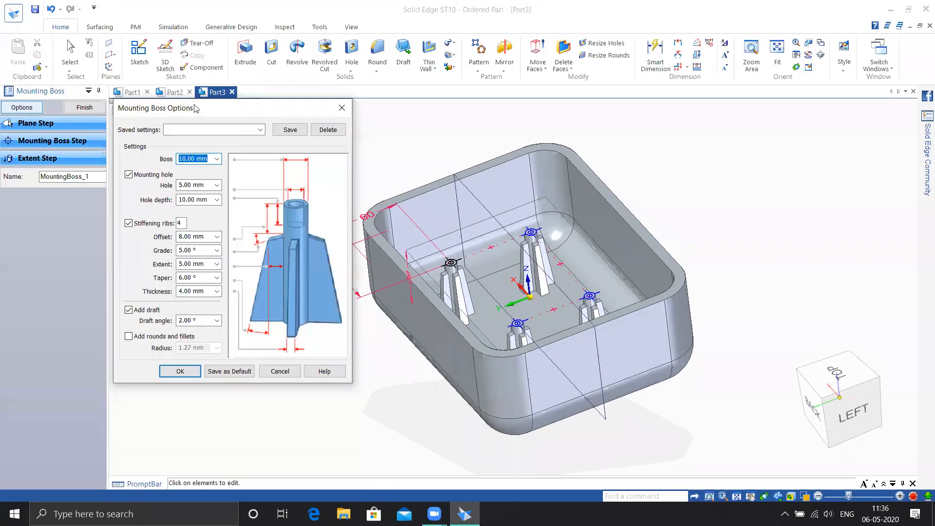
left_click_drag(194, 108, 177, 27)
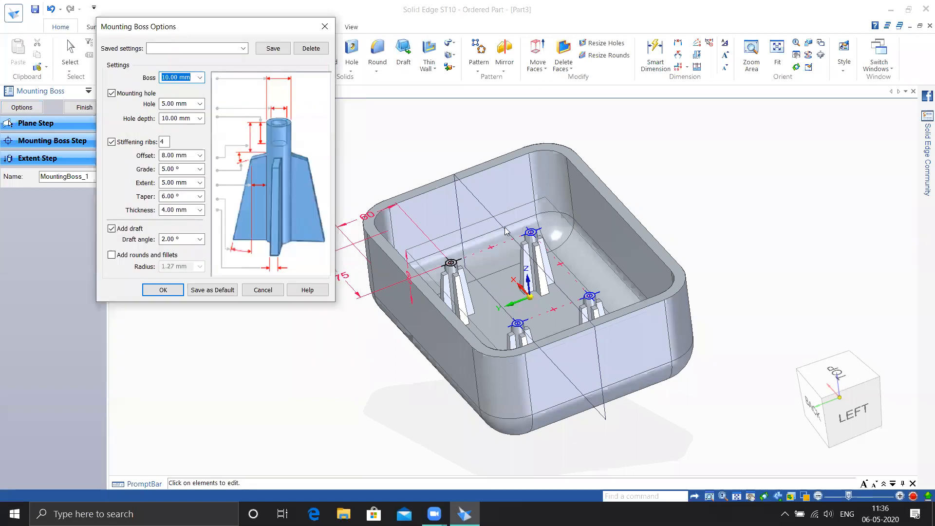
scroll(506, 231, "up", 5)
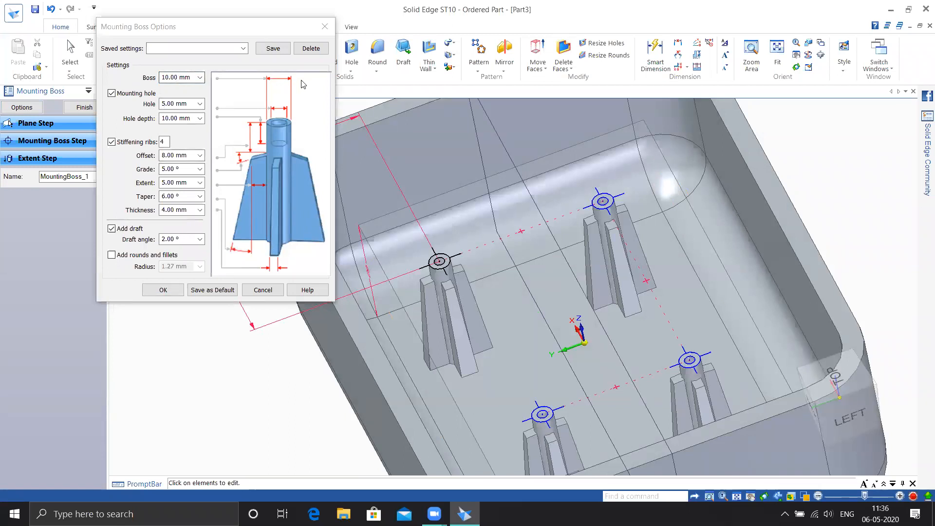
left_click(188, 78)
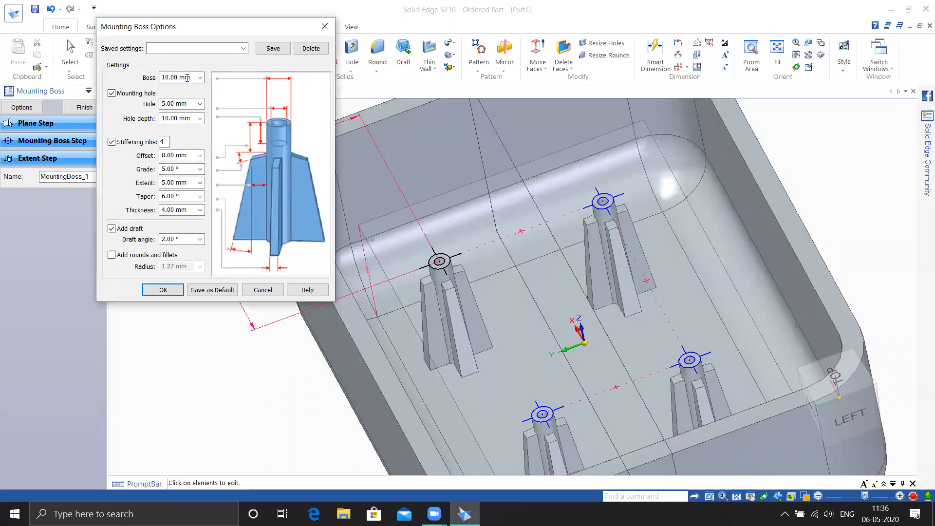
double_click(188, 78)
key("Return")
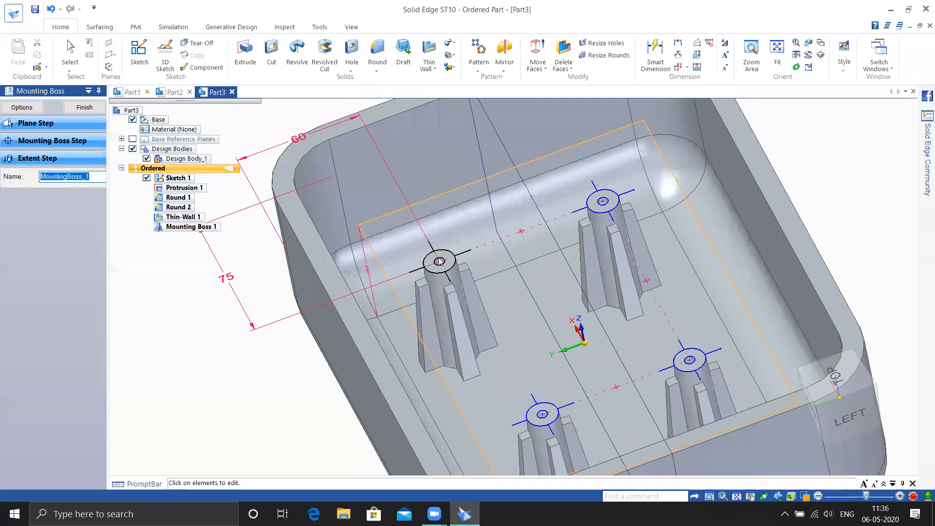
Set the mounting hole diameter to 8 mm and the number of stiffening ribs to 5
left_click(21, 107)
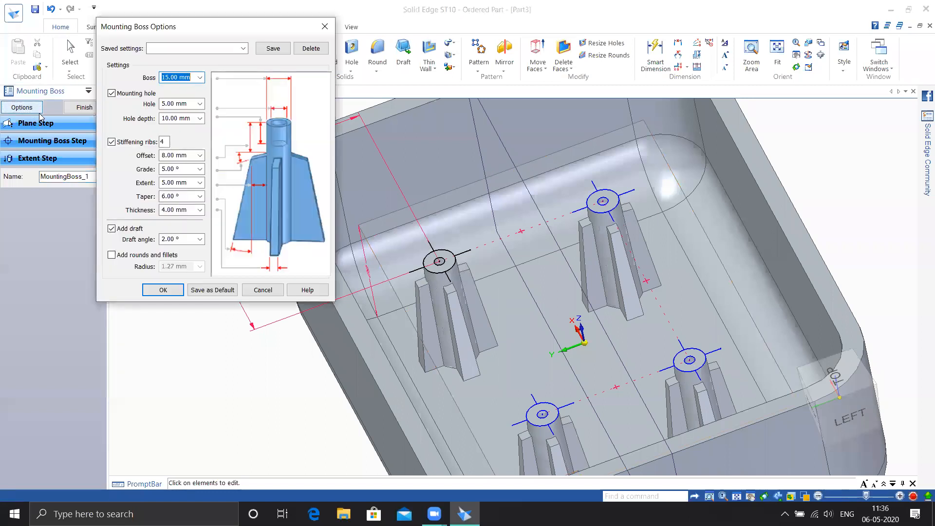
left_click(184, 102)
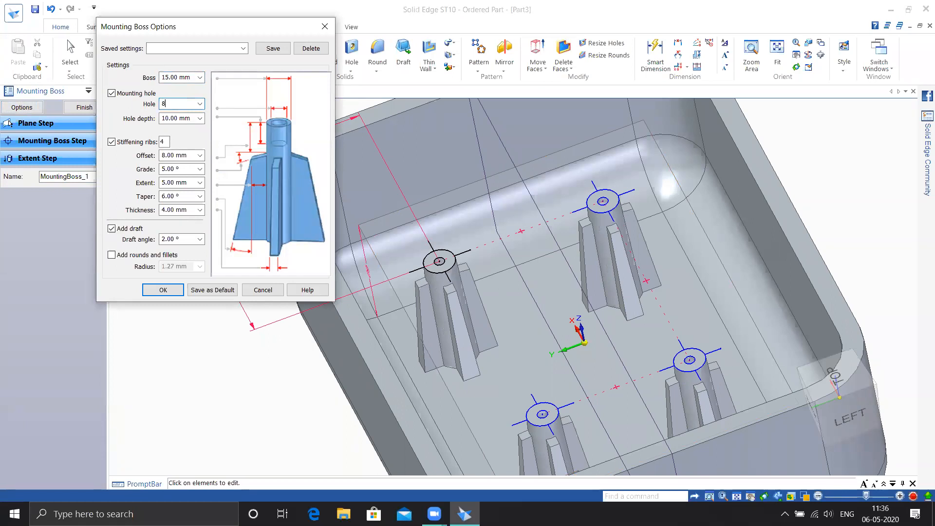
key("Return")
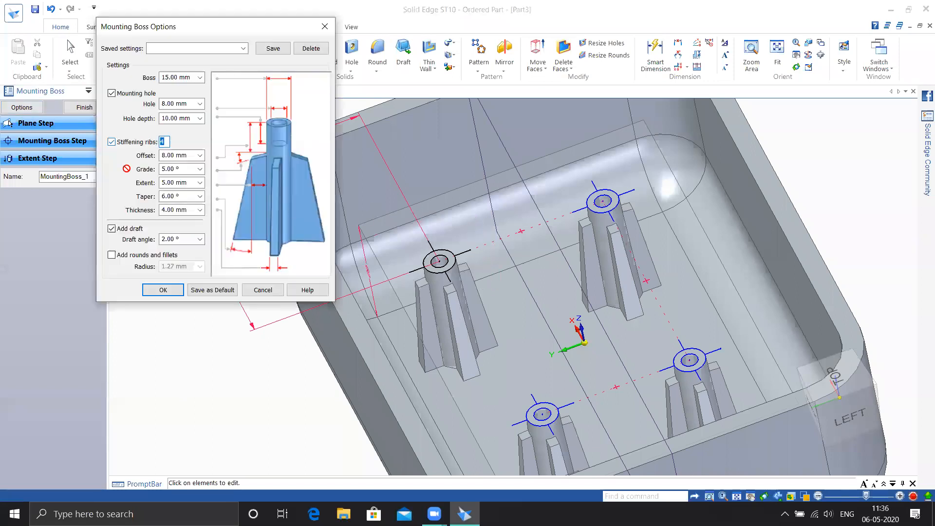
type("5")
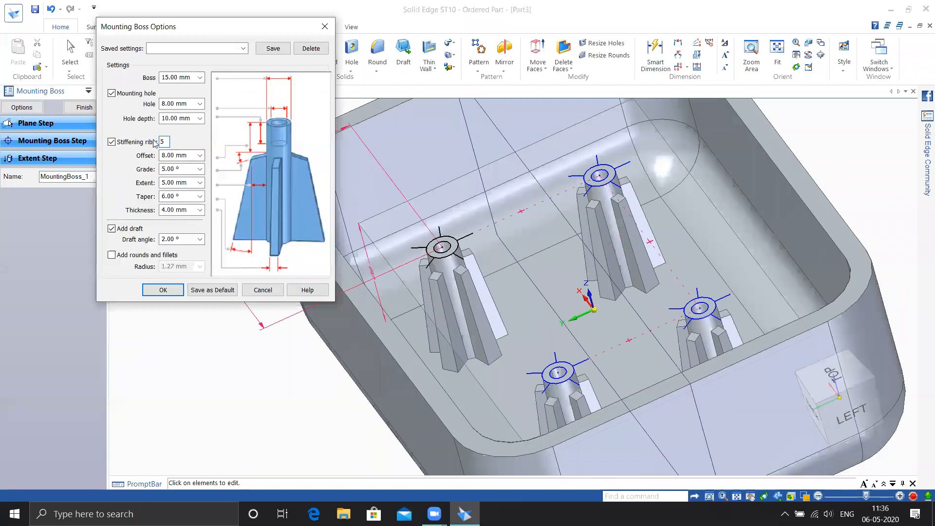
Set the number of stiffening ribs to 3 and the rib grade to 25° in the mounting boss options and apply them
key("Return")
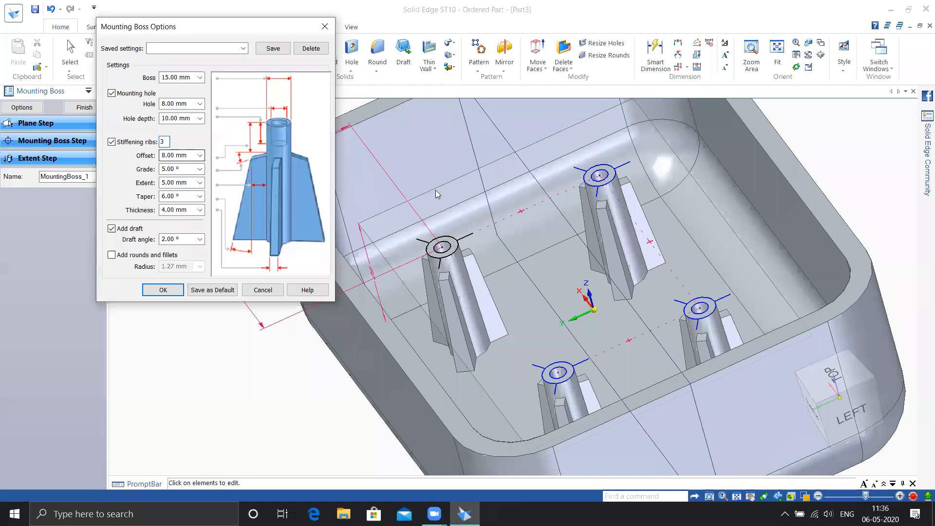
middle_click_drag(435, 190, 426, 191)
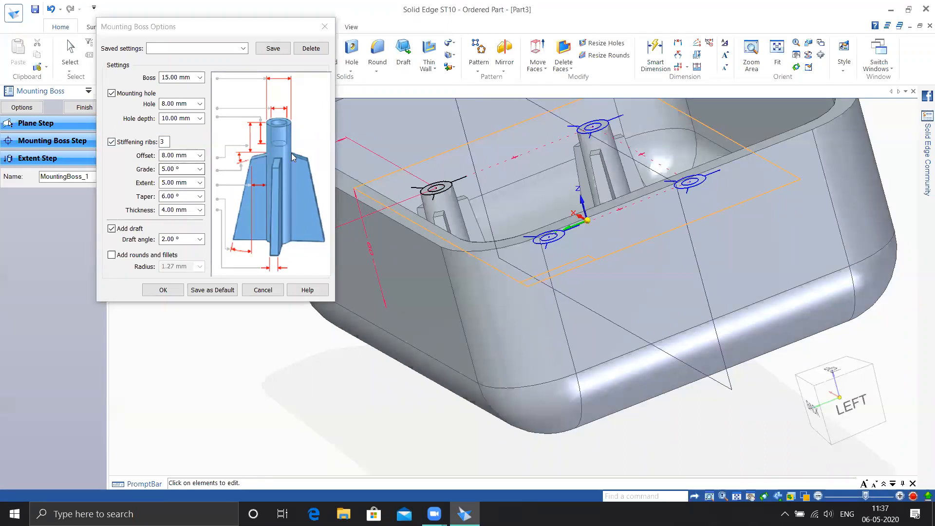
left_click(186, 170)
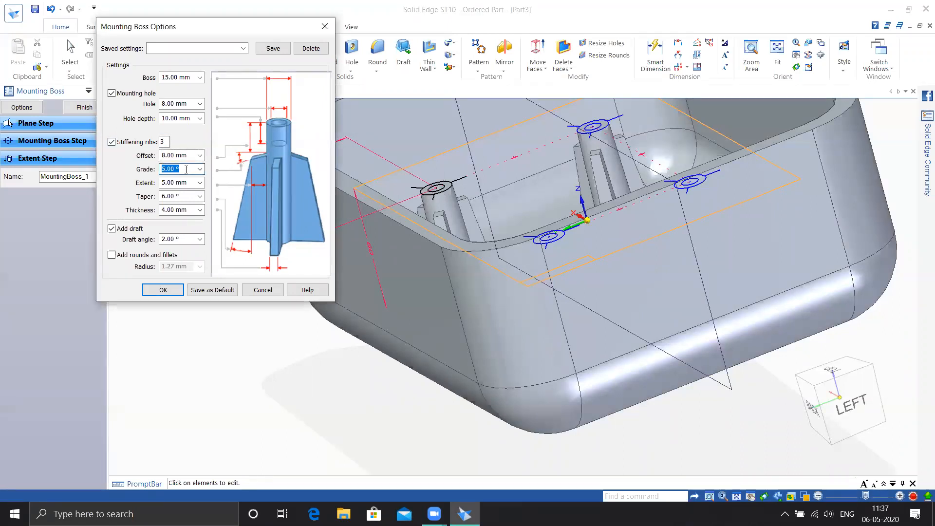
key("Return")
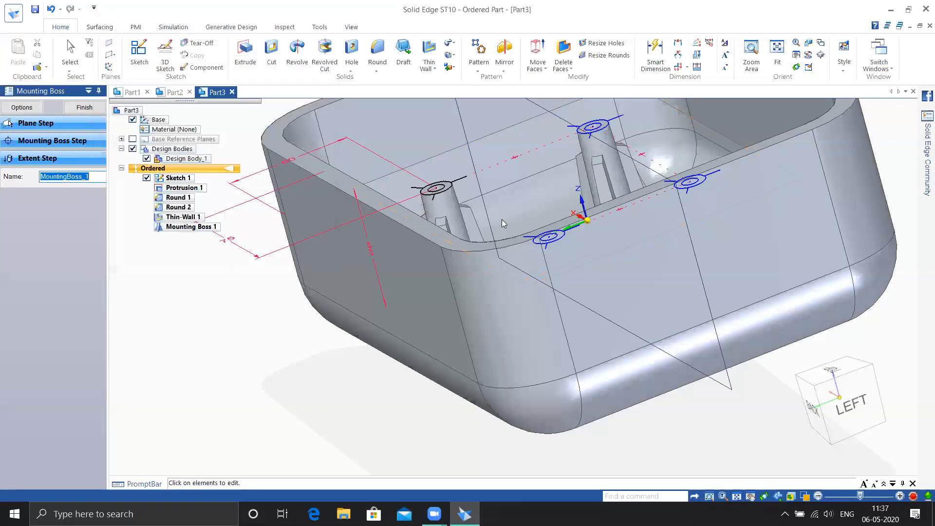
middle_click_drag(479, 229, 415, 228)
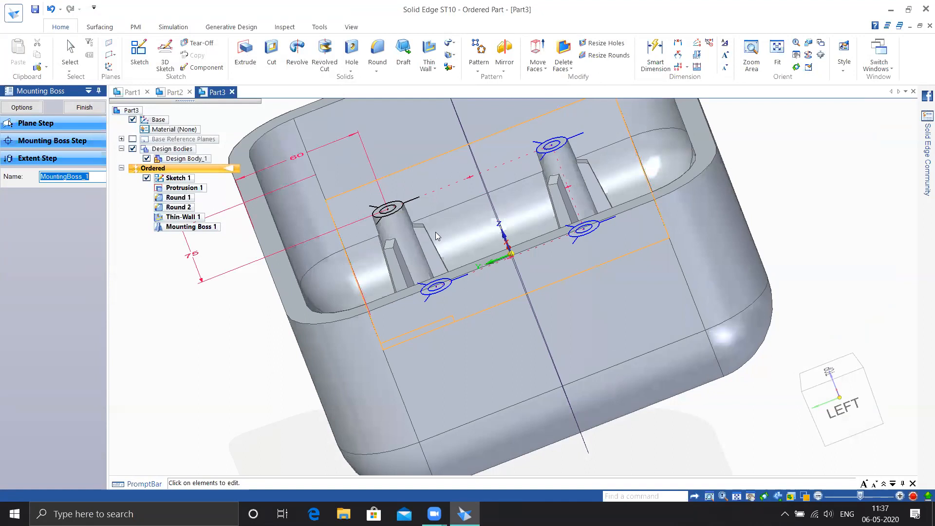
Enable rounds and fillets for the mounting bosses in the mounting boss options and apply the change
left_click(32, 108)
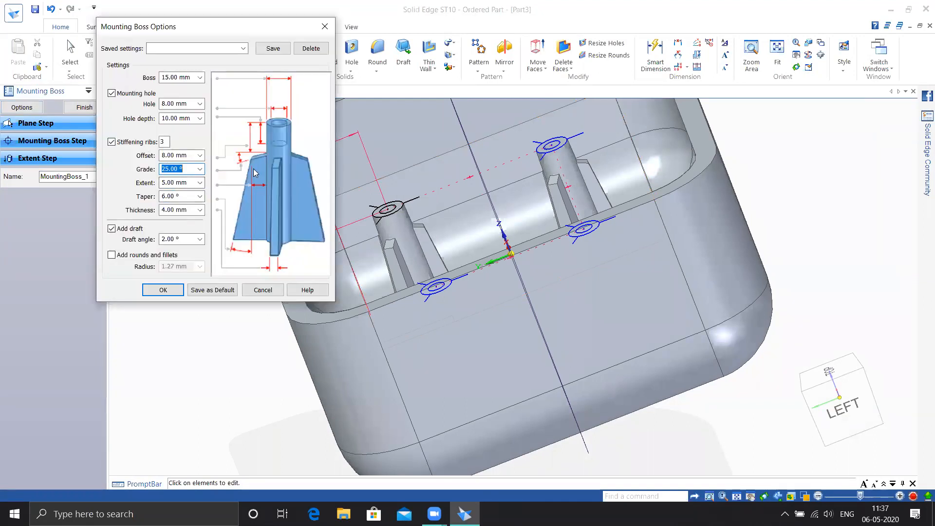
middle_click_drag(395, 213, 409, 234)
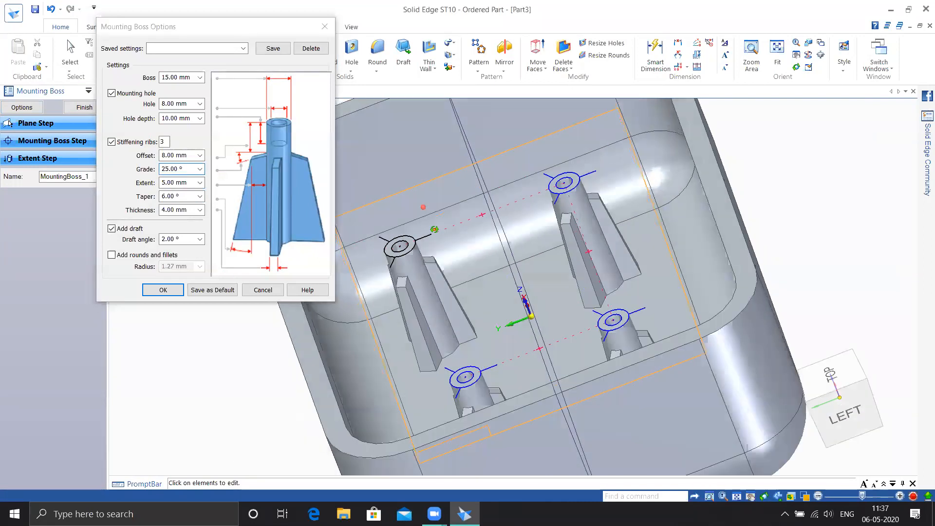
middle_click_drag(469, 266, 459, 291)
middle_click_drag(450, 251, 449, 243)
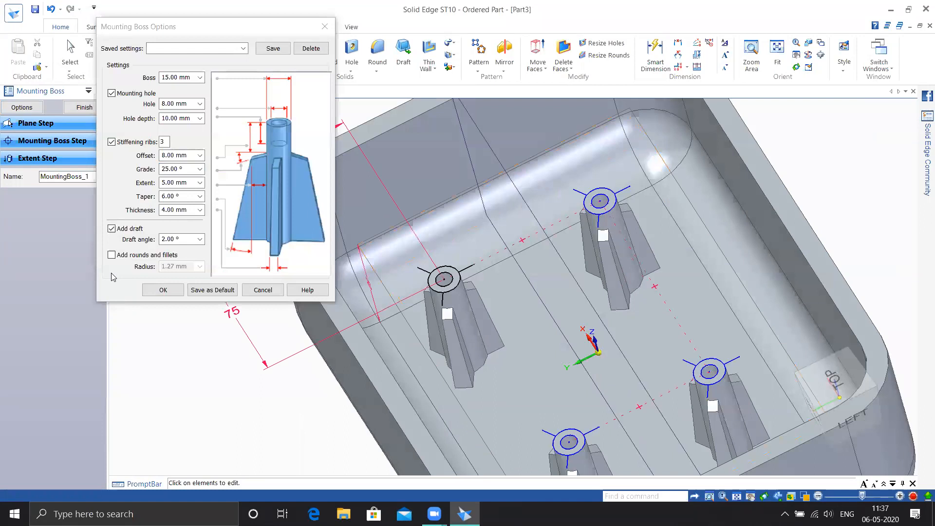
left_click(115, 255)
left_click(163, 291)
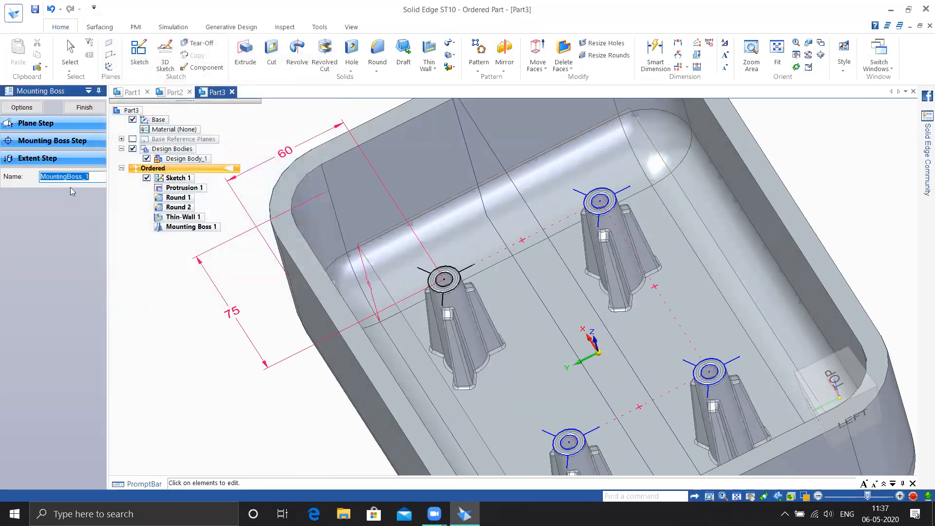
left_click(207, 355)
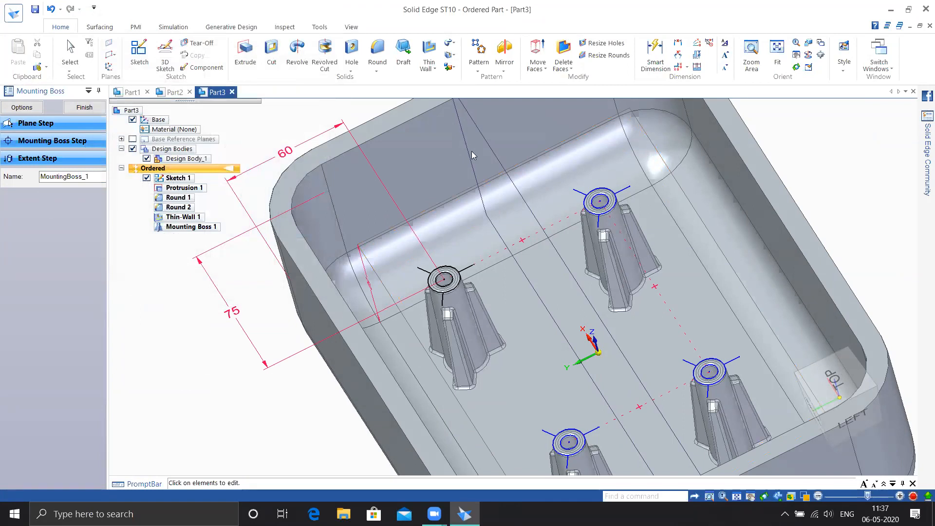
Finish the mounting boss feature and display the tray shaded without visible edges
scroll(384, 246, "down", 3)
middle_click_drag(668, 236, 707, 228)
left_click(90, 108)
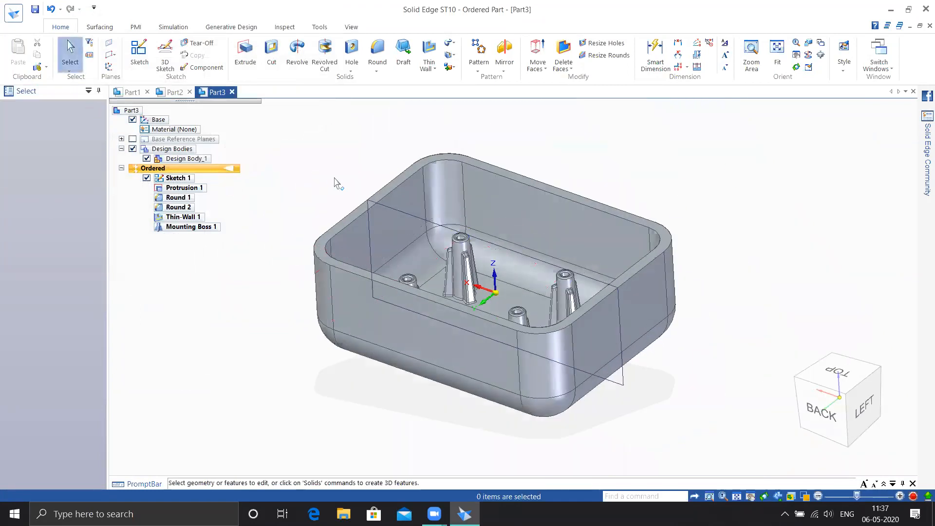
left_click(805, 496)
left_click(868, 458)
mouse_move(733, 304)
middle_mouse_down()
mouse_move(740, 299)
mouse_move(728, 343)
mouse_move(747, 261)
mouse_move(797, 276)
mouse_move(708, 294)
mouse_move(718, 299)
middle_mouse_up()
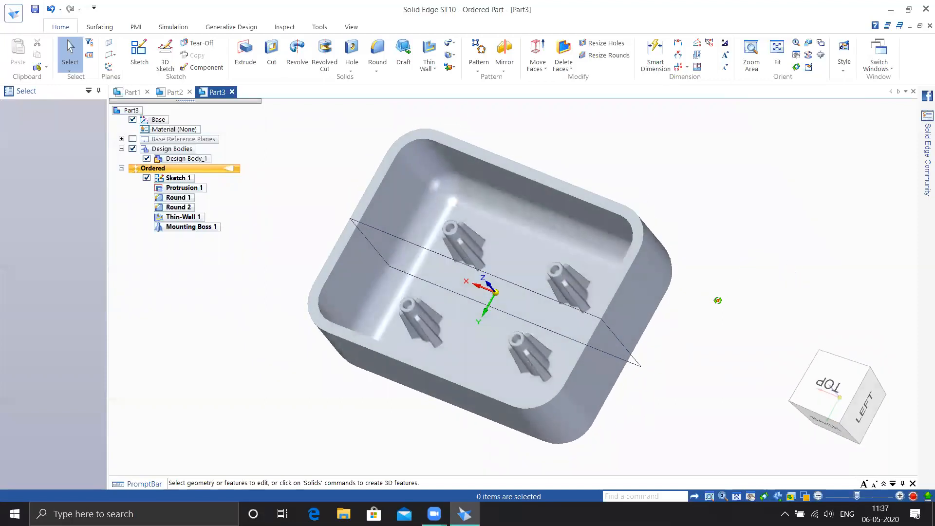
middle_click_drag(704, 235, 708, 192)
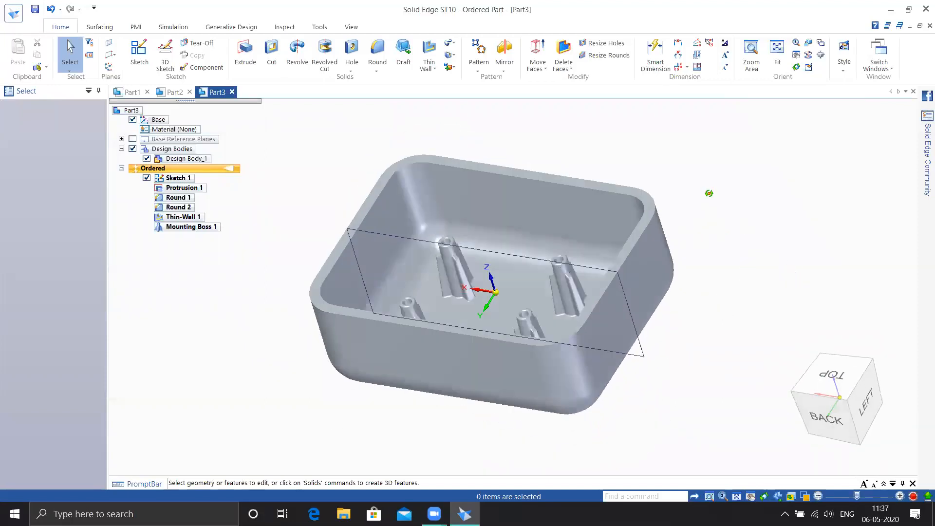
left_click(429, 67)
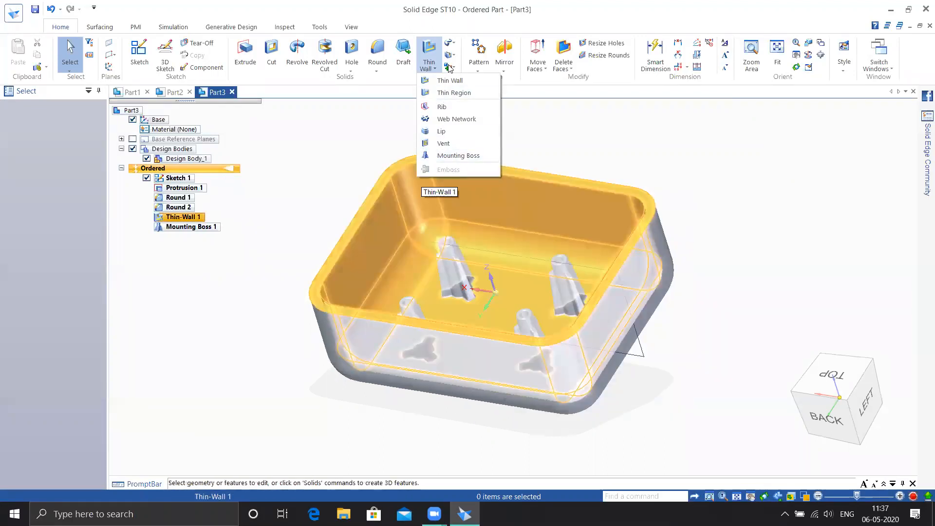
left_click(450, 68)
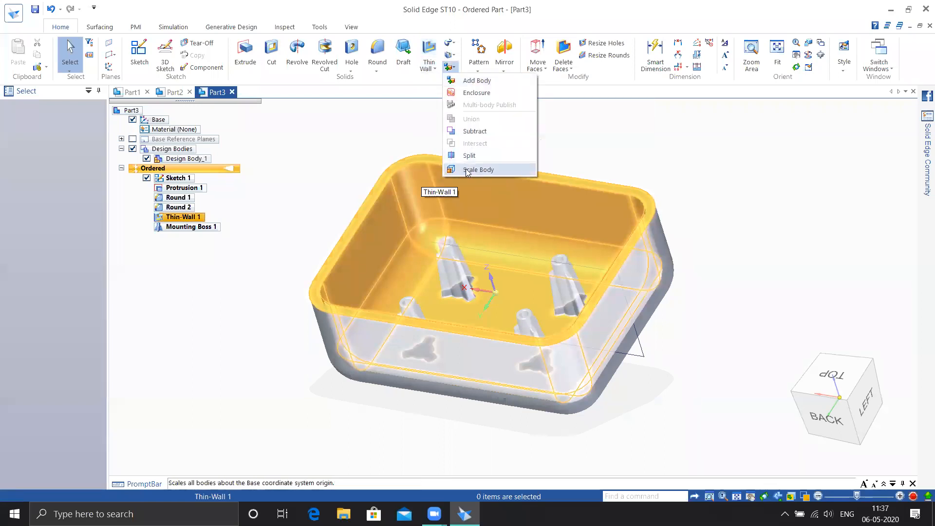
left_click(381, 141)
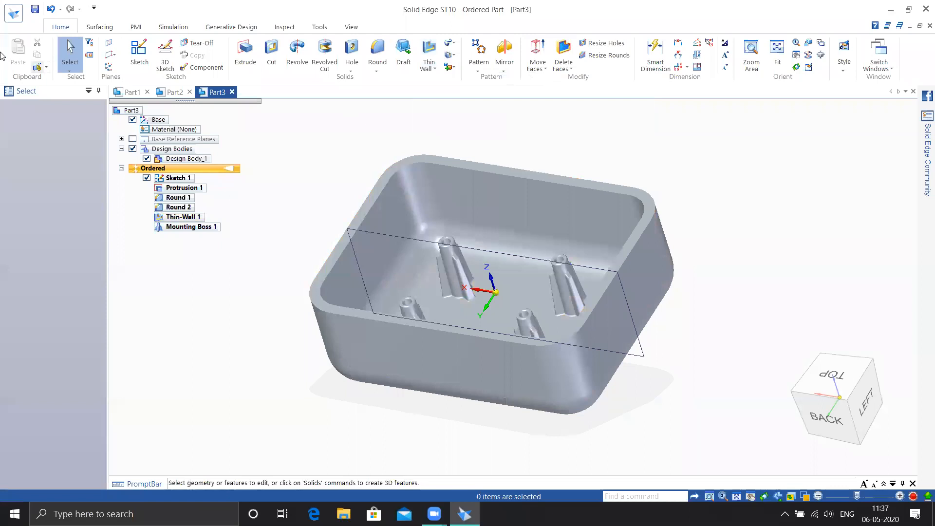
Create a new ISO Metric Part document and start a sketch on the top (XY) plane
left_click(14, 13)
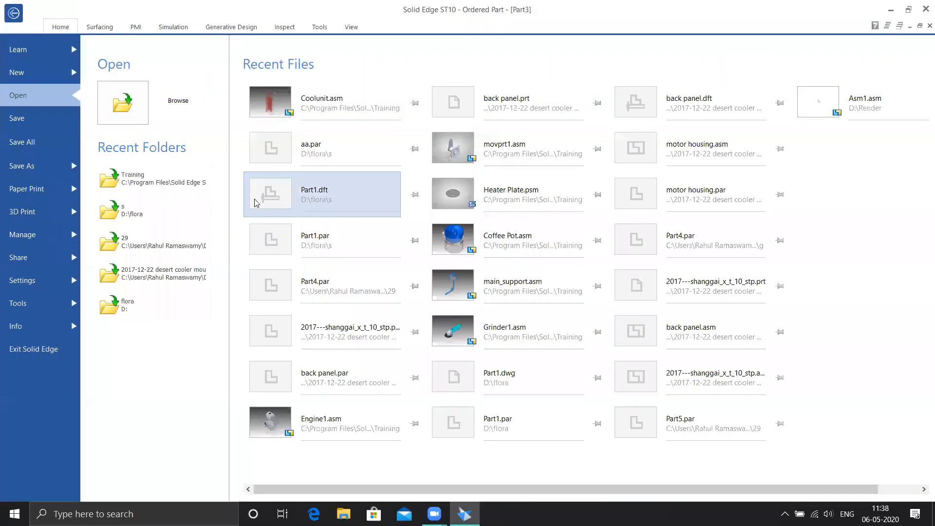
mouse_move(33, 73)
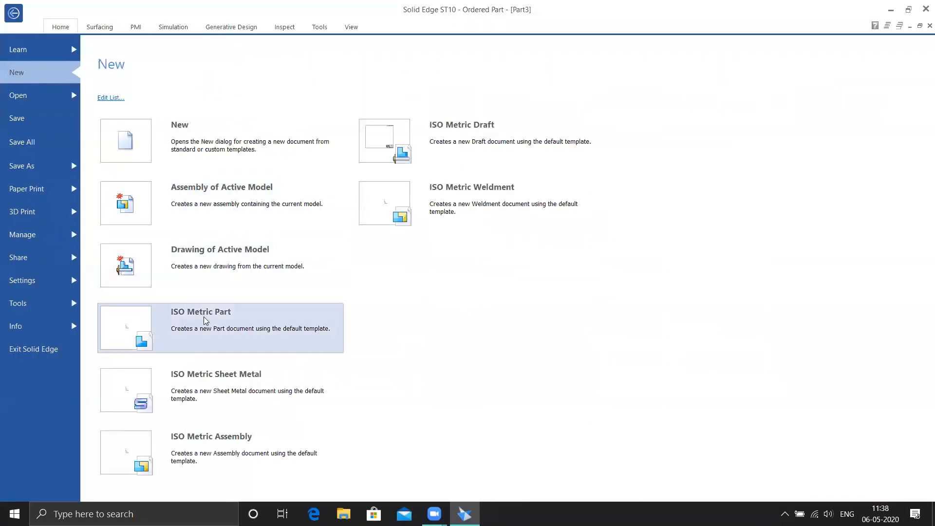
left_click(341, 322)
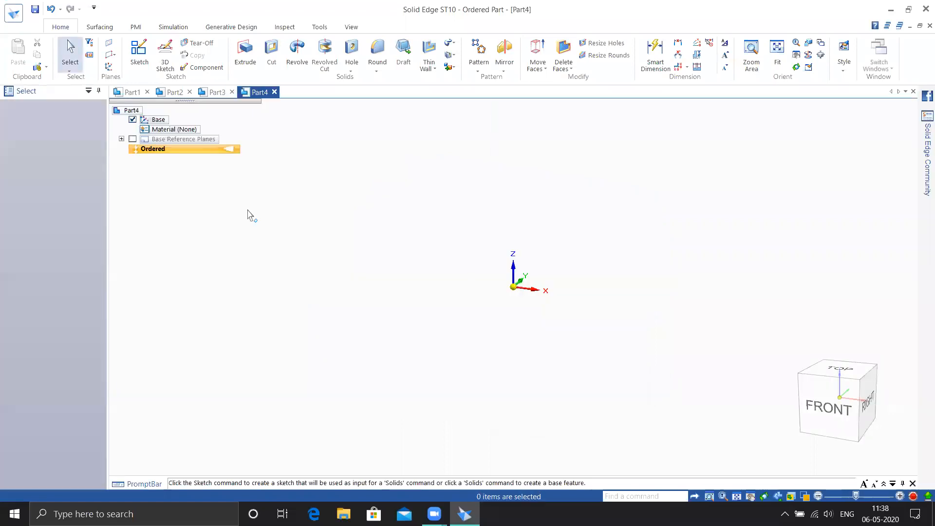
left_click(144, 52)
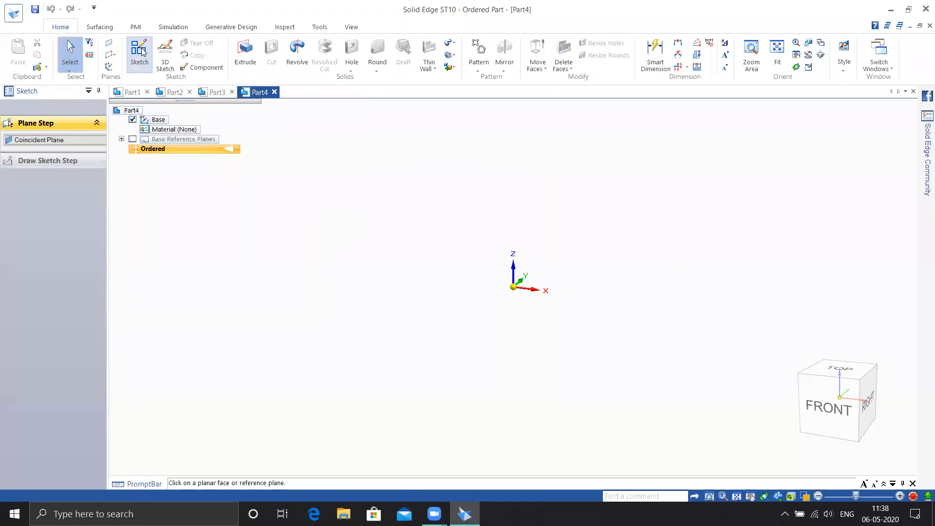
left_click(545, 285)
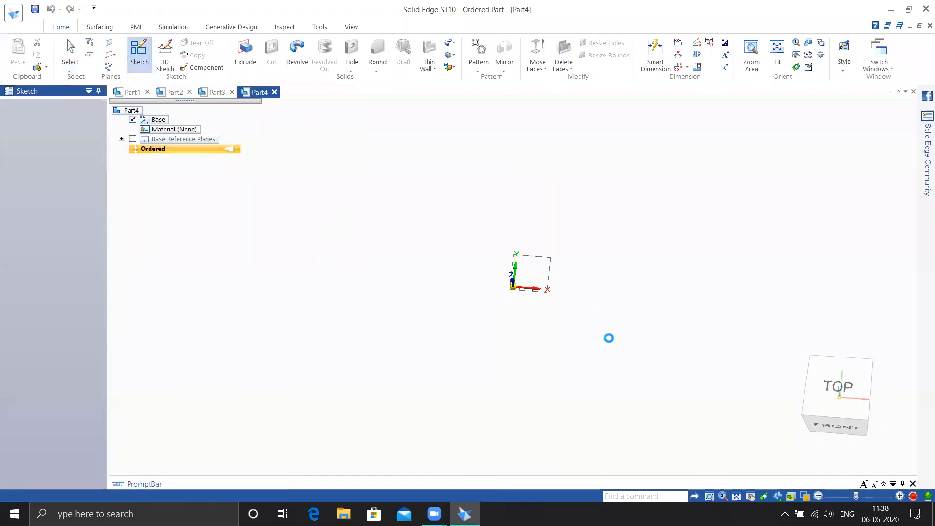
Sketch a large horizontal rectangle centred on the origin
left_click(134, 54)
left_click(537, 287)
left_click(745, 425)
middle_click(507, 322)
scroll(361, 232, "down", 2)
scroll(363, 236, "down", 1)
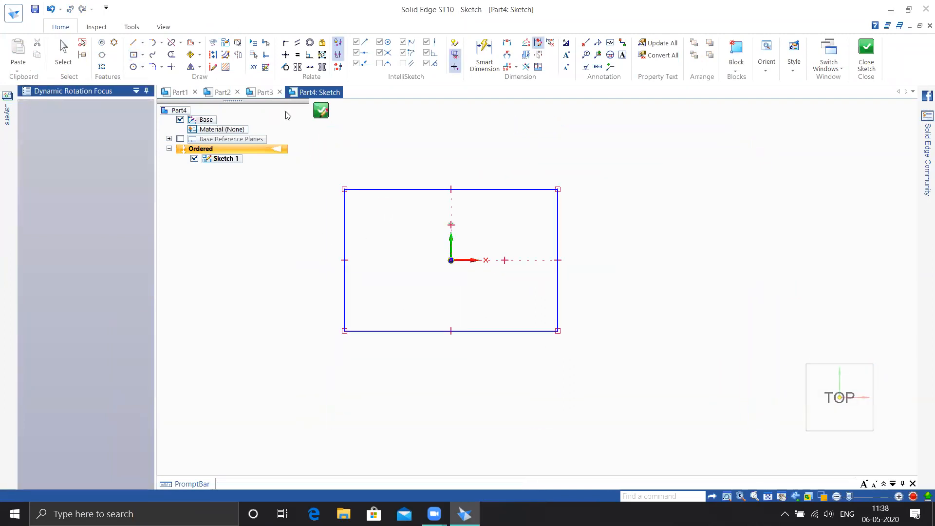
Draw a circle in the rectangle's lower right area and a smaller overlapping one directly below, crossing the rectangle's lower edge
left_click(133, 67)
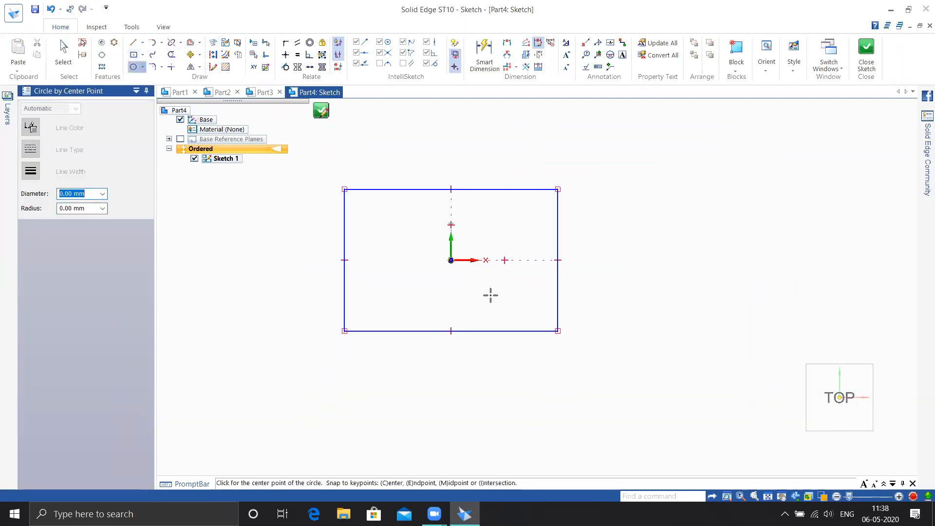
left_click(484, 294)
left_click(497, 313)
scroll(493, 349, "down", 2)
scroll(492, 349, "up", 5)
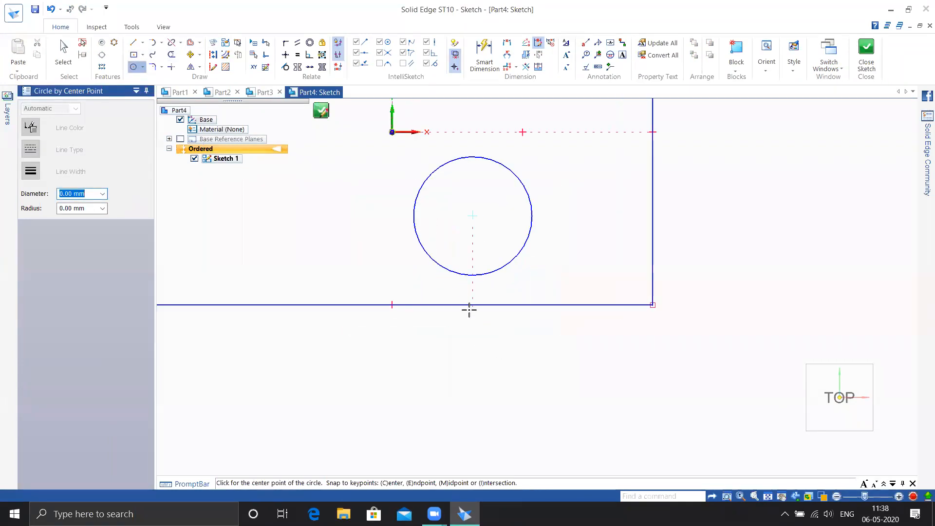
left_click(473, 292)
left_click(473, 332)
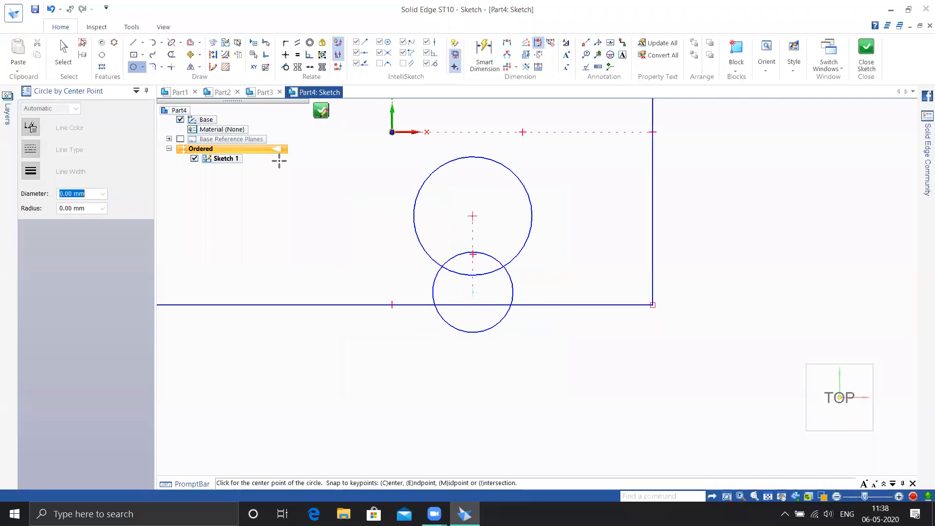
Draw a three-line U shape about 45 mm wide down from both sides of the smaller circle, below the rectangle's lower edge
left_click(133, 43)
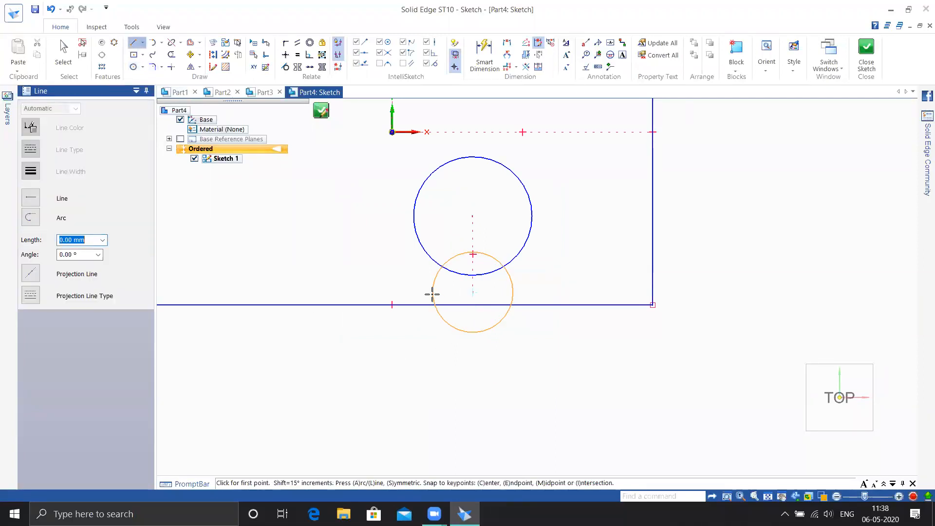
left_click(433, 292)
left_click(433, 406)
left_click(512, 406)
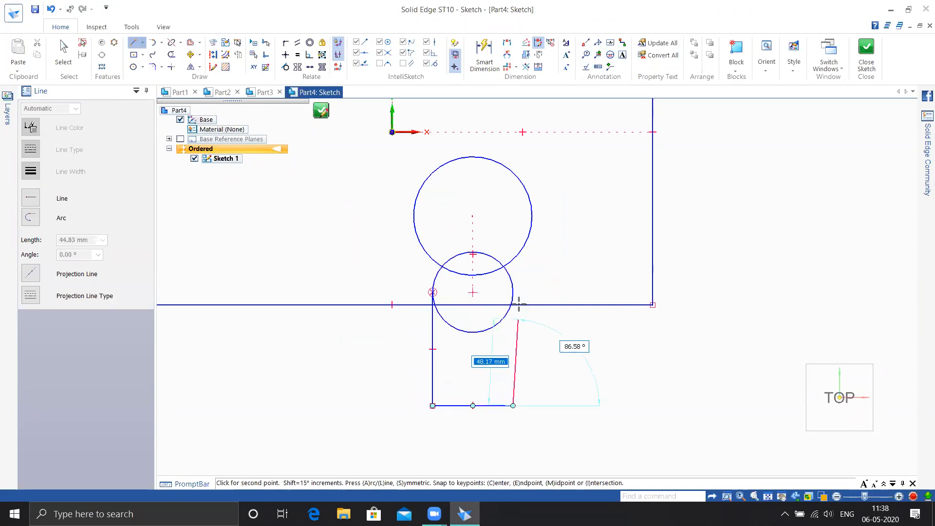
left_click(512, 292)
key("Escape")
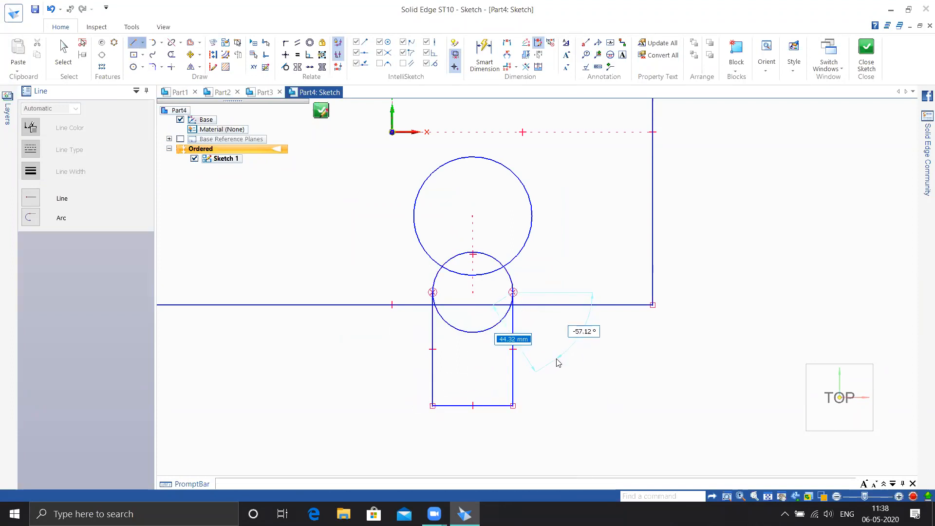
Trim the overlapping arcs between the circles and the lower part of the smaller circle to leave one keyhole-shaped outline
left_click(171, 54)
left_click_drag(455, 277, 455, 240)
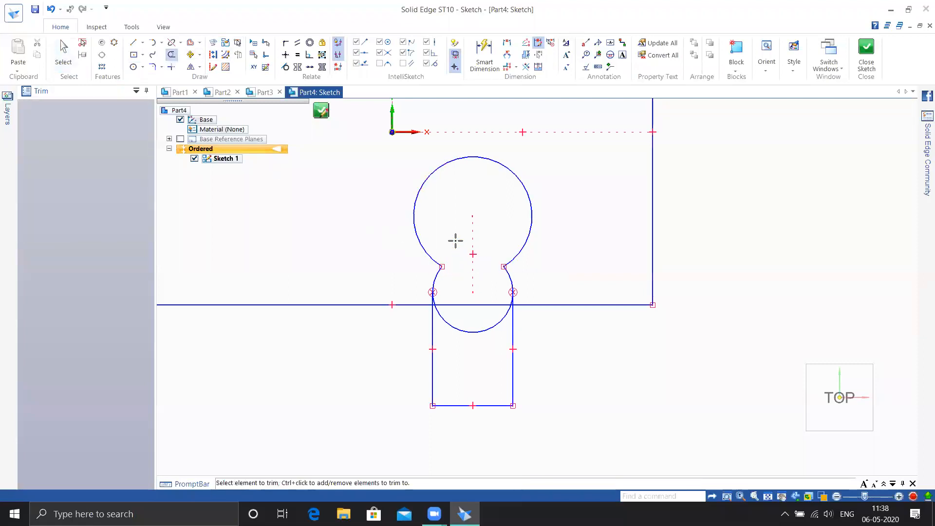
left_click(454, 332)
scroll(508, 297, "up", 5)
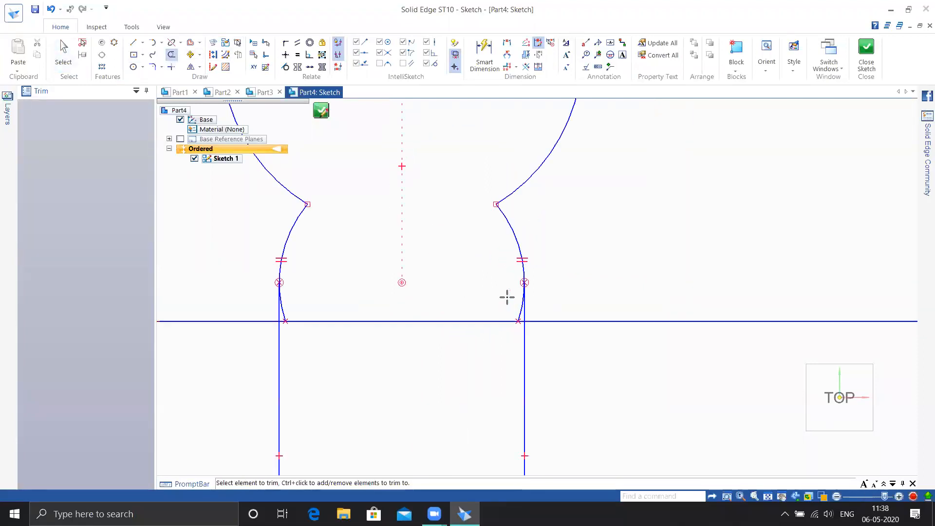
left_click(529, 316)
scroll(466, 298, "down", 3)
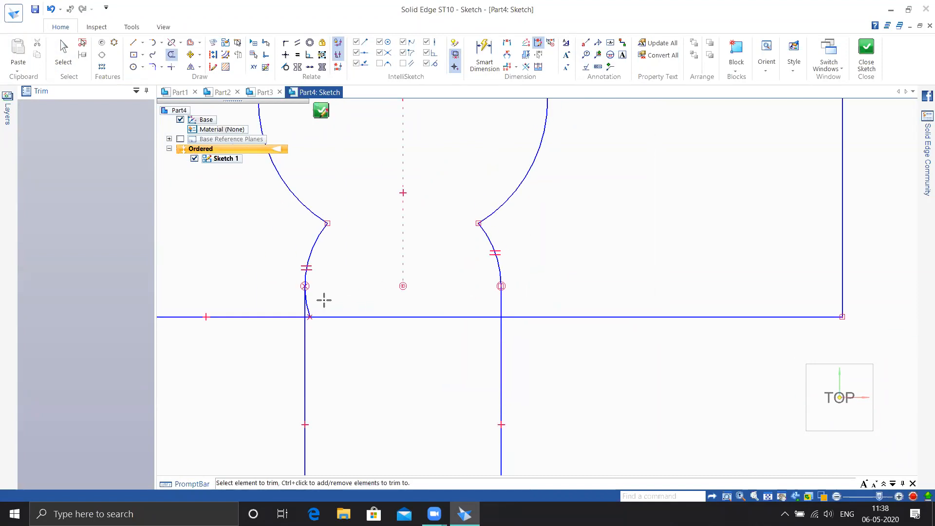
left_click(310, 310)
scroll(383, 302, "down", 4)
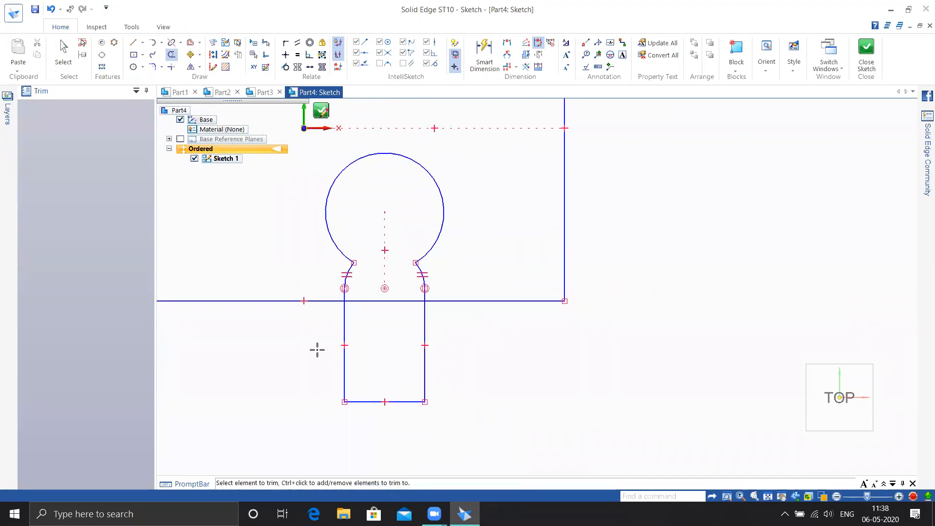
Draw a tall centre rectangle crossing the large rectangle's lower edge, left of the keyhole outline, and close the sketch
middle_click_drag(505, 329, 611, 331, "shift")
left_click(133, 56)
left_click(260, 289)
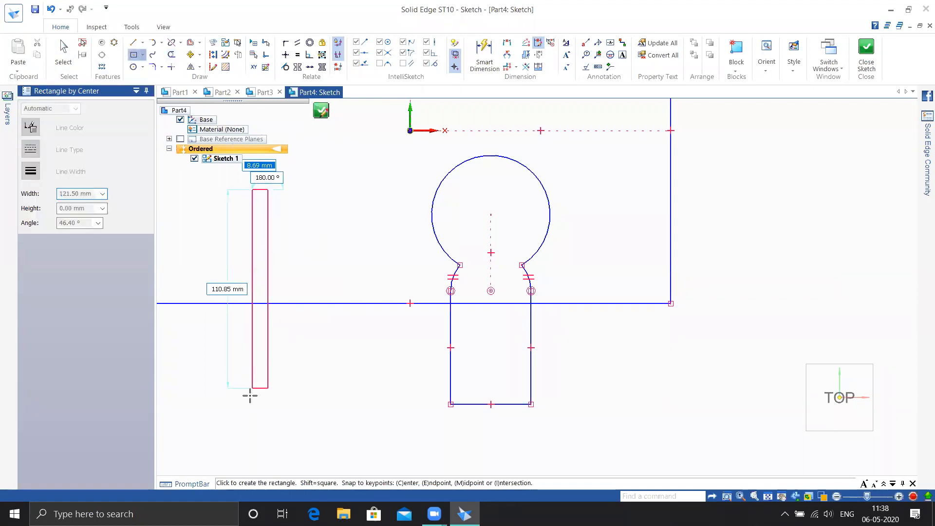
left_click(213, 405)
mouse_move(372, 362)
middle_mouse_down("shift")
mouse_move(530, 365)
mouse_move(474, 355)
middle_mouse_up("shift")
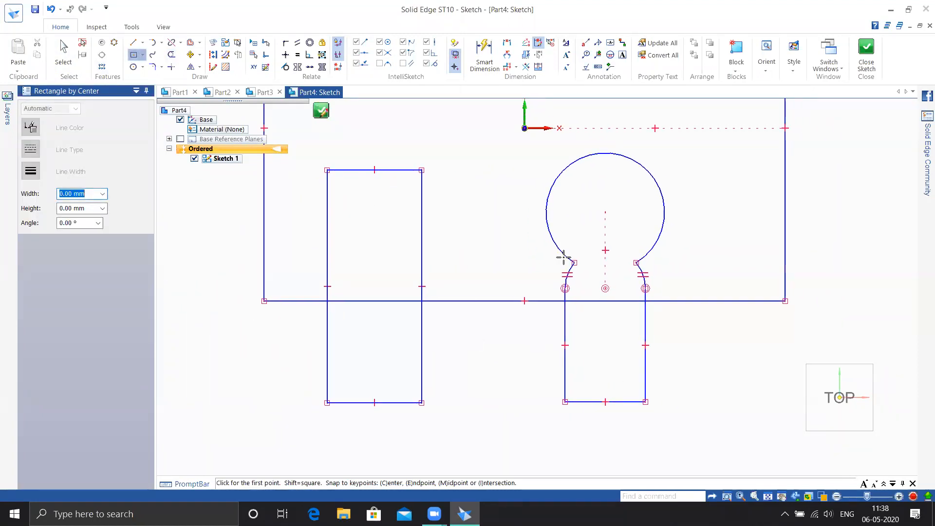
left_click(867, 50)
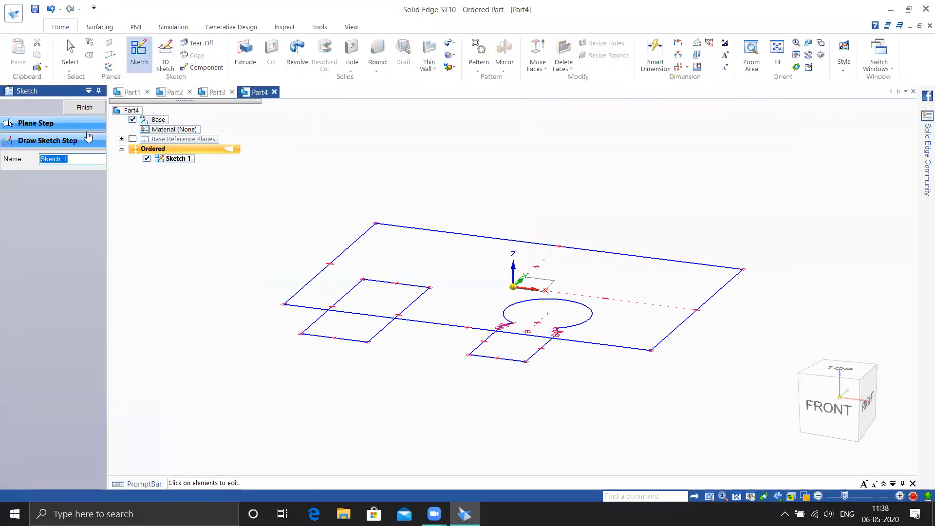
Finish the sketch containing the large rectangle, the smaller rectangle and the keyhole outline
left_click(86, 108)
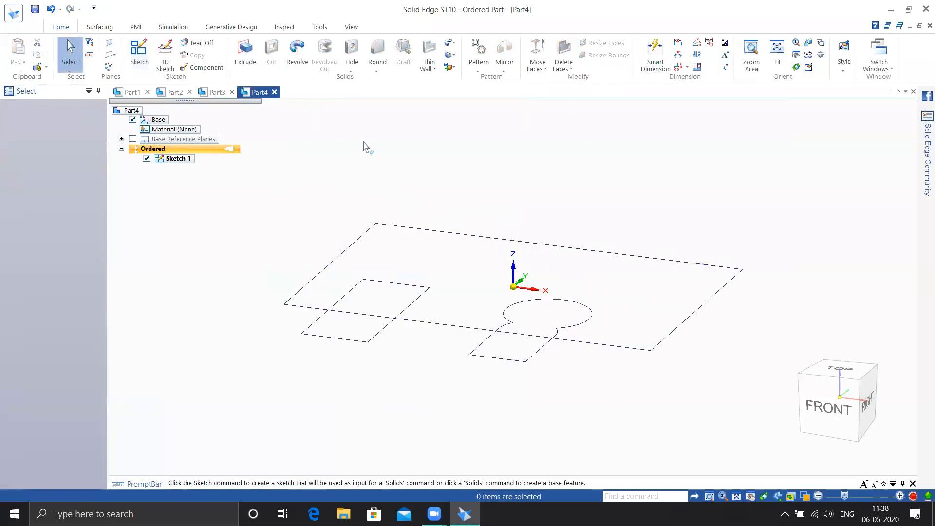
Try to add a part body with the initial body name "a"
left_click(449, 69)
left_click(465, 79)
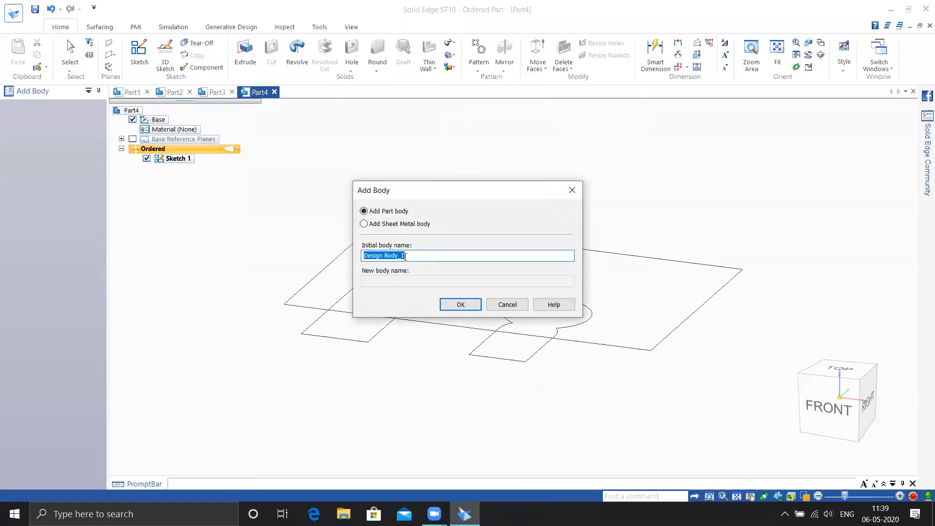
type("a")
left_click(460, 305)
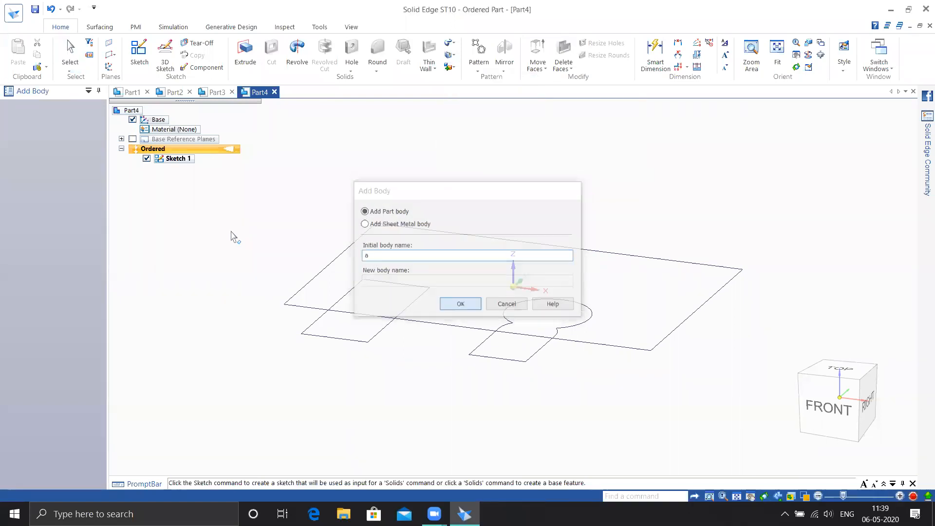
left_click(450, 67)
left_click(387, 144)
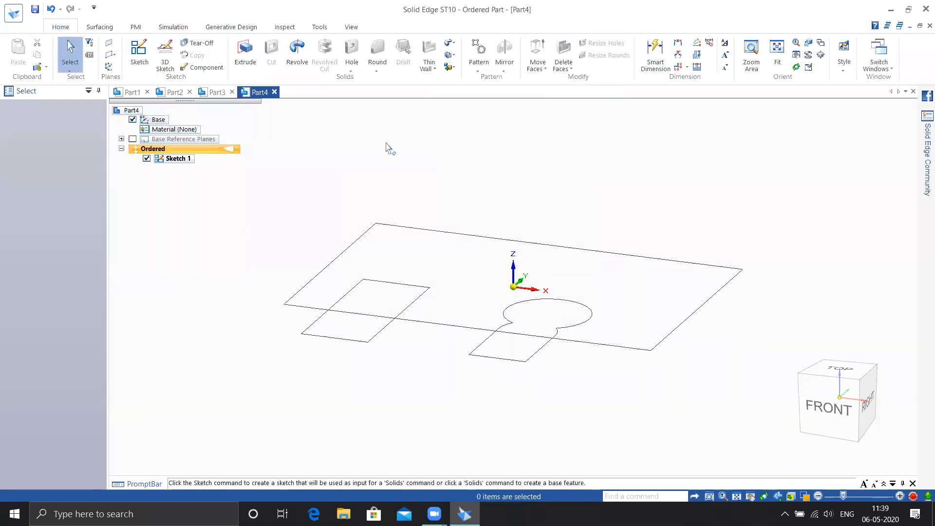
mouse_move(175, 210)
middle_mouse_down()
mouse_move(230, 177)
mouse_move(219, 200)
middle_mouse_up()
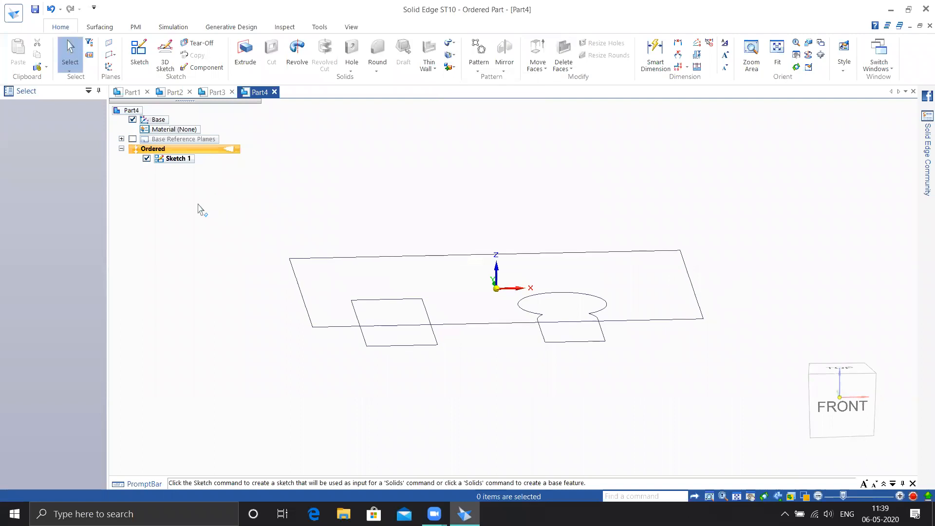
Add a part body, keeping the default initial name Design Body_1
left_click(453, 70)
left_click(471, 81)
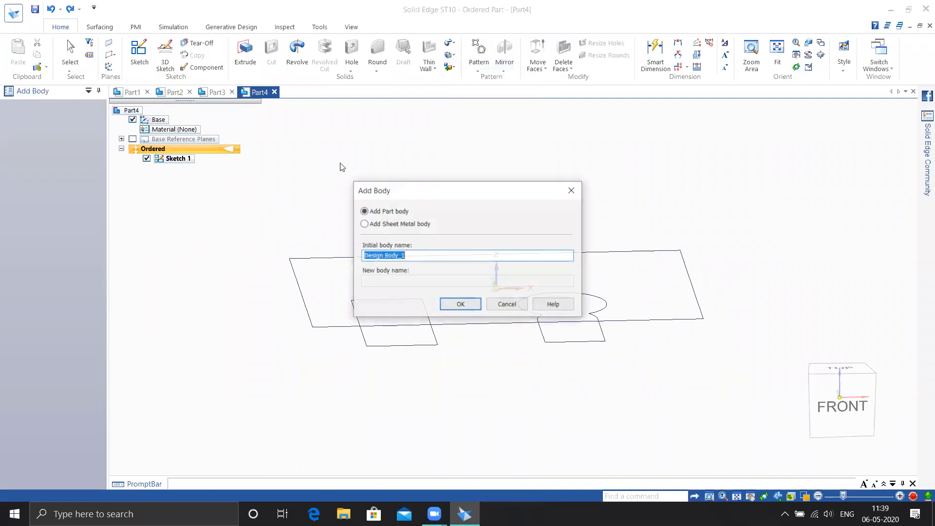
left_click(459, 304)
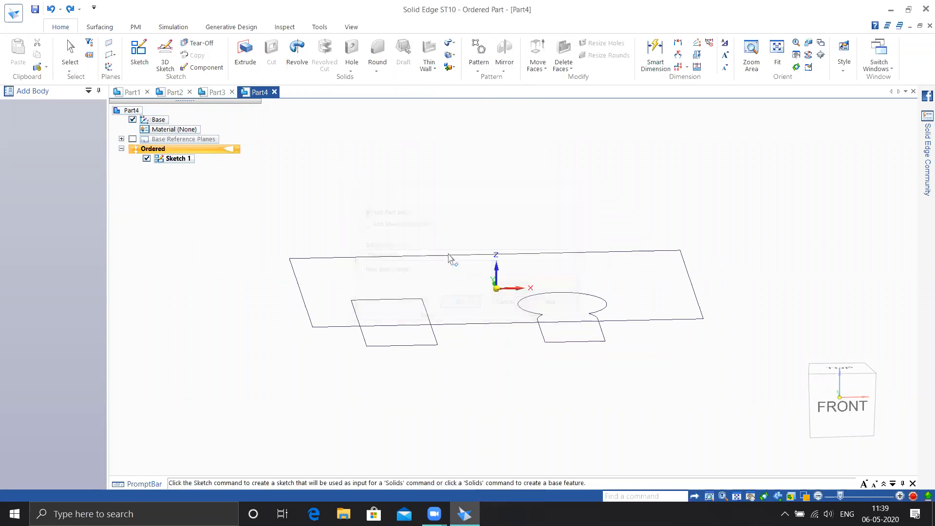
Extrude the large sketch rectangle downward into a solid block, with symmetric extent turned off
left_click(250, 204)
left_click(251, 53)
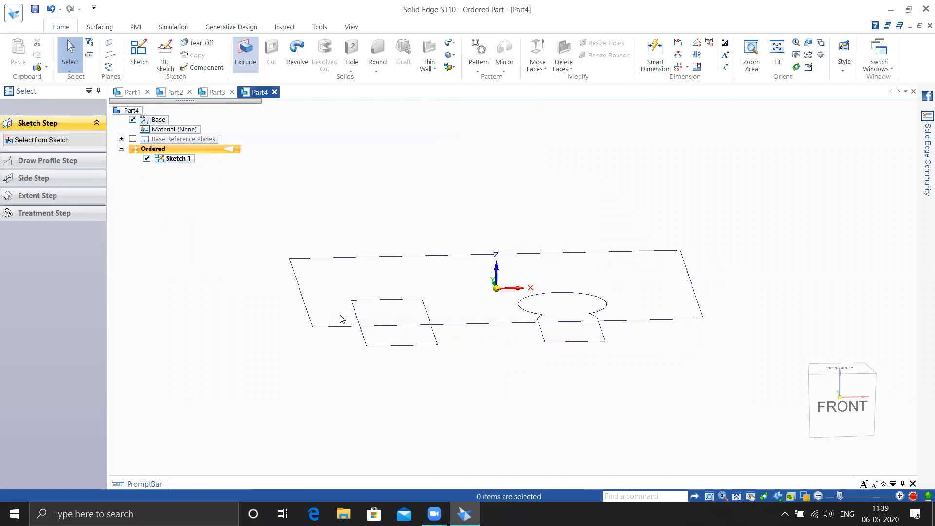
left_click(313, 377)
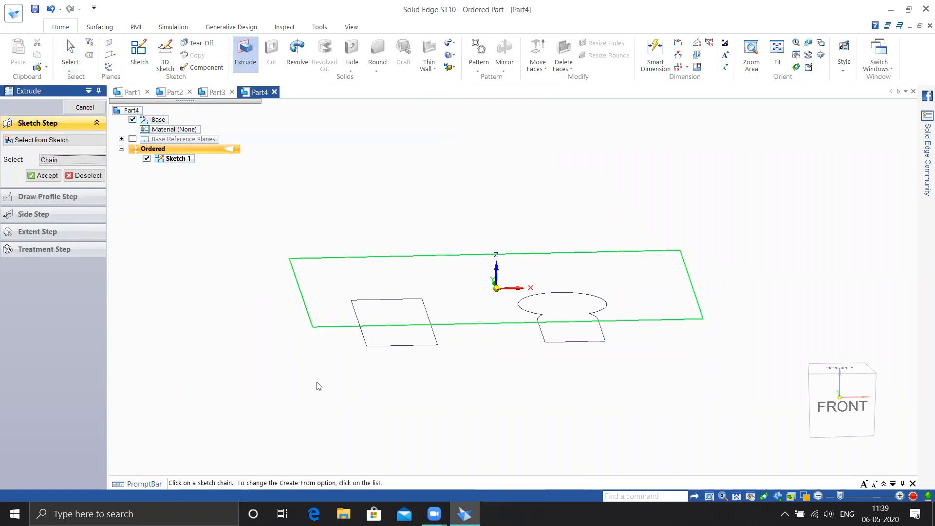
left_click(49, 176)
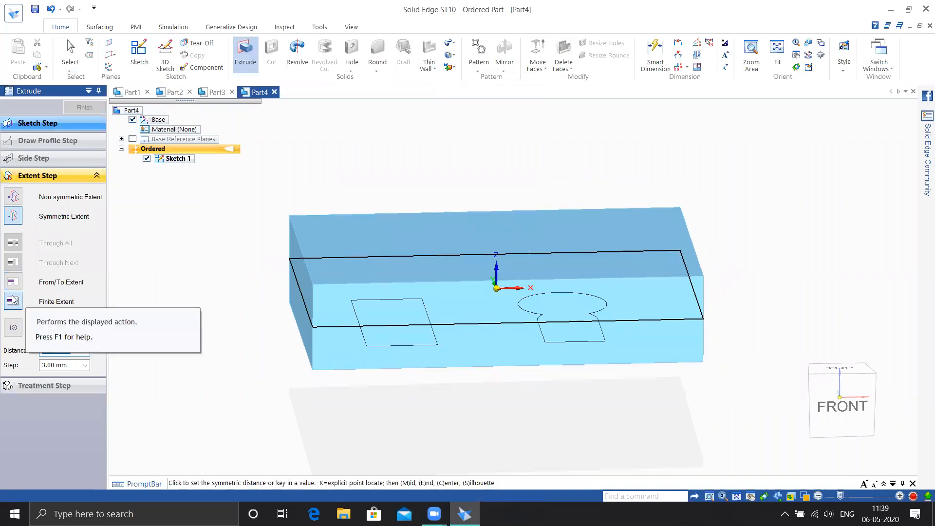
left_click(13, 216)
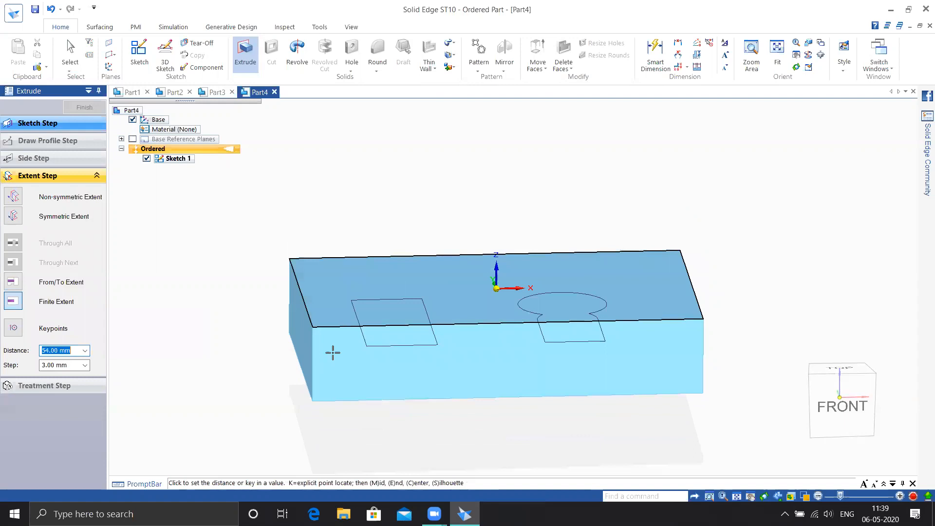
left_click(328, 379)
middle_click_drag(407, 355, 478, 336)
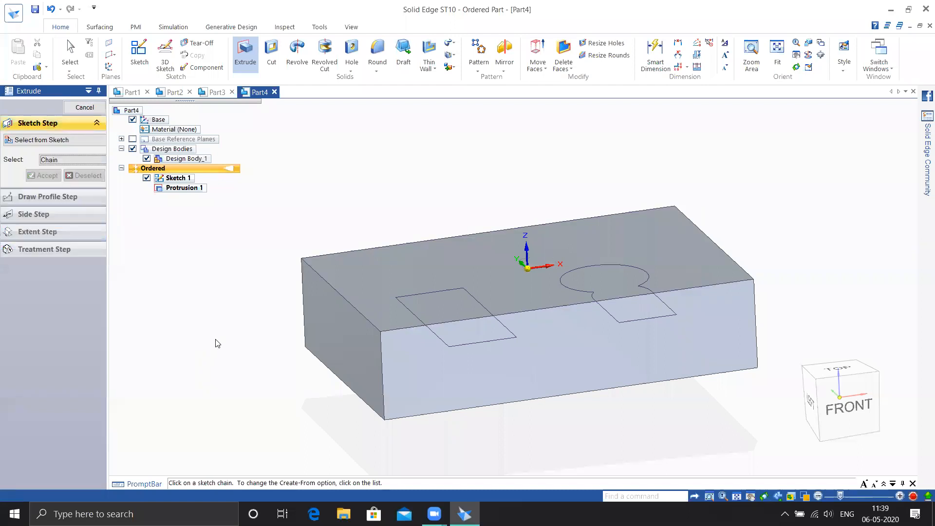
key("Escape")
Add a second part body named "b"
left_click(448, 69)
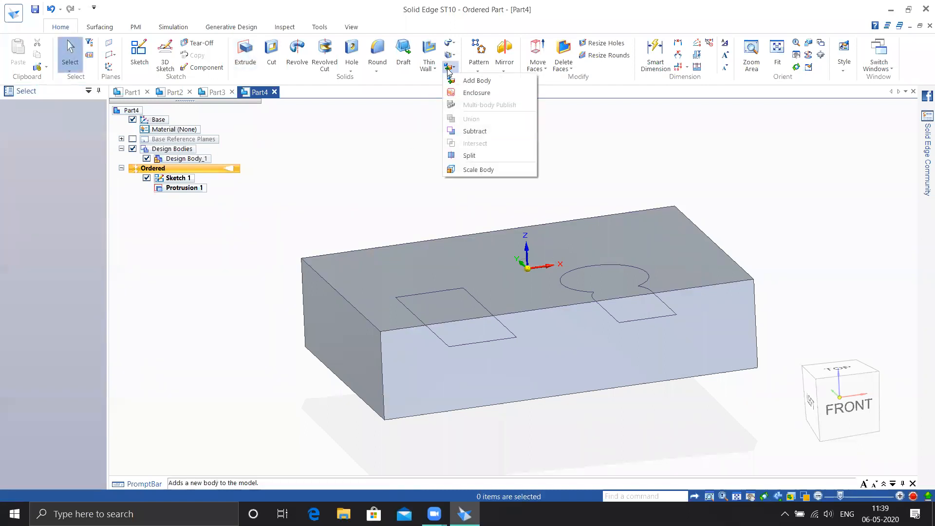
left_click(477, 81)
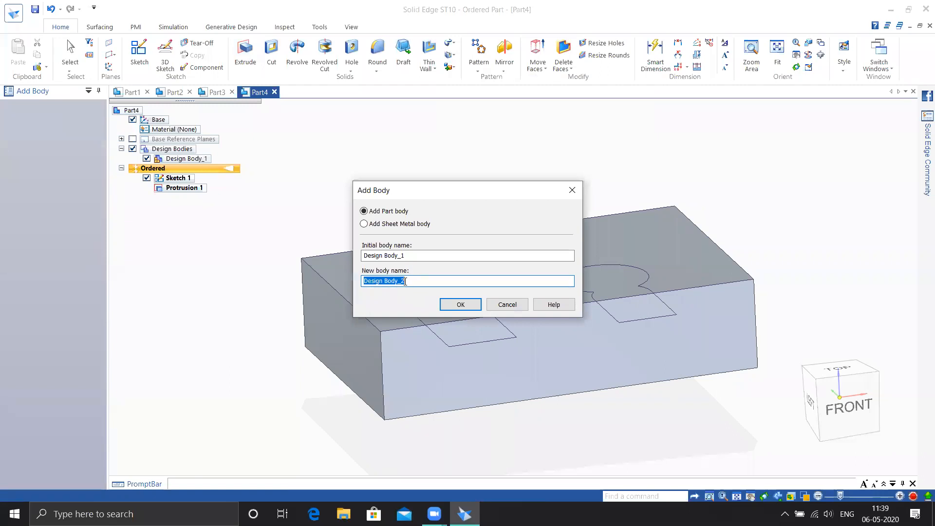
type("b")
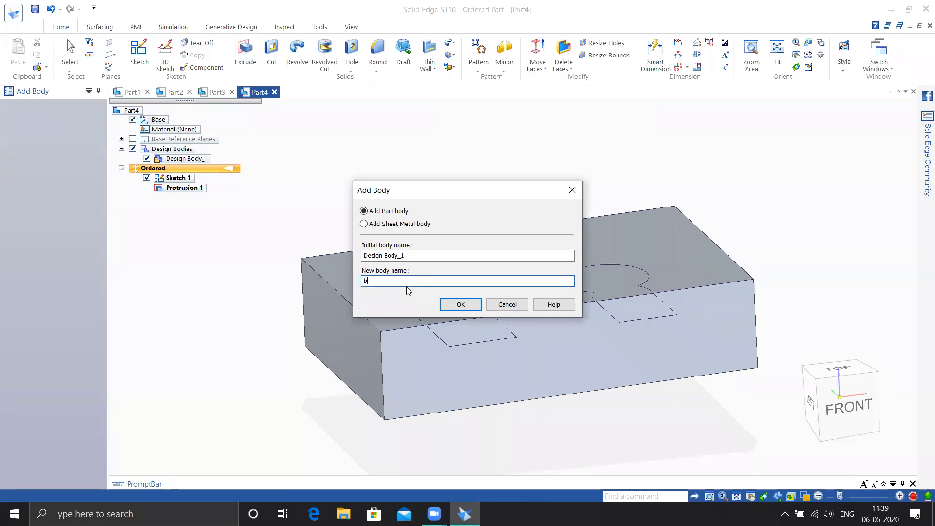
left_click(460, 305)
left_click(449, 68)
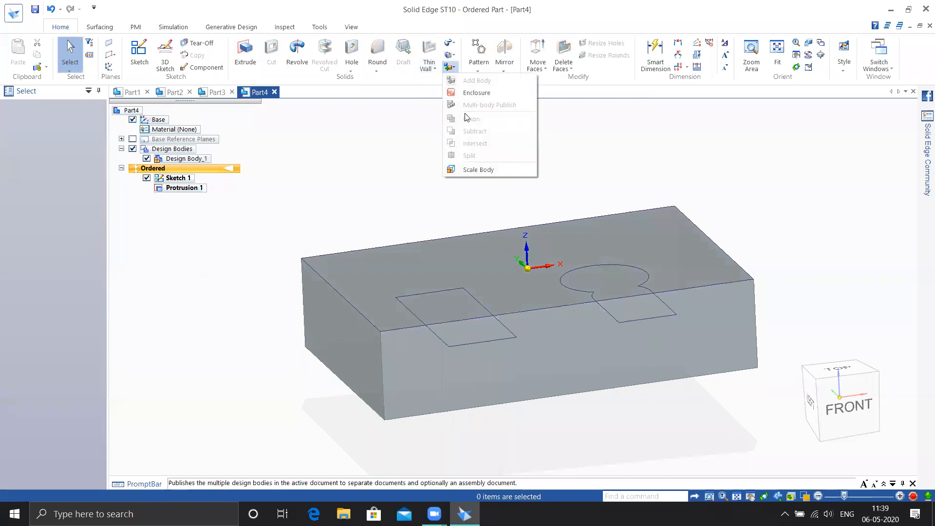
left_click(354, 202)
Extrude the smaller rectangle crossing the block's front edge as body b, with non-symmetric finite extents below and above the sketch plane
left_click(245, 52)
left_click(418, 318)
right_click(400, 341)
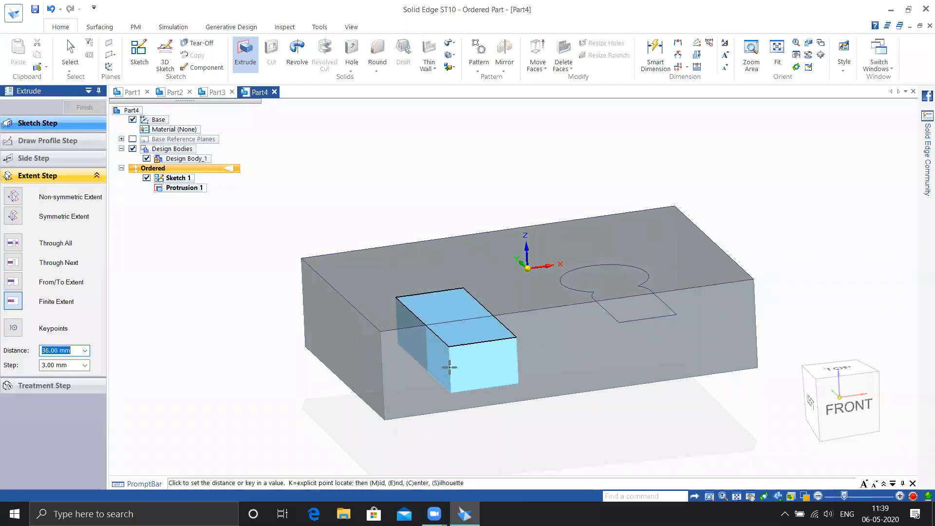
left_click(15, 200)
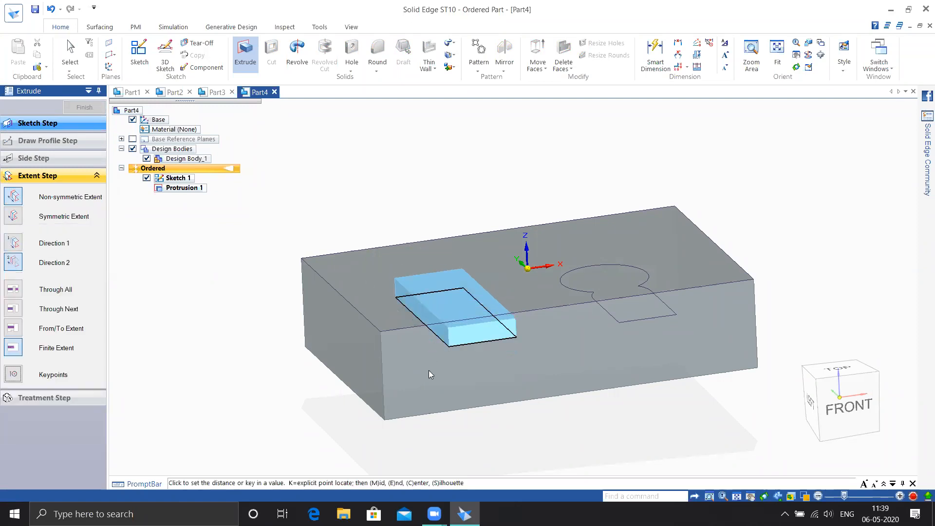
left_click(436, 376)
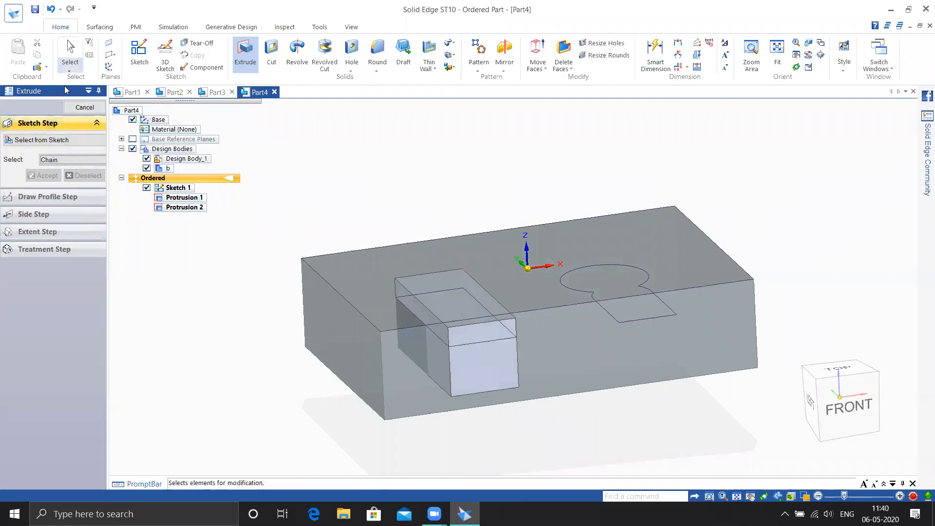
key("Escape")
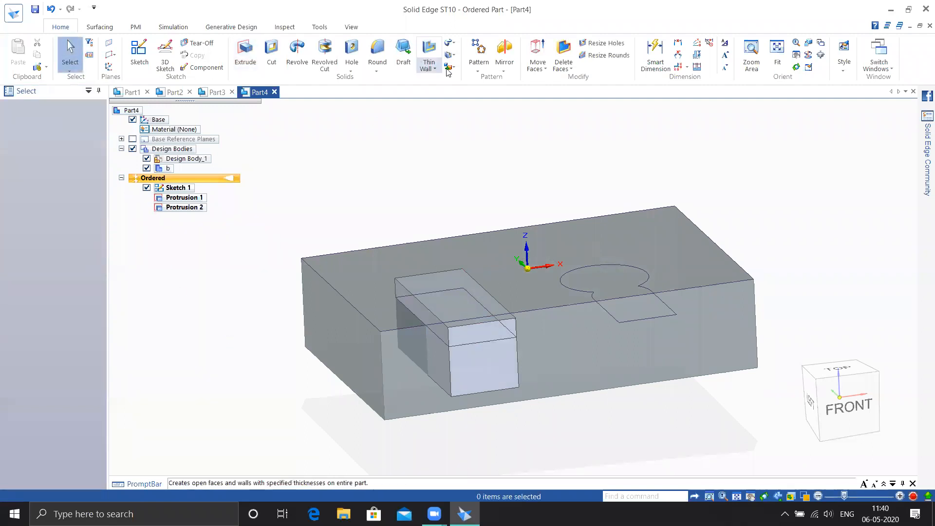
left_click(377, 48)
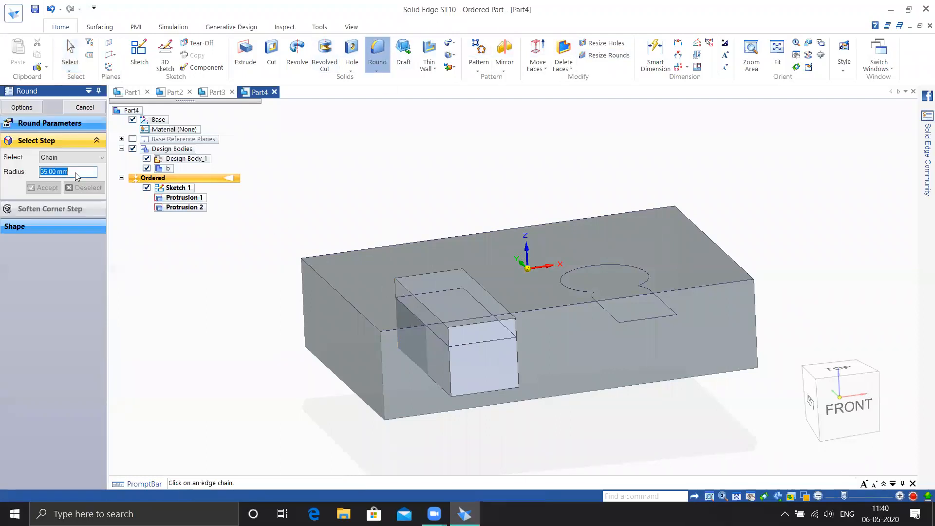
left_click(78, 108)
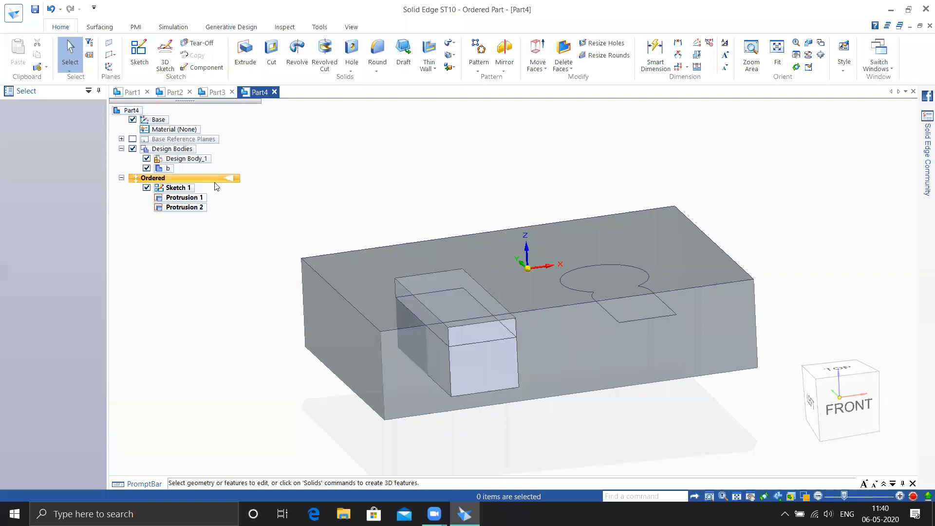
Add a third part body named "c"
left_click(449, 66)
left_click(473, 81)
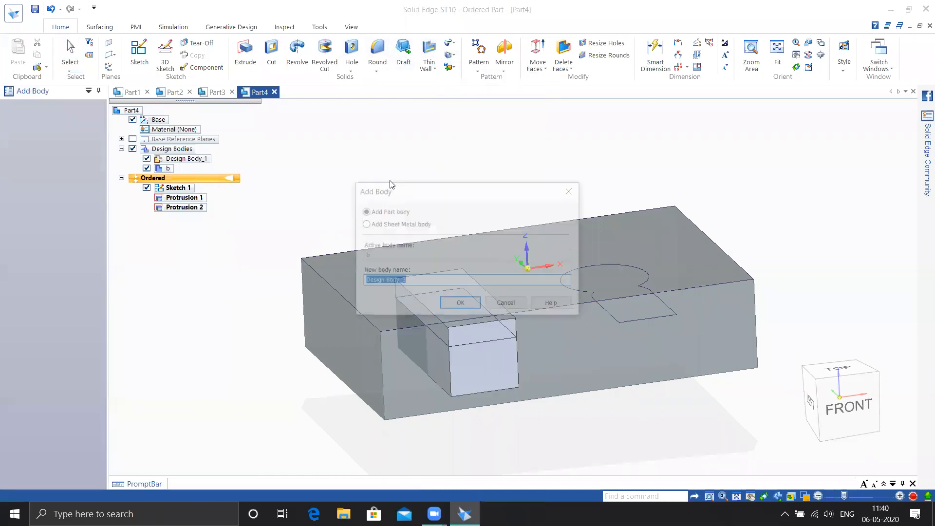
type("c")
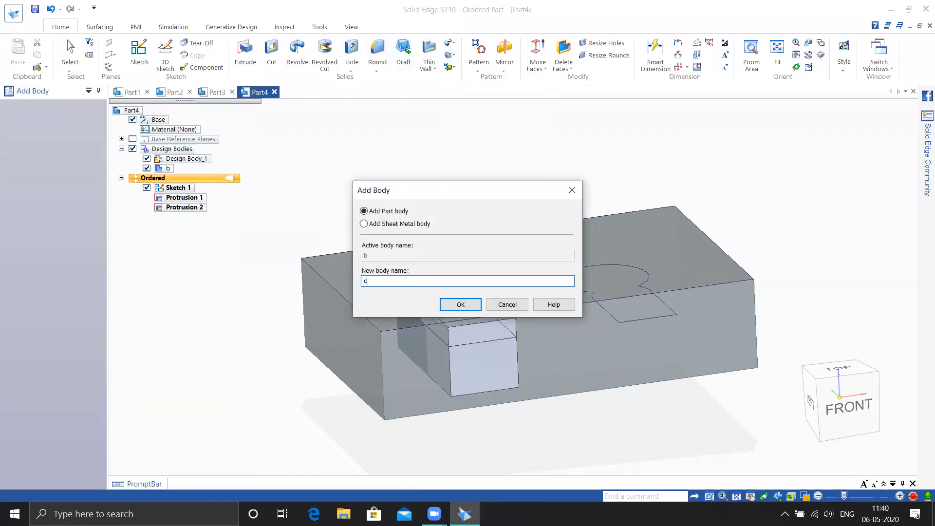
left_click(461, 306)
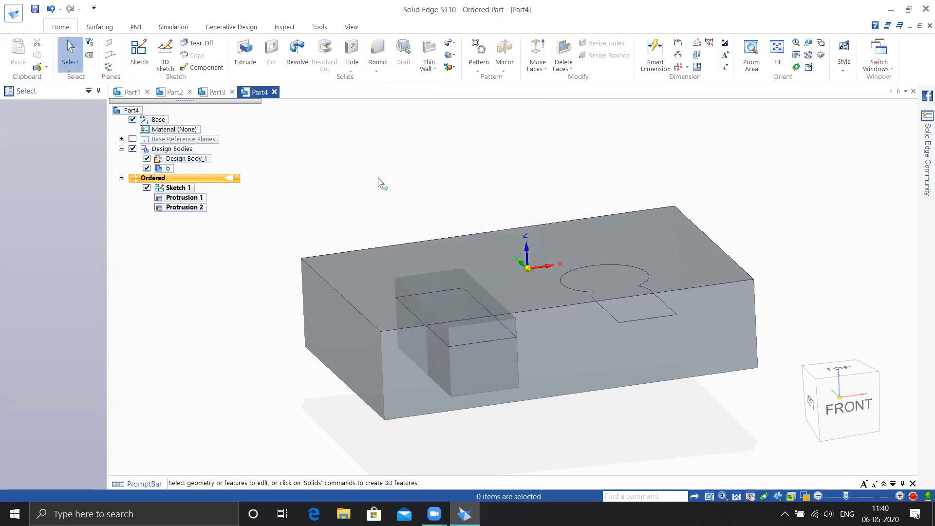
Extrude the keyhole outline as body c, with non-symmetric finite extents below and above the sketch plane, and finish the feature
left_click(246, 49)
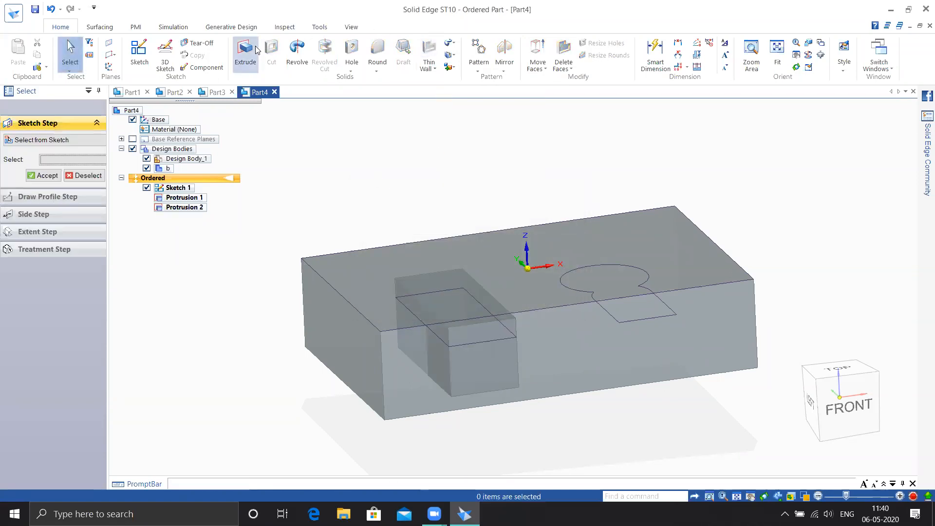
left_click(602, 265)
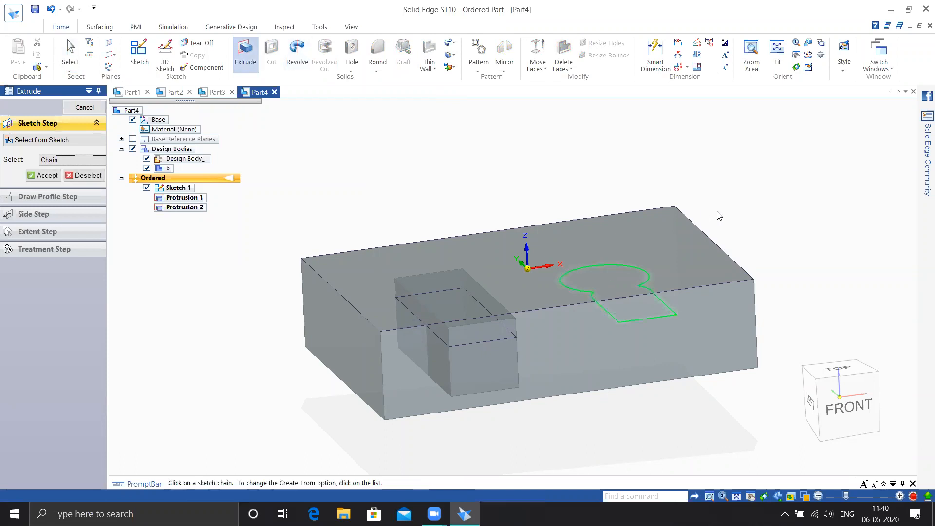
right_click(178, 279)
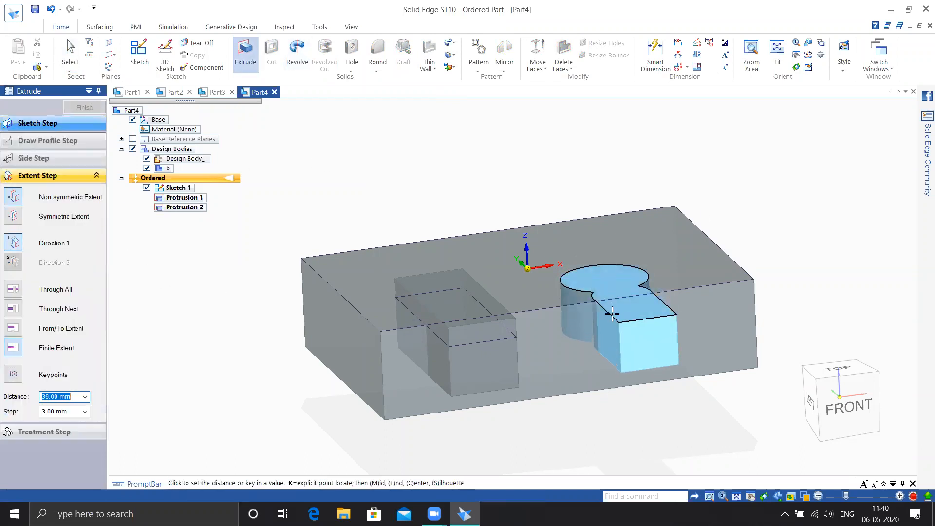
left_click(615, 307)
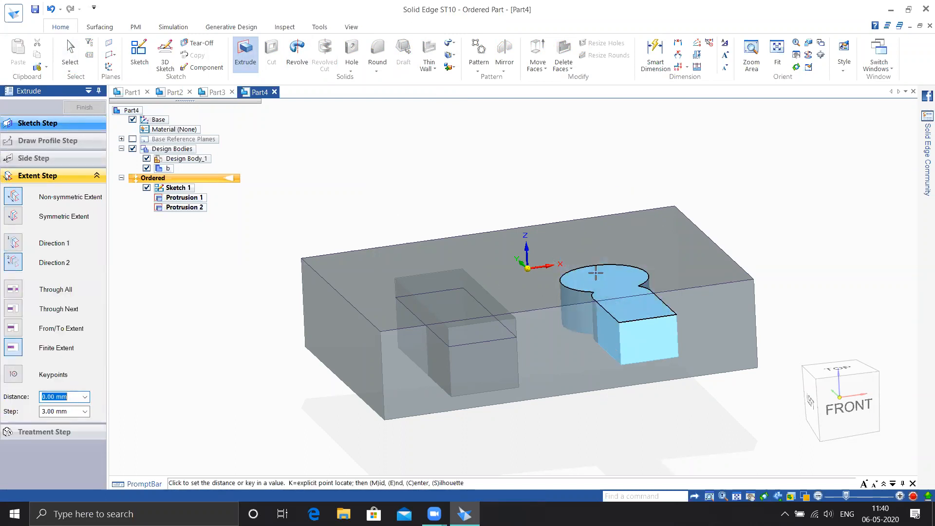
scroll(592, 275, "down", 3)
scroll(596, 273, "up", 4)
scroll(595, 273, "up", 2)
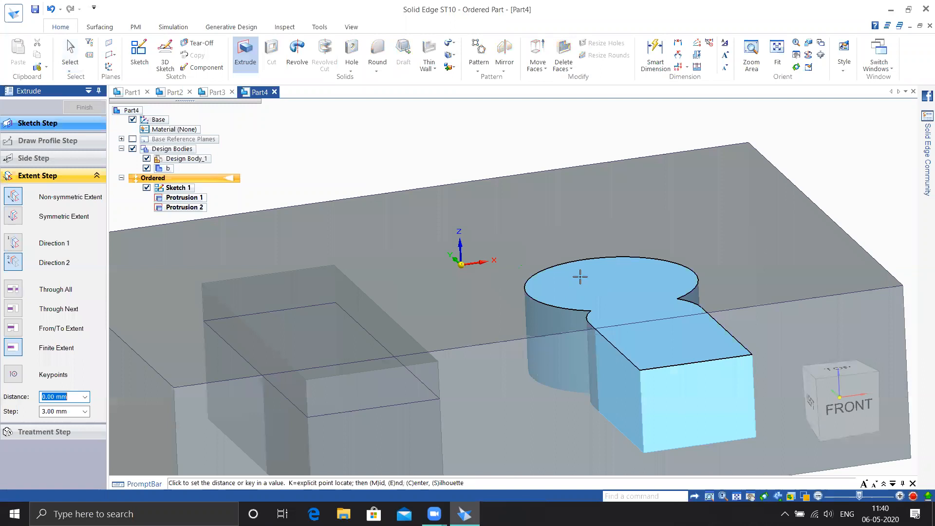
left_click(552, 171)
scroll(533, 138, "down", 2)
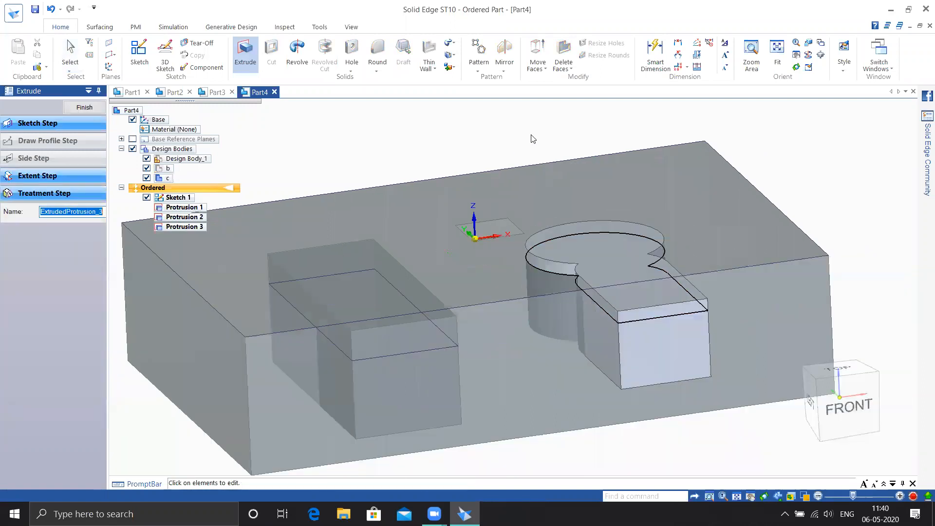
scroll(533, 139, "down", 2)
left_click(84, 108)
left_click(86, 108)
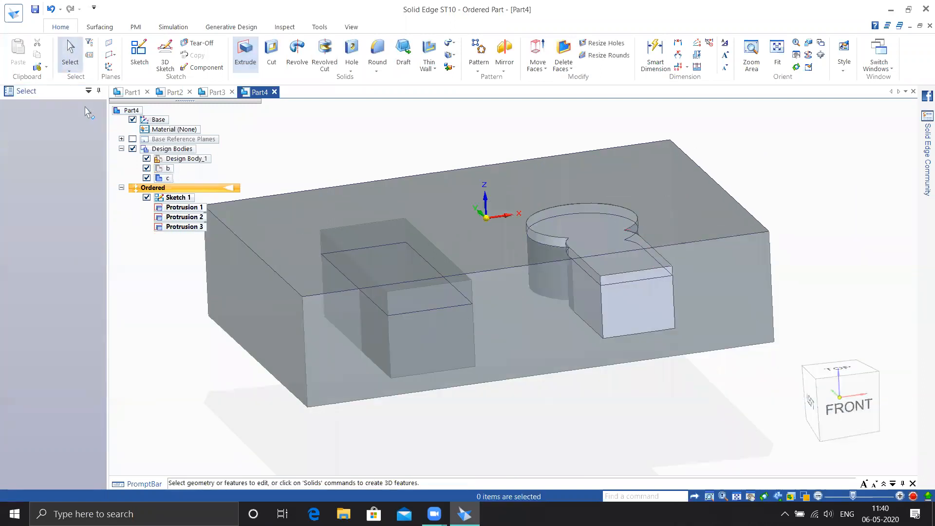
Activate the base block's body Design Body_1, followed by body b
middle_click_drag(303, 139, 337, 149)
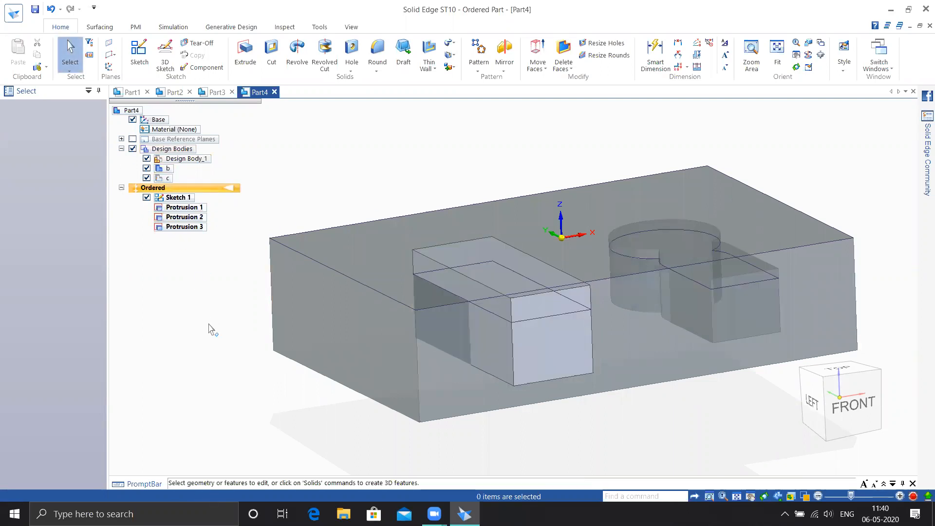
double_click(191, 159)
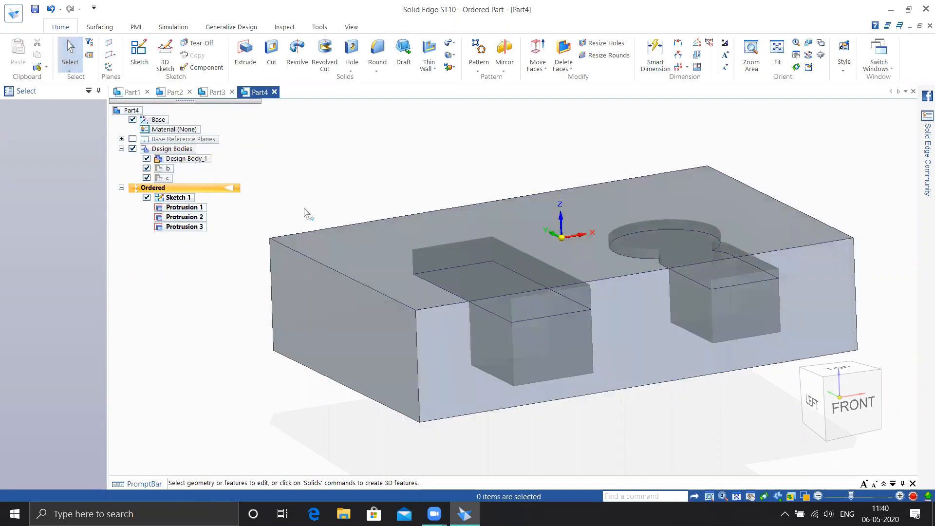
double_click(166, 168)
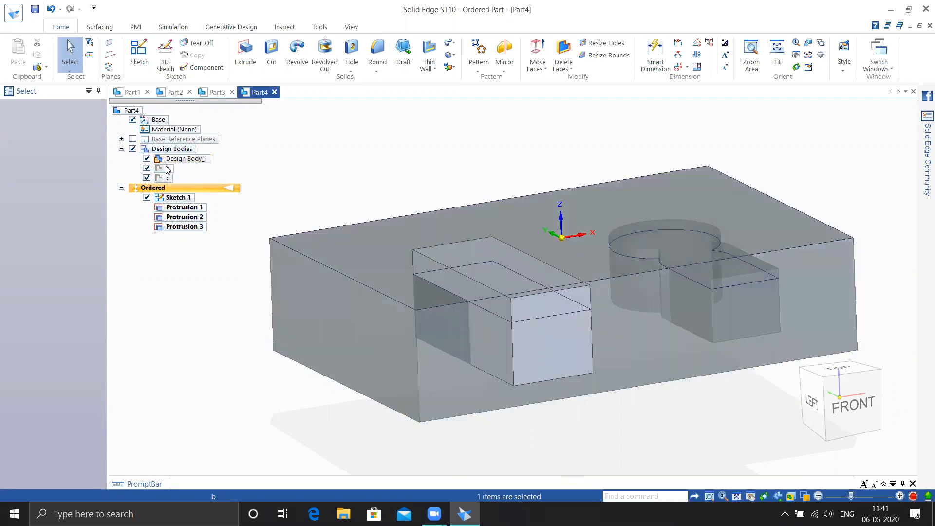
Activate body c and round the two vertical edges where its rectangular arm meets the cylindrical part with a 40 mm radius
double_click(167, 177)
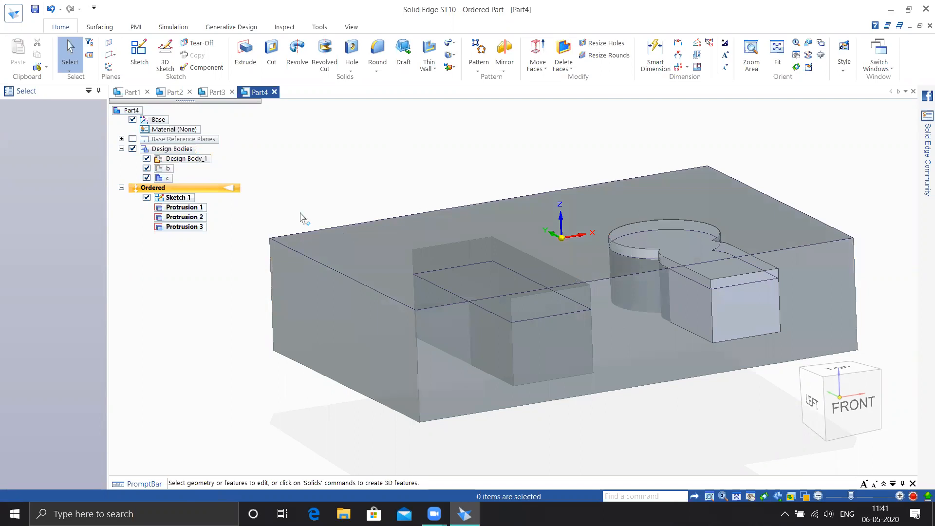
left_click(378, 54)
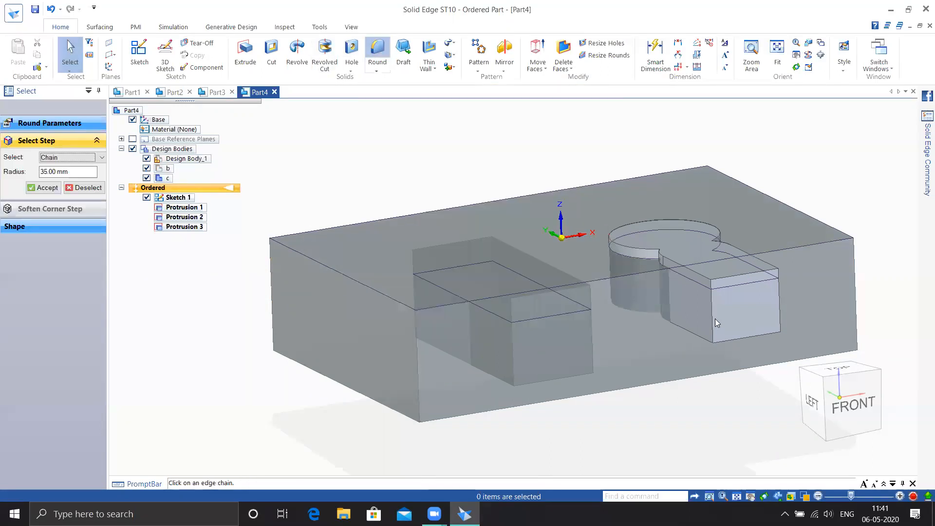
scroll(643, 271, "up", 2)
scroll(641, 268, "up", 2)
middle_click_drag(692, 313, 827, 234)
left_click(659, 251)
left_click(826, 233)
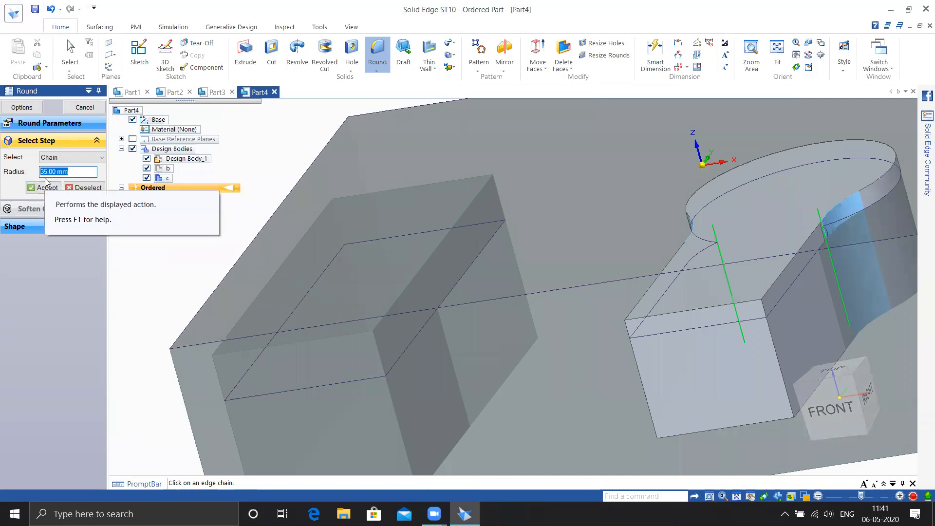
type("40")
key("Return")
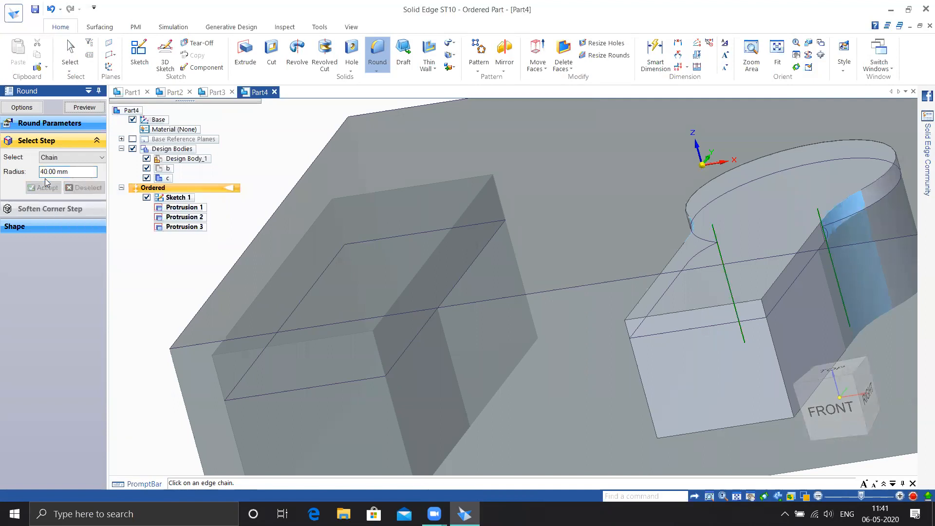
left_click(97, 109)
left_click(98, 110)
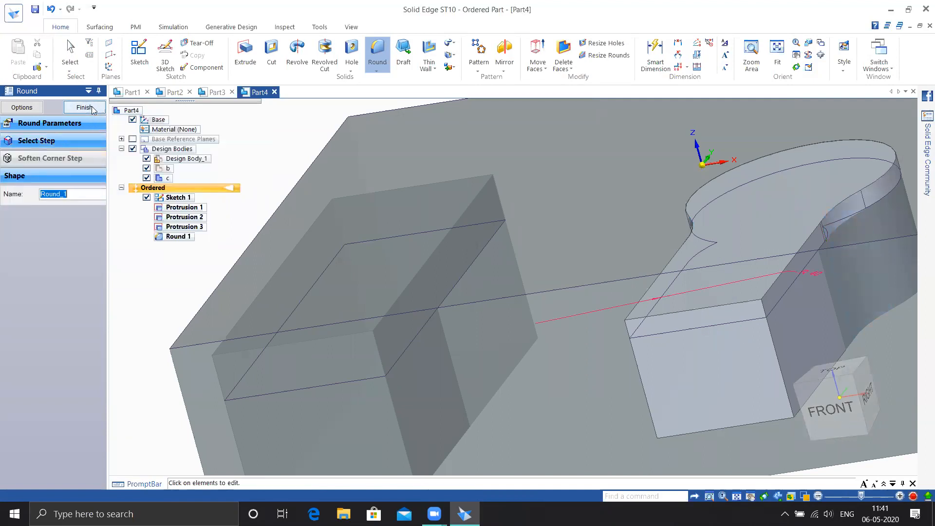
Round the lower edge chain of body c with a 20 mm radius and leave the Round command
middle_click_drag(557, 261, 622, 234)
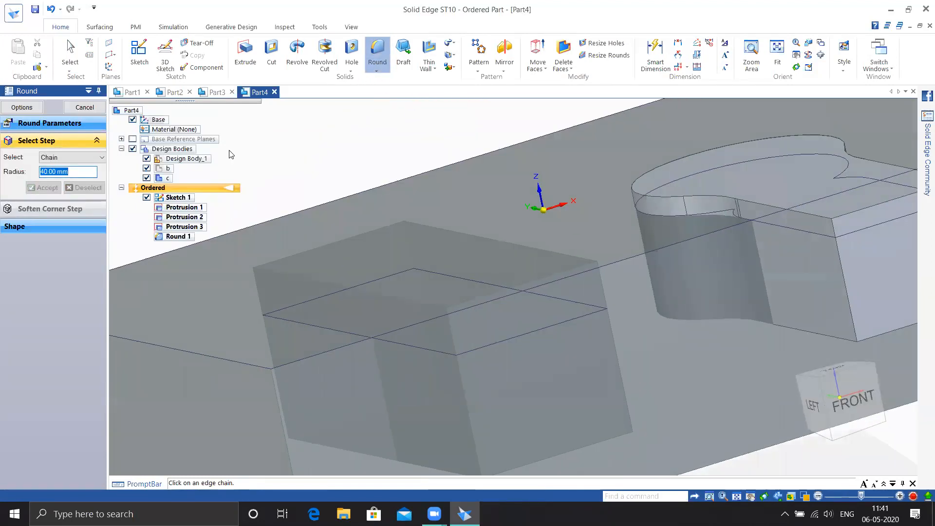
key("Return")
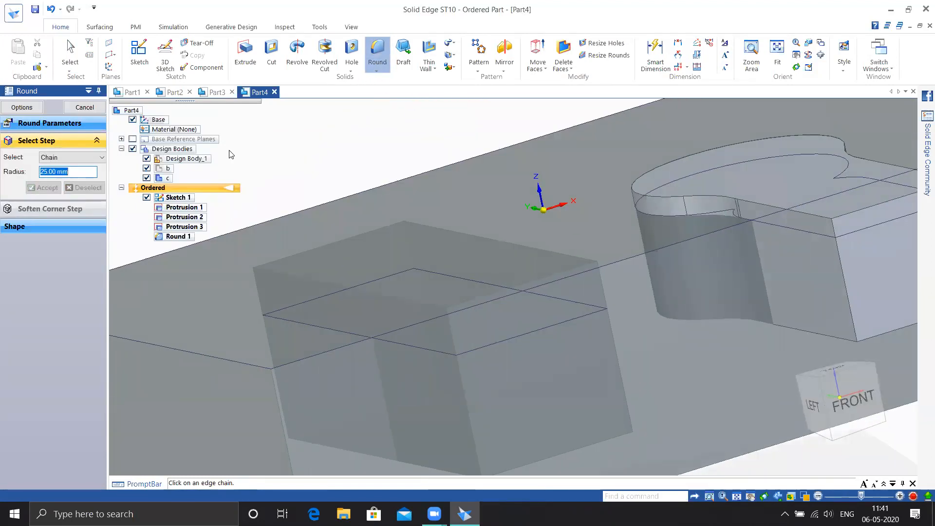
left_click(790, 327)
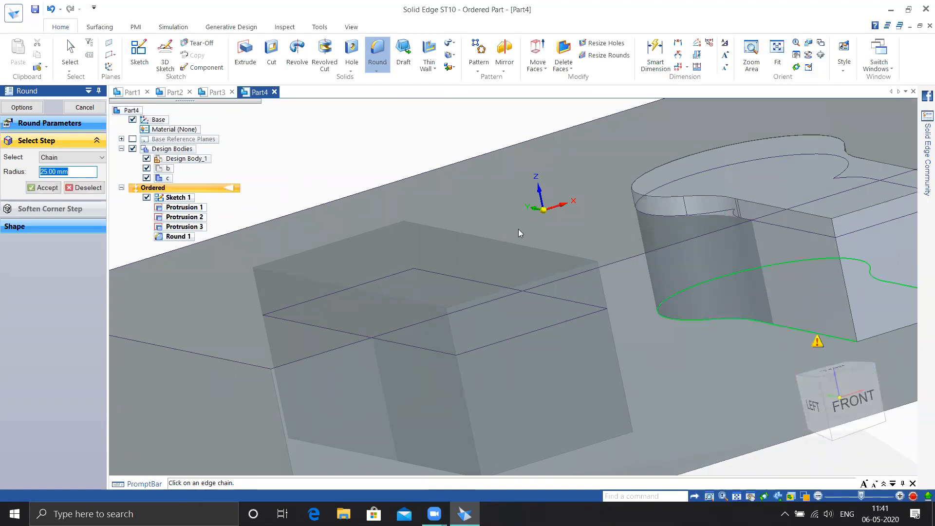
type("20")
key("Return")
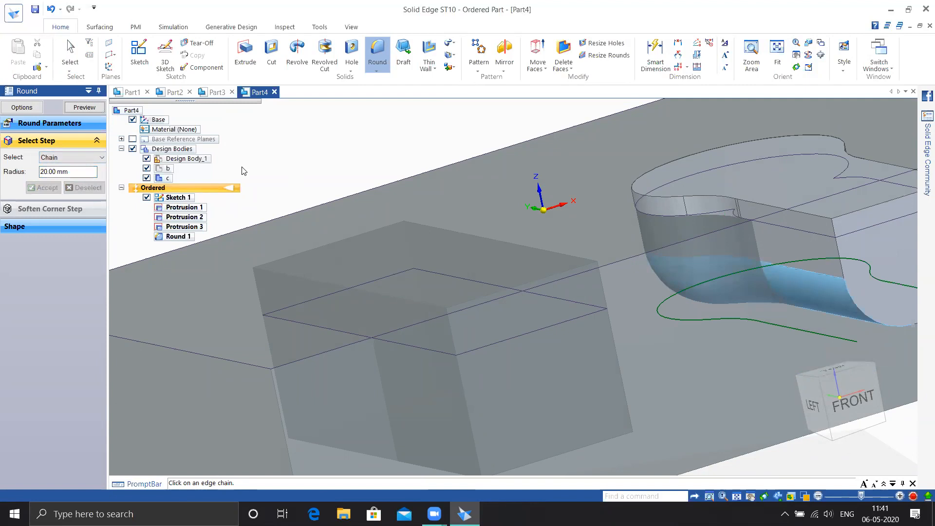
left_click(71, 173)
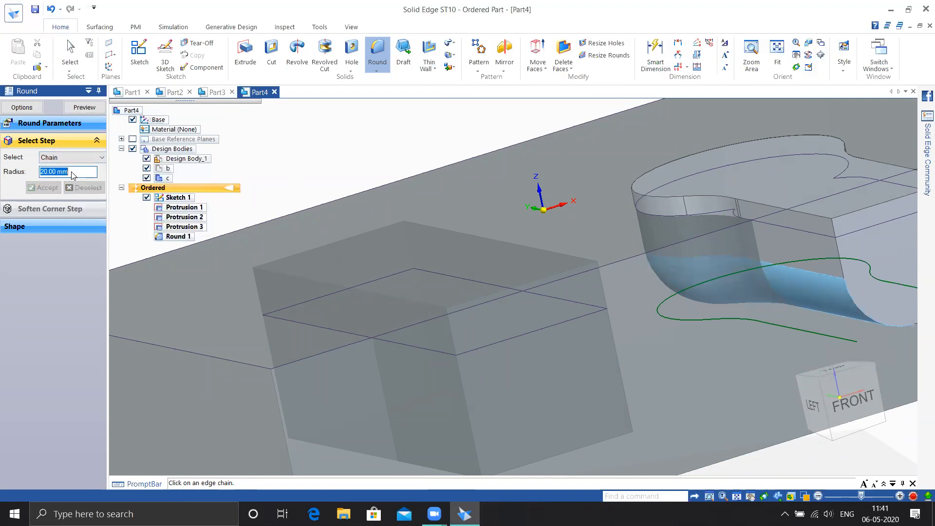
scroll(542, 263, "down", 3)
middle_click_drag(648, 302, 586, 312, "shift")
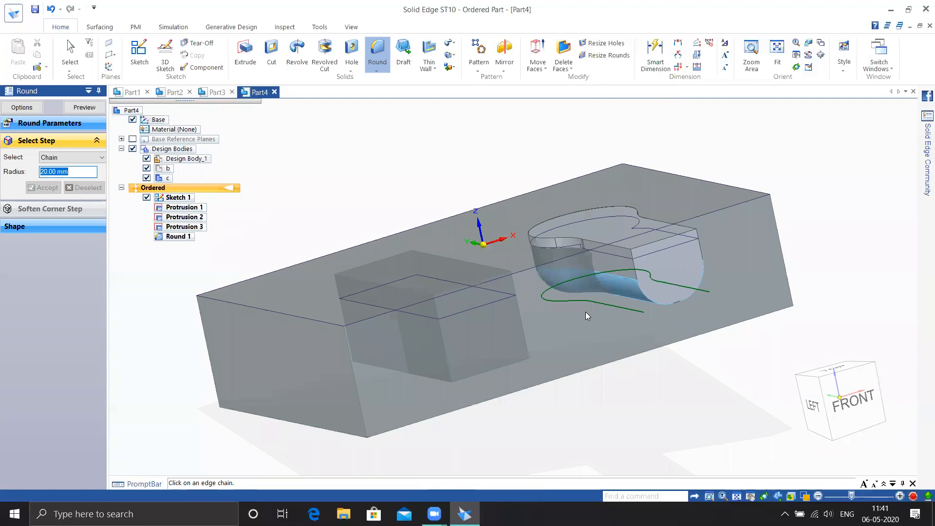
scroll(586, 312, "down", 1)
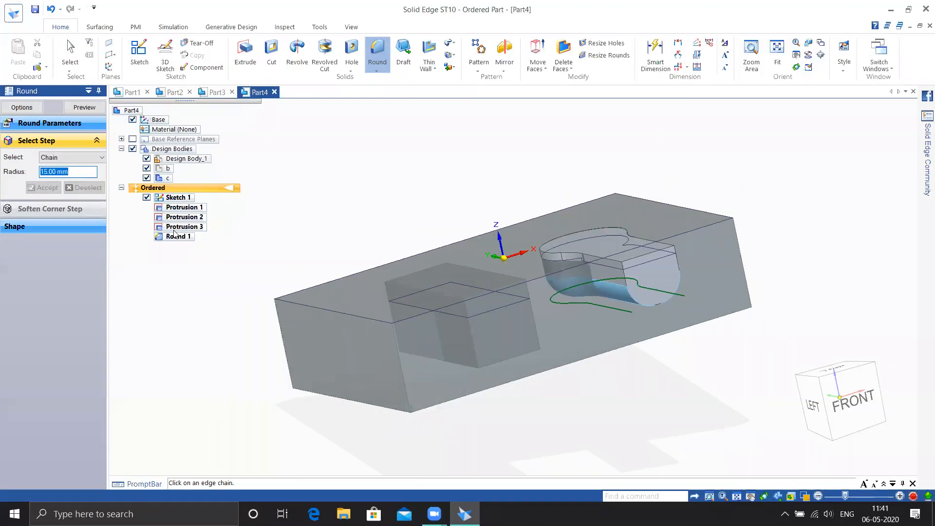
left_click(83, 109)
left_click(83, 108)
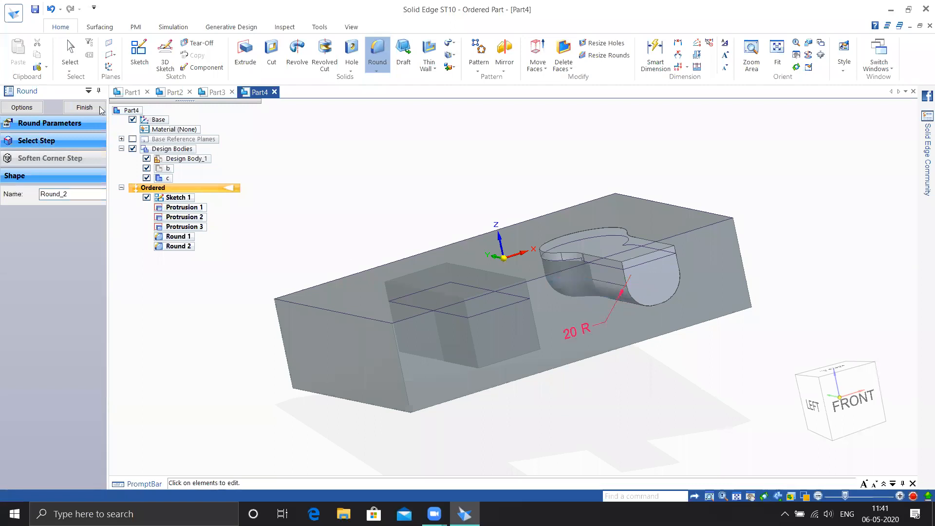
left_click(84, 107)
left_click(622, 288)
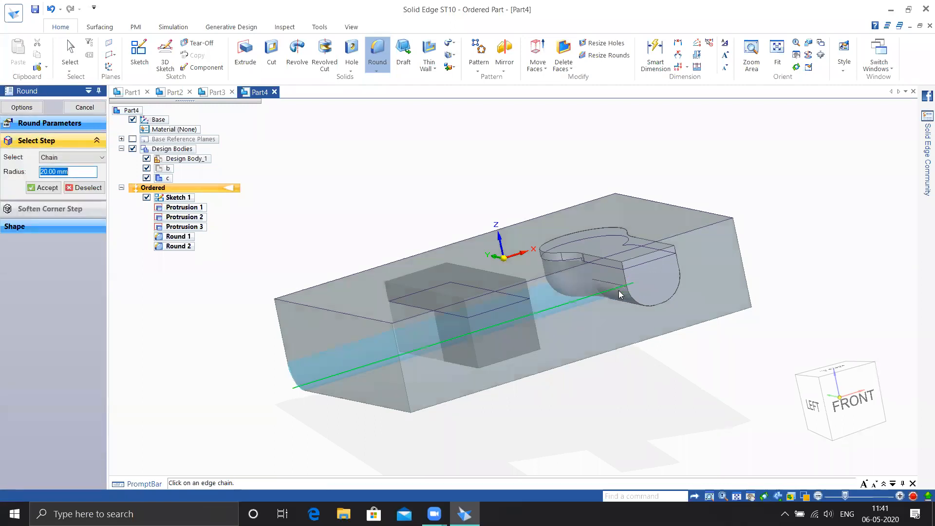
key("Escape")
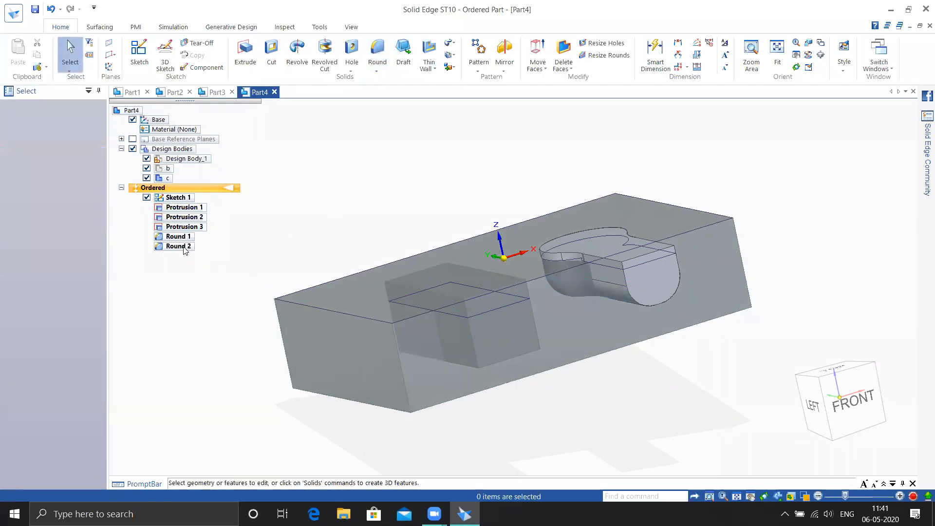
Set the radius of the round along body c's lower edge to 15 mm
left_click(180, 246)
left_click(578, 262)
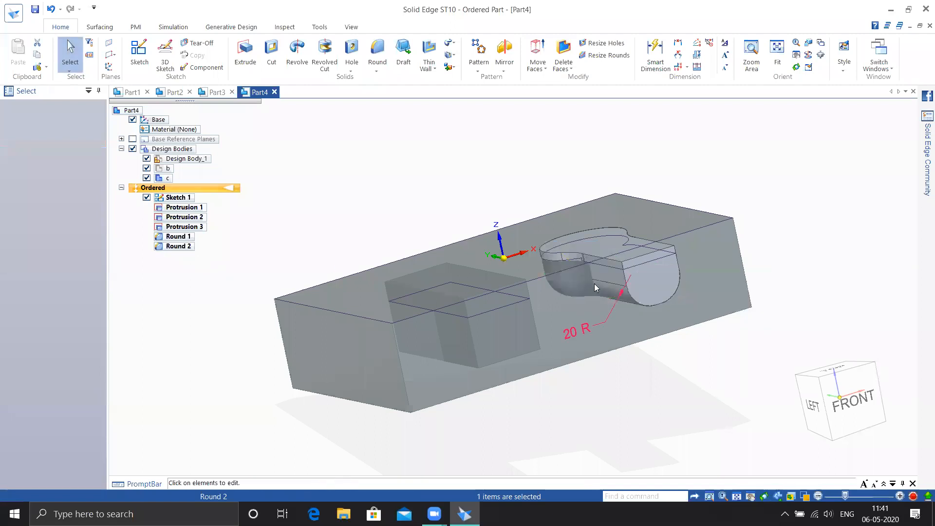
left_click(577, 332)
type("15")
key("Return")
key("Escape")
key("Escape")
key("Escape")
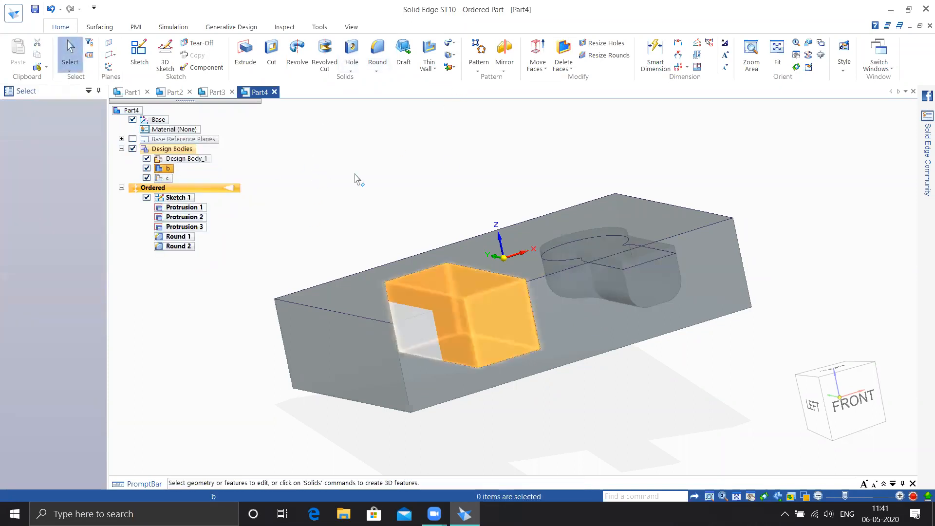
Activate body b and round the two vertical edges of its end inside the block with a 20 mm radius
middle_click_drag(357, 178, 475, 166)
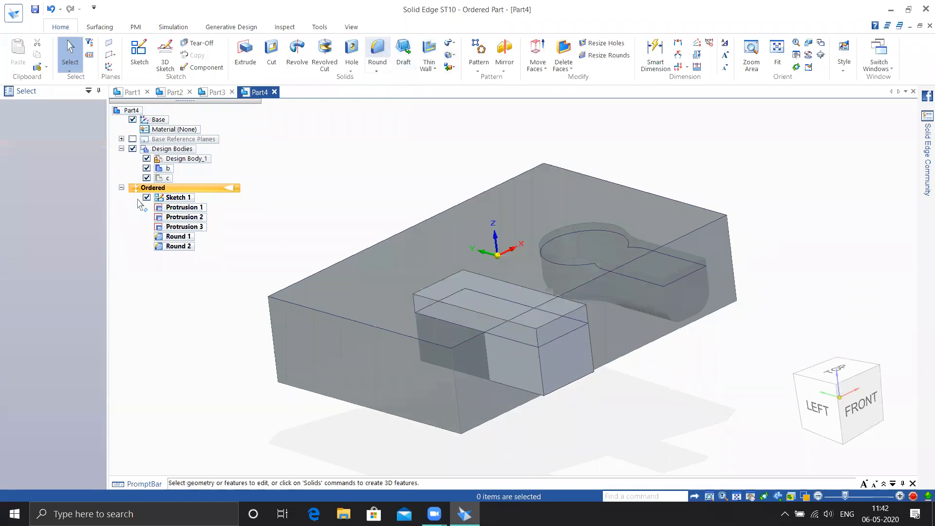
left_click(376, 51)
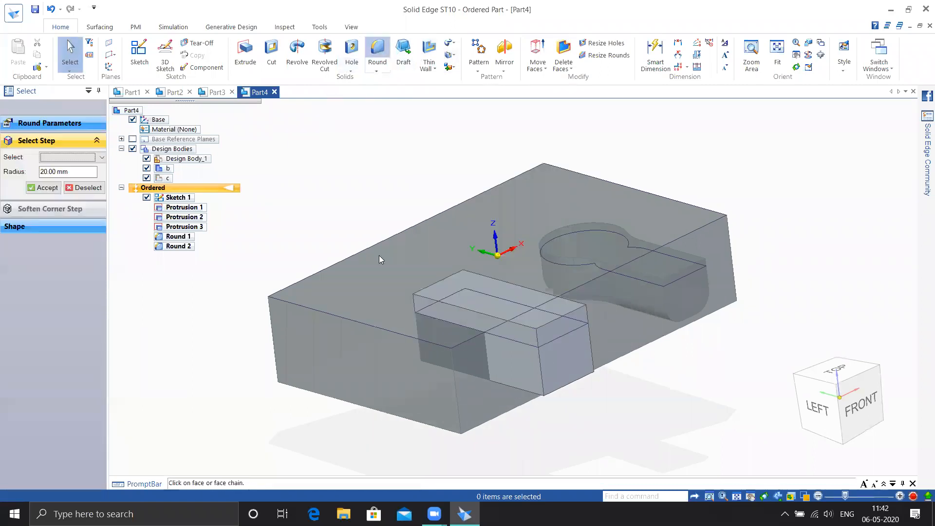
left_click(414, 304)
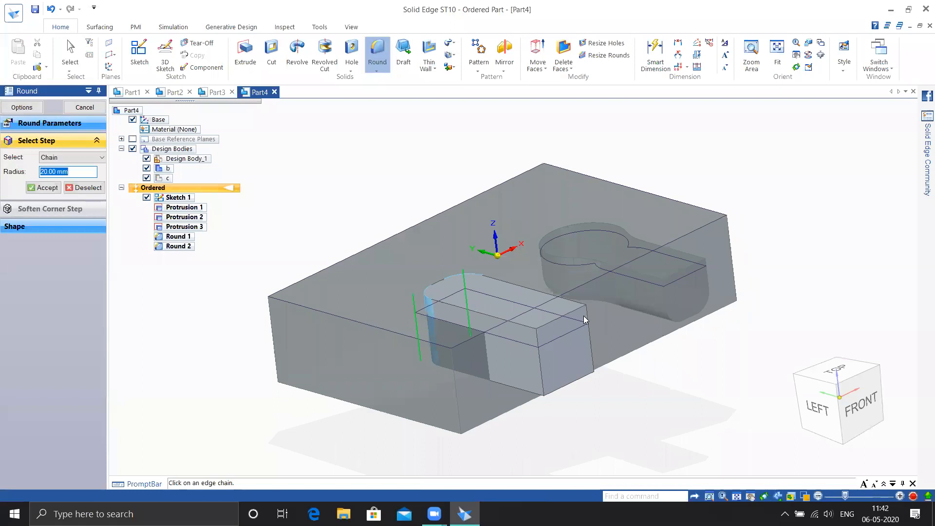
left_click(44, 188)
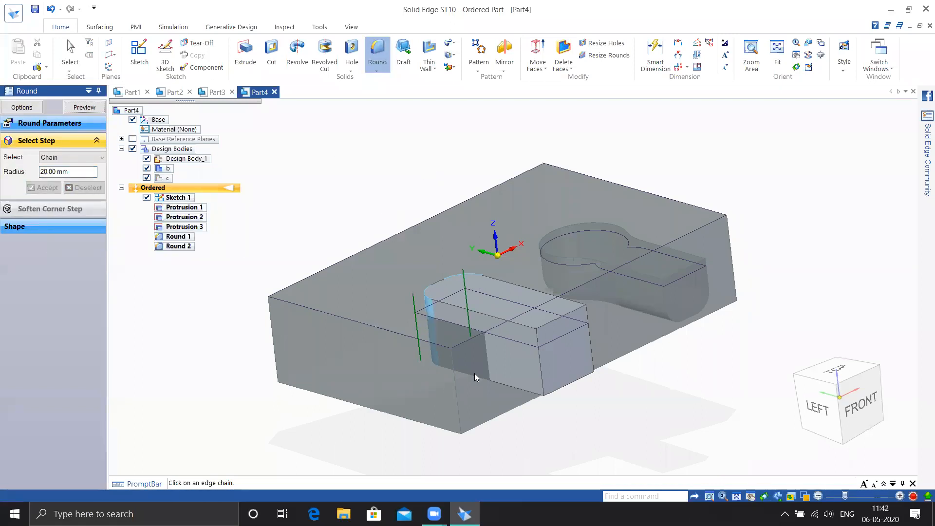
left_click(84, 107)
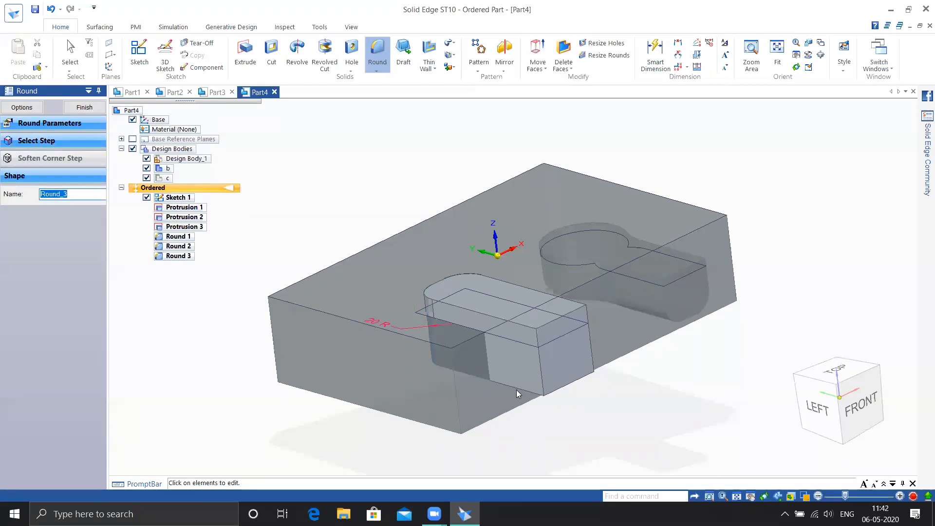
left_click(101, 147)
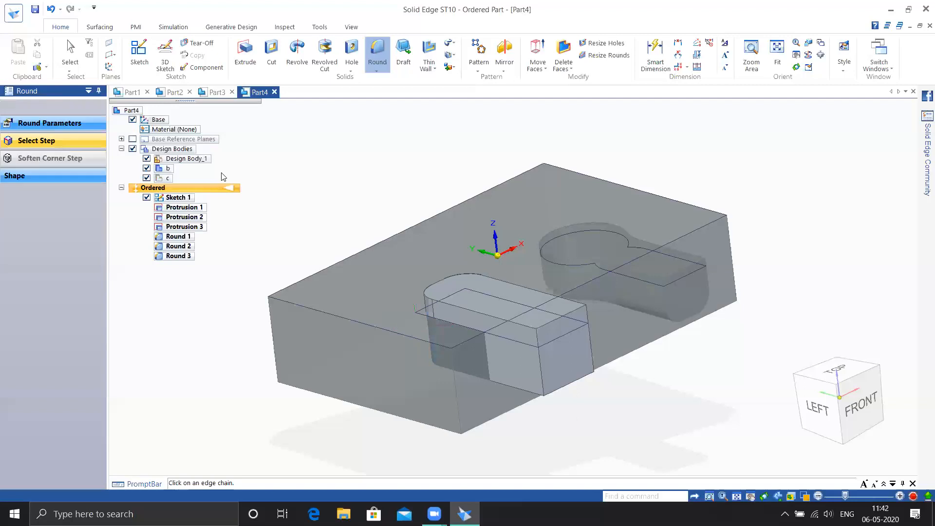
Round the lower edge chain of body b with a 20 mm radius and leave the Round command
left_click(522, 388)
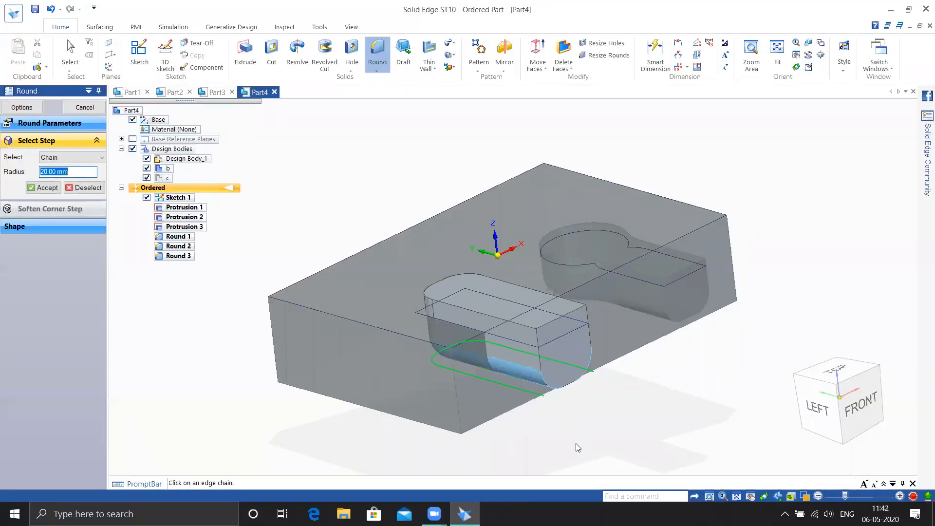
left_click(44, 187)
left_click(91, 112)
left_click(91, 109)
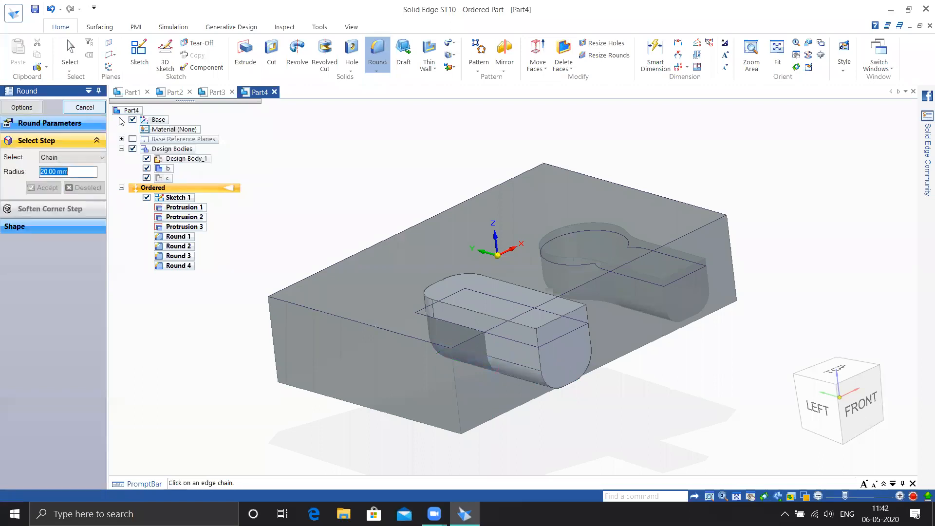
key("Escape")
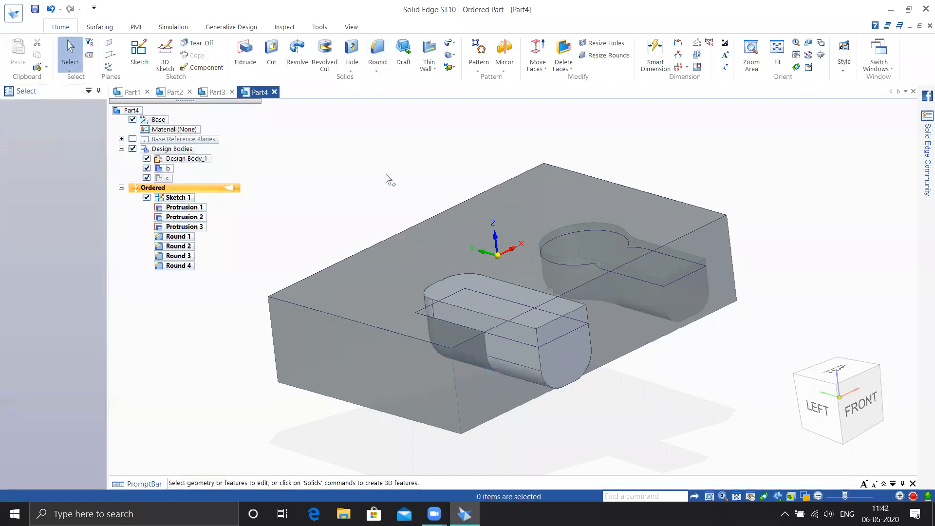
Activate the base block's body Design Body_1 and start the Emboss command
middle_click_drag(386, 177, 370, 166)
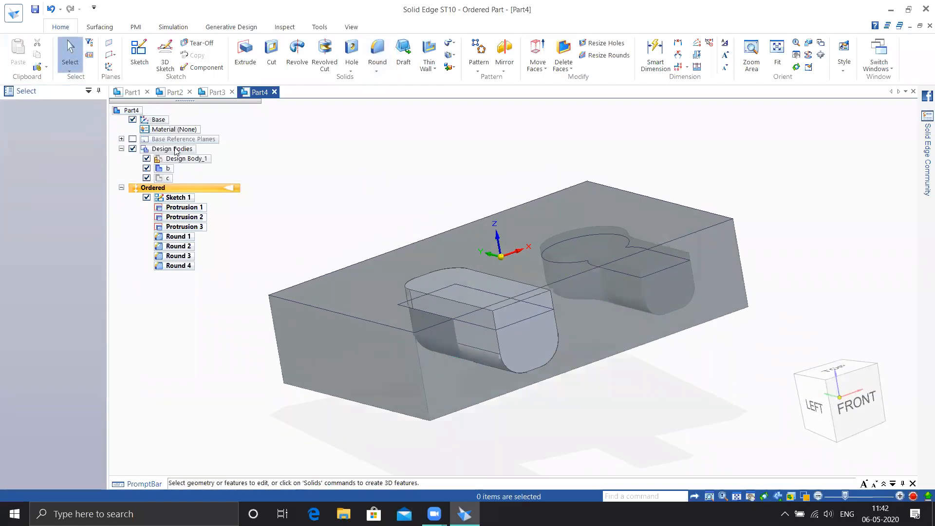
mouse_move(354, 163)
middle_mouse_down()
mouse_move(307, 154)
mouse_move(338, 161)
mouse_move(336, 298)
middle_mouse_up()
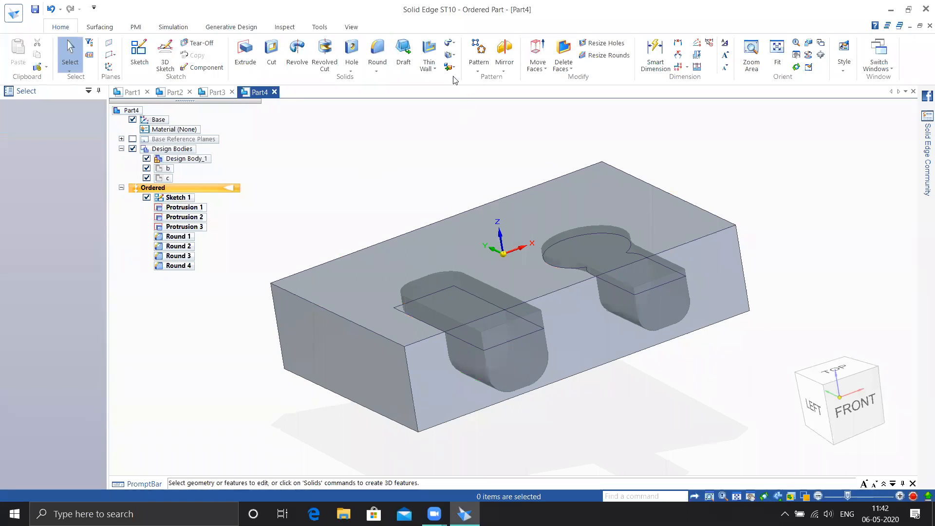
left_click(429, 66)
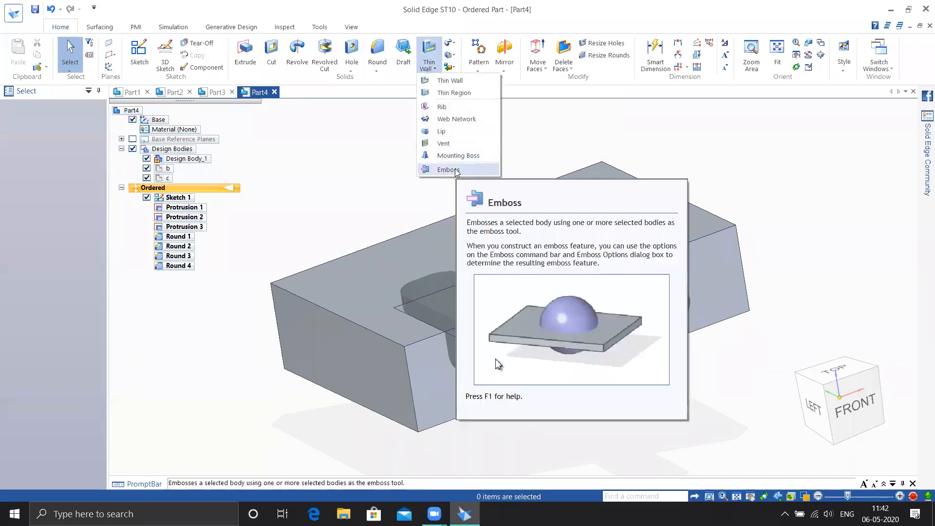
left_click(452, 171)
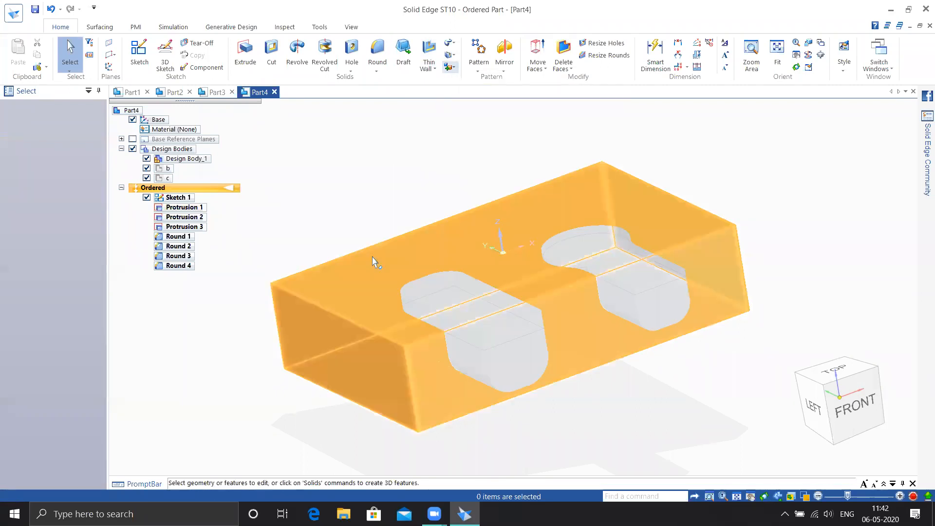
left_click(432, 70)
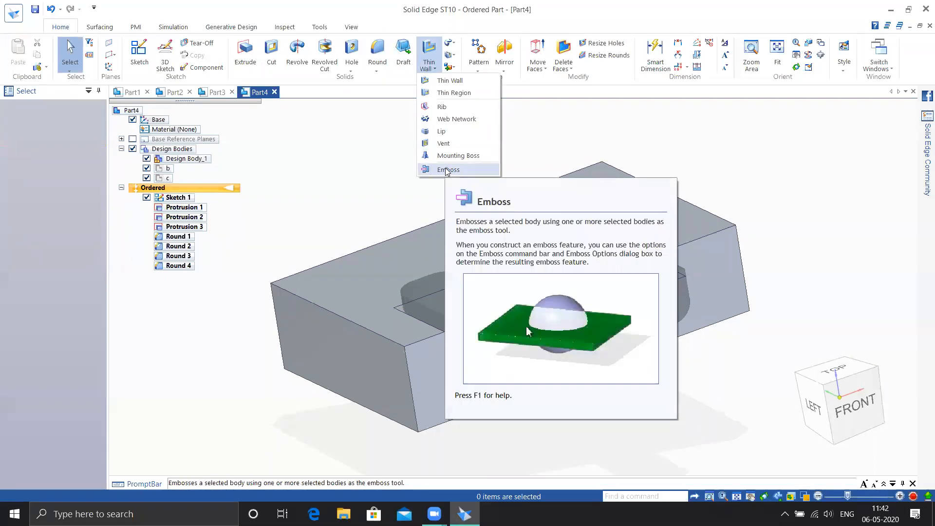
left_click(431, 171)
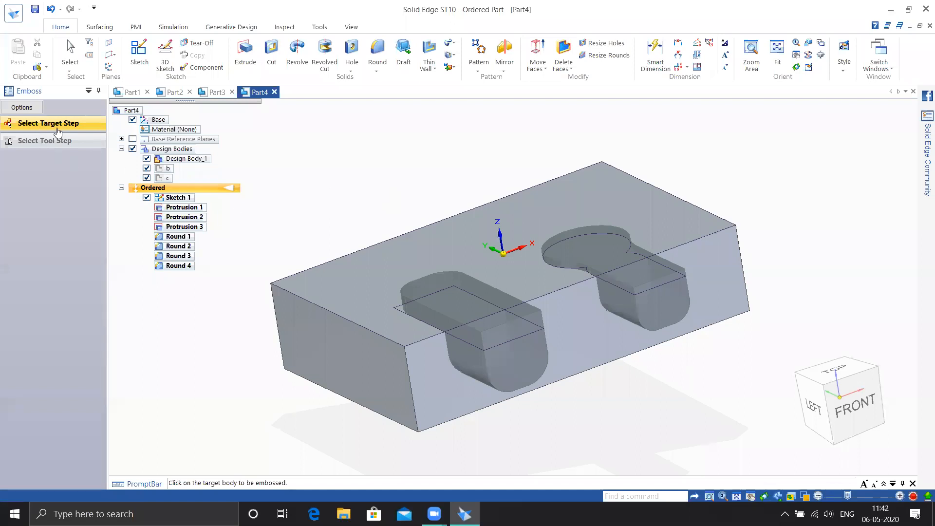
Review the Emboss options for showing or hiding tool bodies, keeping design-body tools shown
left_click(40, 111)
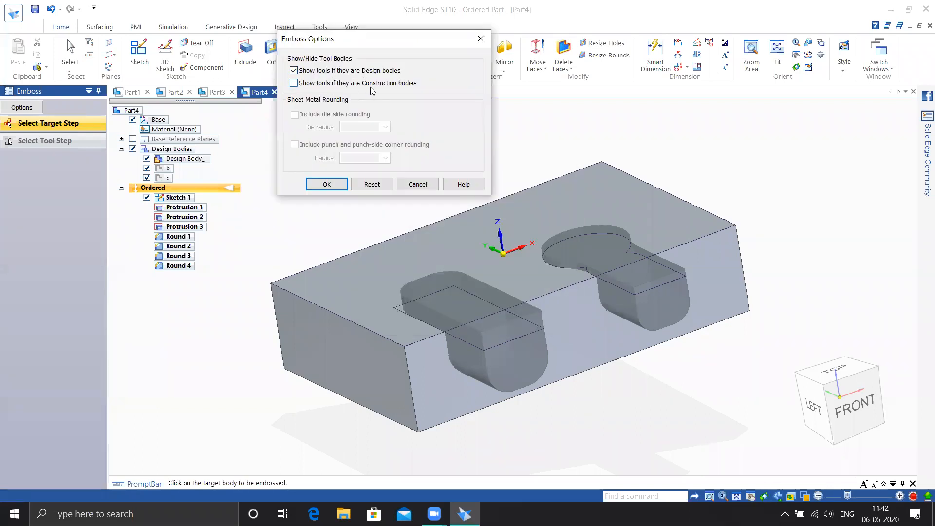
left_click(417, 185)
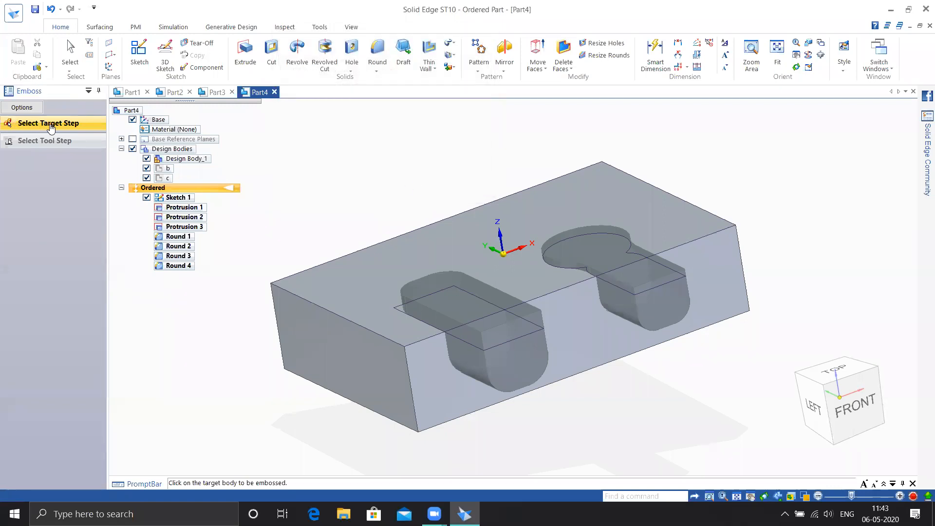
left_click(22, 107)
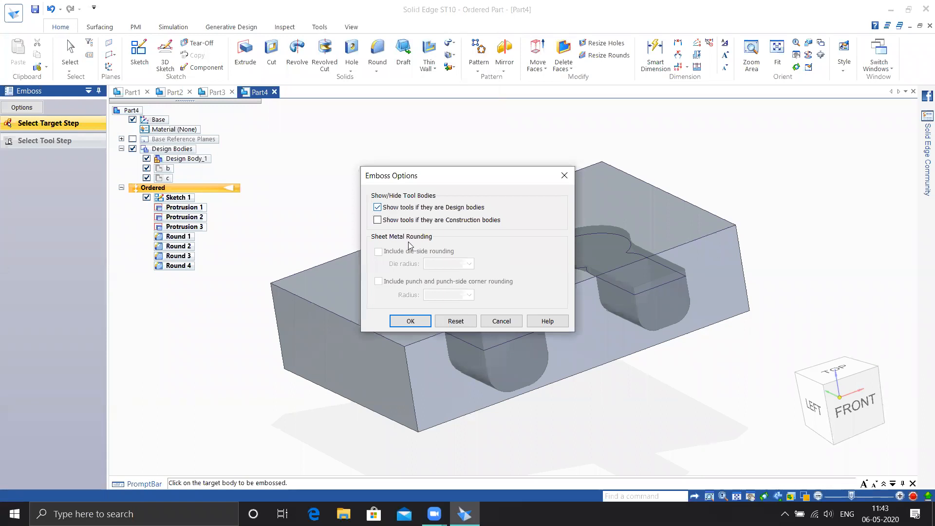
left_click(411, 321)
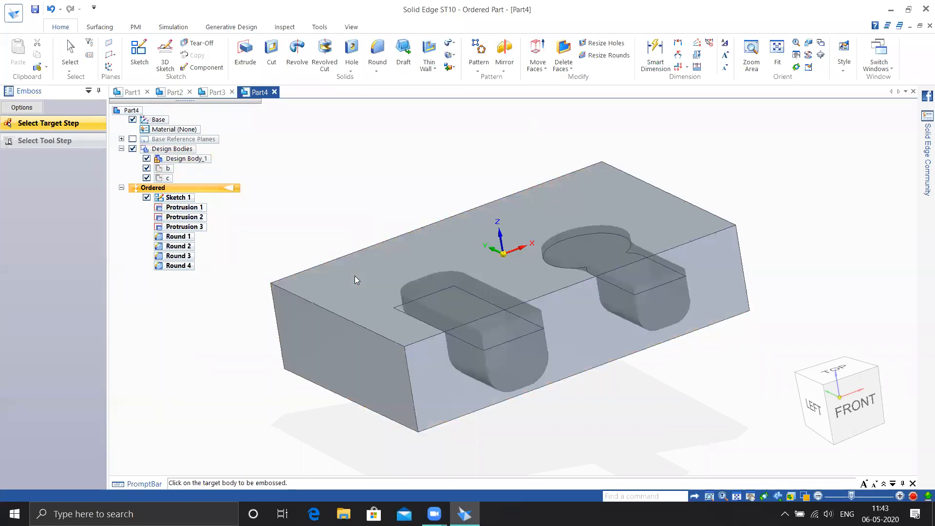
Emboss the base block using body b as the tool with a 2.00 mm clearance
left_click(354, 275)
left_click(461, 291)
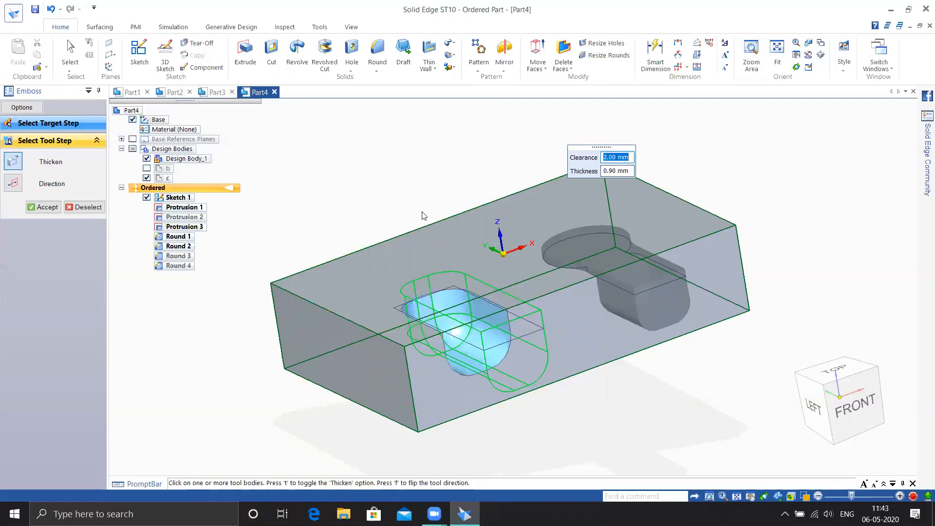
middle_click_drag(456, 183, 427, 205)
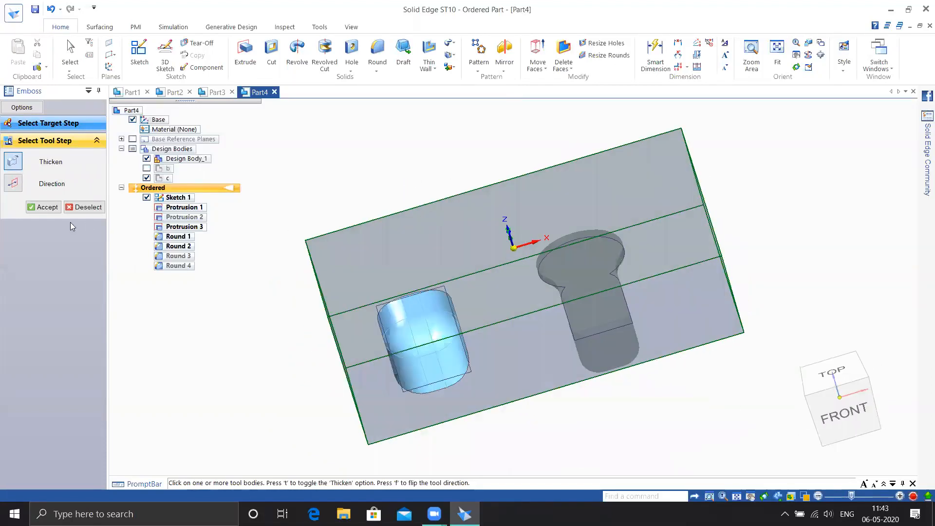
left_click(46, 207)
Examine the gap between the embossed pocket and body b from above and from the front
middle_click_drag(252, 325, 288, 405)
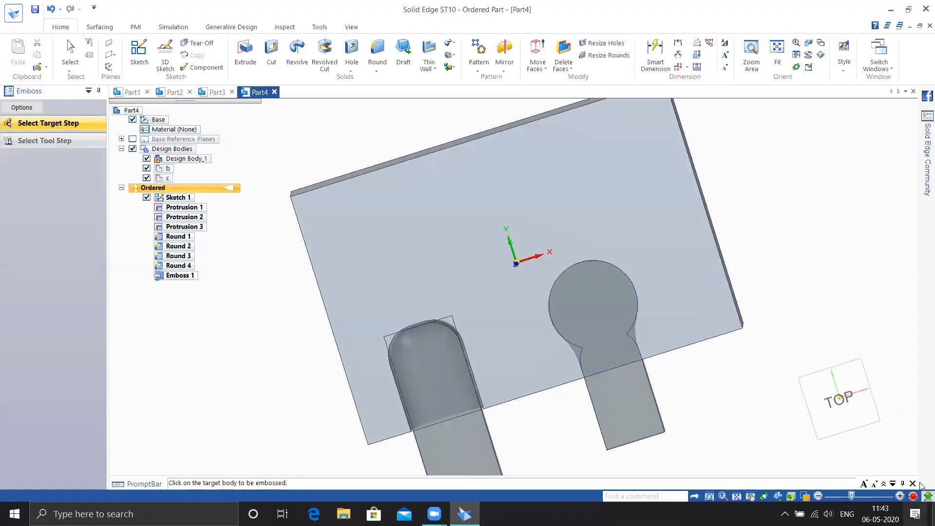
left_click(839, 399)
scroll(359, 319, "up", 3)
scroll(379, 274, "up", 2)
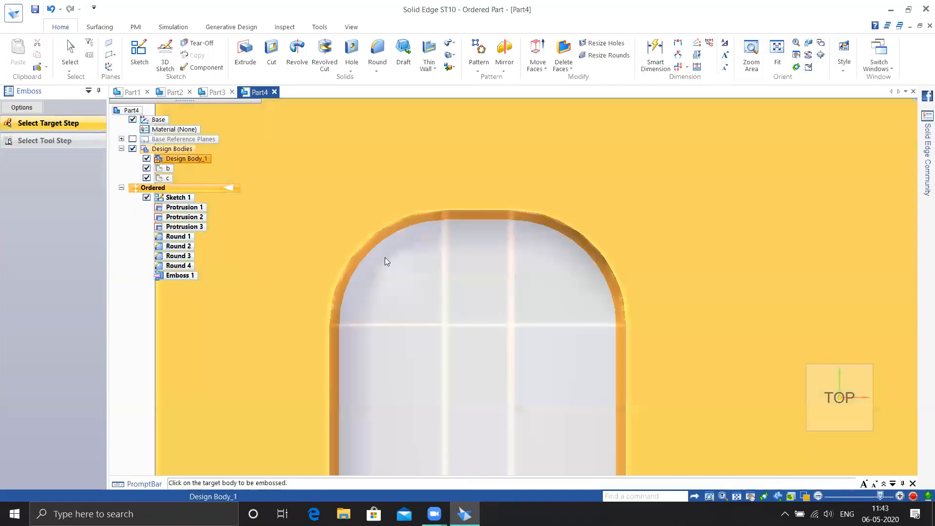
middle_click_drag(511, 323, 508, 239)
scroll(508, 274, "down", 4)
middle_click_drag(516, 295, 481, 337)
scroll(480, 337, "up", 4)
middle_click_drag(520, 428, 524, 451)
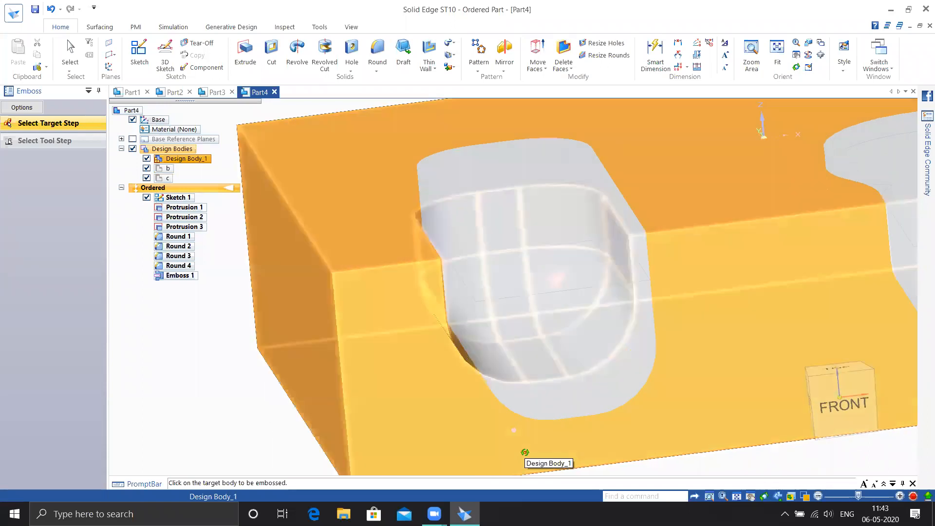
scroll(637, 209, "down", 5)
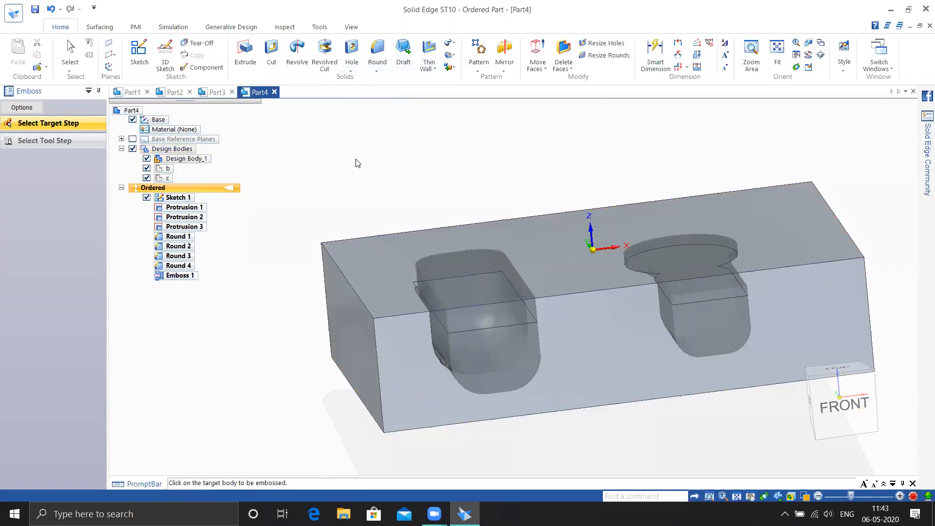
Emboss the base block with body c as the tool, setting the clearance to 0.5 mm and keeping design-body tools shown
left_click(432, 70)
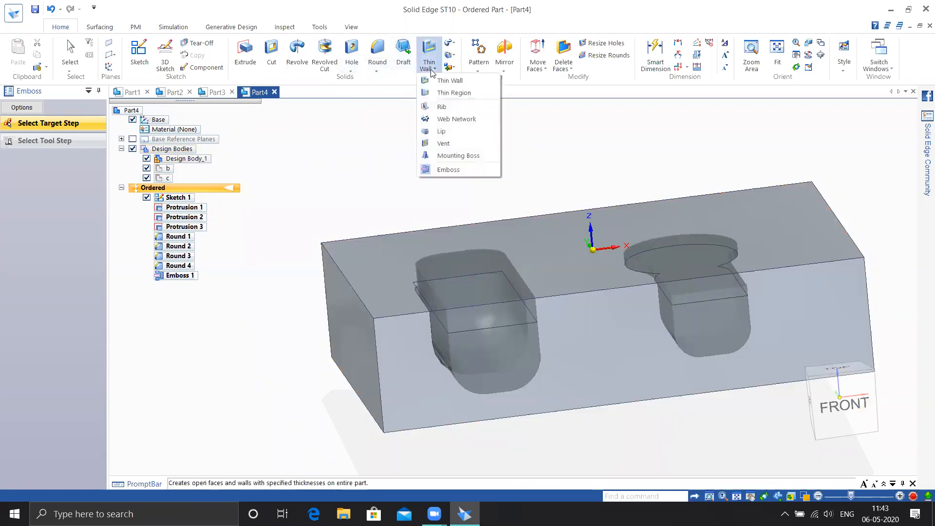
left_click(443, 172)
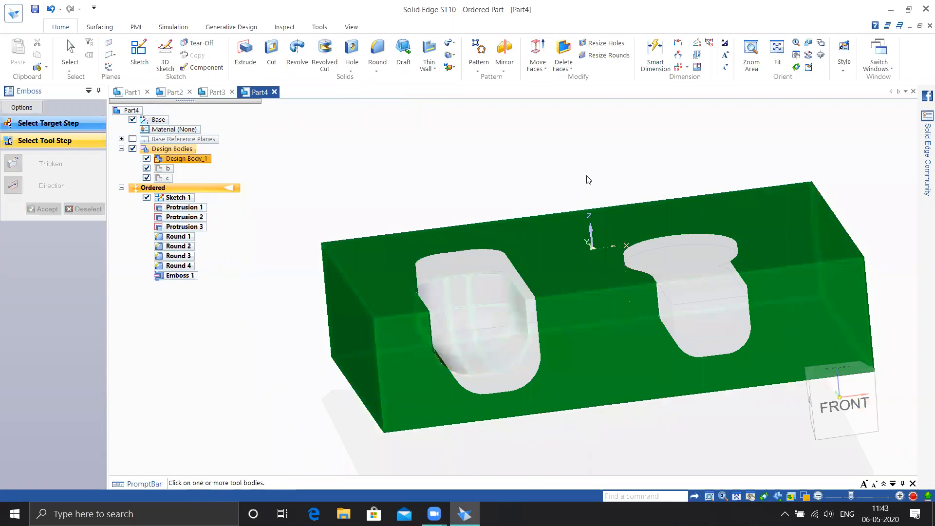
middle_click_drag(476, 176, 520, 203)
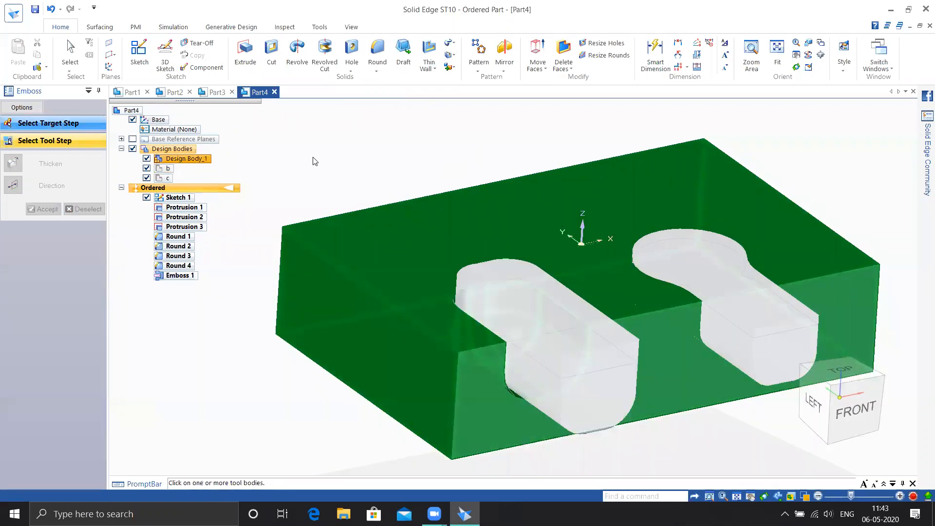
left_click(38, 123)
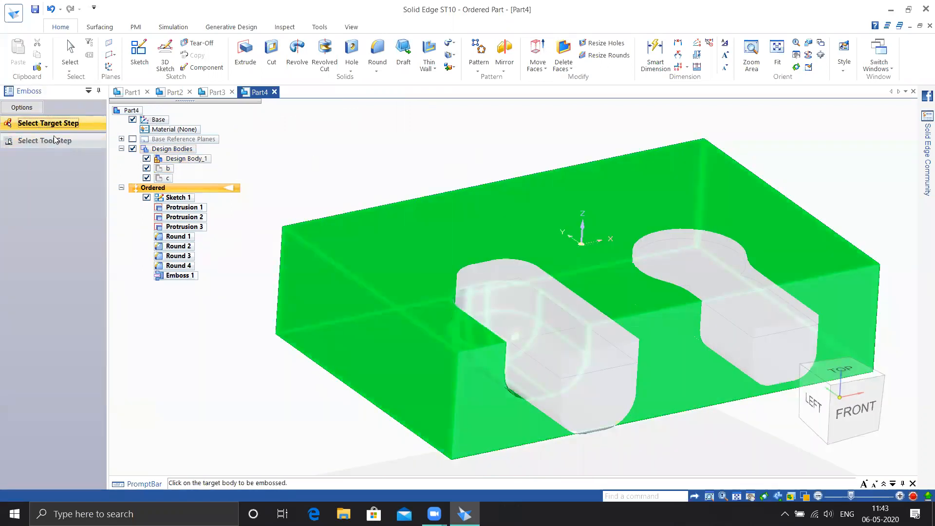
left_click(22, 108)
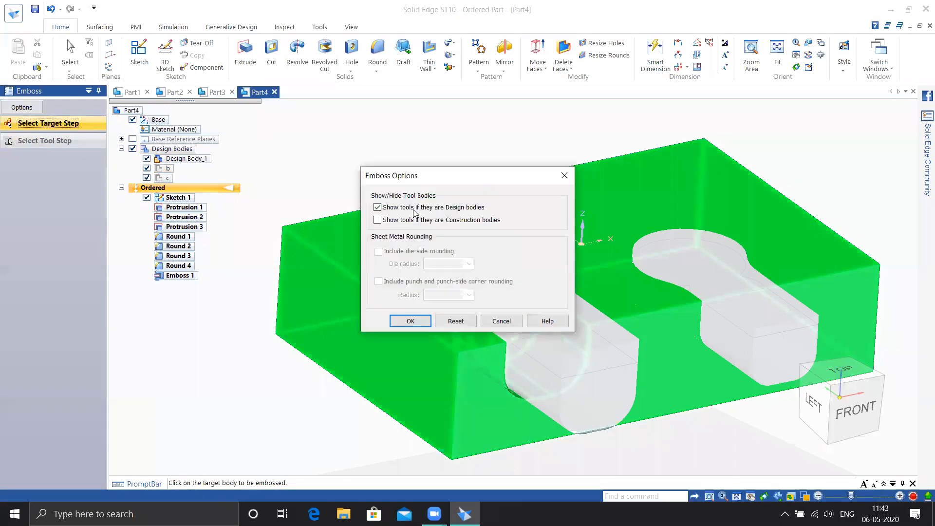
left_click(411, 321)
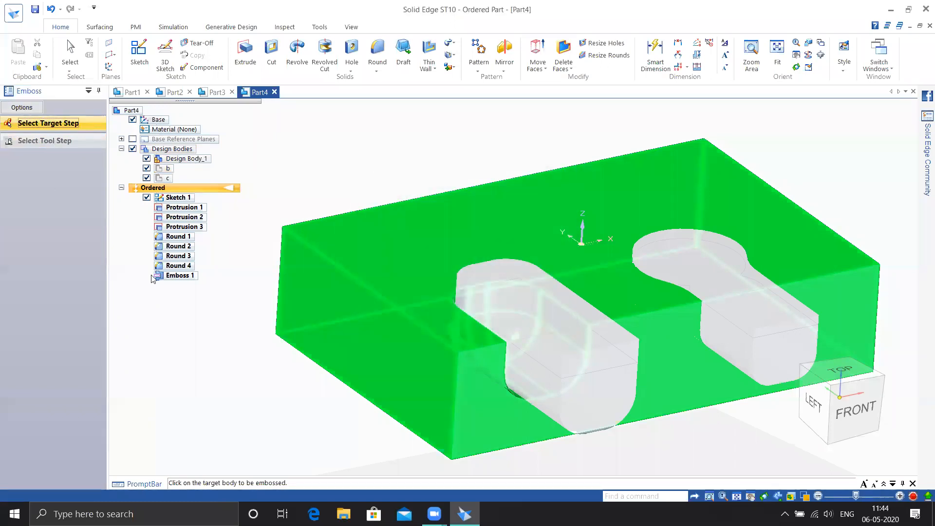
left_click(525, 216)
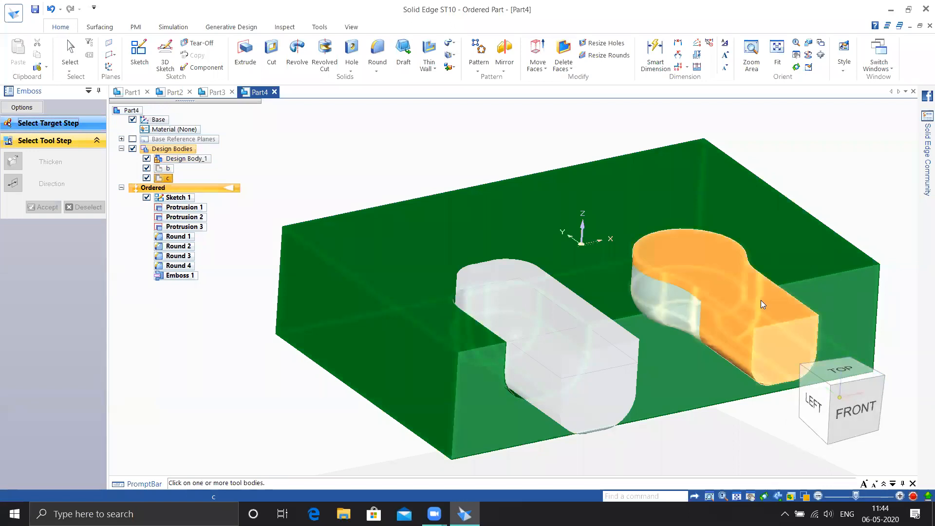
left_click(761, 300)
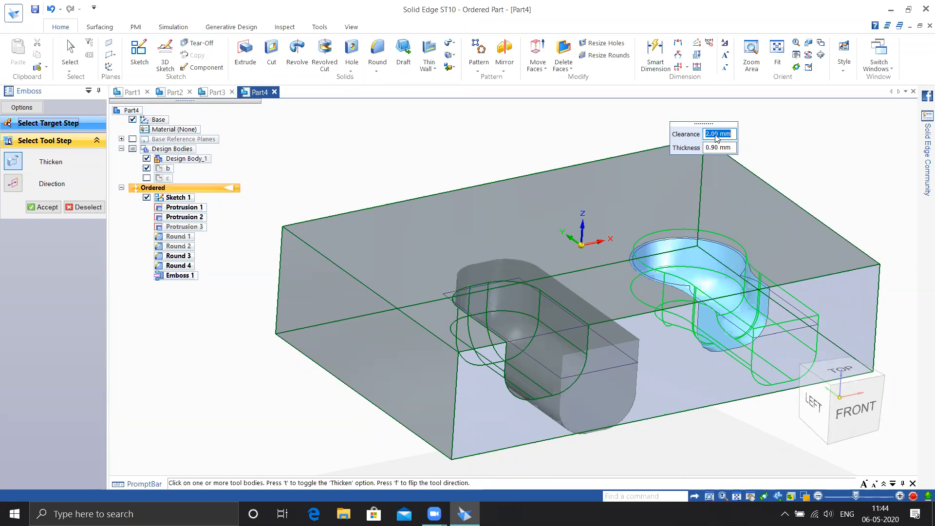
type("0.5")
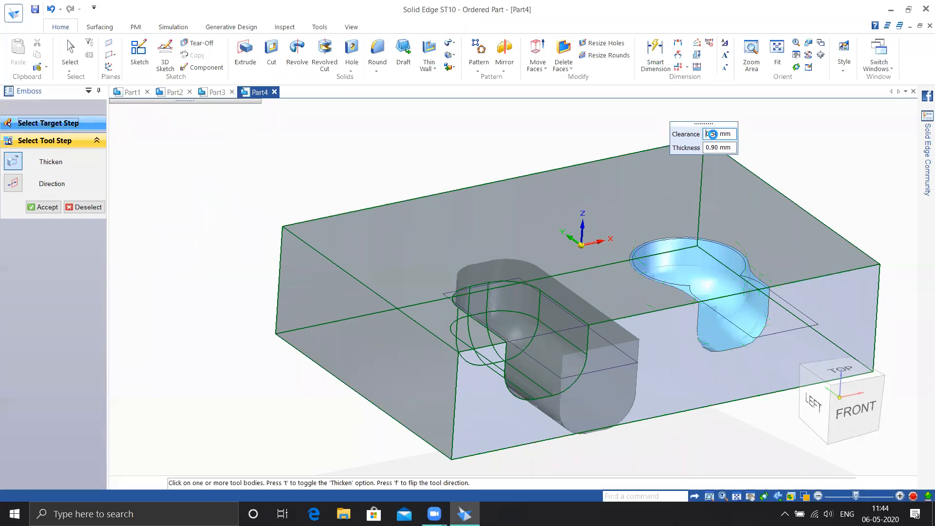
key("Return")
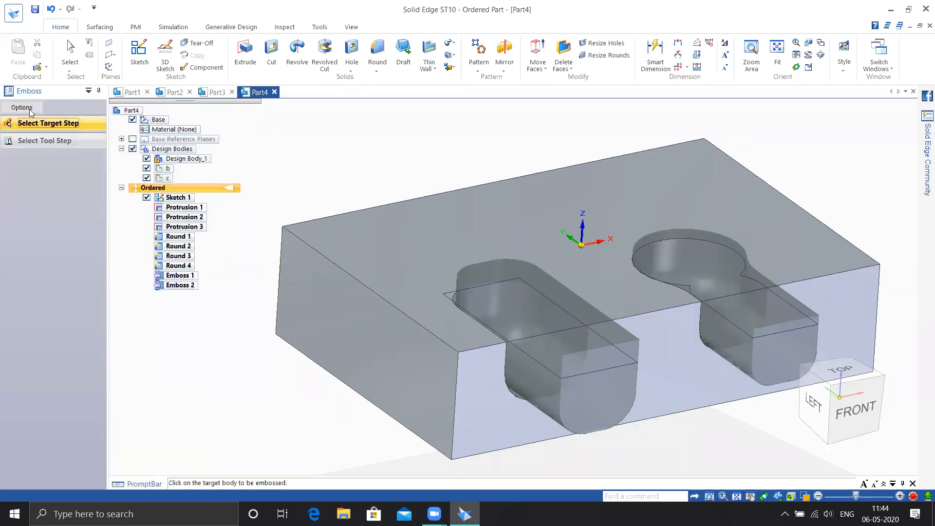
Undo both emboss features on the base block
middle_click_drag(443, 146, 427, 172)
key("ctrl+z")
key("ctrl+z")
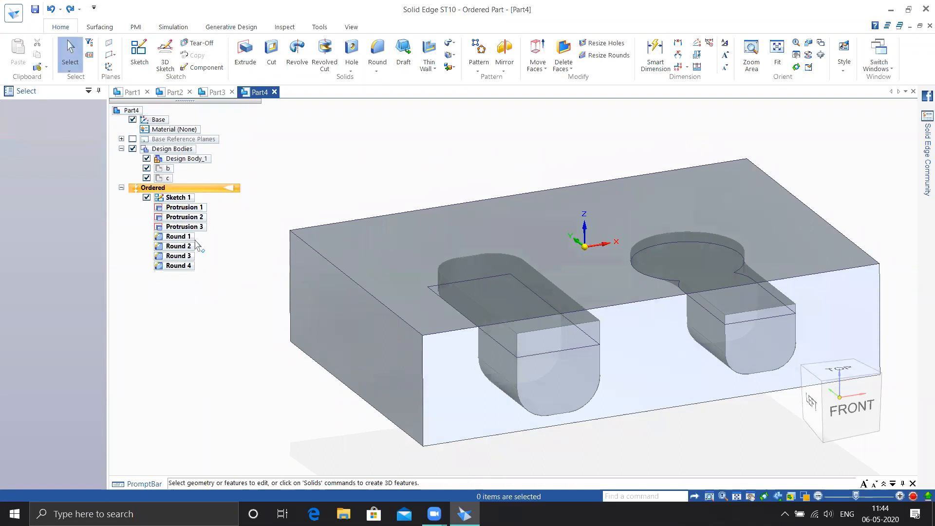
Start the Emboss command and turn off the option that shows tools if they are design bodies
left_click(447, 68)
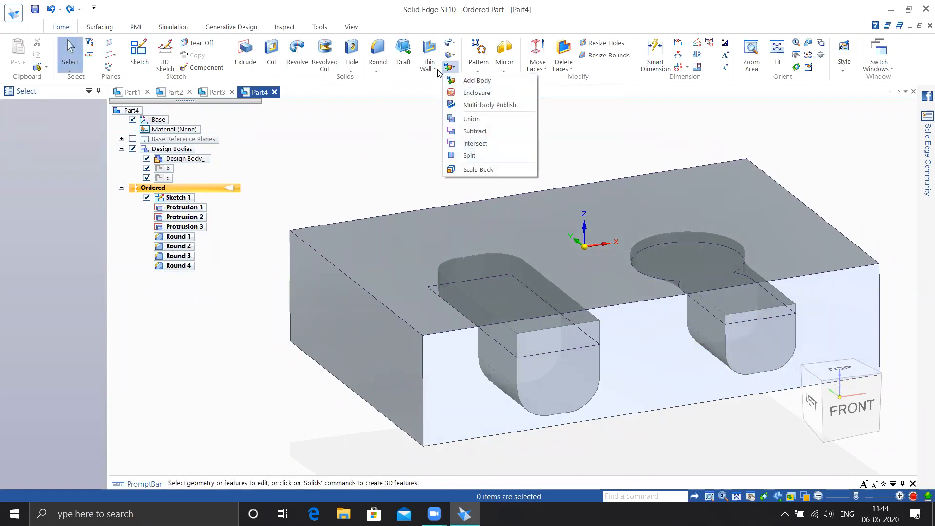
left_click(434, 69)
left_click(447, 172)
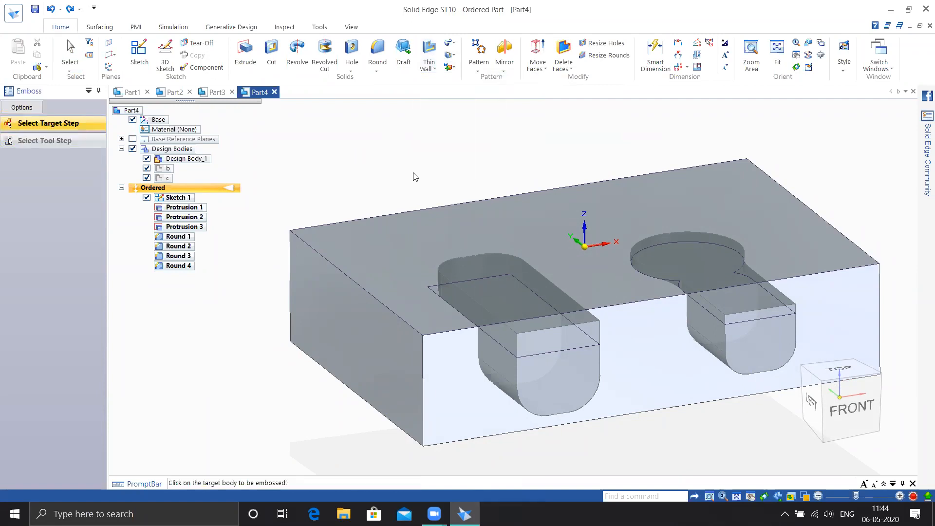
left_click(22, 108)
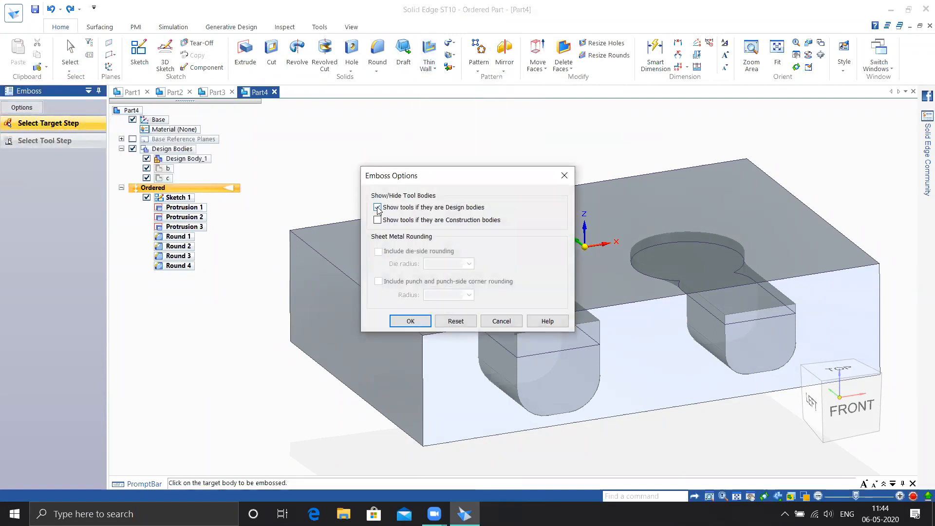
left_click(410, 323)
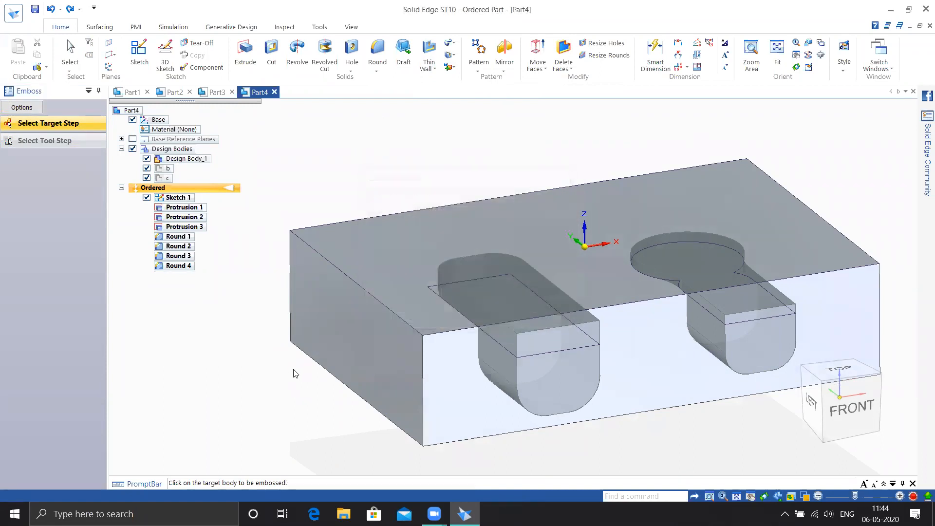
Emboss the base block using bodies b and c together as tools with a 0.50 mm clearance
left_click(414, 276)
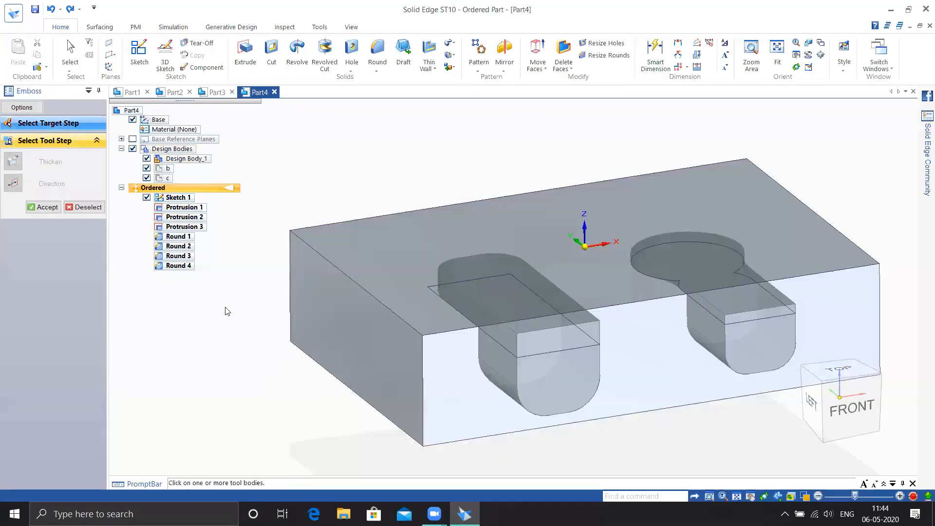
left_click(535, 308)
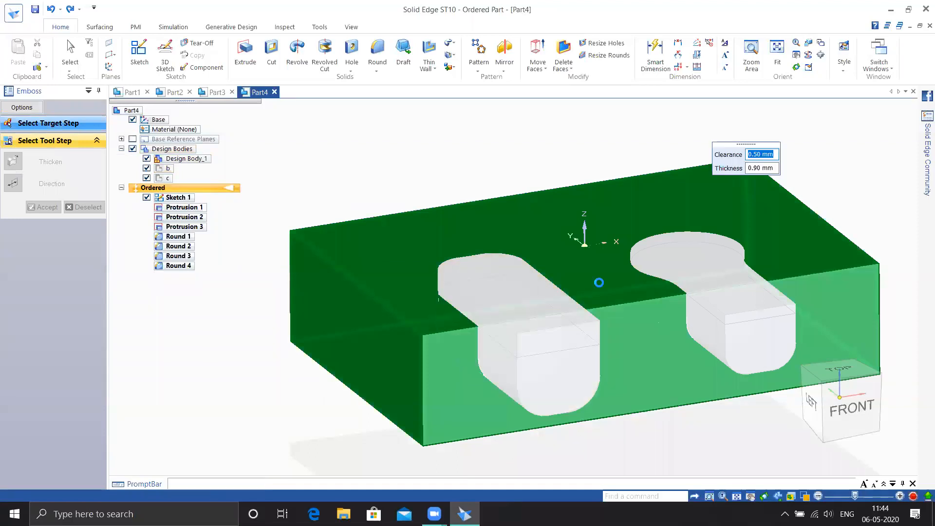
left_click(724, 328)
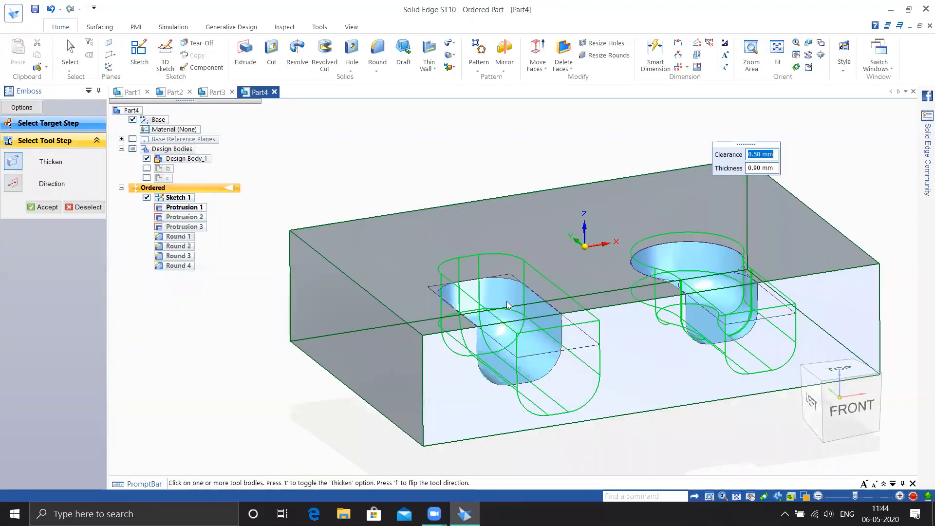
left_click(44, 207)
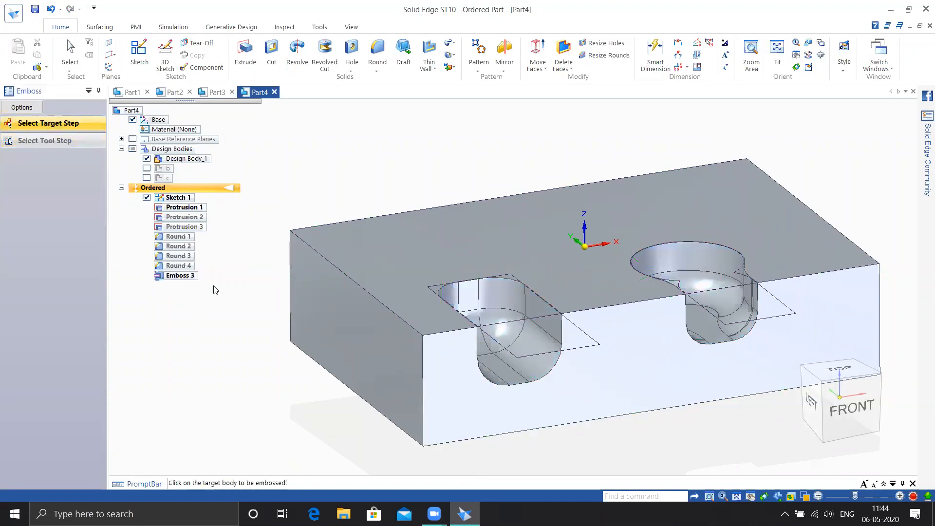
Undo the combined emboss and show bodies b and c again
middle_click_drag(288, 324, 454, 249)
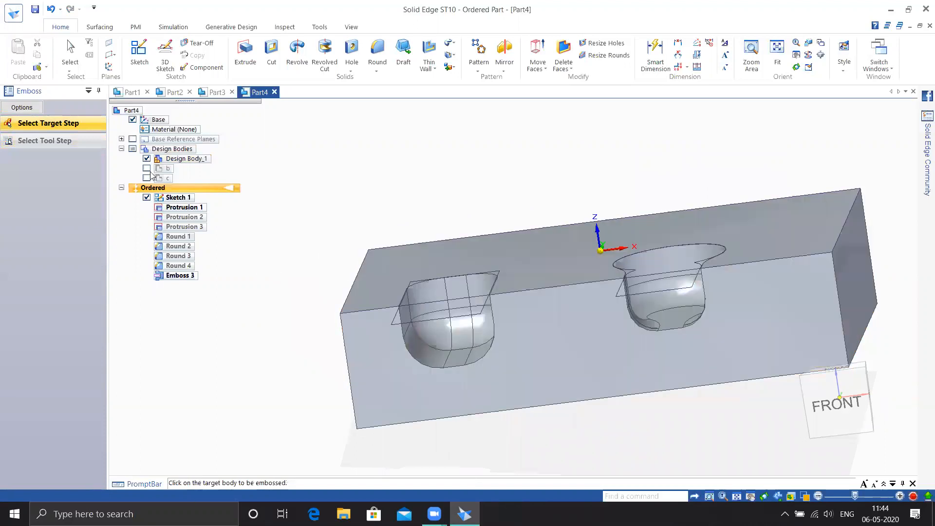
middle_click_drag(299, 247, 326, 264)
key("ctrl+z")
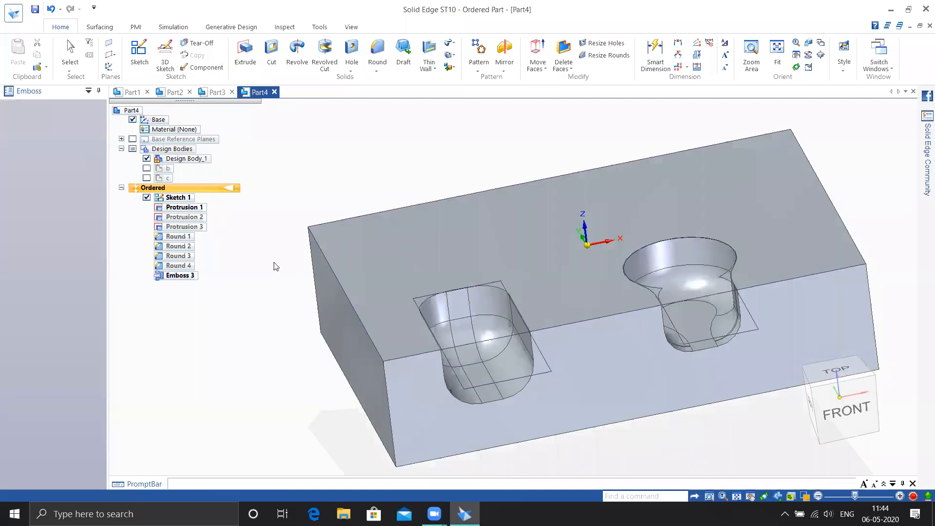
left_click(147, 169)
left_click(147, 179)
Try a thickened emboss of the base block using body b with 0.50 mm clearance and 0.90 mm thickness, and deselect the tool
middle_click_drag(344, 168, 369, 164)
left_click(422, 110)
left_click(429, 68)
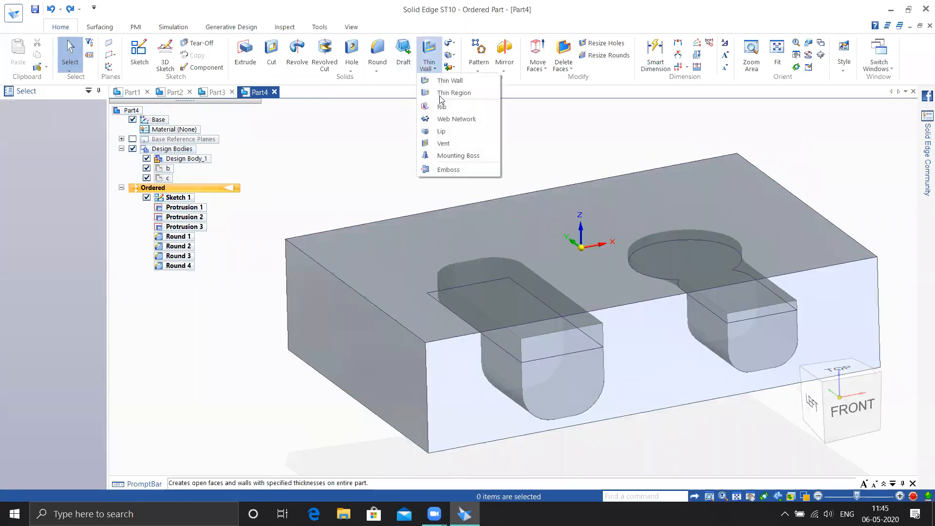
left_click(441, 170)
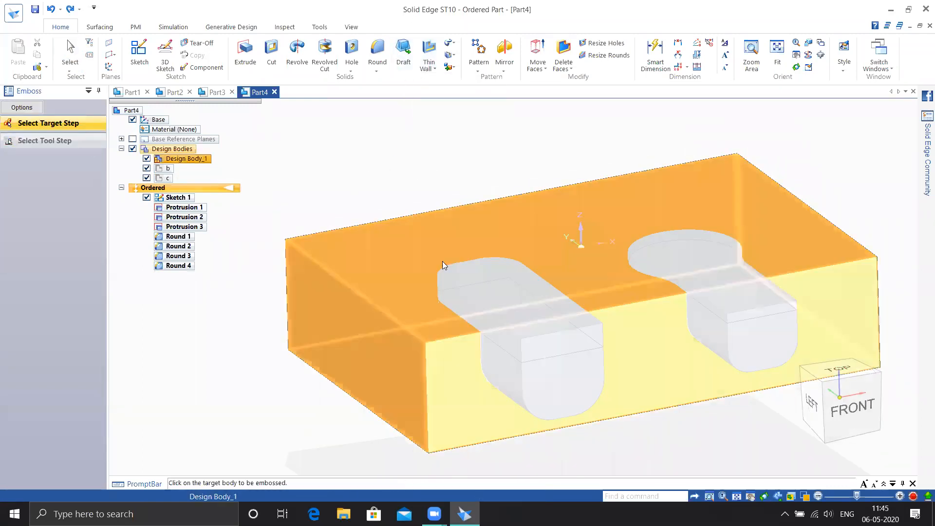
left_click(436, 249)
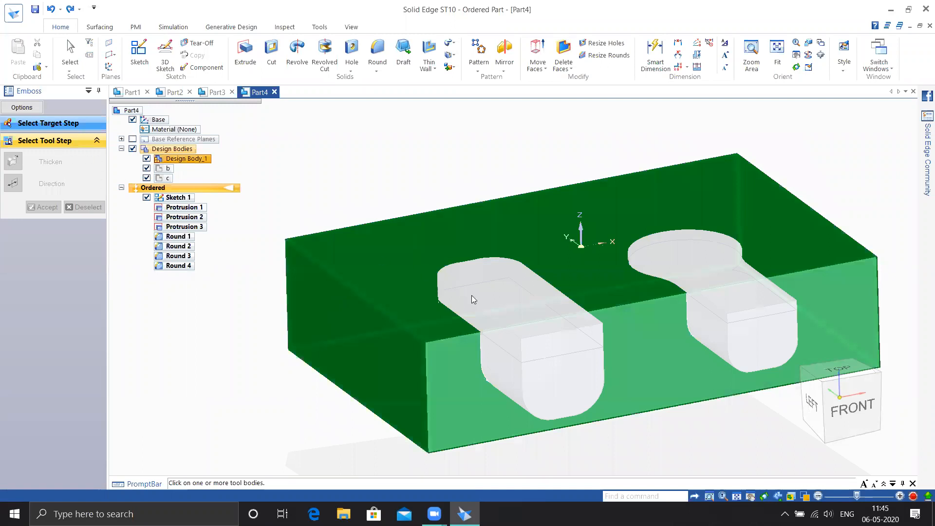
left_click(484, 297)
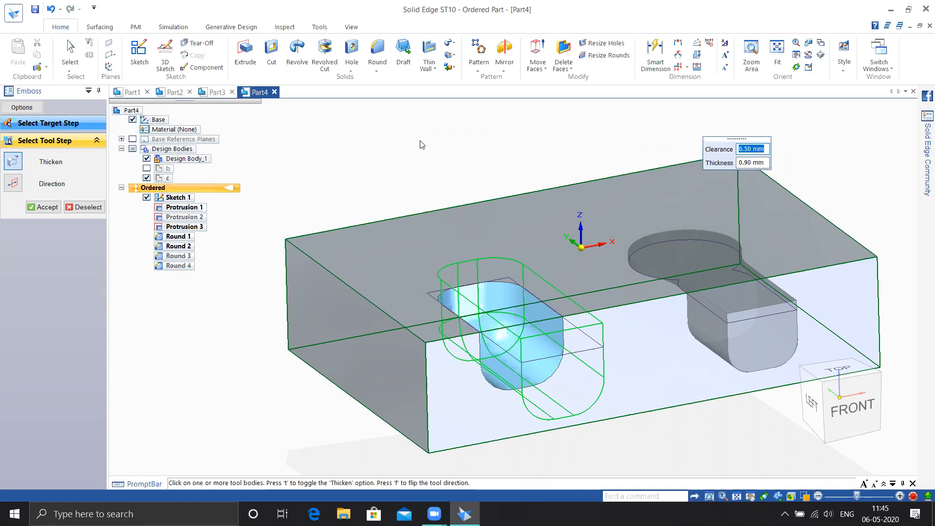
left_click(81, 206)
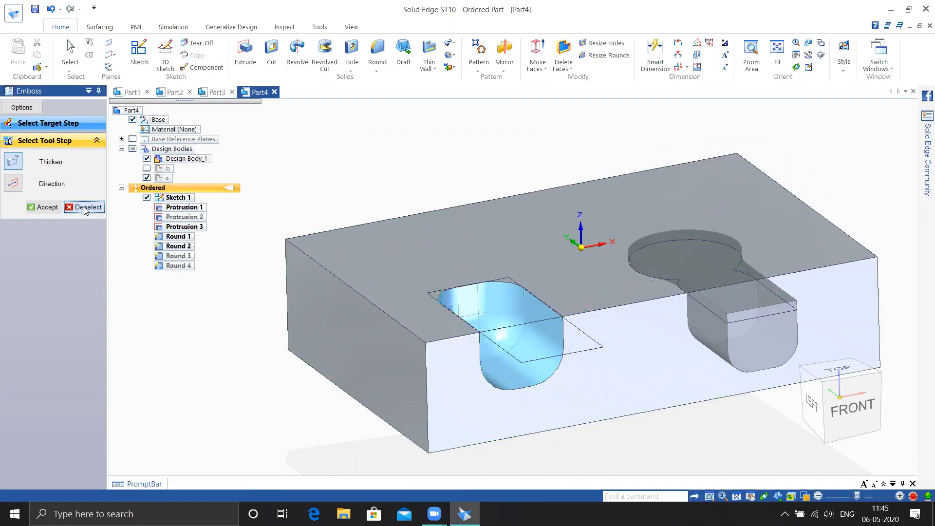
Create a new part document
left_click(14, 15)
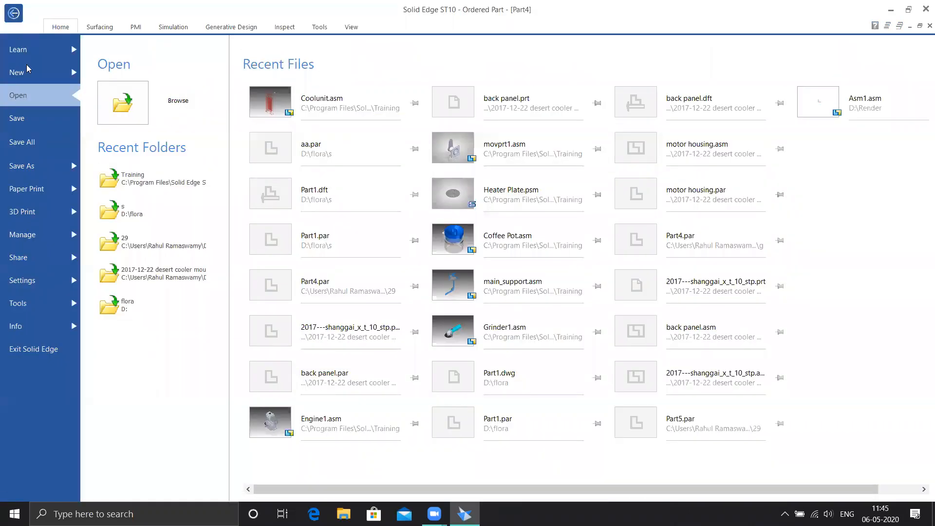
left_click(28, 70)
left_click(202, 326)
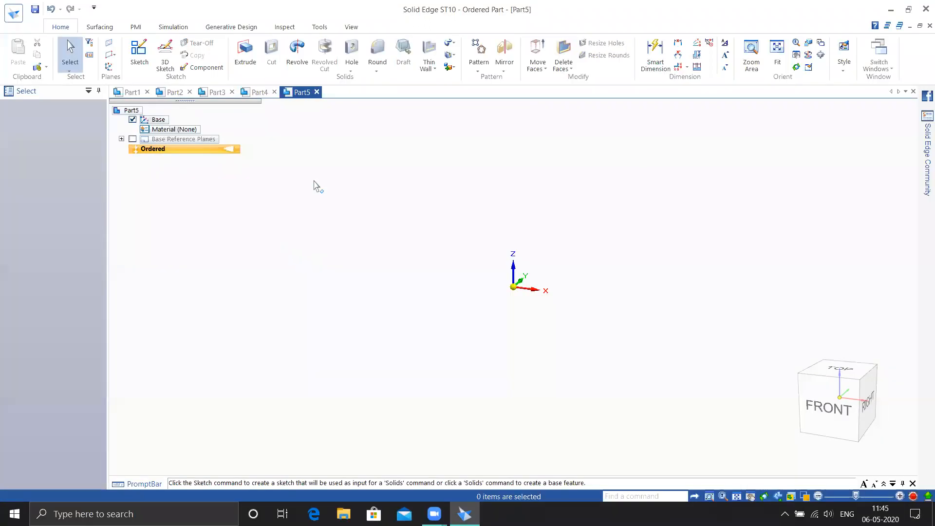
Sketch a rectangle centred on the origin on the horizontal XY plane and finish the sketch
left_click(139, 52)
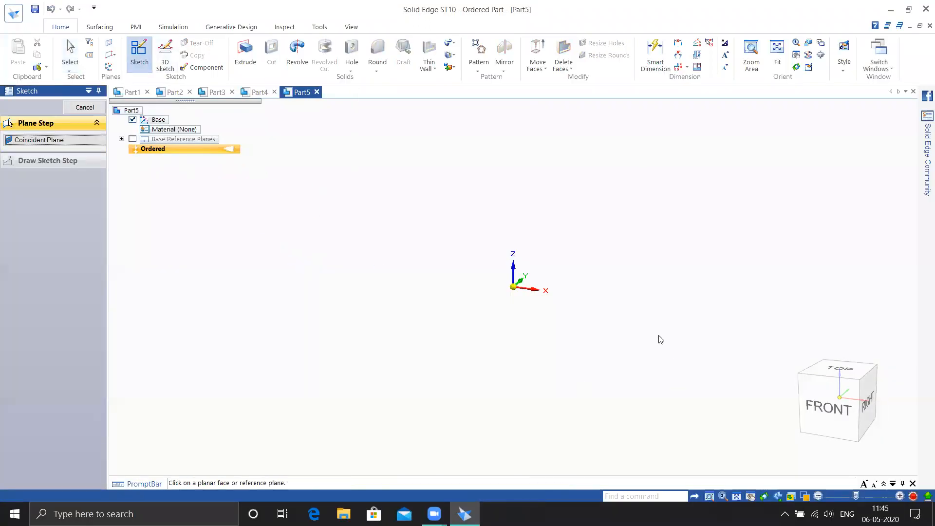
left_click(546, 286)
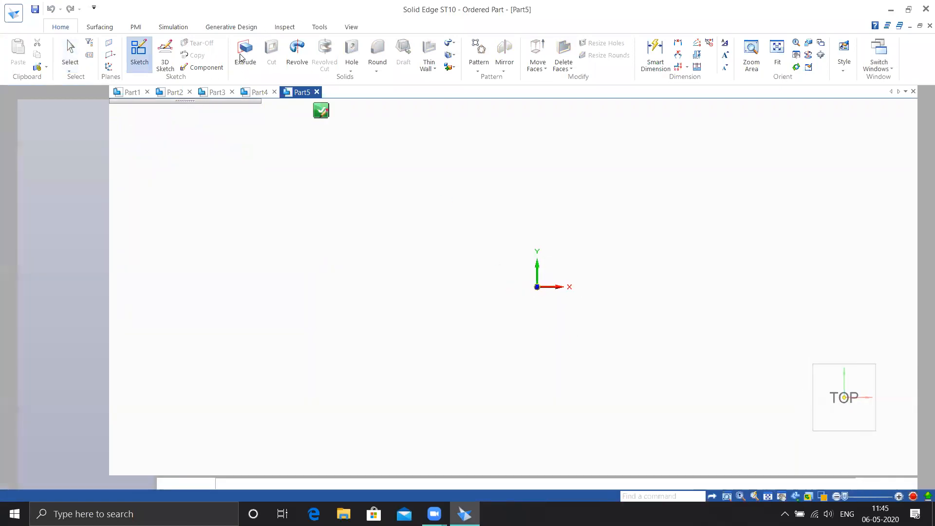
key("r")
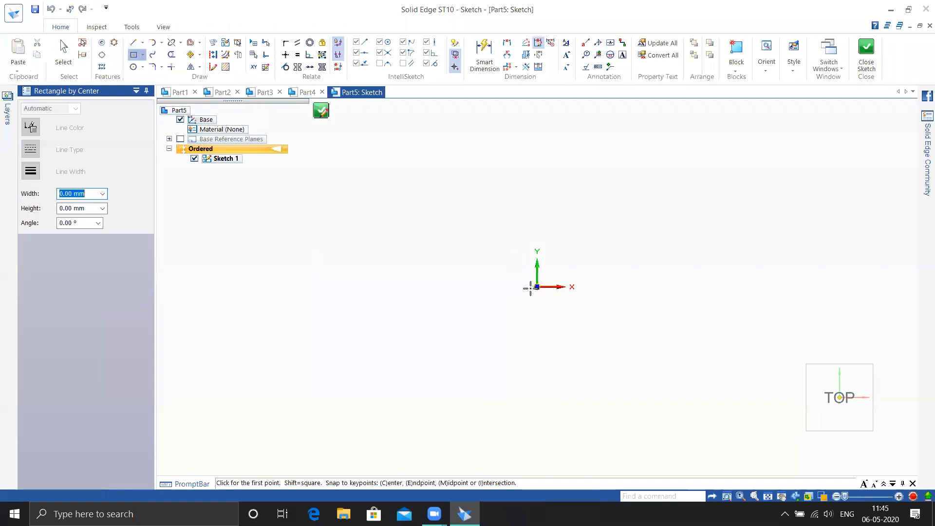
left_click(537, 286)
left_click(750, 419)
left_click(865, 54)
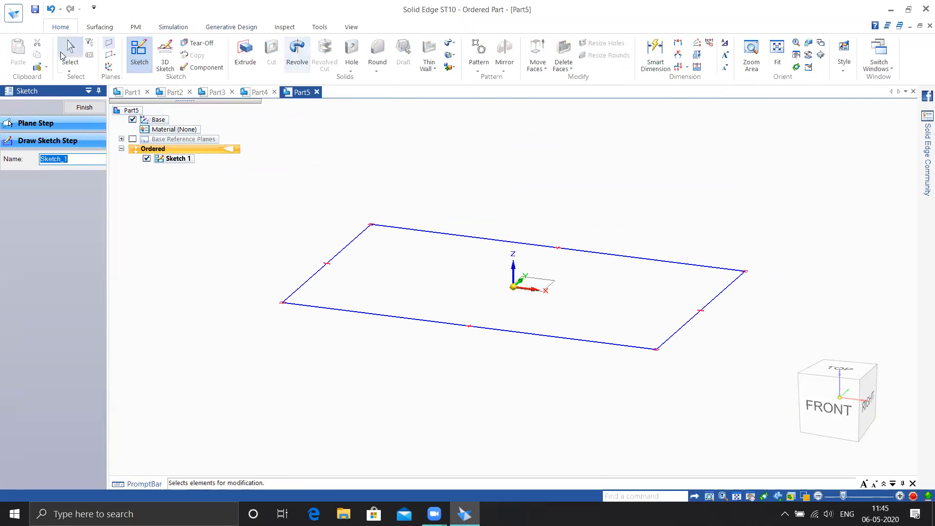
left_click(81, 109)
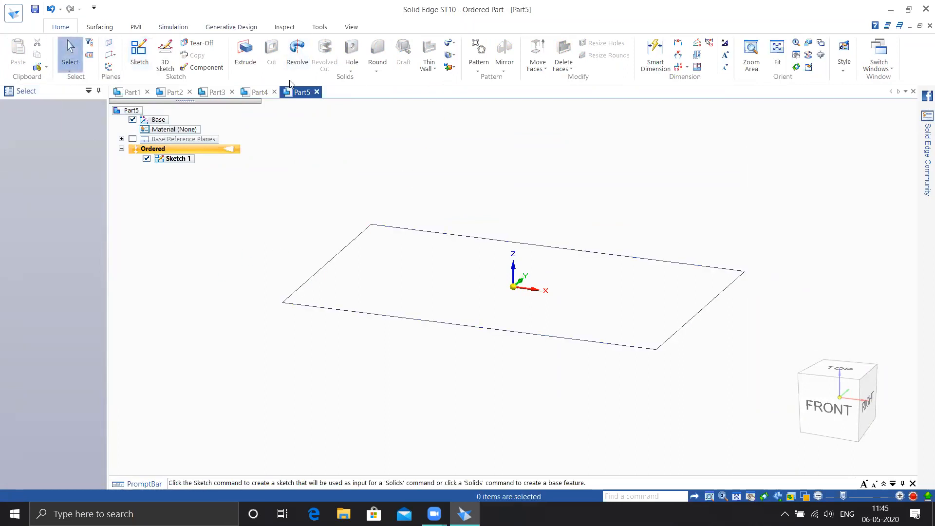
Extrude the rectangle 15 mm downward as a non-symmetric finite extent to form a flat plate
left_click(245, 53)
left_click(315, 281)
right_click(325, 348)
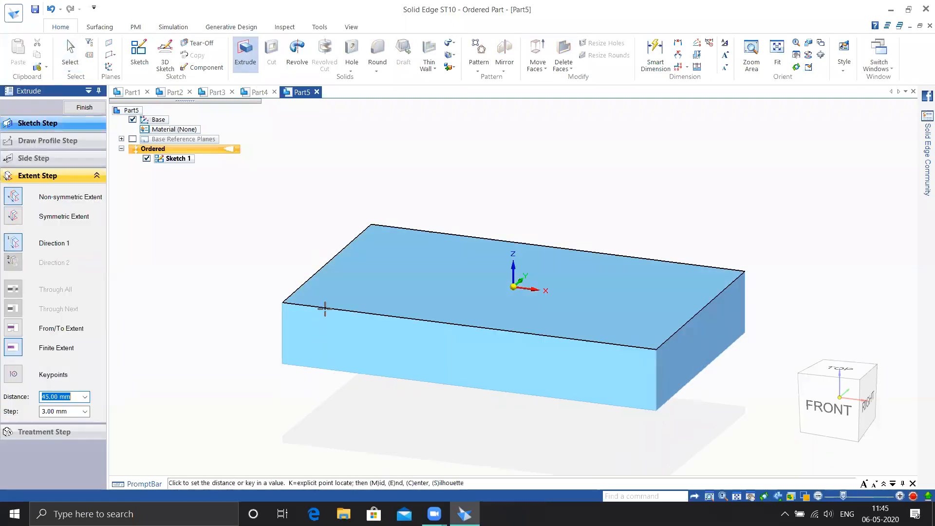
left_click(352, 281)
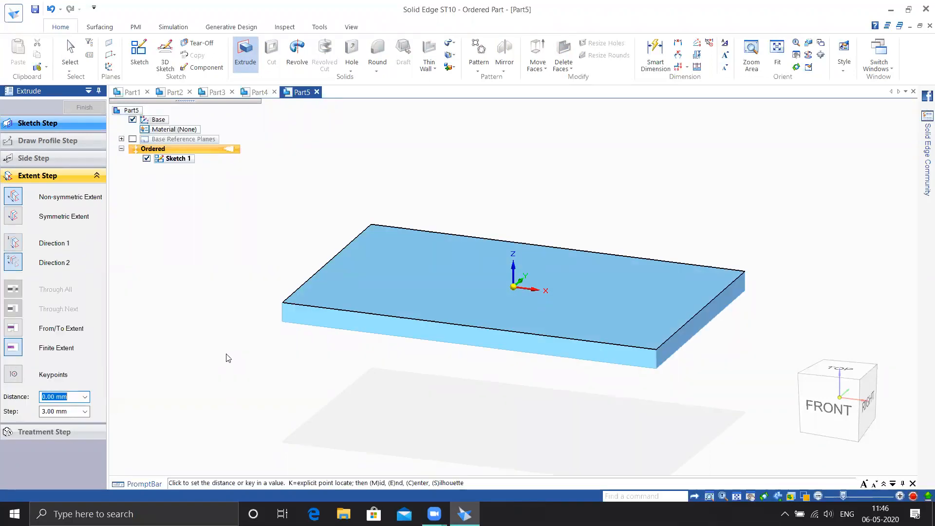
left_click(32, 209)
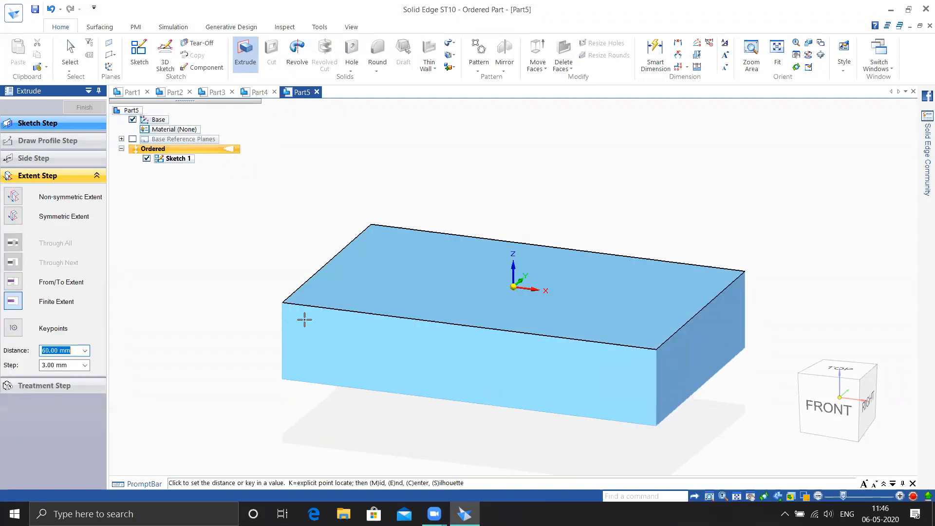
type("15")
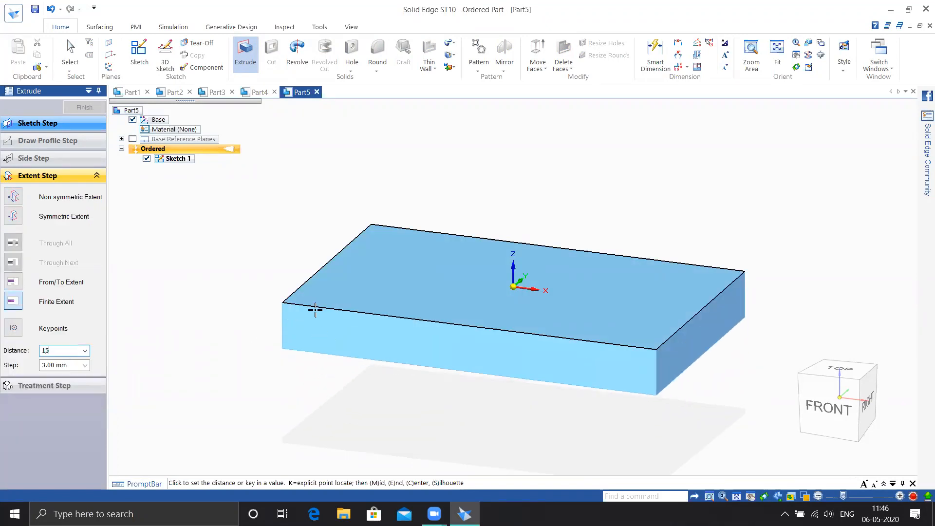
key("Tab")
left_click(317, 312)
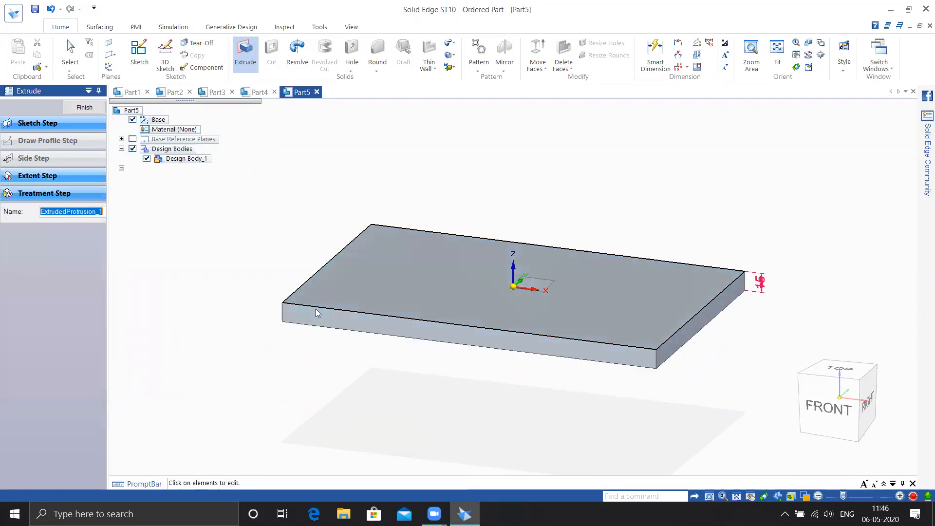
left_click(84, 108)
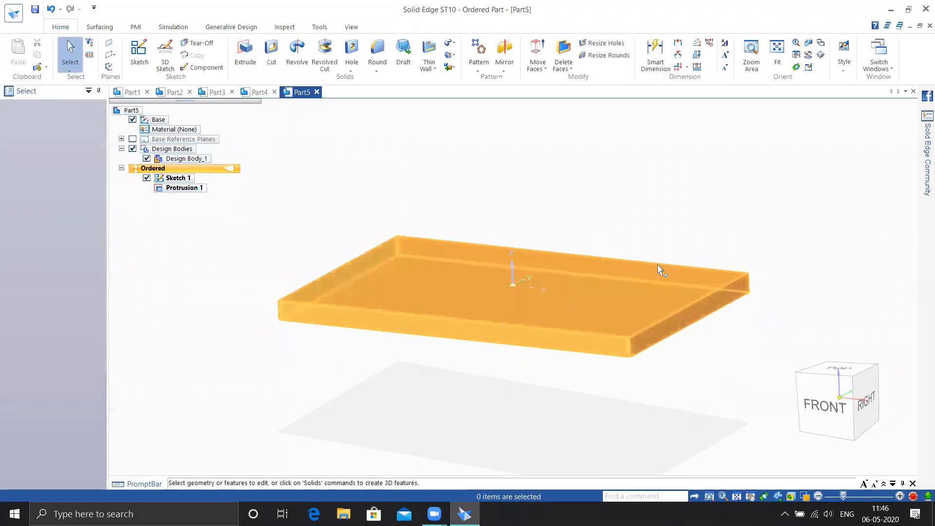
Switch to synchronous modeling and create a sphere of 60 mm radius centred on the origin
left_click(319, 27)
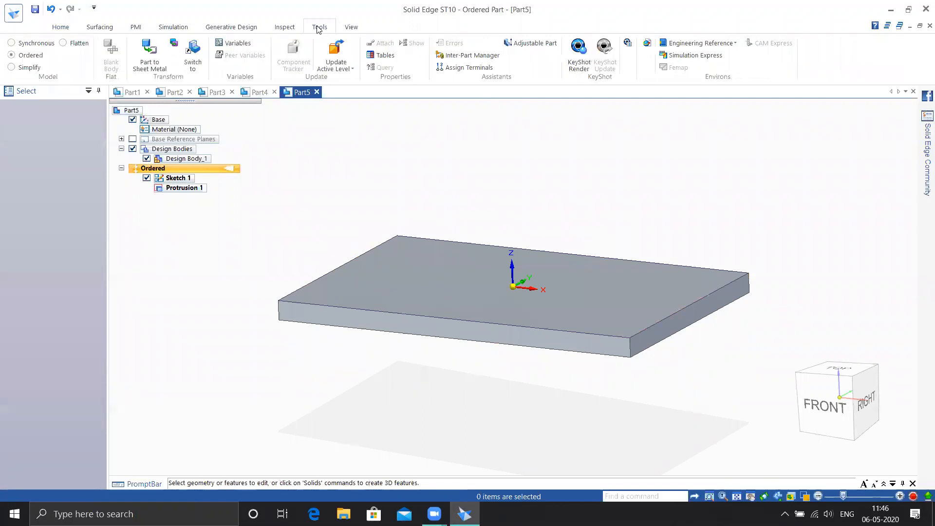
left_click(12, 43)
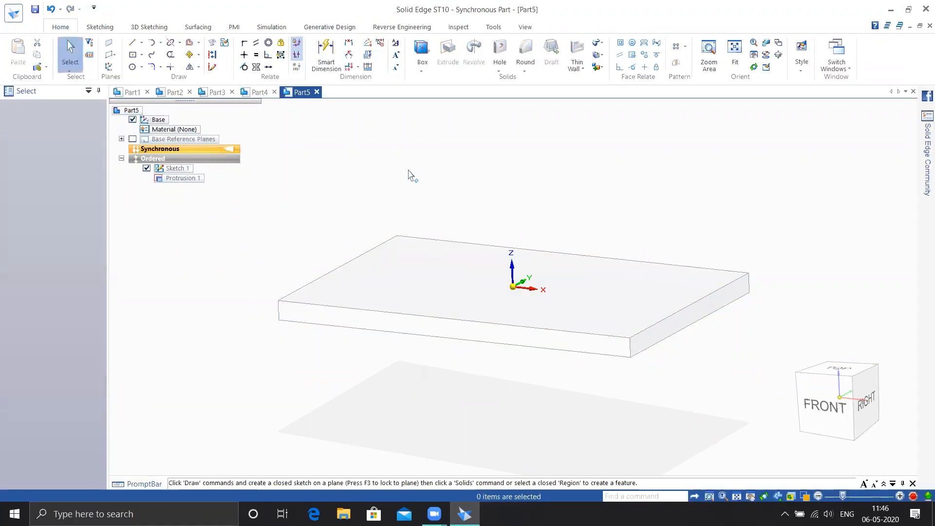
left_click(421, 72)
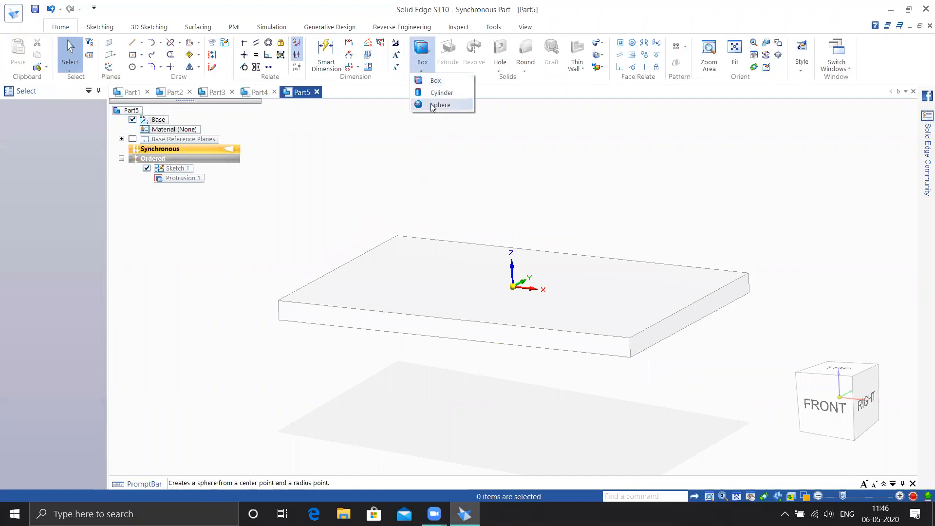
left_click(432, 106)
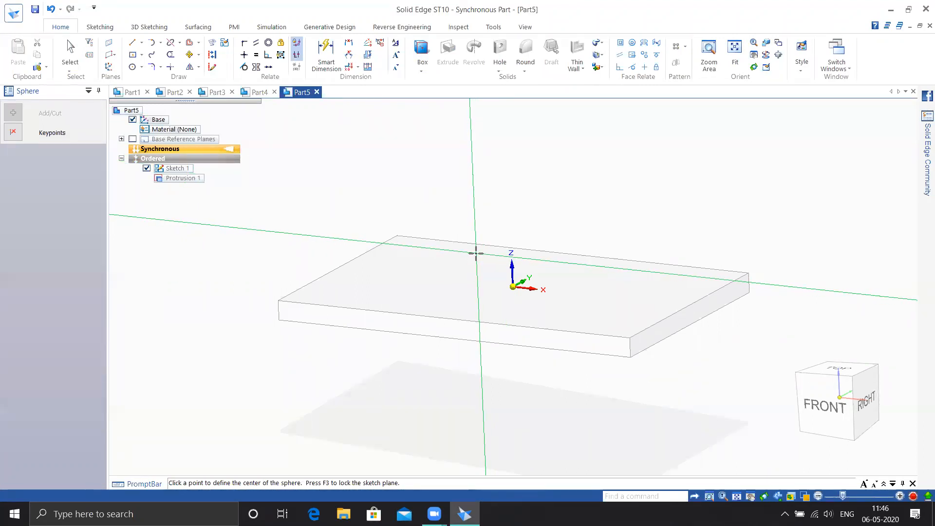
middle_click_drag(464, 211, 472, 231)
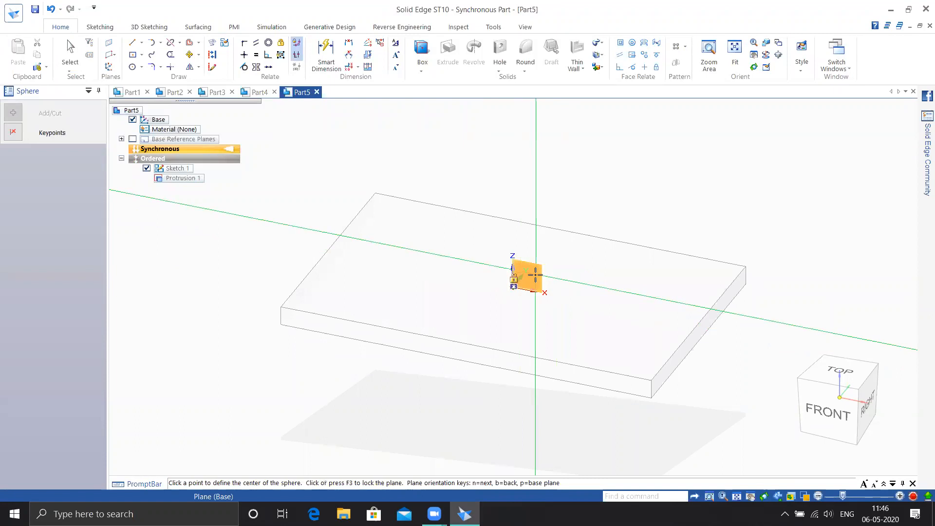
mouse_move(537, 278)
middle_mouse_down()
mouse_move(533, 296)
mouse_move(507, 309)
mouse_move(512, 274)
mouse_move(531, 277)
middle_mouse_up()
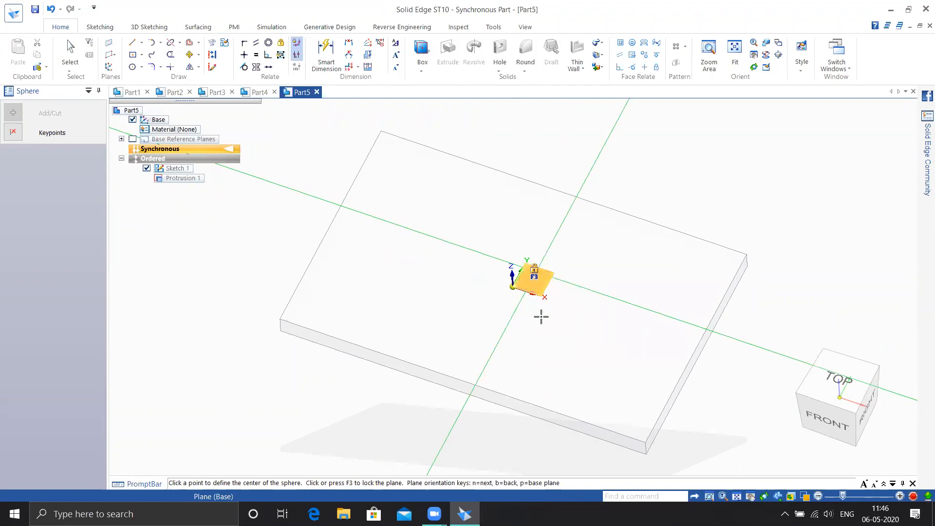
left_click(513, 287)
type("60")
key("Return")
key("Escape")
middle_click_drag(460, 316, 451, 262)
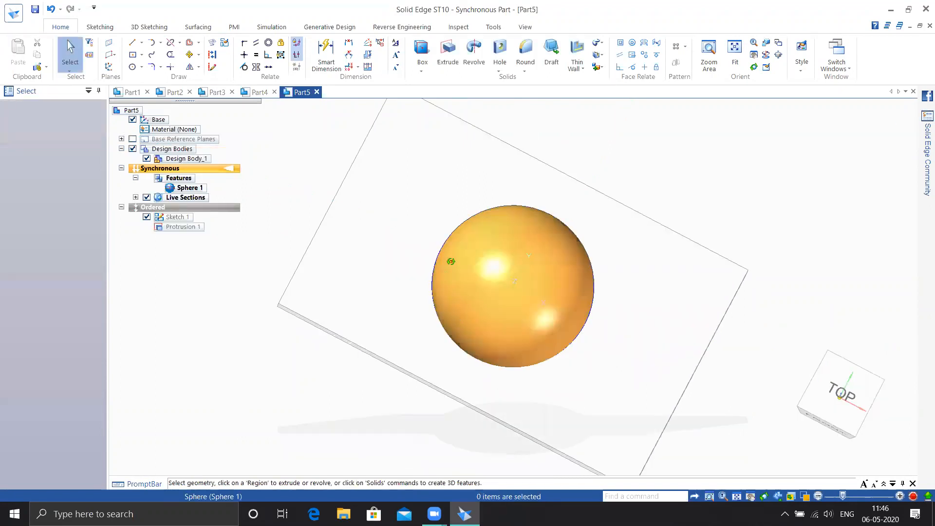
key("ctrl+f")
middle_click_drag(465, 187, 456, 201)
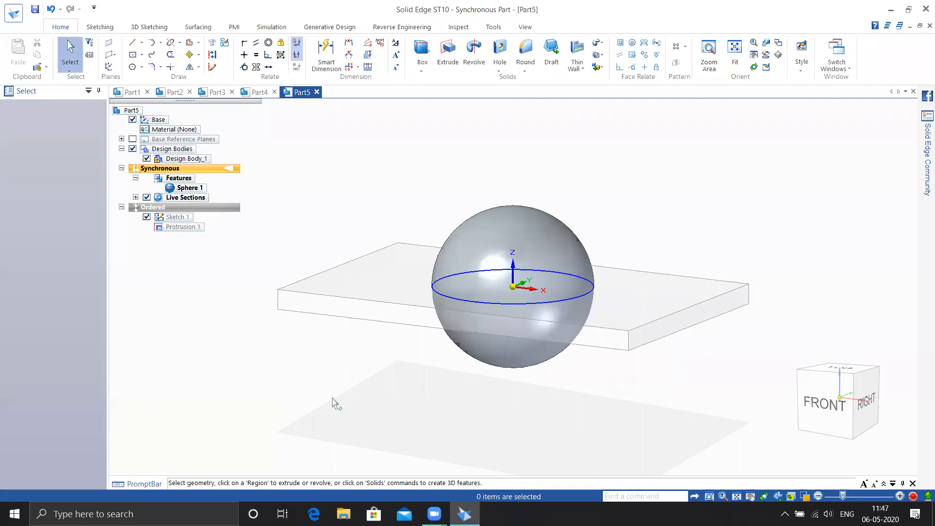
Switch back to ordered modeling and hide the plate's sketch
middle_click_drag(657, 227, 706, 227)
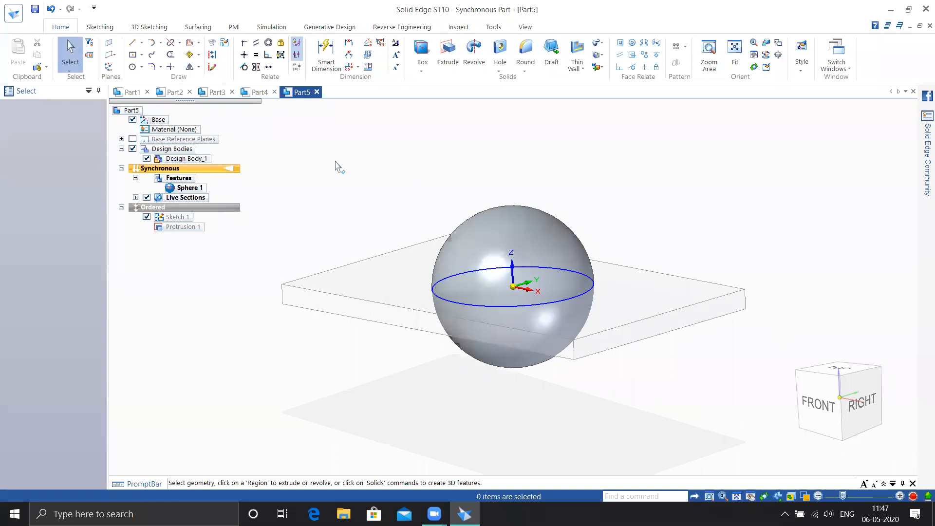
left_click(492, 27)
left_click(33, 56)
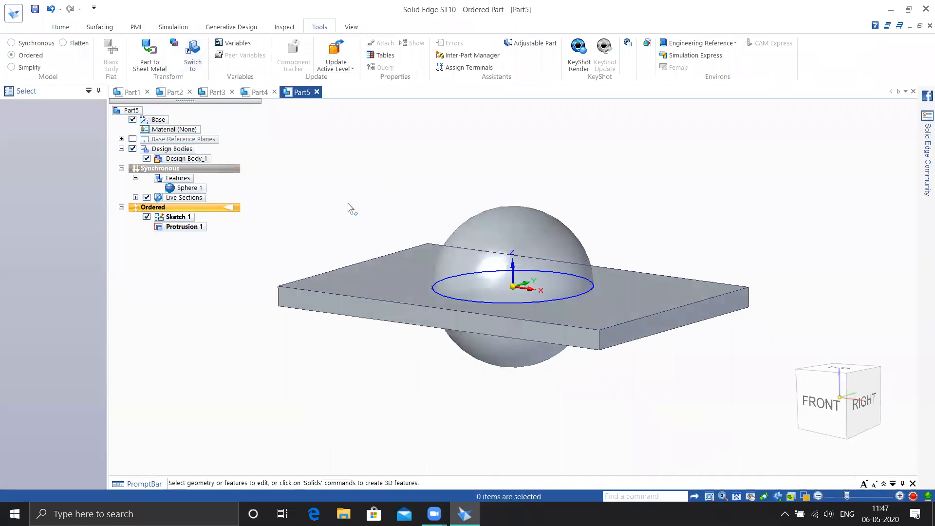
left_click(146, 216)
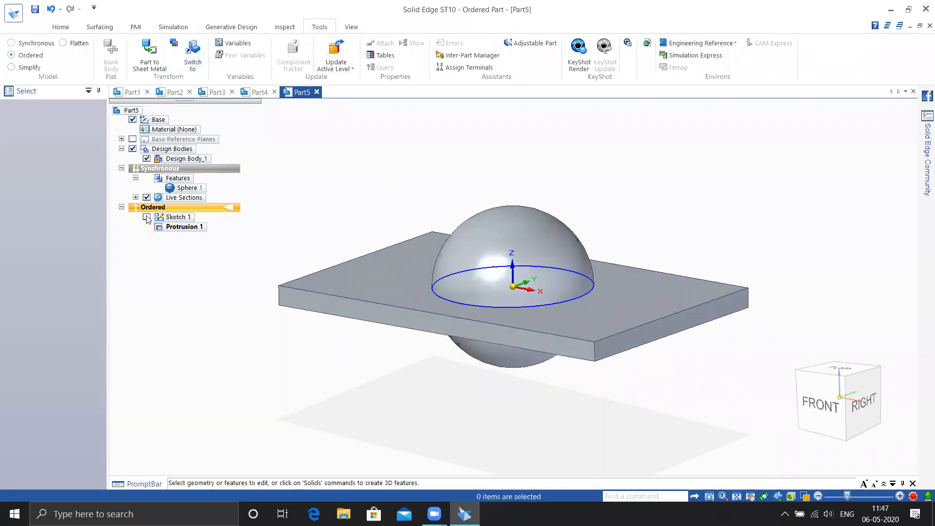
middle_click_drag(399, 160, 403, 156)
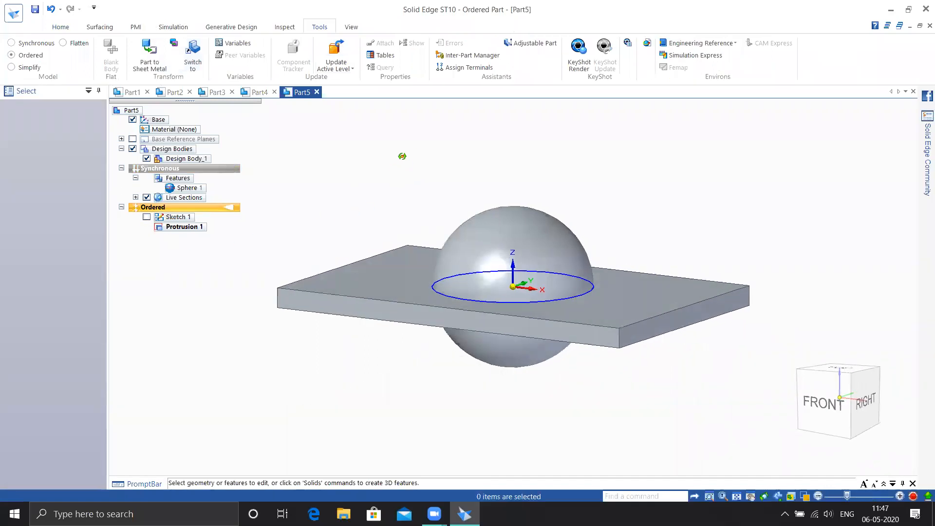
left_click(69, 26)
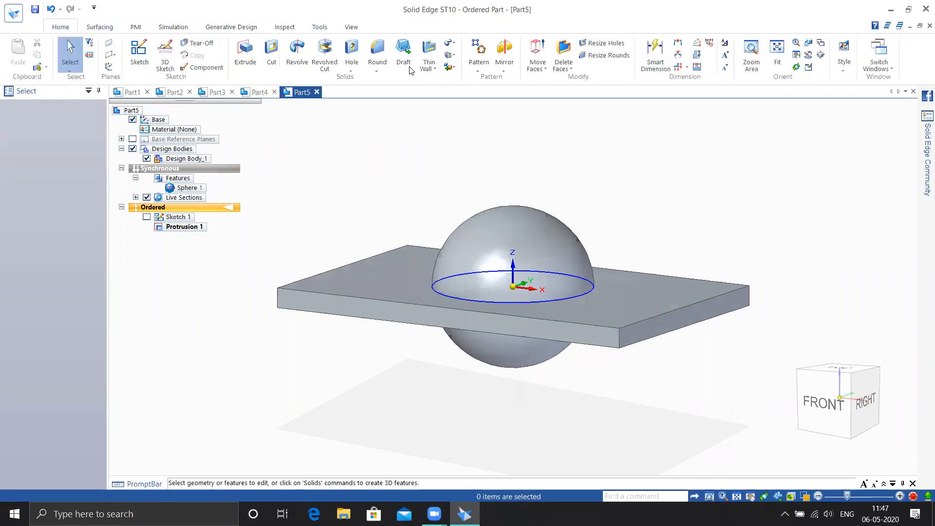
left_click(444, 173)
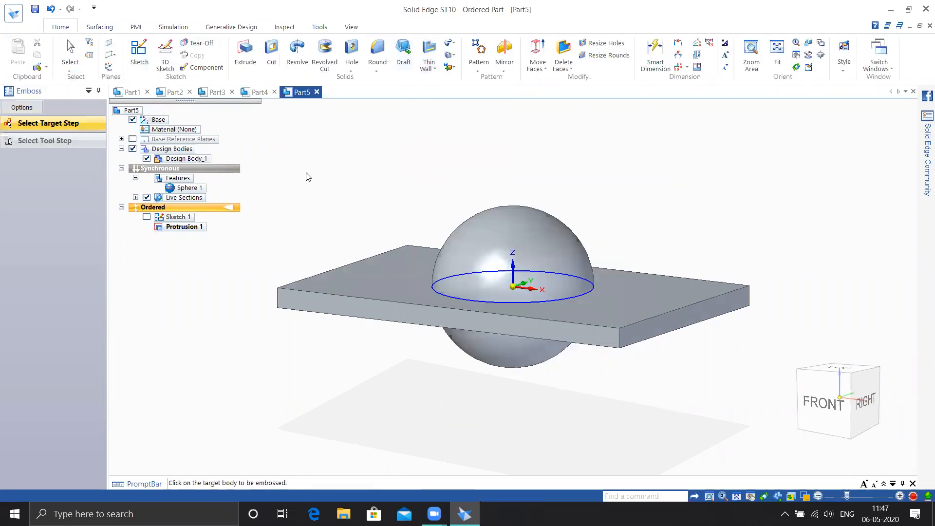
middle_click_drag(328, 180, 328, 158)
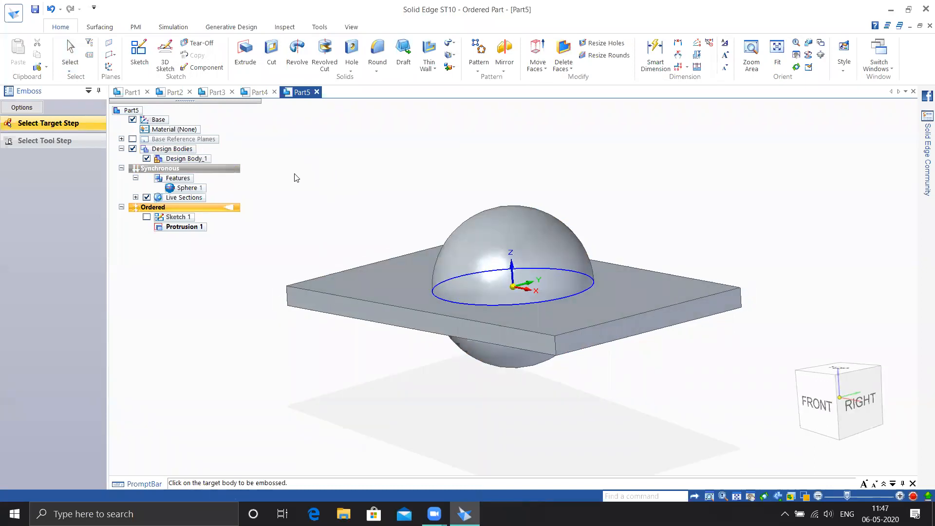
Undo the sketch hiding and the environment switch, and transition the part to ordered modeling again
key("ctrl+z")
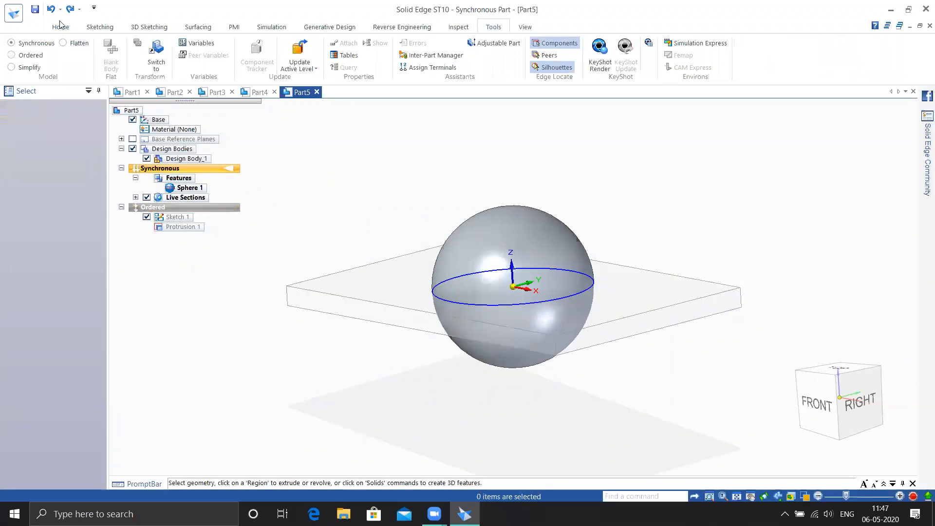
left_click(30, 55)
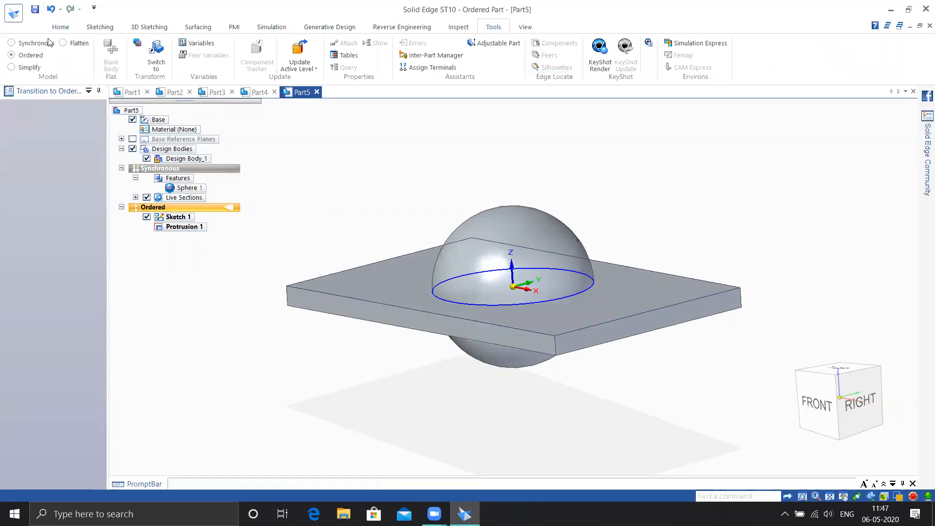
Undo the sphere, keeping ordered modeling active, and add a new part body named Design Body_2
key("ctrl+z")
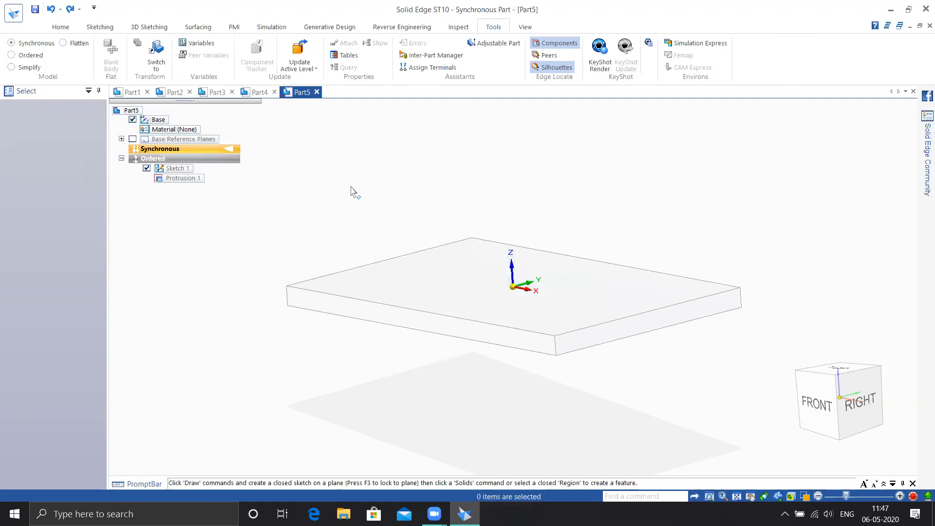
key("ctrl+y")
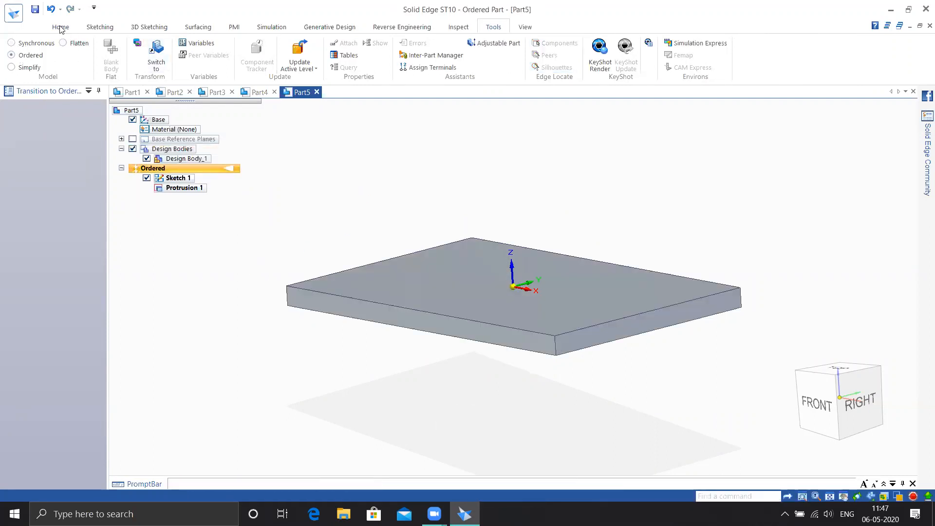
left_click(61, 28)
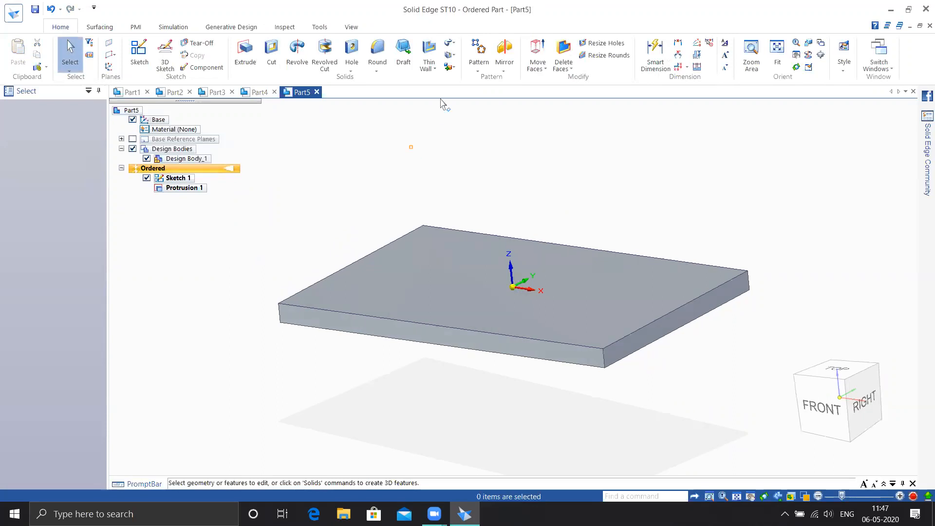
left_click(449, 66)
left_click(465, 95)
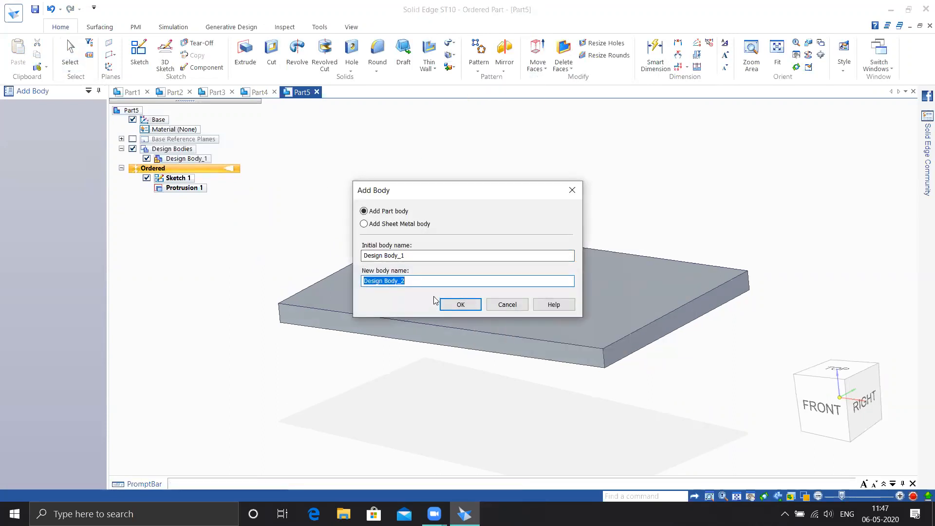
left_click(457, 304)
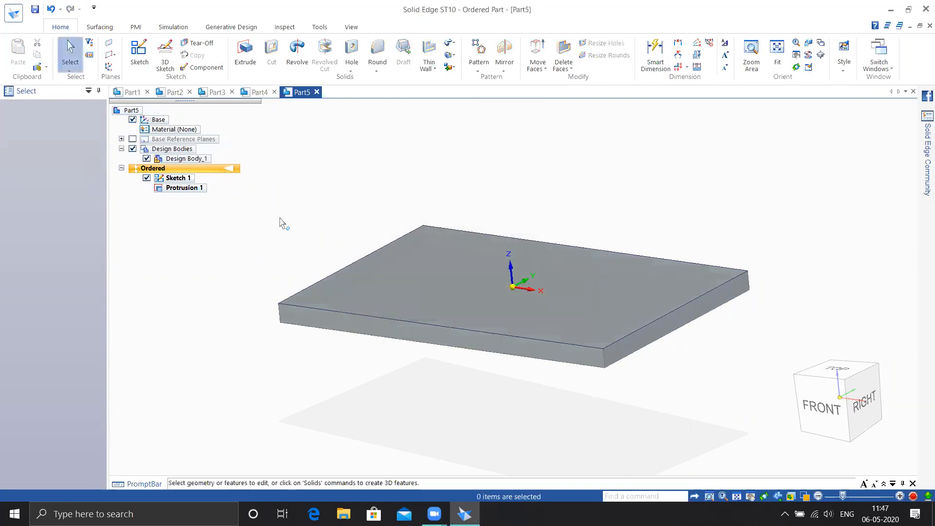
Switch to synchronous modeling and create a sphere centred on the origin in the new body
left_click(319, 28)
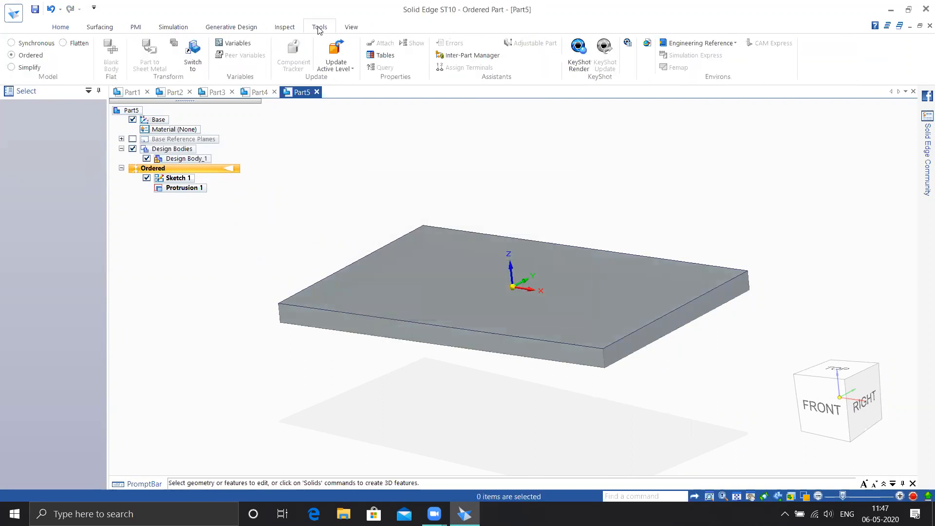
left_click(35, 43)
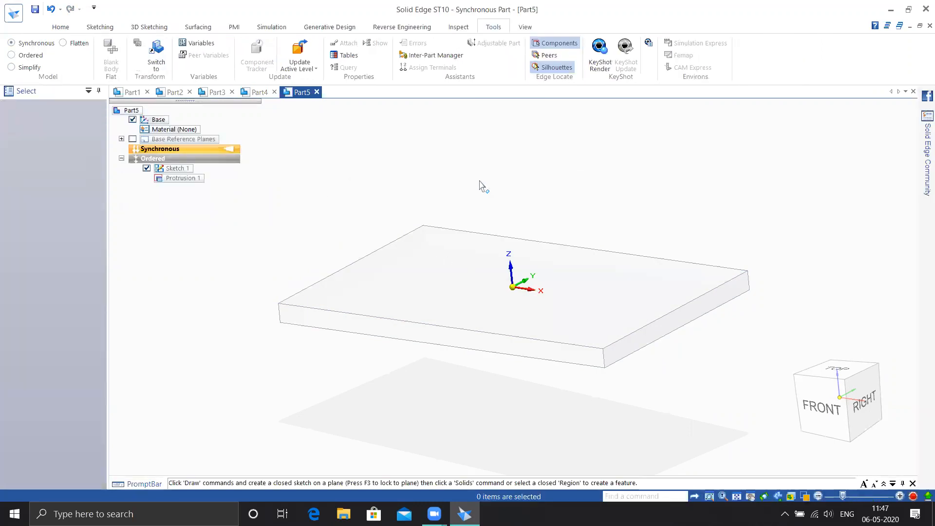
middle_click_drag(480, 181, 484, 196)
left_click(59, 27)
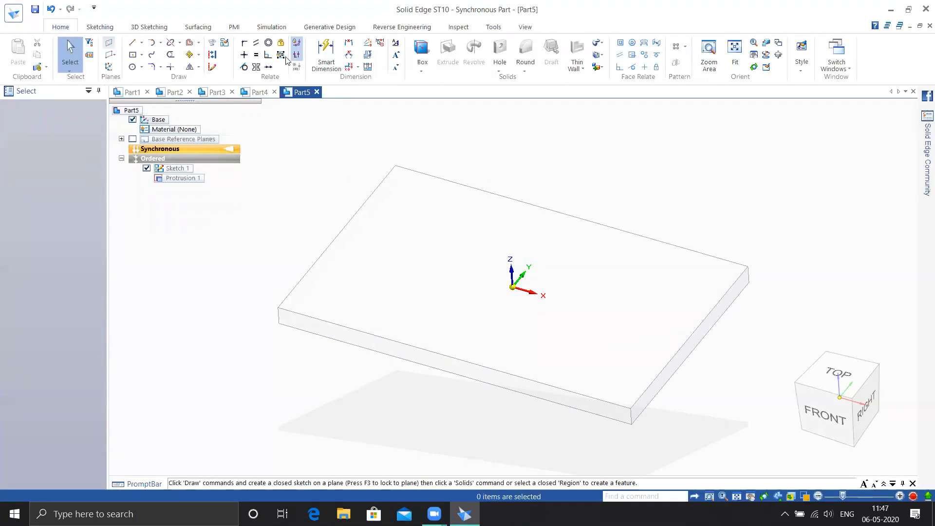
left_click(422, 70)
left_click(438, 105)
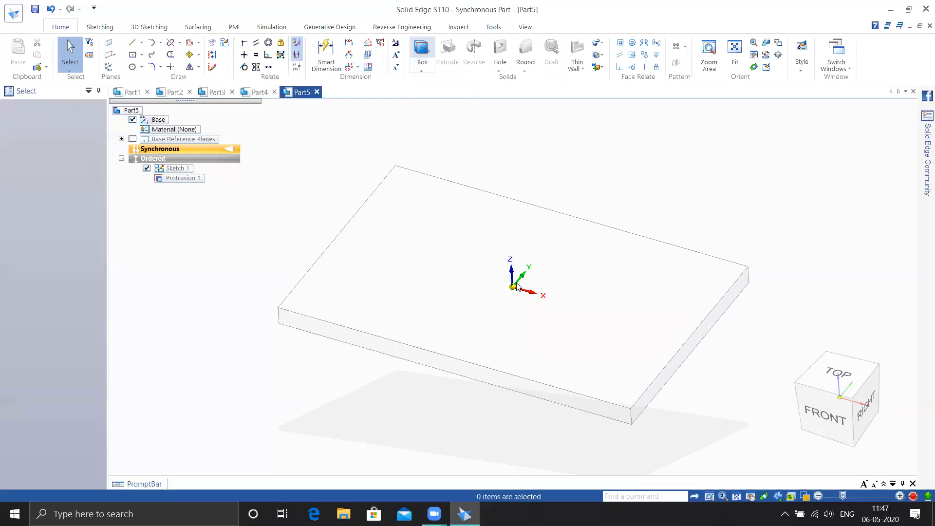
key("ctrl+t")
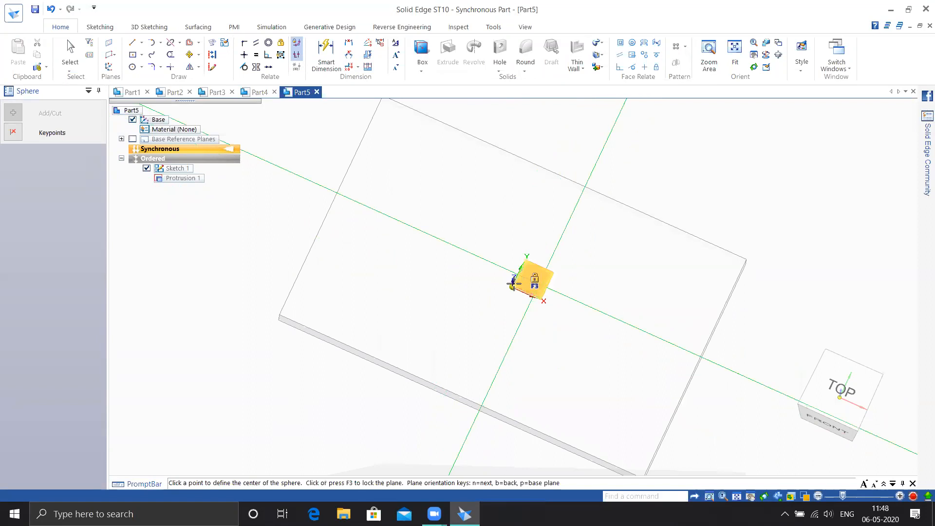
left_click(540, 328)
key("ctrl+i")
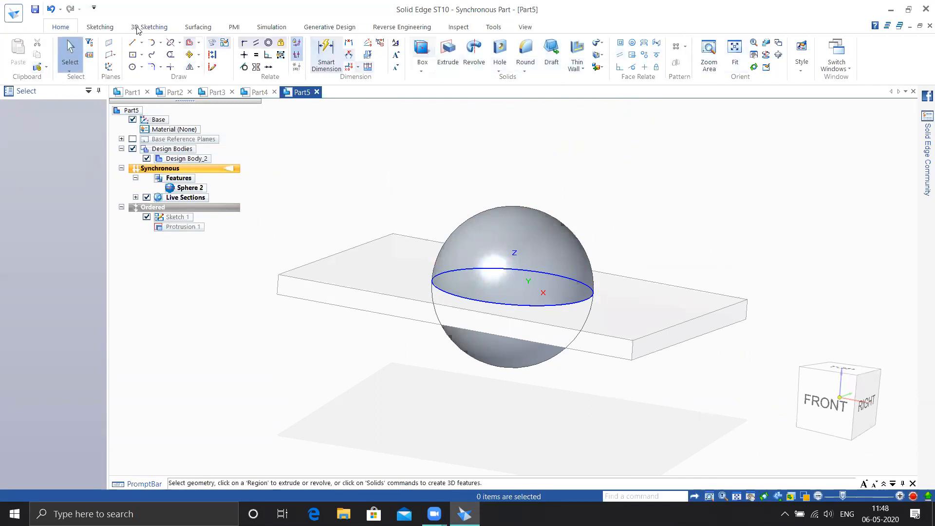
Switch back to ordered modeling and check the plate and sphere design bodies individually
left_click(493, 27)
left_click(12, 55)
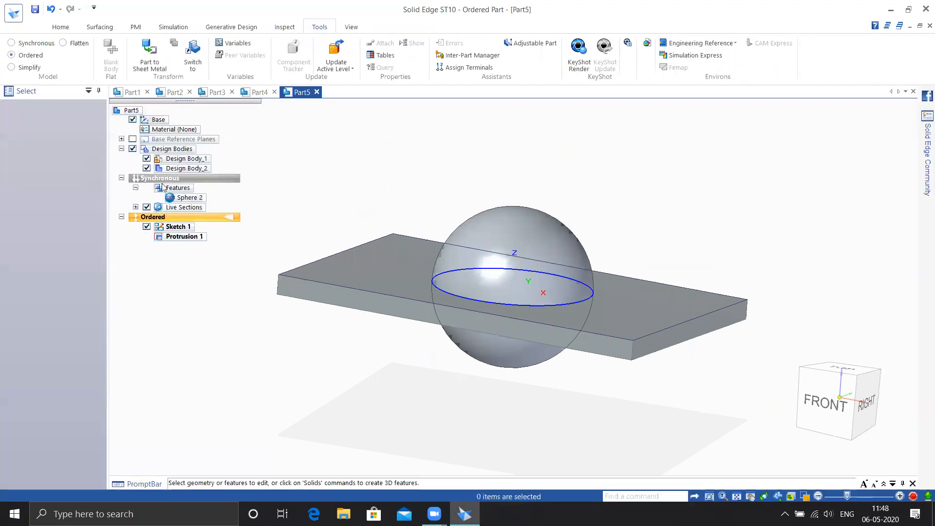
left_click(198, 159)
left_click(188, 168)
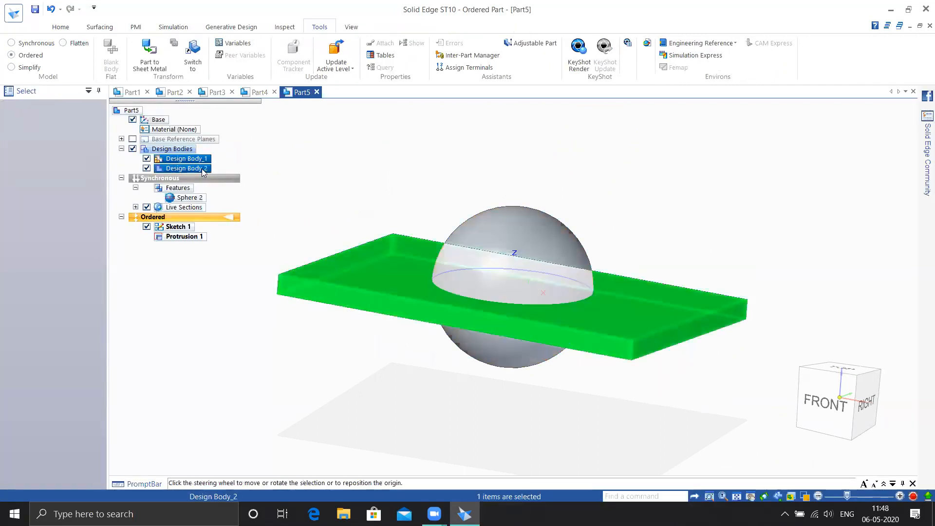
left_click(312, 169)
middle_click_drag(311, 170, 340, 157)
Emboss the plate with the sphere as the tool body, using Thicken with a 5 mm thickness
left_click(61, 27)
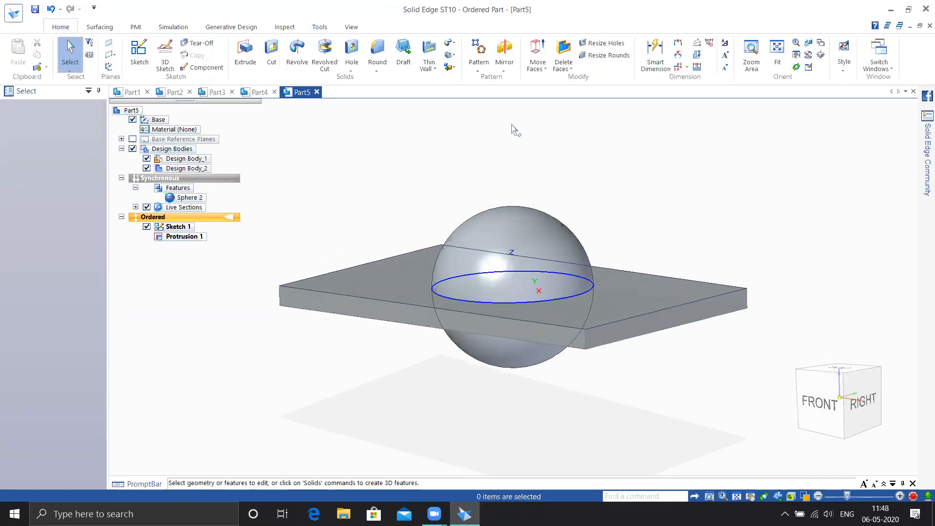
left_click(431, 70)
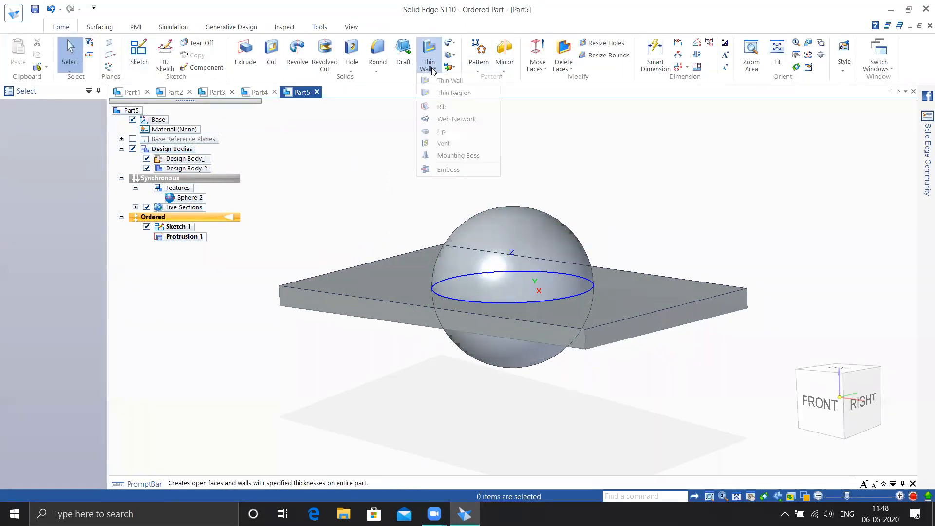
left_click(452, 169)
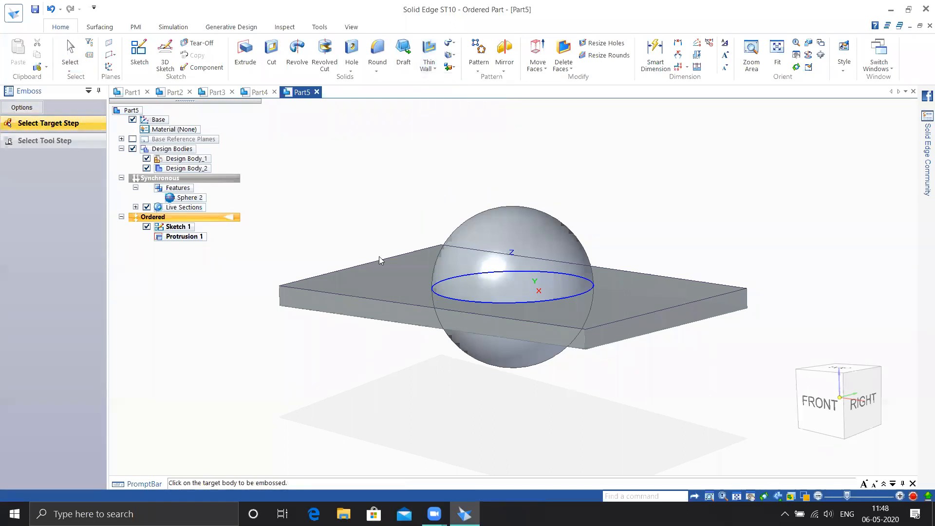
left_click(389, 270)
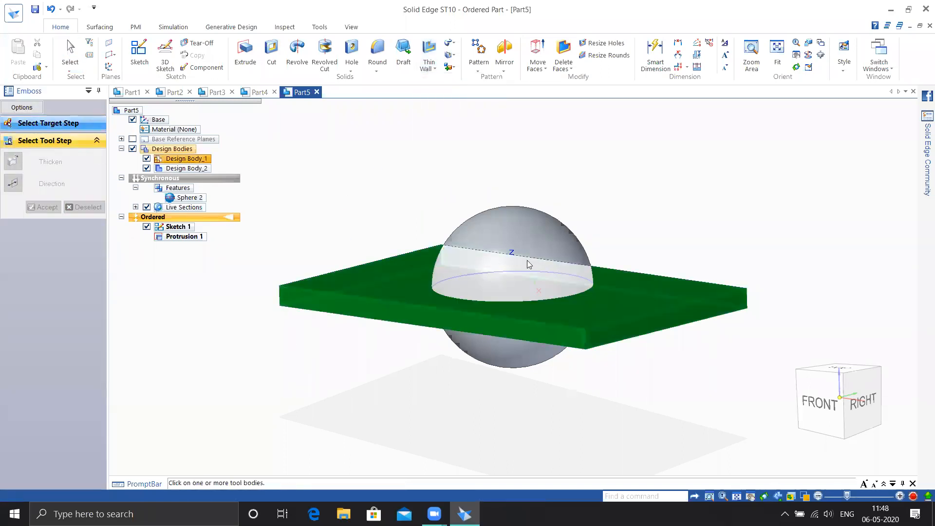
left_click(512, 249)
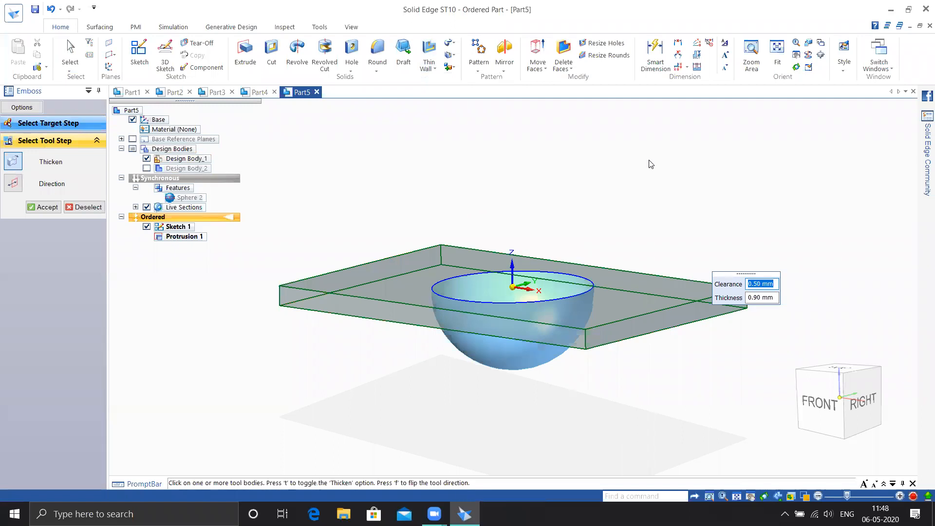
left_click(766, 302)
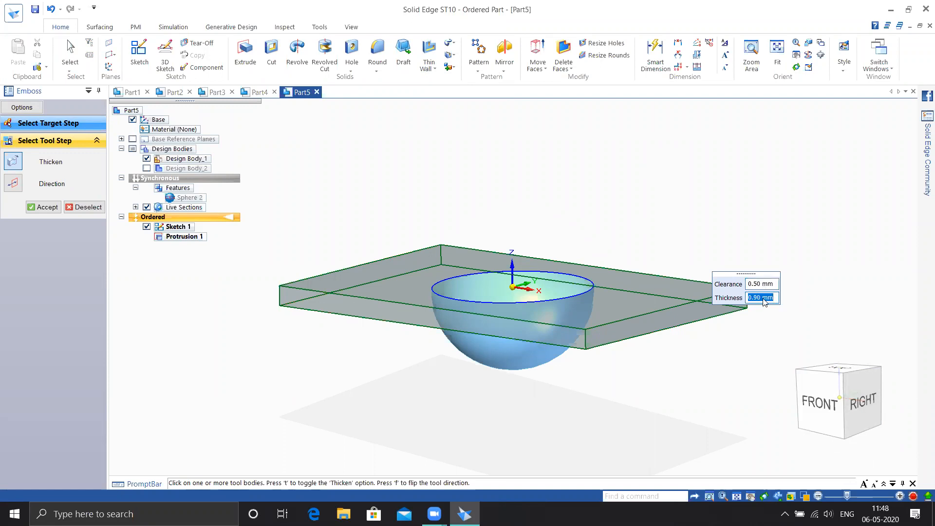
type("5")
key("Return")
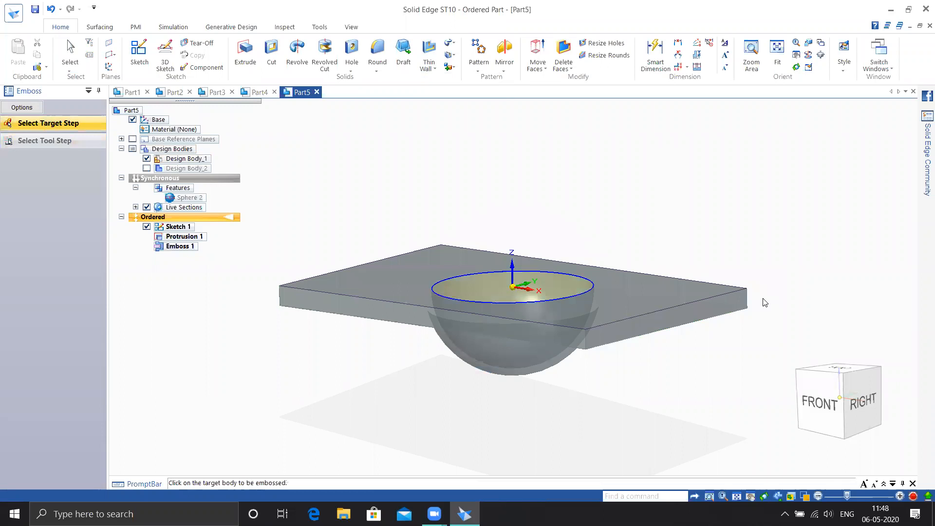
Set clipping planes parallel to the front through the origin to section the plate and its embossed dome
middle_click_drag(682, 218, 703, 208)
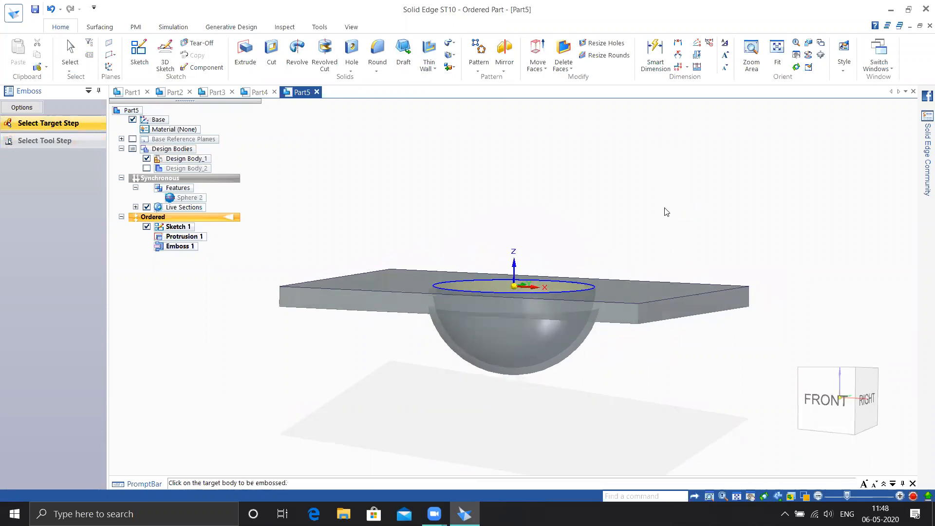
left_click(352, 27)
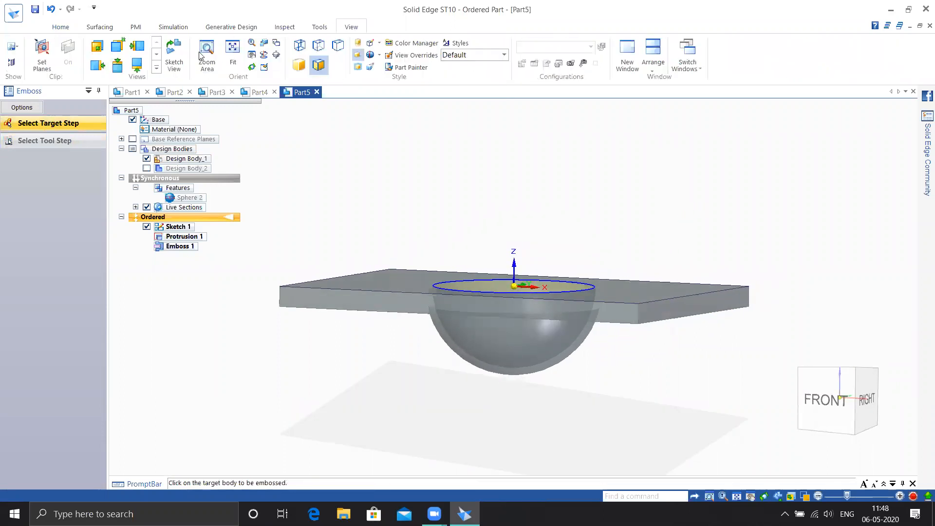
left_click(42, 56)
middle_click_drag(485, 198, 369, 304)
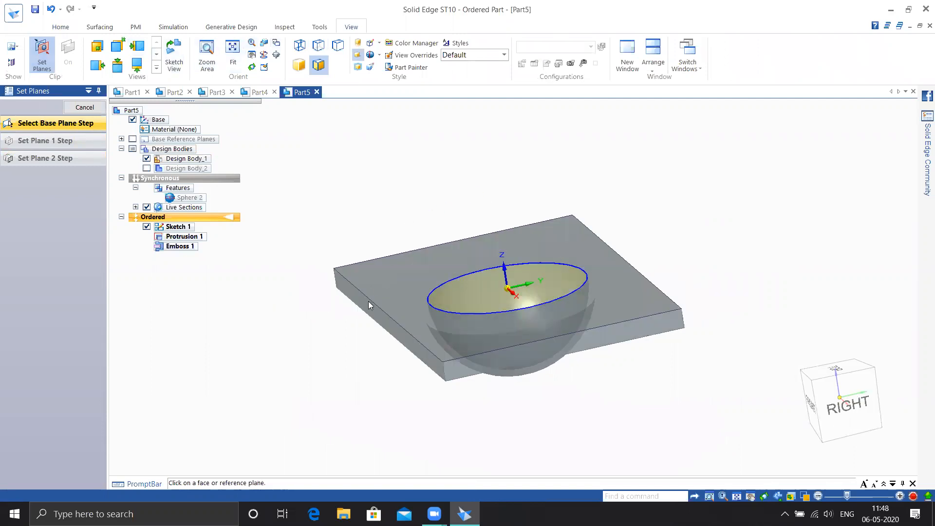
left_click(506, 294)
middle_click_drag(713, 323, 737, 309)
left_click(737, 308)
middle_click_drag(682, 351, 725, 338)
scroll(612, 336, "up", 3)
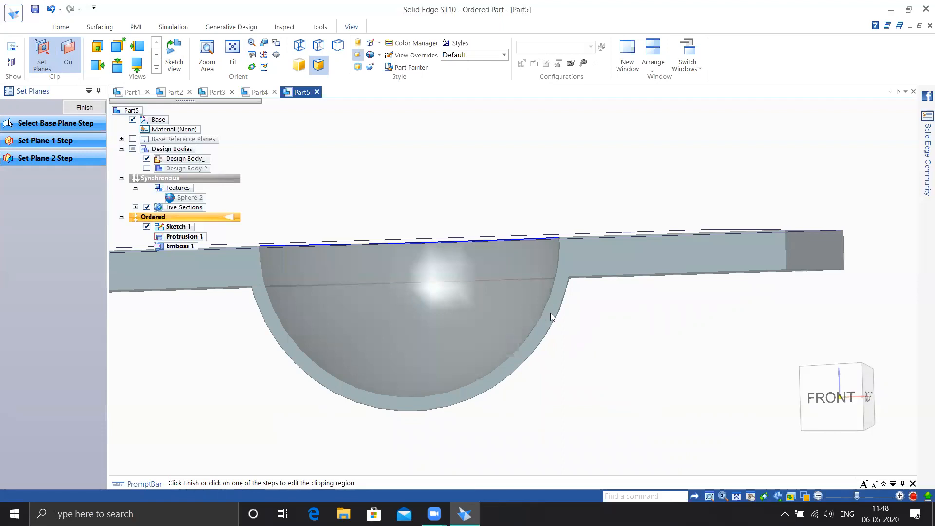
scroll(614, 317, "down", 2)
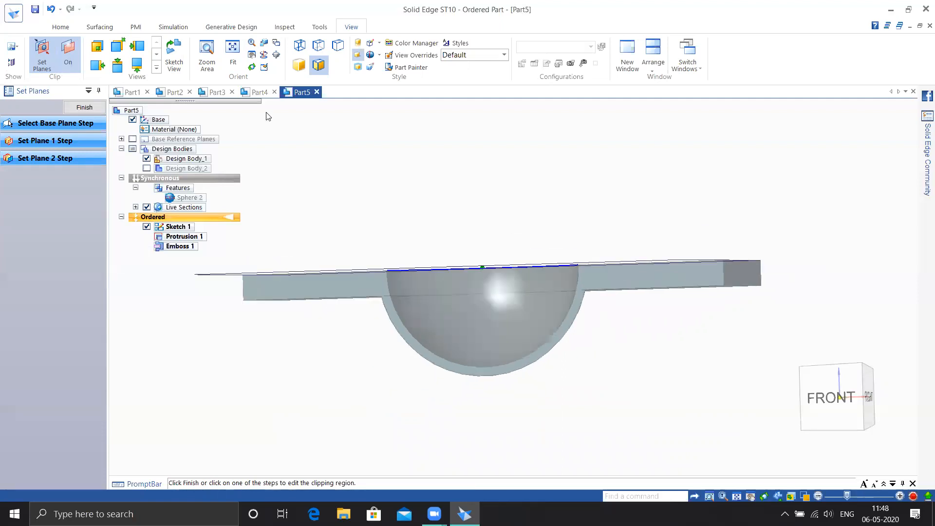
middle_click_drag(637, 390, 601, 407)
key("Escape")
middle_click_drag(564, 359, 609, 344)
middle_click_drag(558, 277, 543, 319)
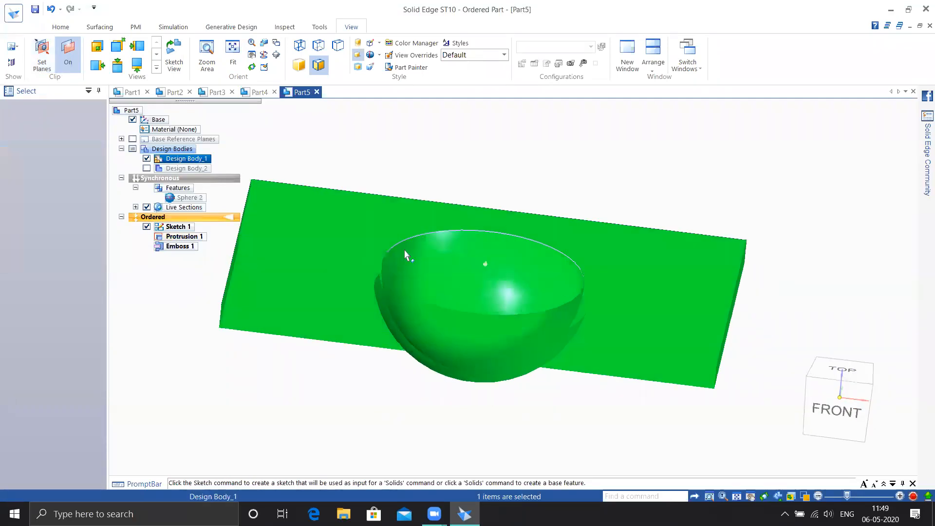
Look over the block with bodies b and c in Part4 and return to the sectioned plate in Part5
left_click(259, 92)
middle_click_drag(448, 332, 282, 125)
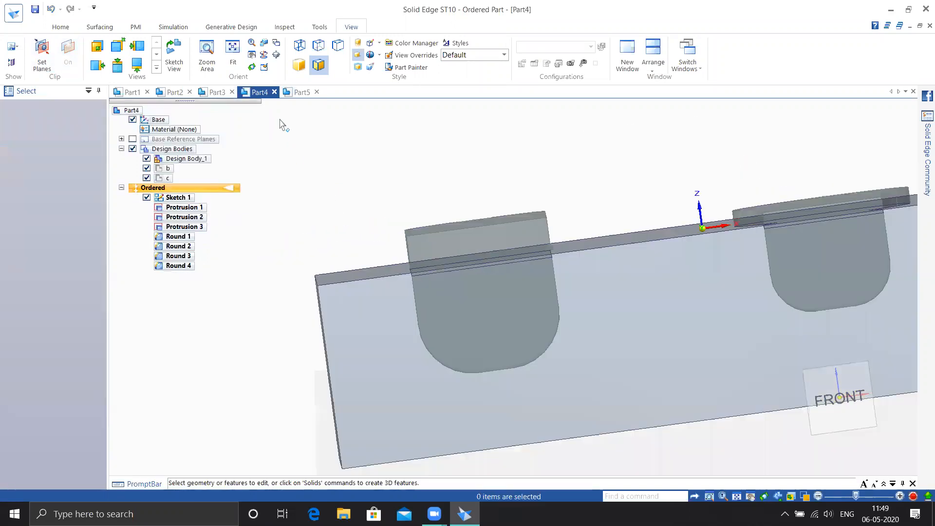
left_click(299, 94)
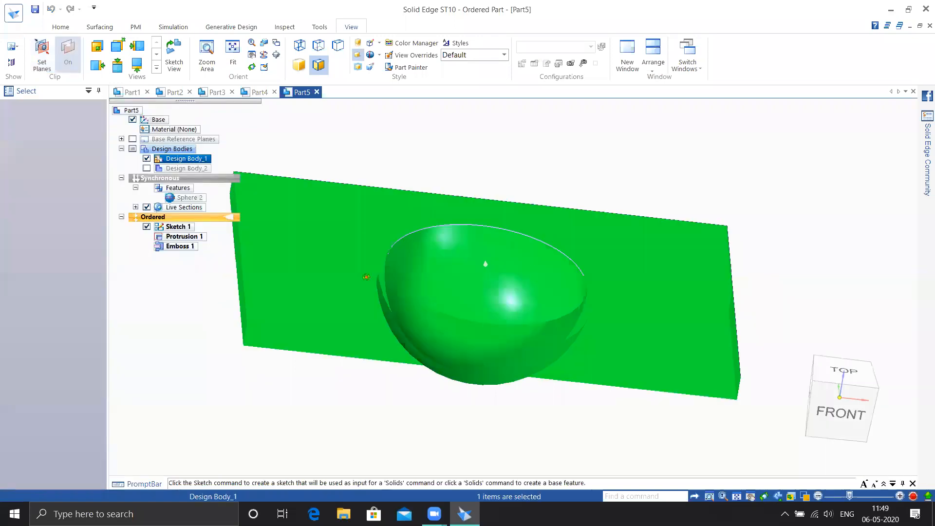
middle_click_drag(366, 277, 407, 260)
mouse_move(422, 120)
middle_mouse_down()
mouse_move(409, 109)
mouse_move(412, 118)
middle_mouse_up()
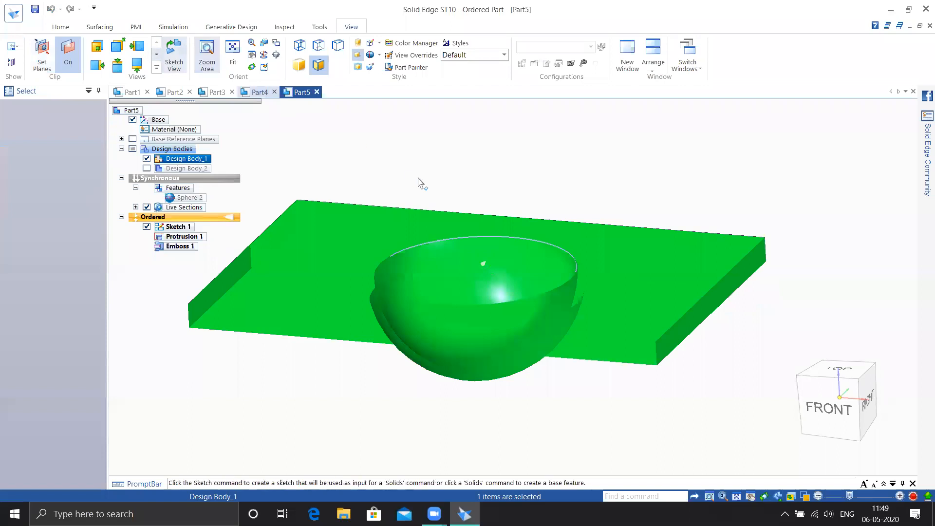
left_click(418, 158)
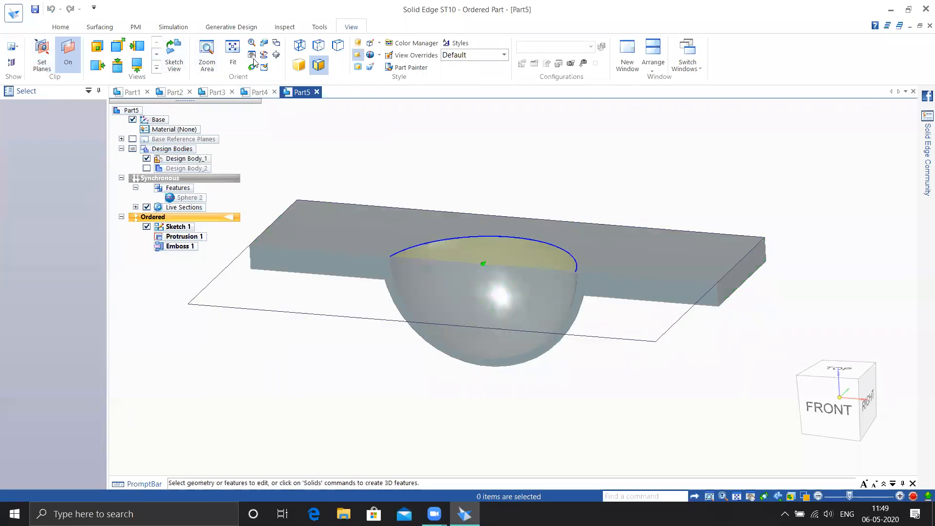
left_click(58, 27)
left_click(434, 70)
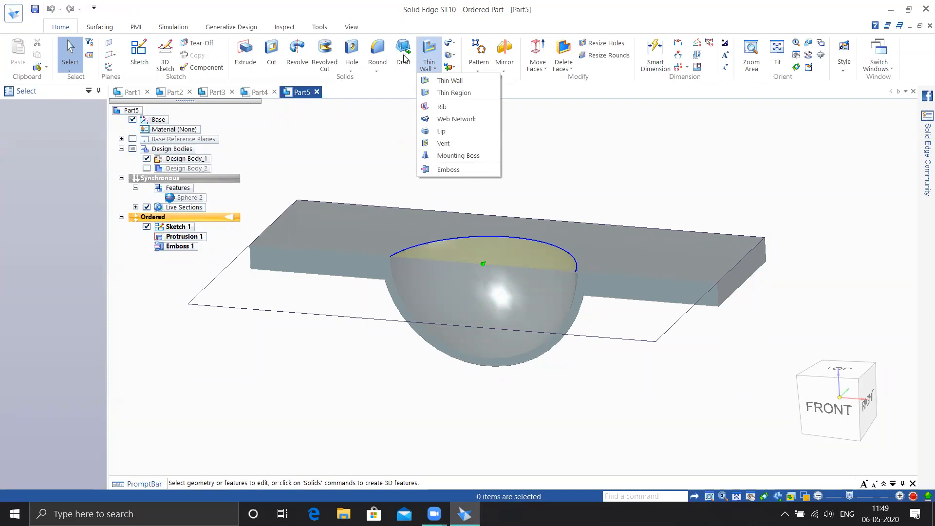
left_click(389, 128)
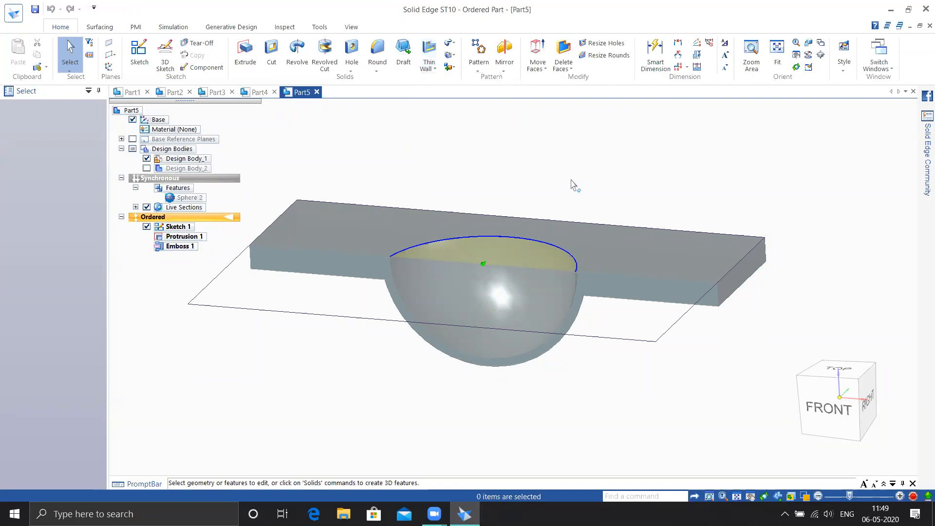
middle_click_drag(572, 180, 547, 177)
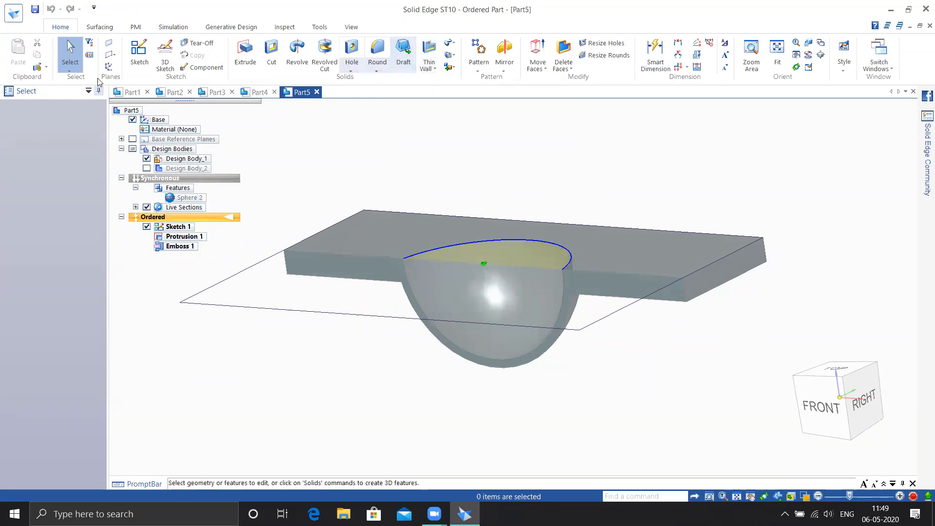
left_click(114, 55)
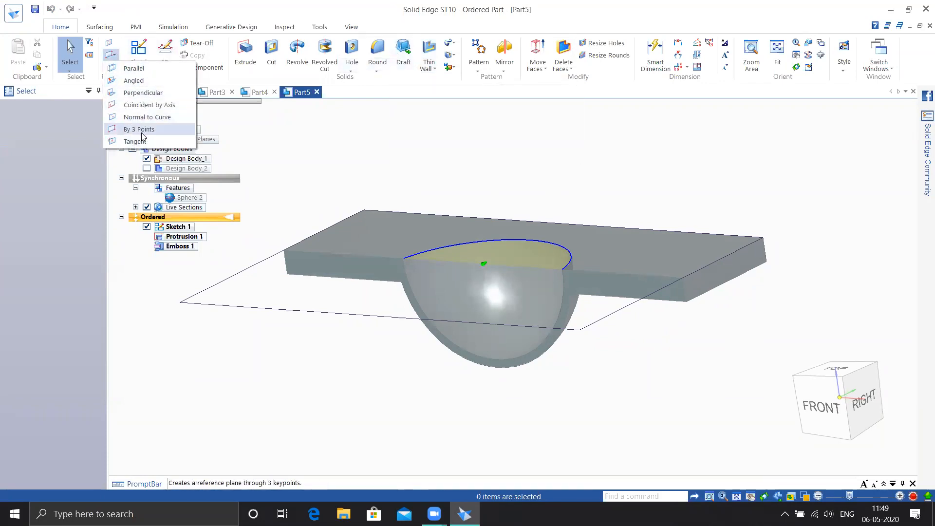
left_click(308, 150)
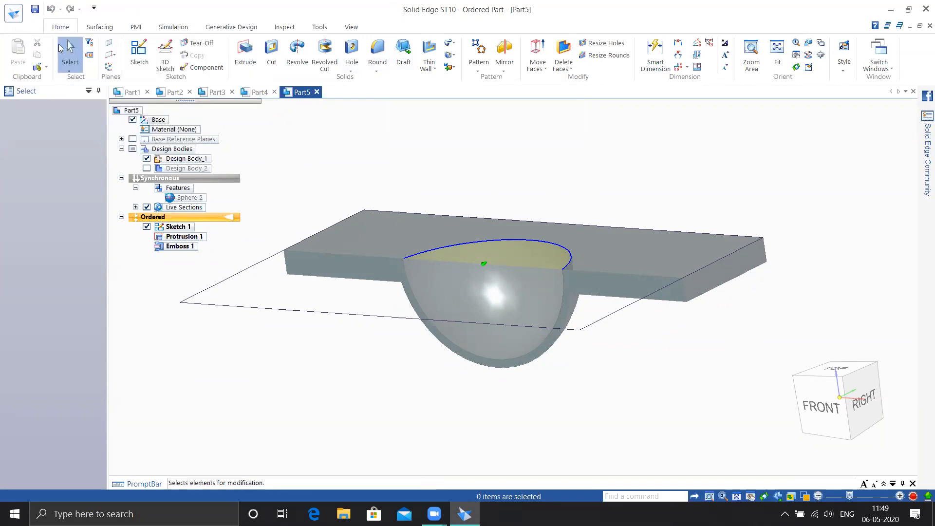
Create a new ISO Metric Part document and open a sketch on the front (XZ) plane
left_click(13, 15)
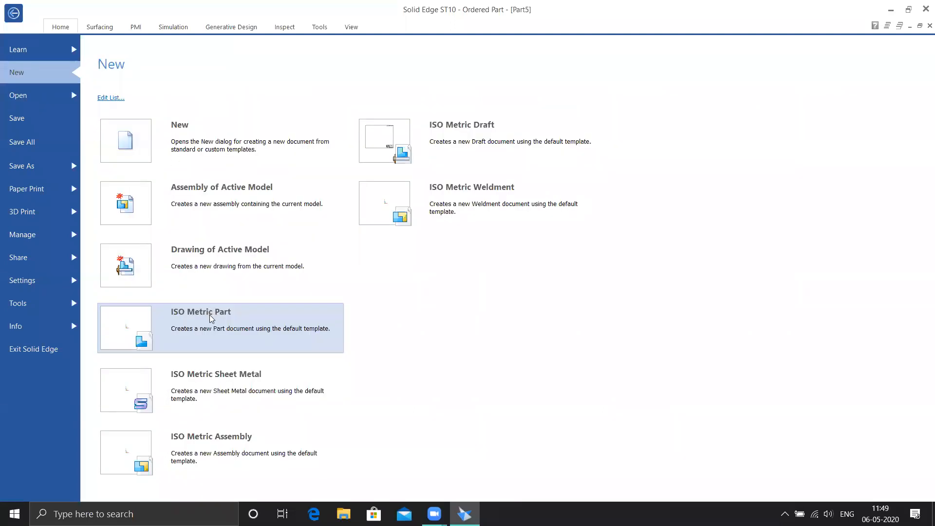
left_click(209, 315)
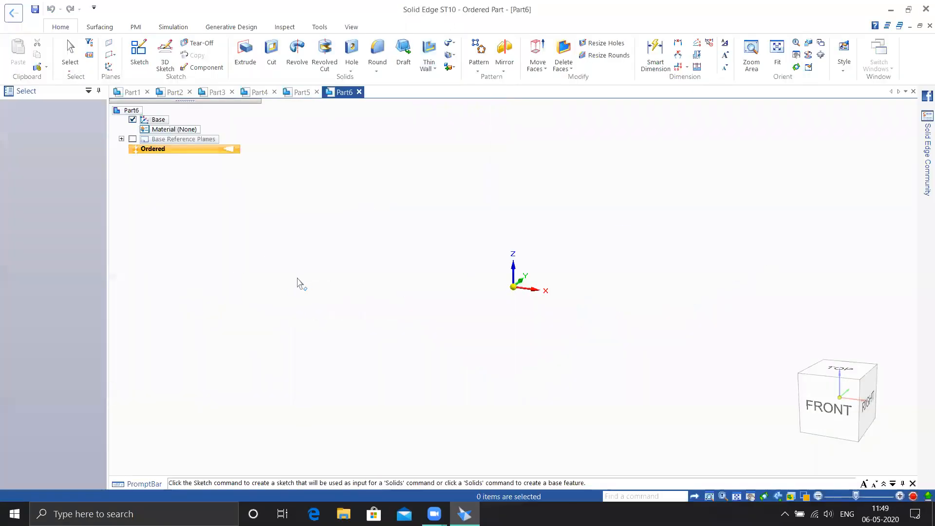
left_click(138, 51)
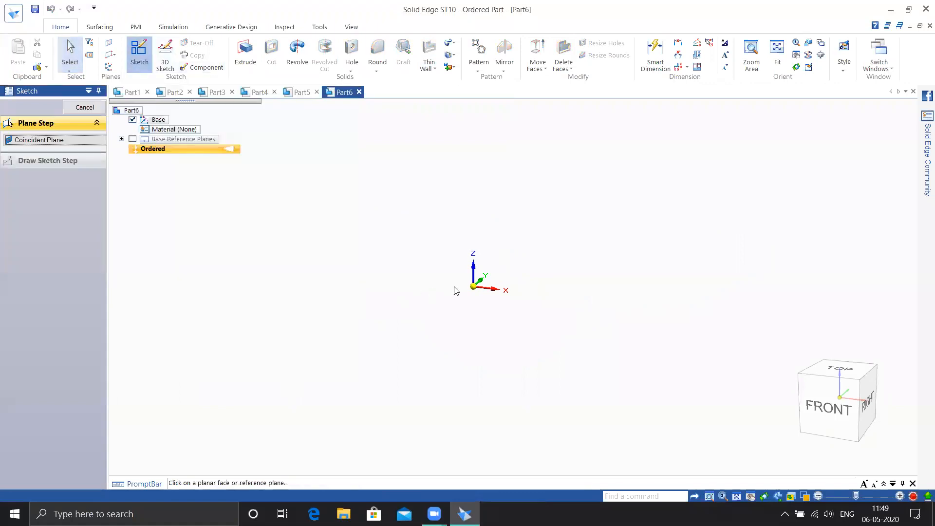
left_click(486, 272)
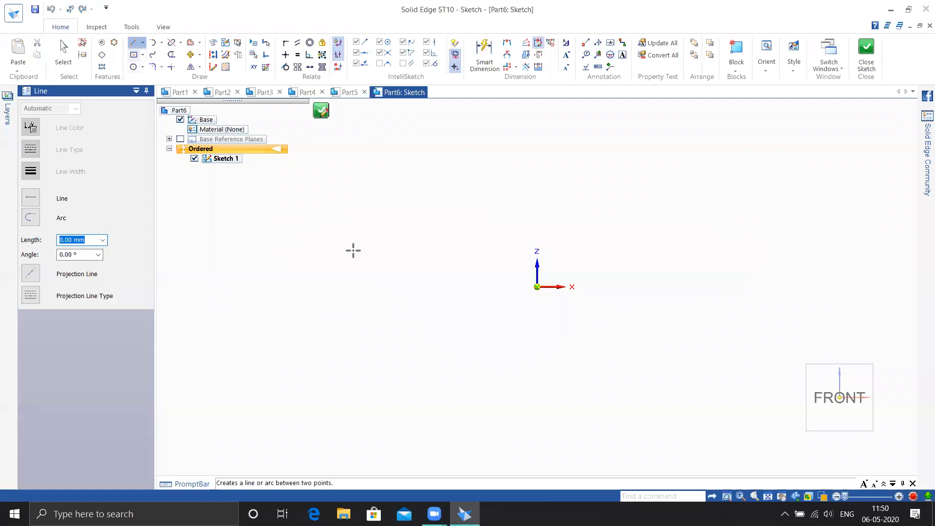
Draw a closed eleven-line profile with a tall flat-topped ridge and a lower one, with slanted ends, and finish the sketch
left_click(327, 244)
left_click(428, 244)
left_click(465, 148)
left_click(558, 148)
left_click(578, 230)
left_click(743, 244)
left_click(797, 184)
left_click(851, 184)
left_click(863, 238)
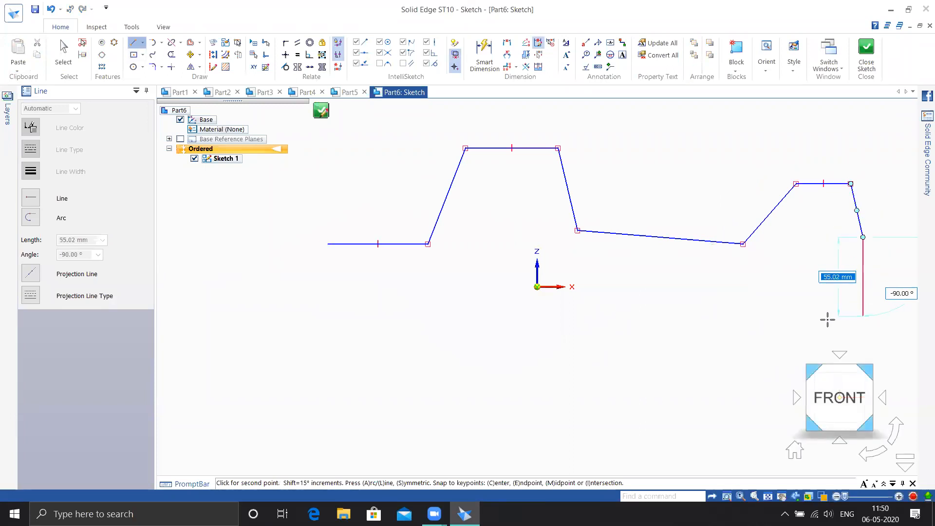
left_click(770, 353)
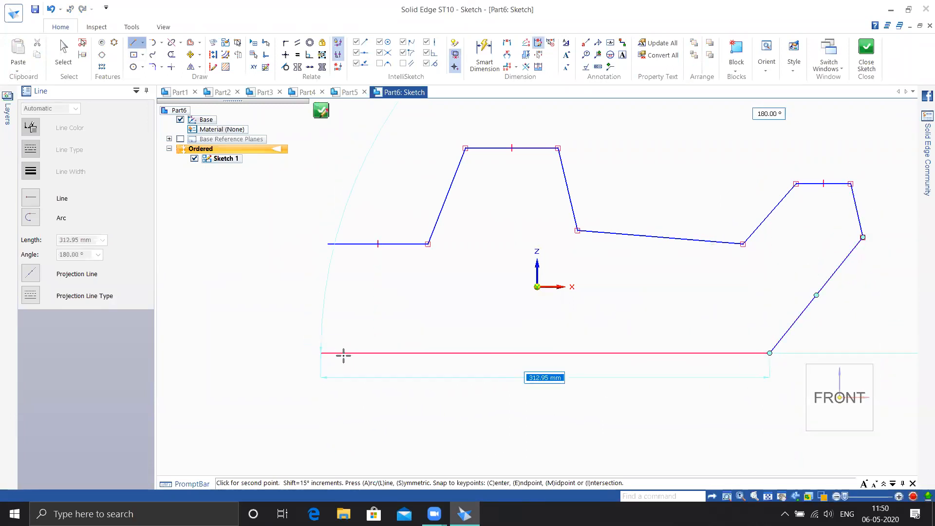
left_click(378, 369)
left_click(406, 324)
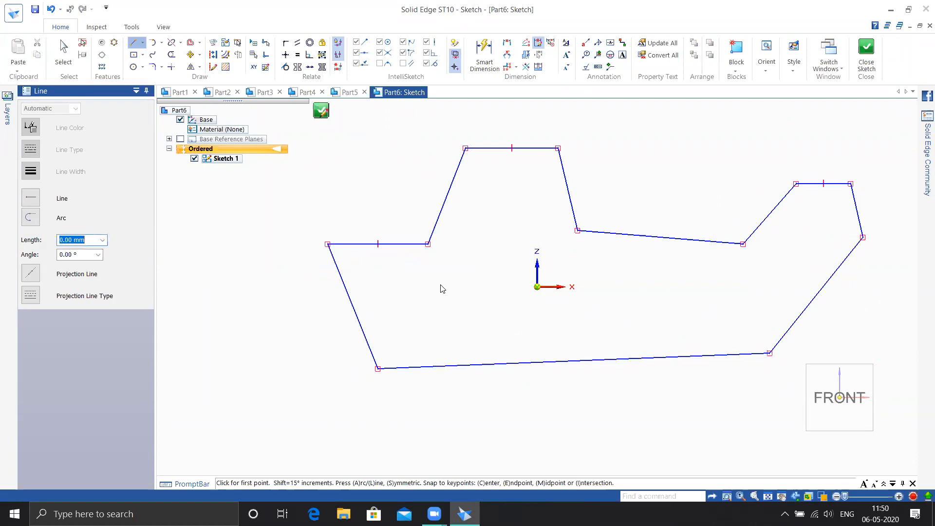
key("Escape")
left_click(866, 53)
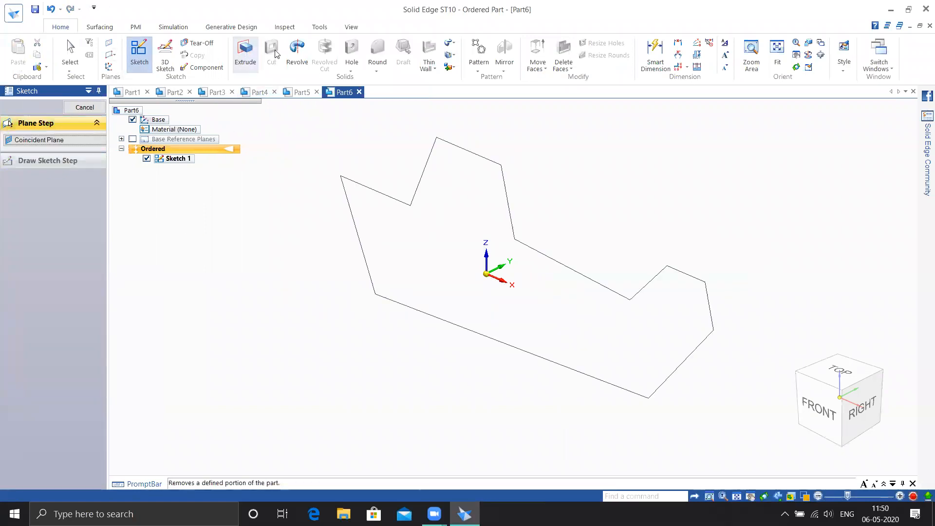
Extrude the closed profile symmetrically to both sides by about 174 mm
left_click(357, 184)
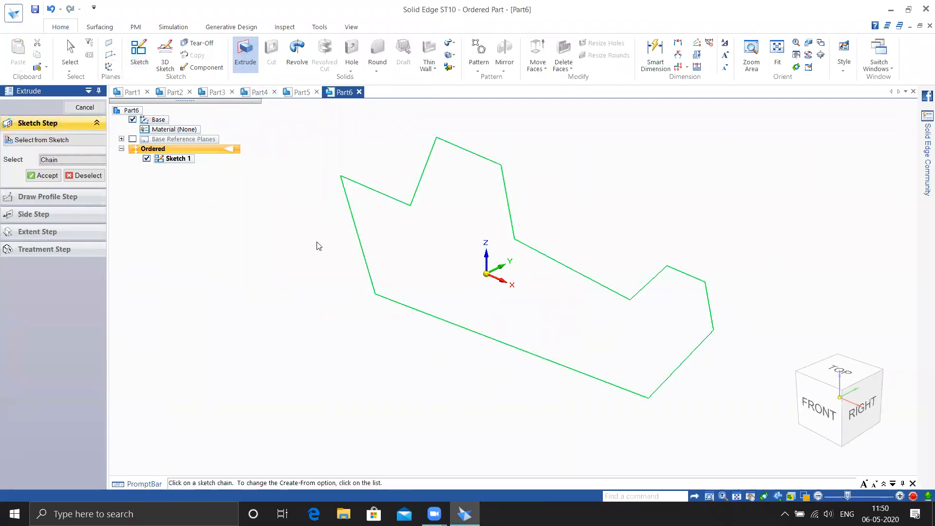
right_click(298, 288)
middle_click_drag(334, 291, 286, 277)
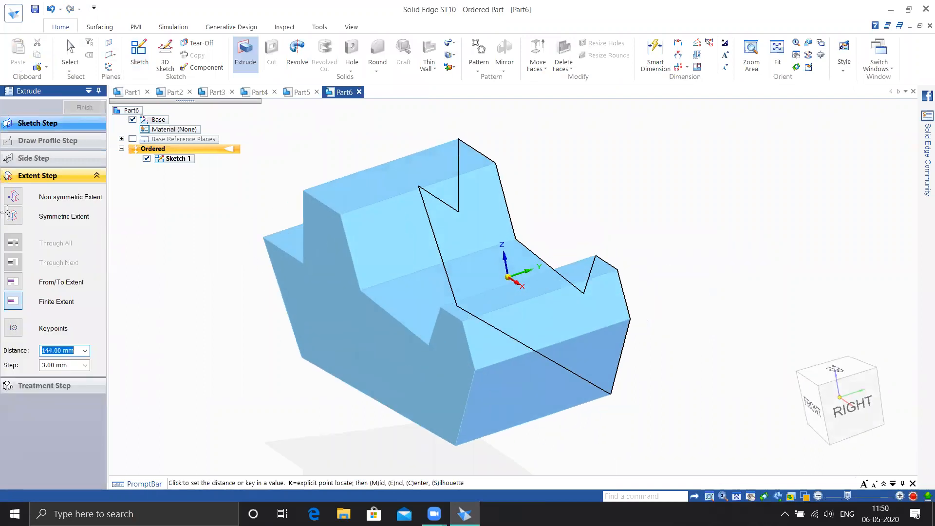
left_click(13, 215)
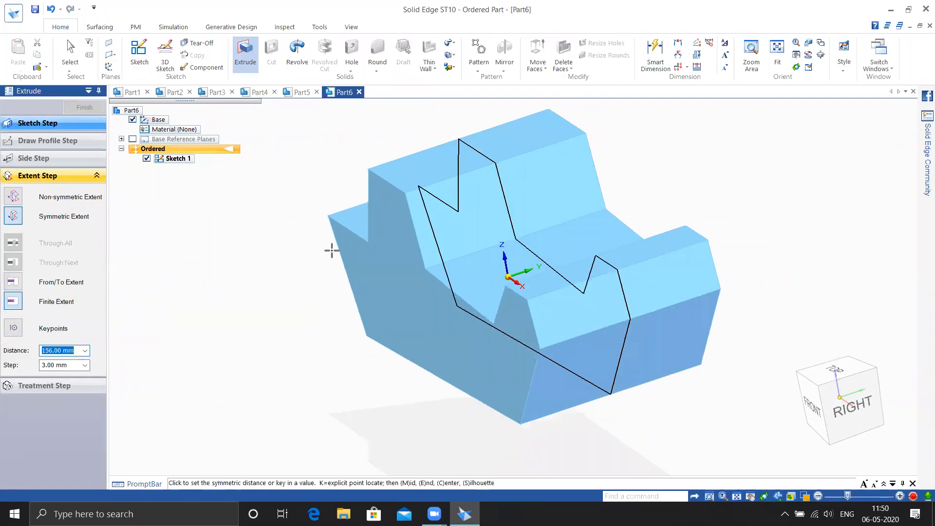
left_click(341, 253)
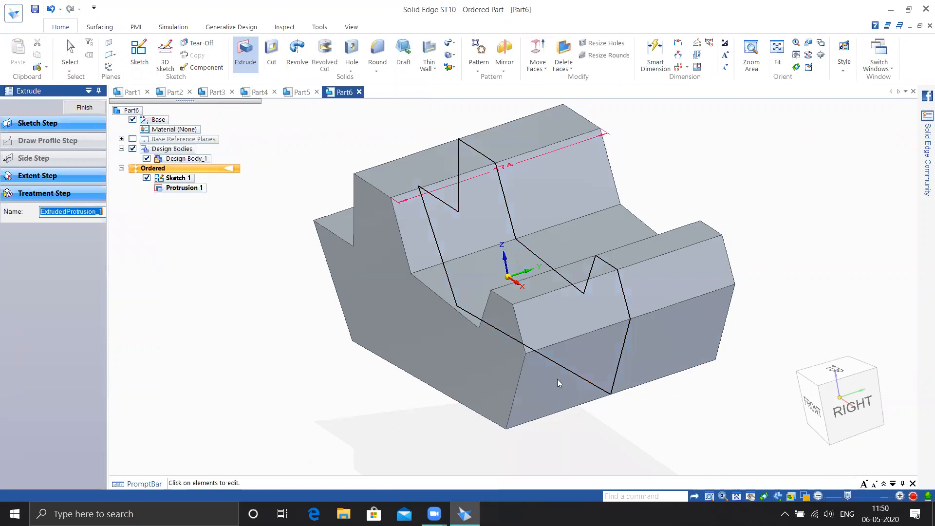
left_click(91, 108)
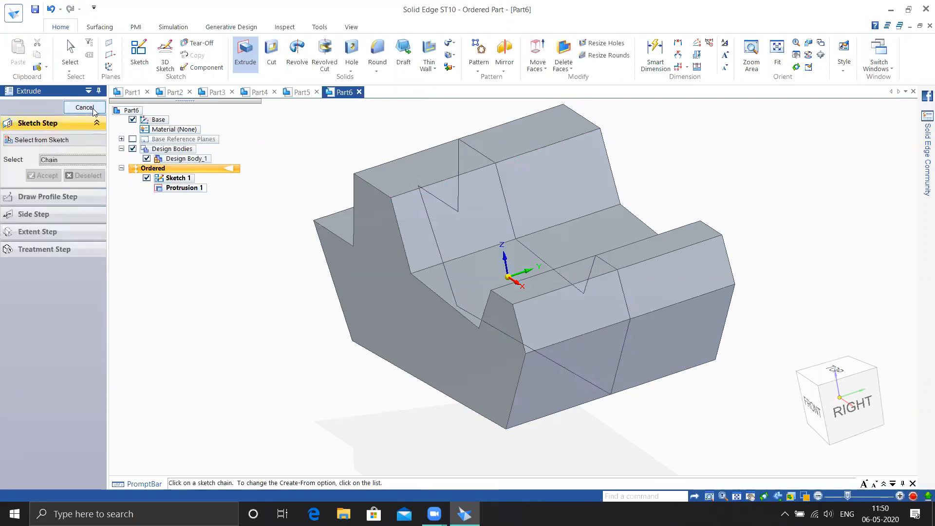
left_click(84, 108)
Hide the profile sketch inside the extruded block
middle_click_drag(269, 279, 278, 290)
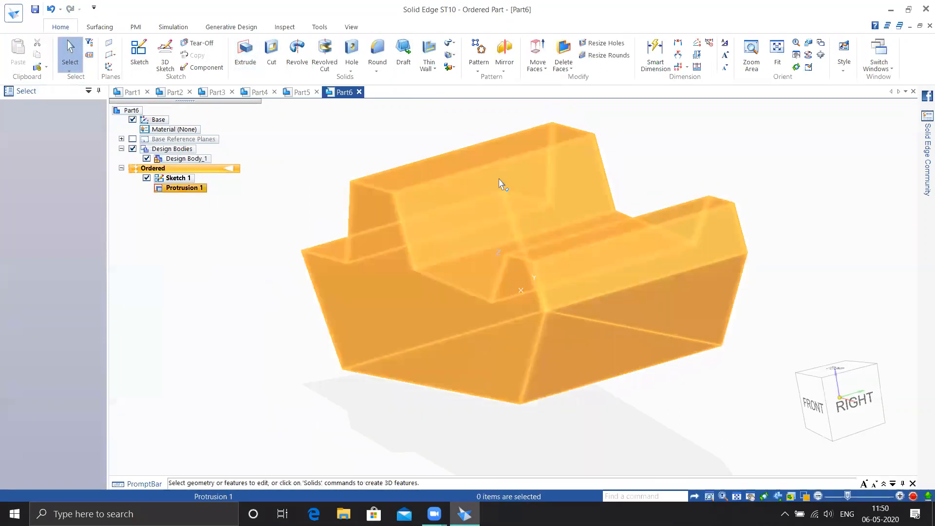
right_click(497, 178)
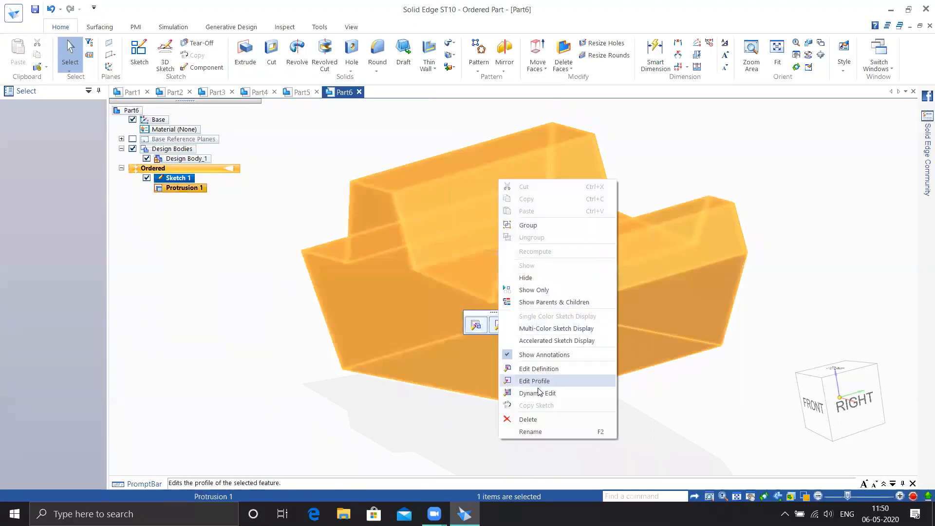
left_click(539, 279)
mouse_move(778, 214)
middle_mouse_down()
mouse_move(762, 236)
mouse_move(777, 215)
middle_mouse_up()
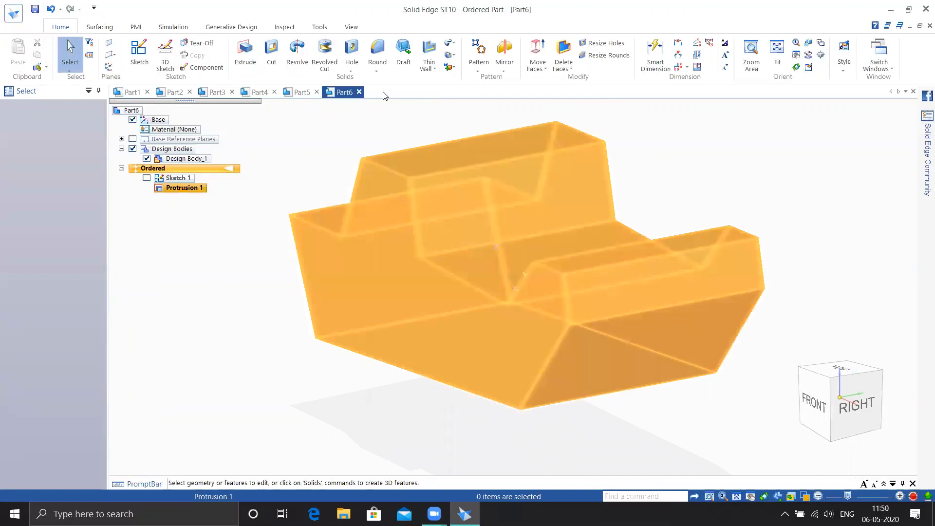
Try a coincident reference plane on the top face of the taller ridge, and undo it
left_click(115, 55)
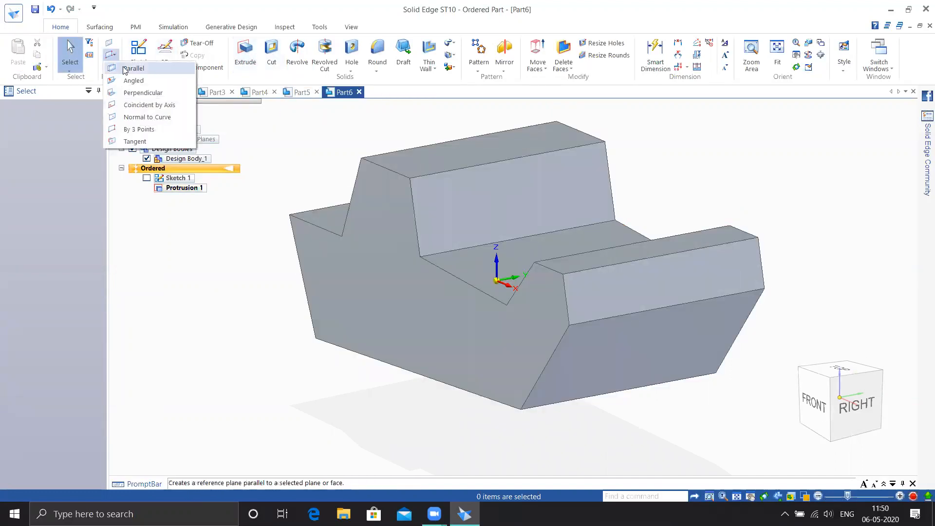
left_click(111, 45)
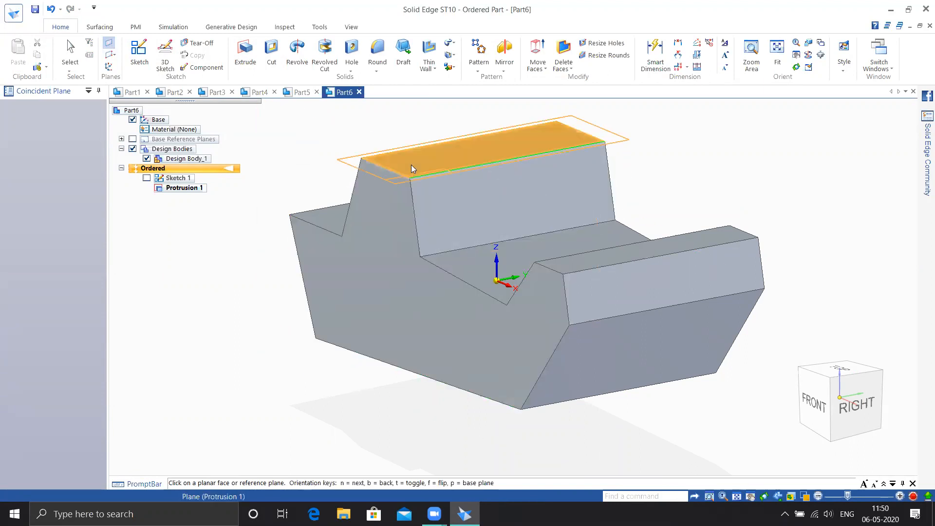
left_click(411, 164)
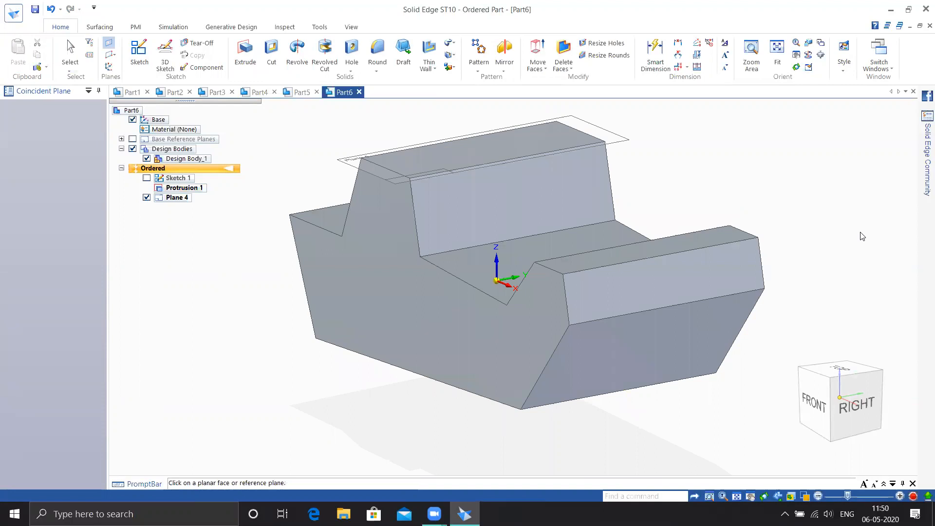
key("ctrl+z")
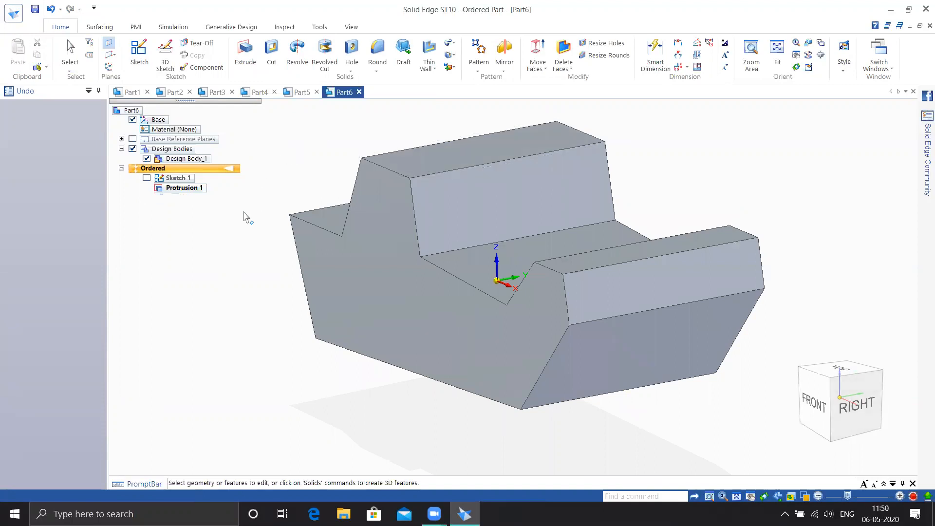
left_click(140, 55)
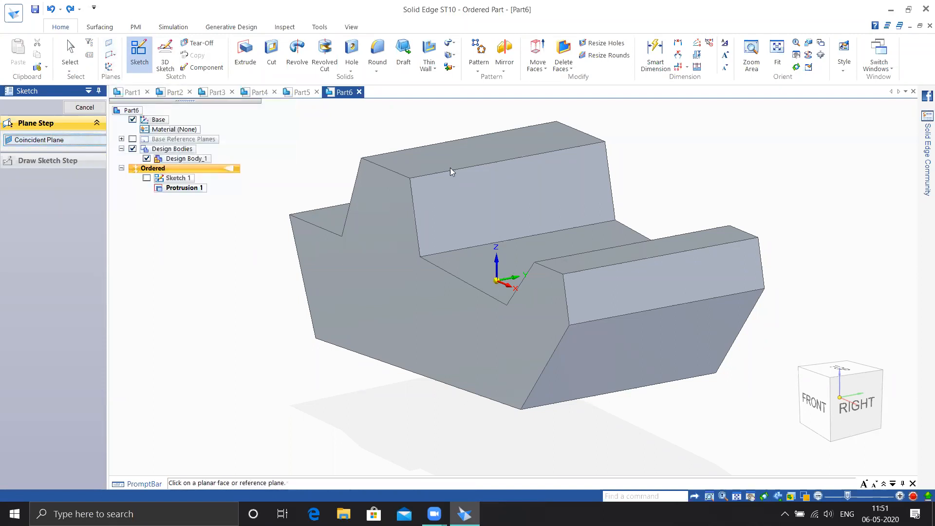
left_click(445, 200)
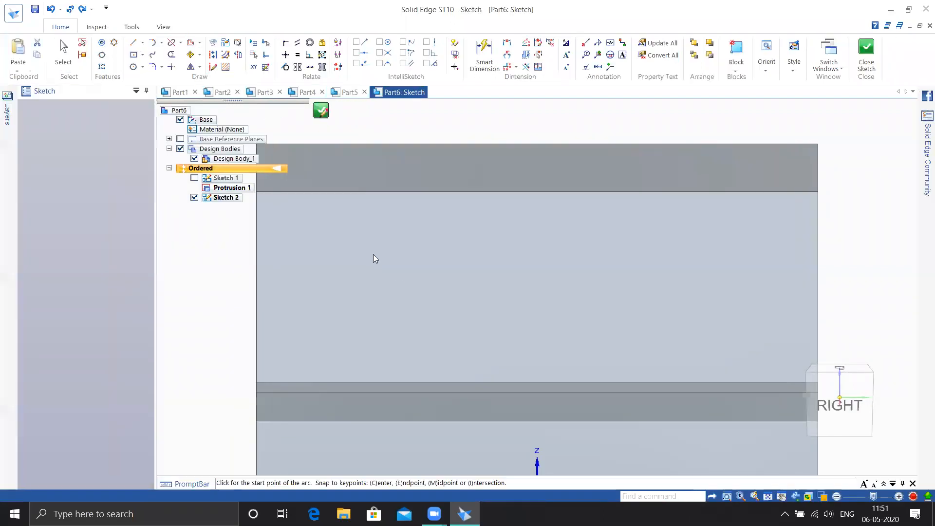
left_click(867, 53)
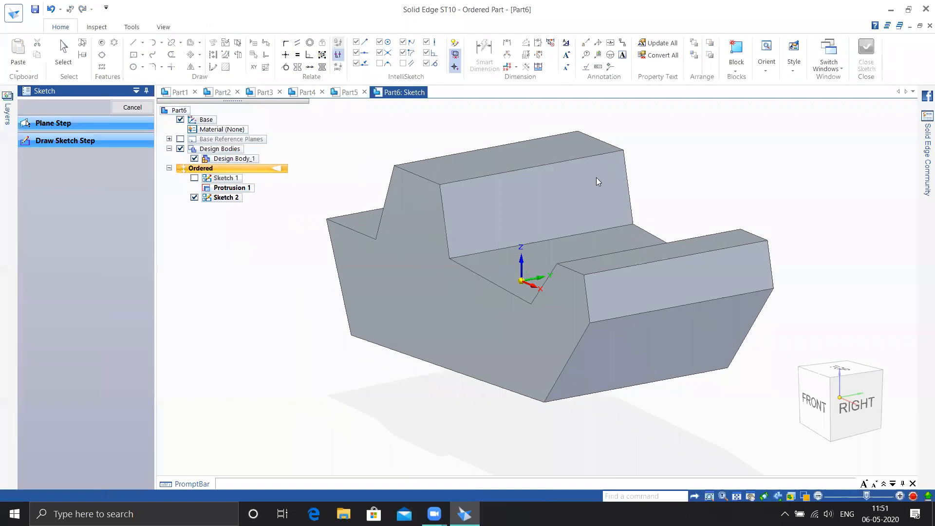
left_click(132, 107)
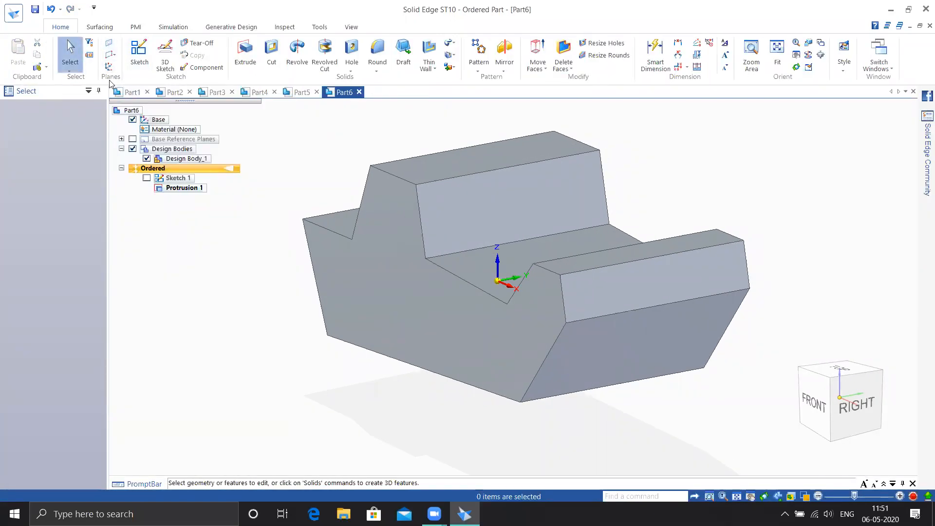
Create a reference plane parallel to the taller ridge's inner side face, placed with the Midpoint keypoint at the middle of the valley floor's front edge
left_click(110, 55)
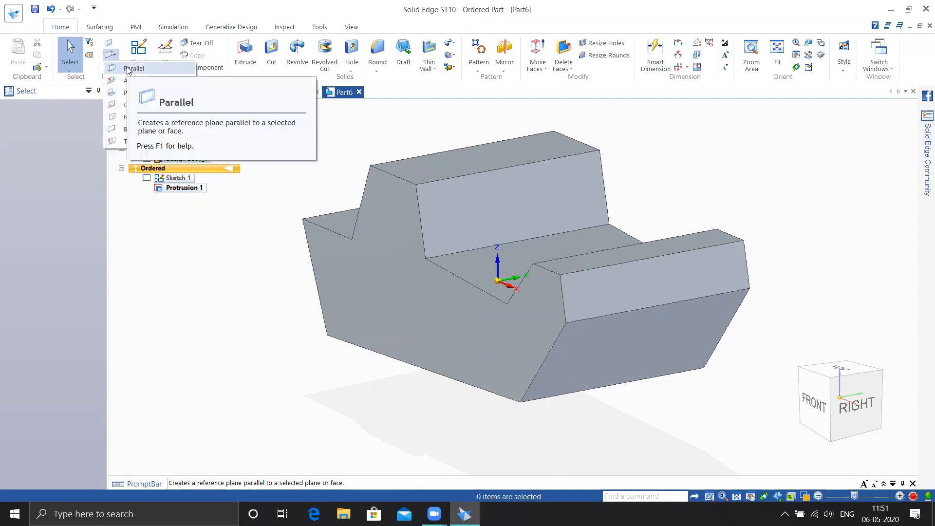
left_click(129, 69)
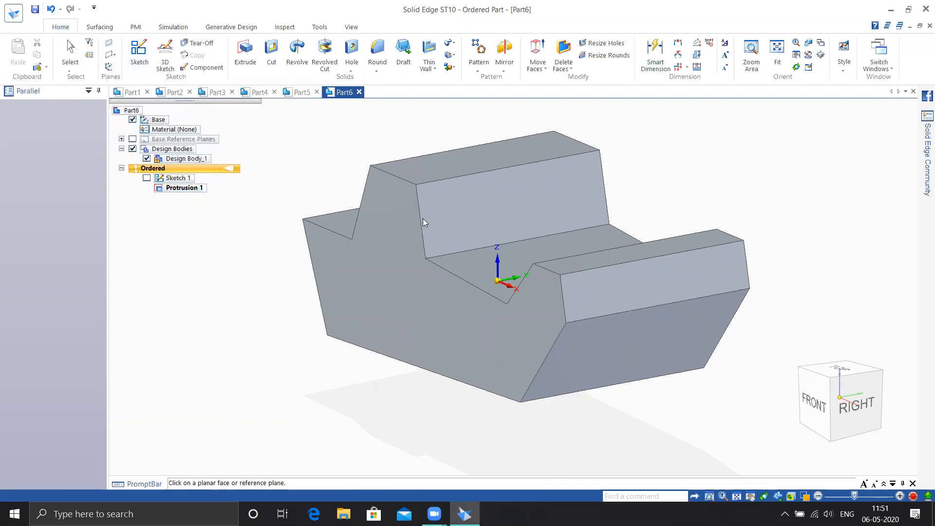
left_click(443, 203)
middle_click_drag(477, 201, 553, 194)
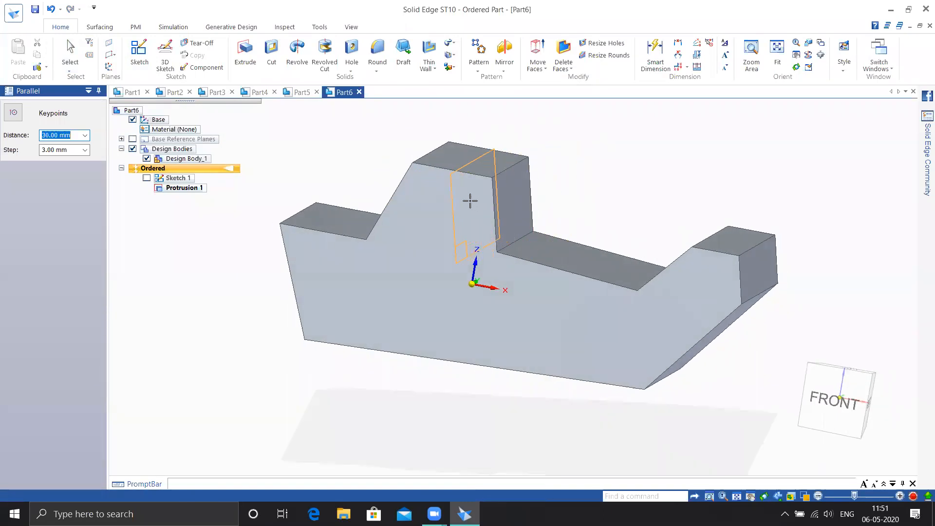
middle_click_drag(474, 195, 476, 194)
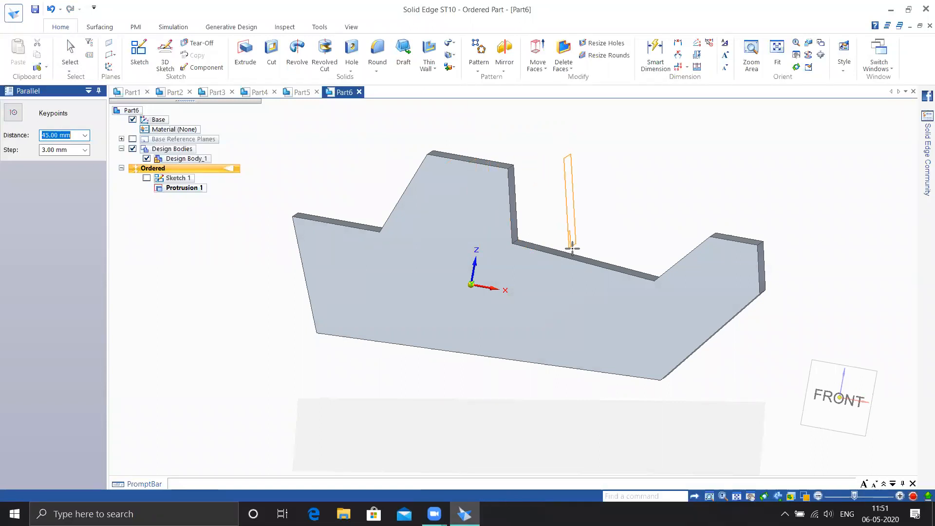
left_click(13, 113)
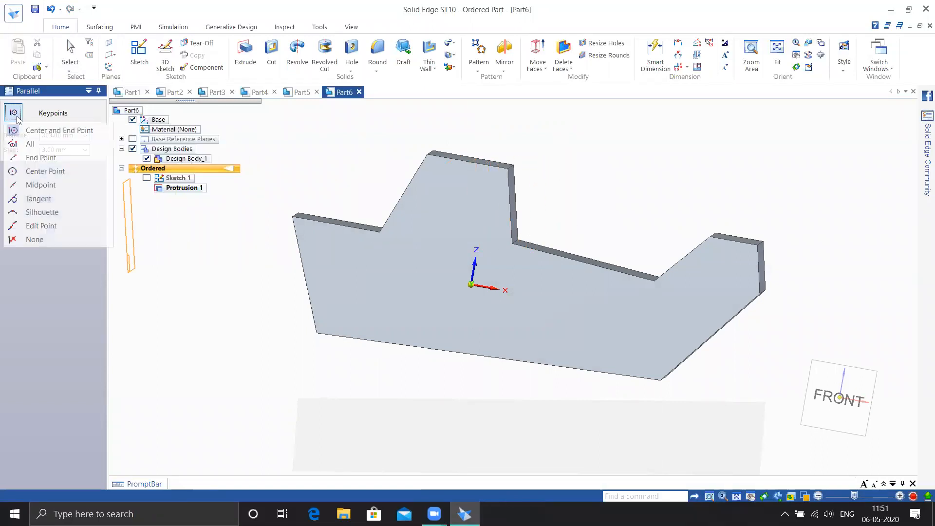
left_click(40, 188)
middle_click_drag(632, 234, 608, 230)
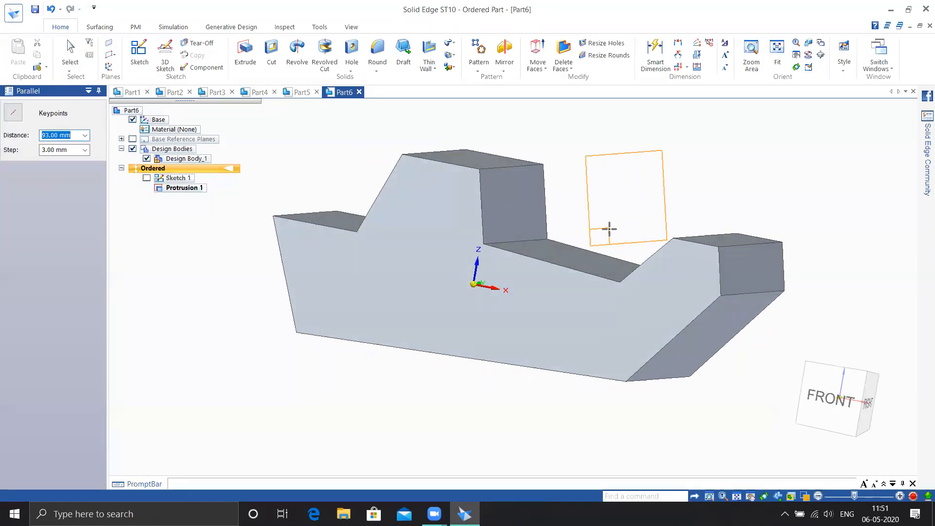
middle_click_drag(546, 195, 564, 194)
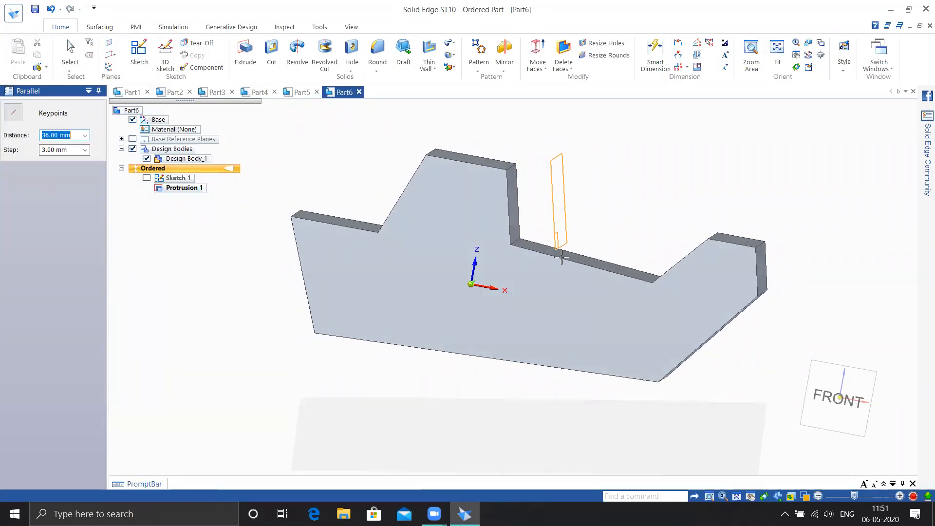
left_click(13, 113)
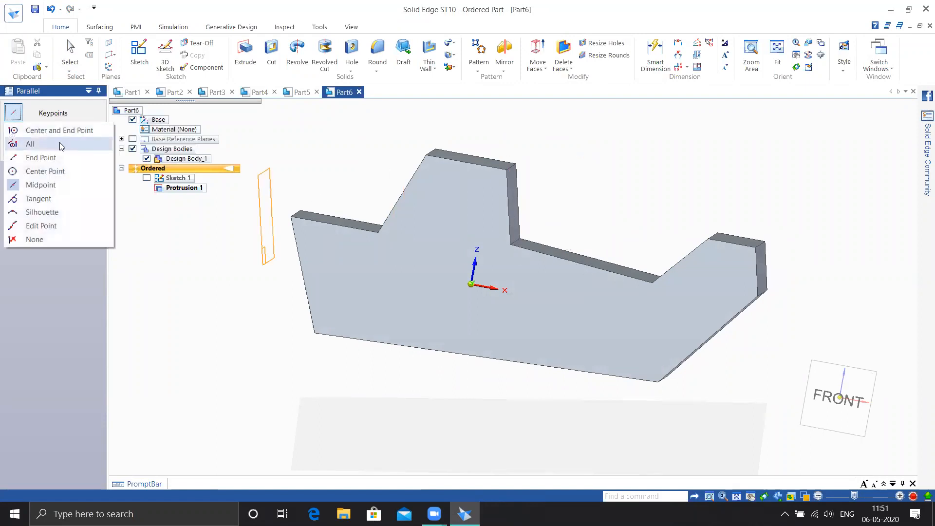
left_click(26, 186)
middle_click_drag(578, 262, 578, 286)
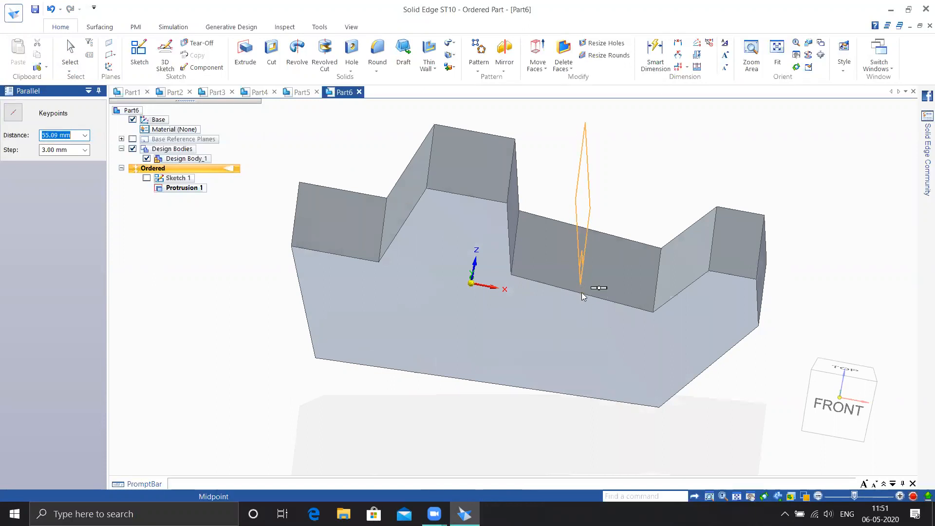
left_click(583, 296)
Try a reference plane parallel to the taller ridge's inner side face at a distance of 30 mm, and undo it
middle_click_drag(559, 336, 547, 167)
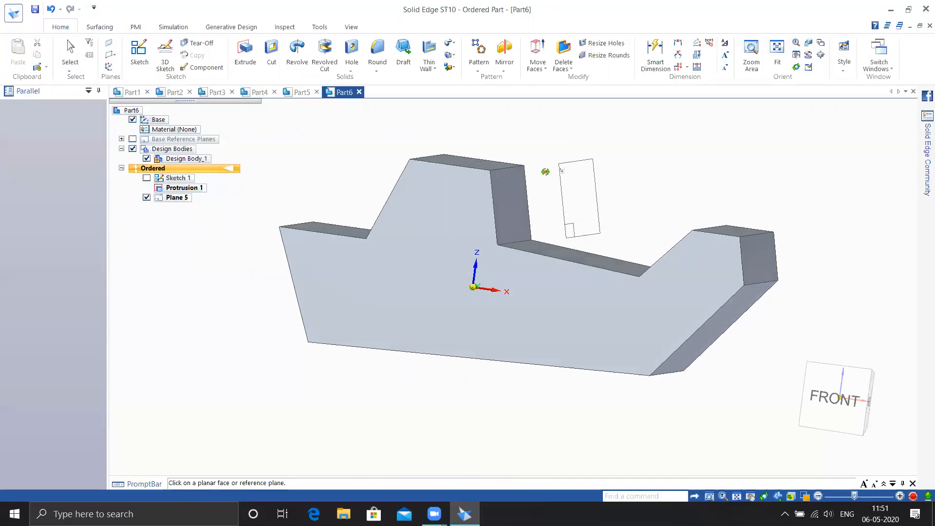
left_click(110, 57)
left_click(132, 68)
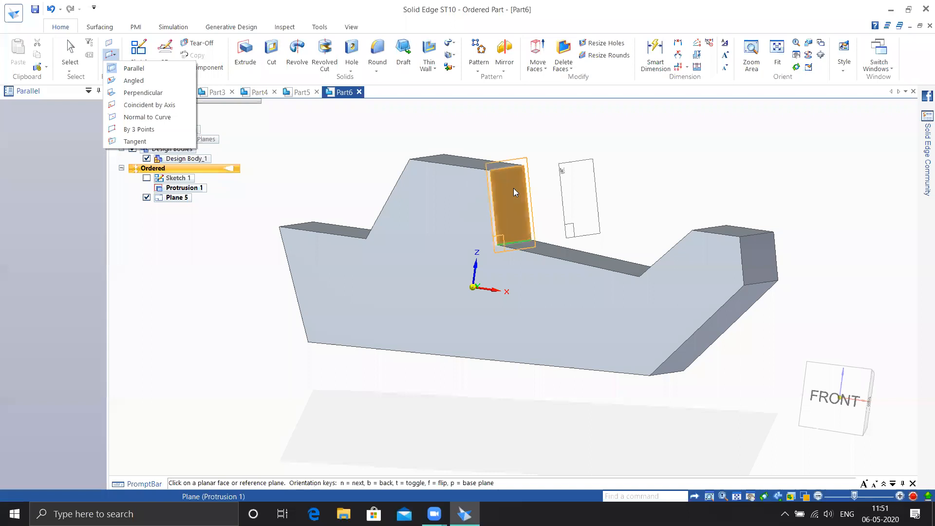
left_click(513, 188)
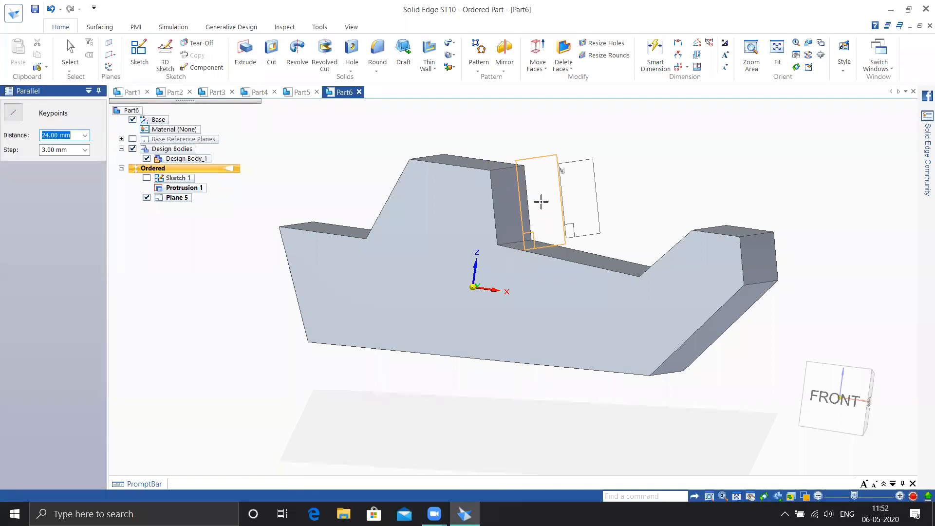
type("30")
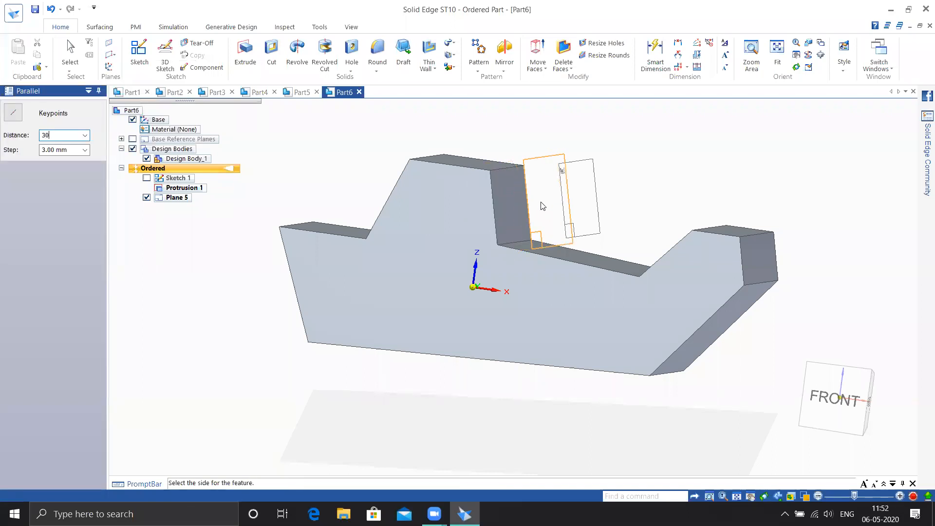
middle_click_drag(624, 188, 629, 186)
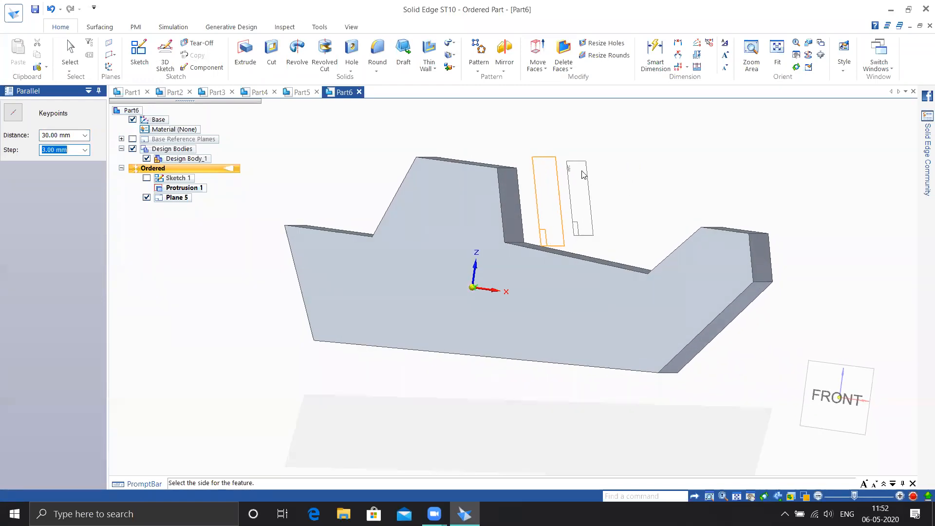
left_click(325, 177)
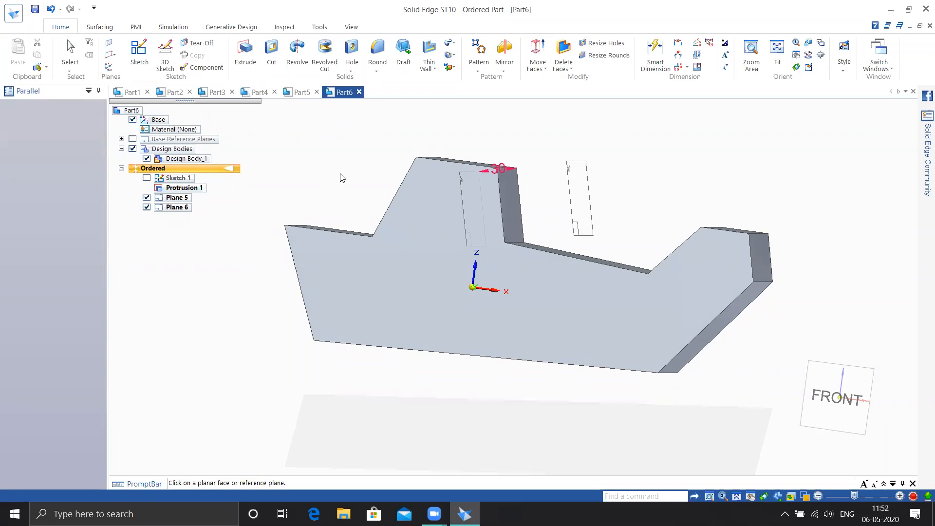
key("ctrl+z")
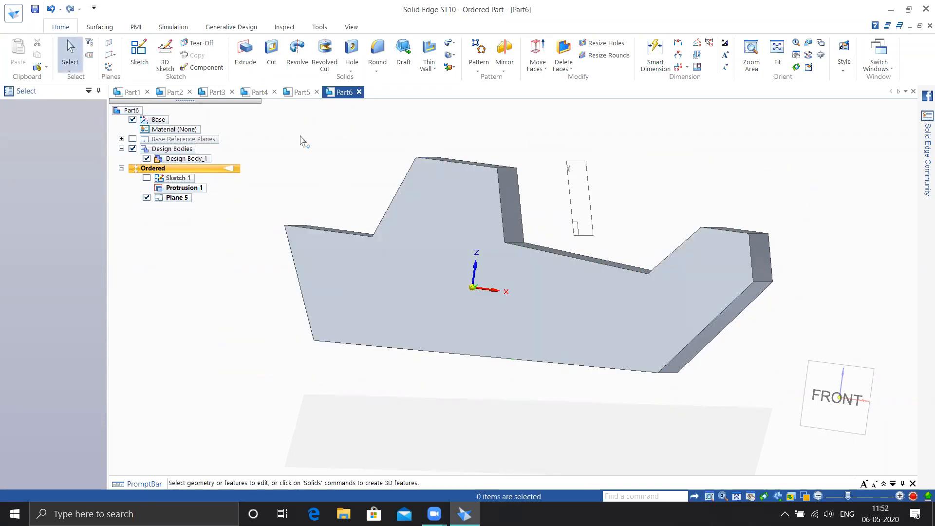
middle_click_drag(368, 136, 349, 142)
left_click(115, 57)
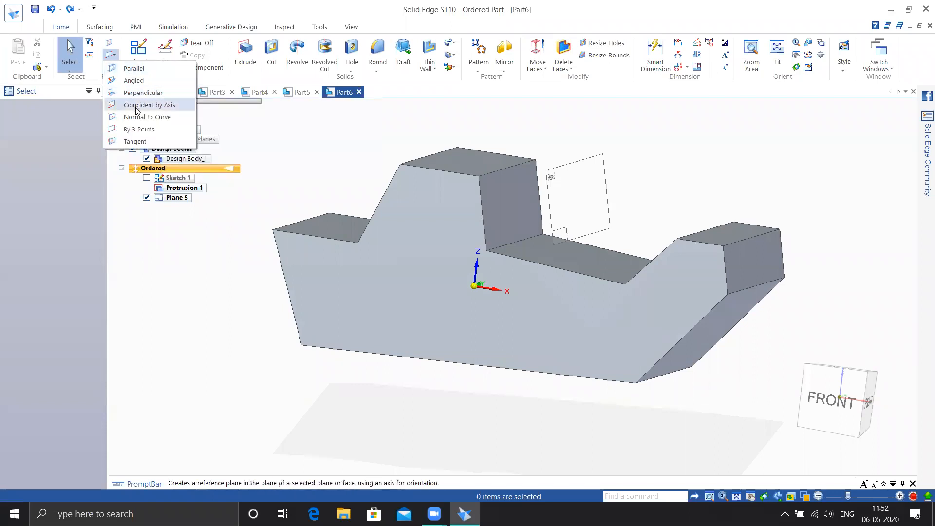
left_click(122, 68)
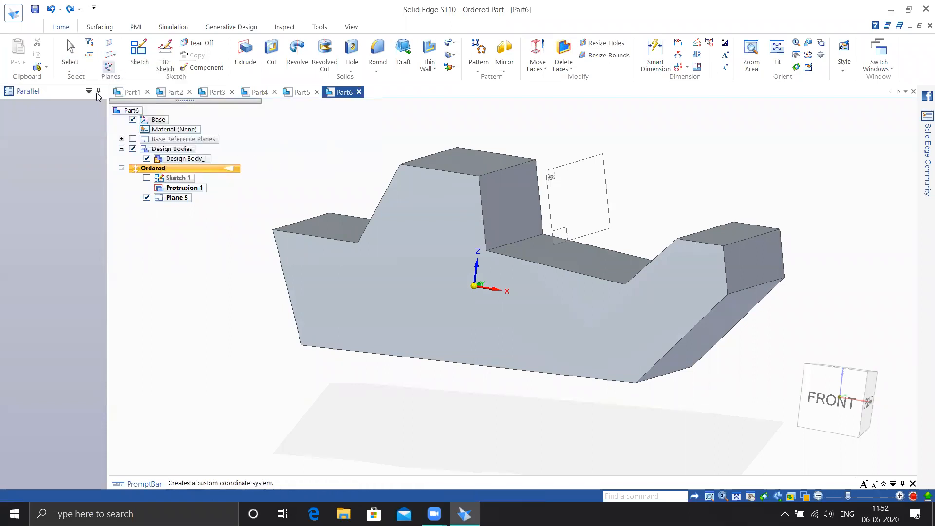
left_click(112, 56)
left_click(119, 72)
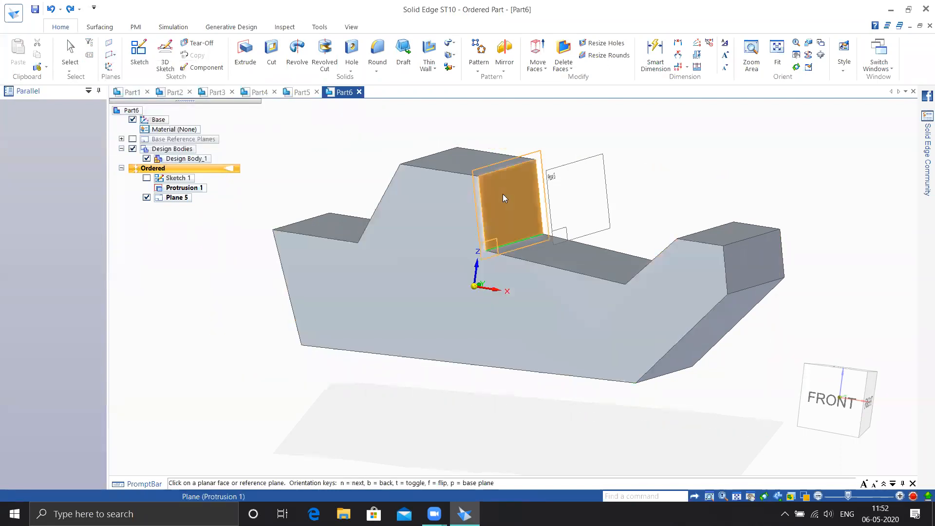
left_click(507, 205)
left_click(13, 114)
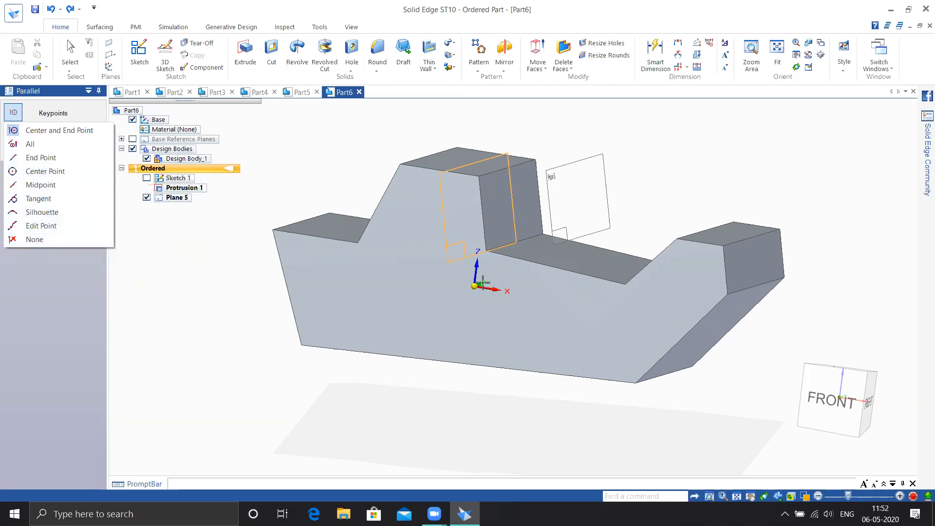
key("Escape")
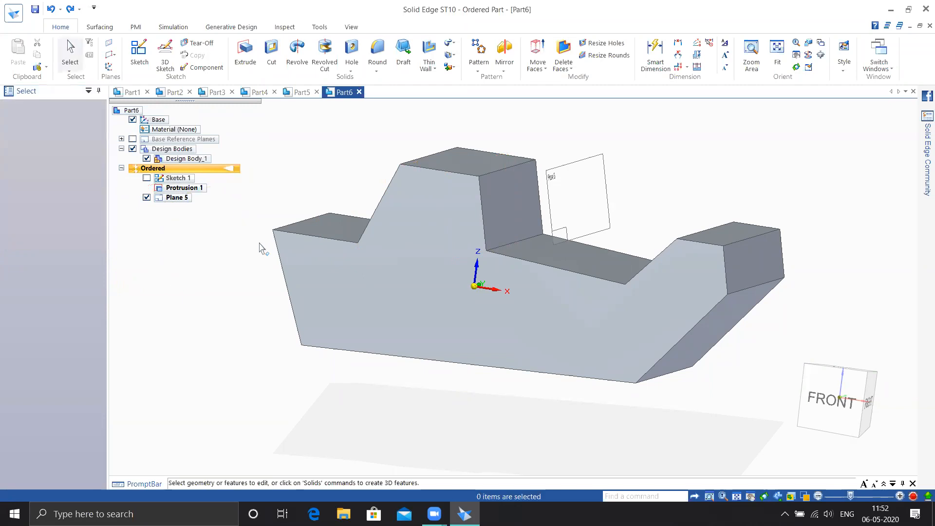
Create an angled reference plane at 45° to the top face of the ledge outside the taller ridge, hinged on the edge at the ridge's foot
middle_click_drag(262, 246, 273, 244)
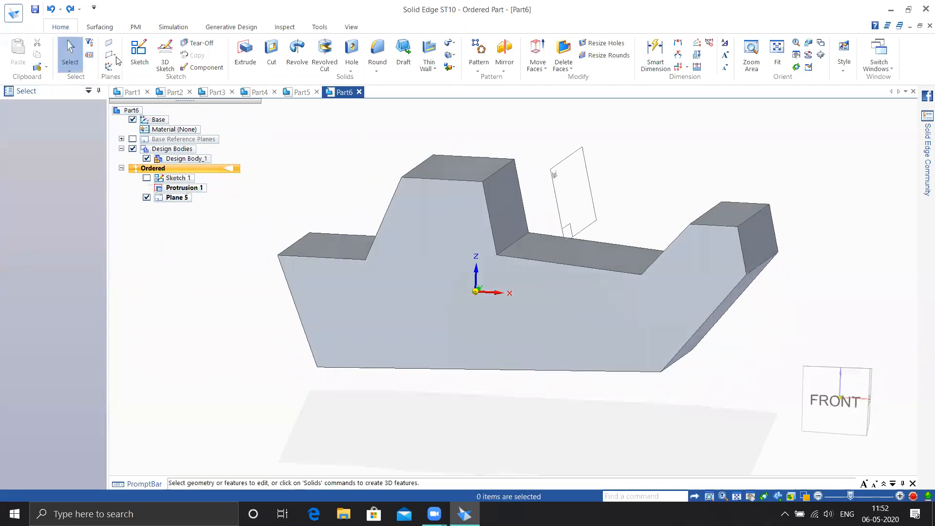
left_click(111, 55)
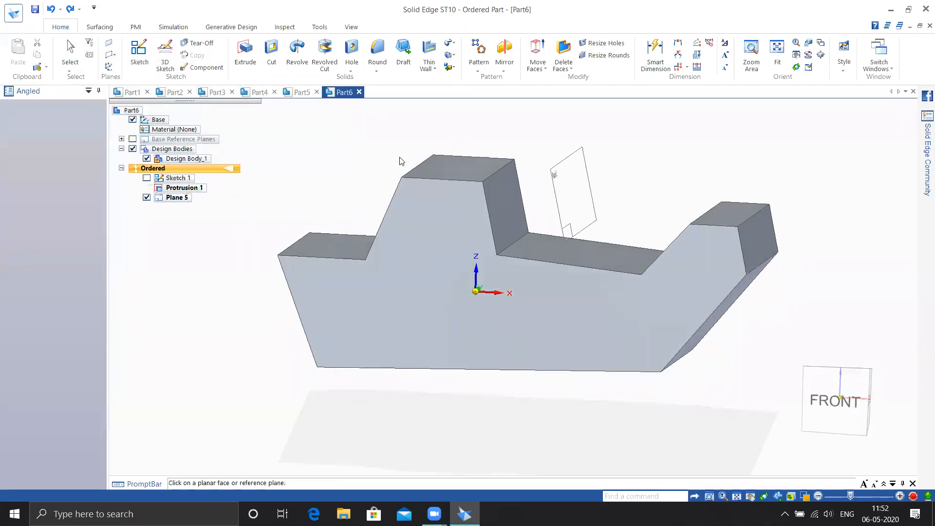
middle_click_drag(428, 158, 227, 447)
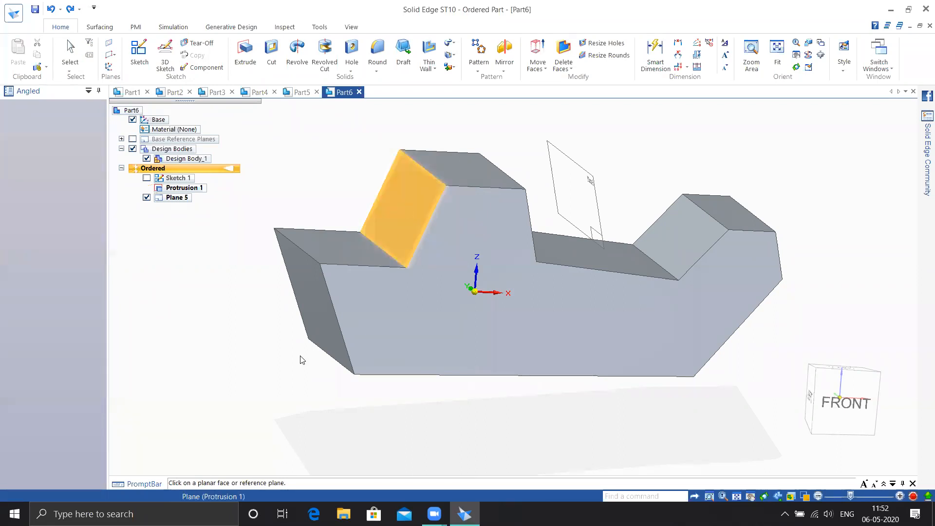
mouse_move(284, 365)
middle_mouse_down()
mouse_move(270, 357)
mouse_move(284, 365)
middle_mouse_up()
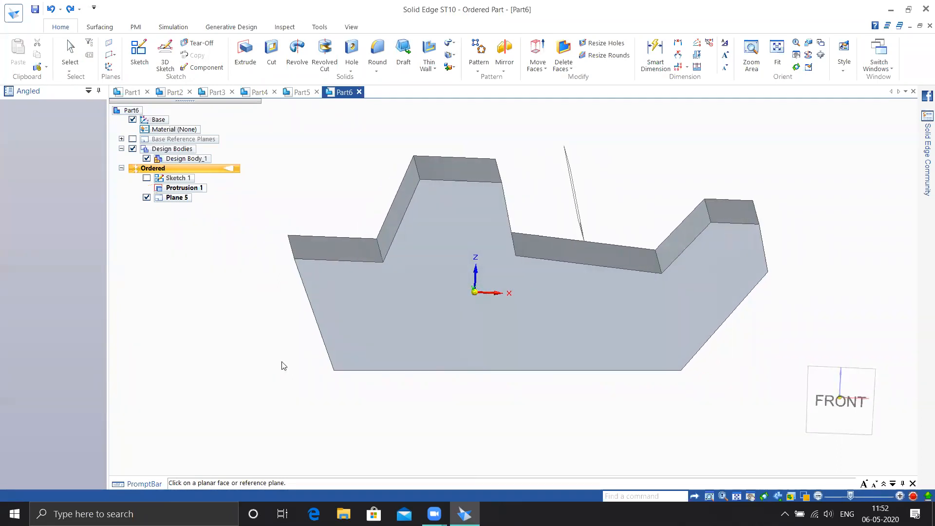
left_click(323, 244)
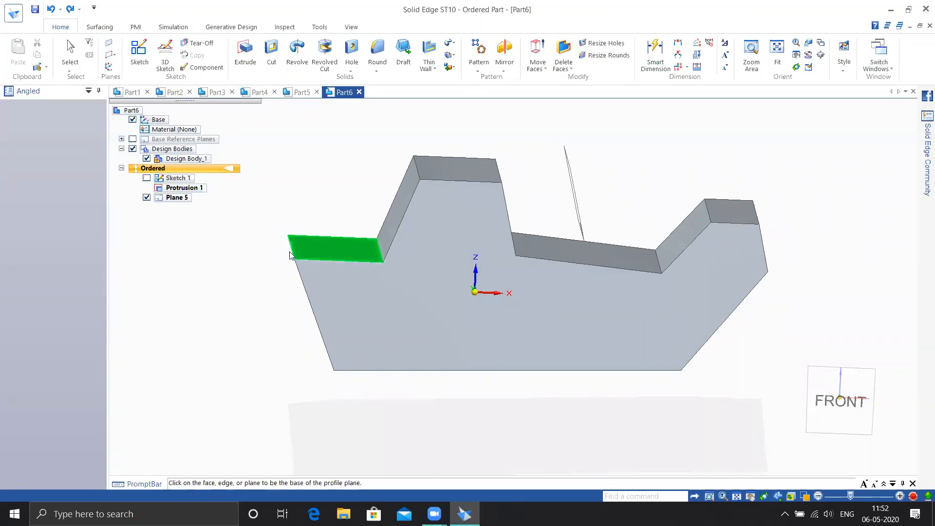
left_click(379, 249)
middle_click_drag(345, 296, 427, 326)
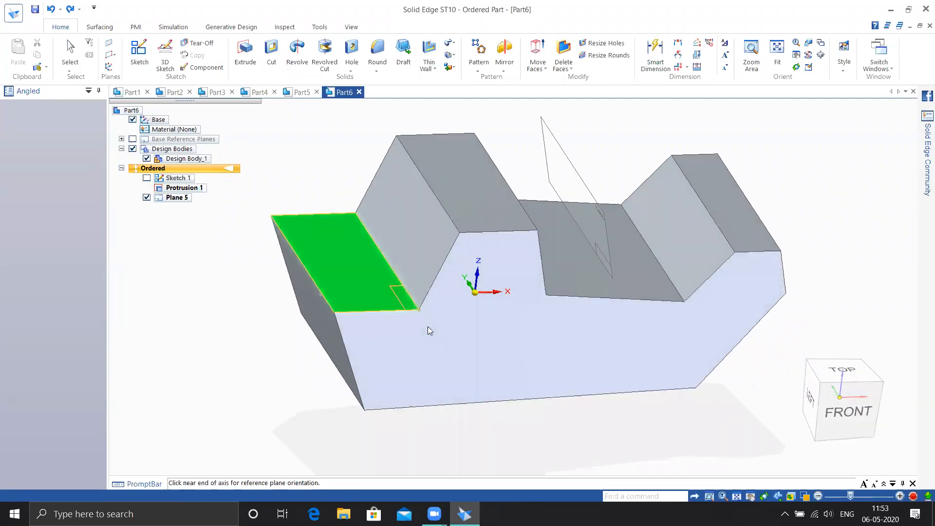
left_click(355, 214)
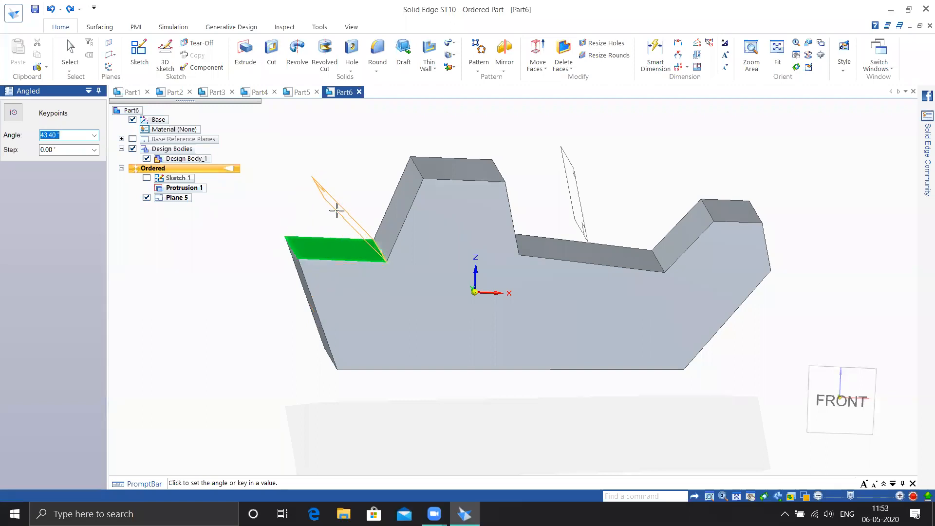
key("Return")
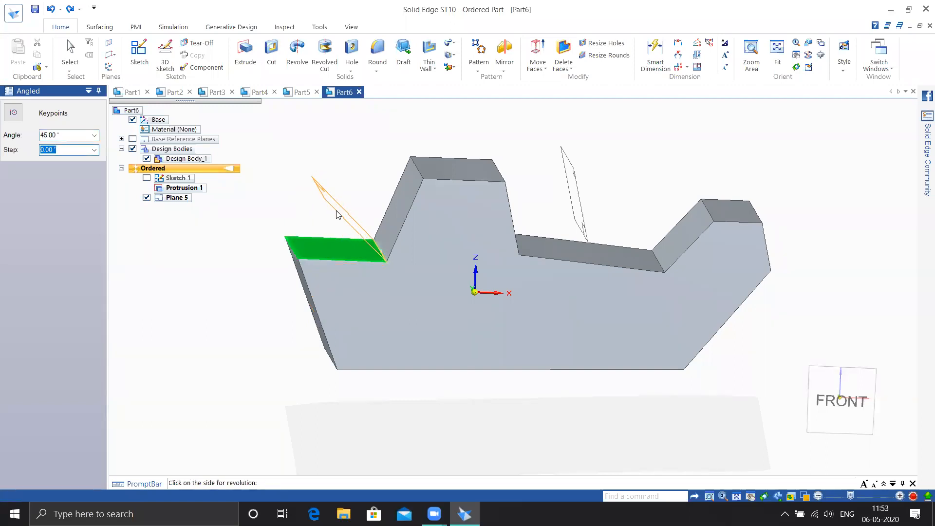
key("shift+Tab")
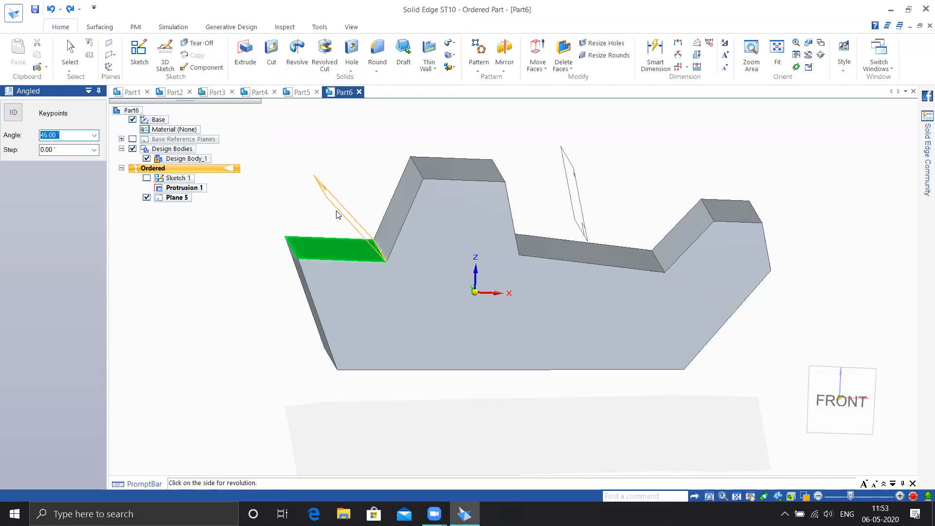
left_click(336, 215)
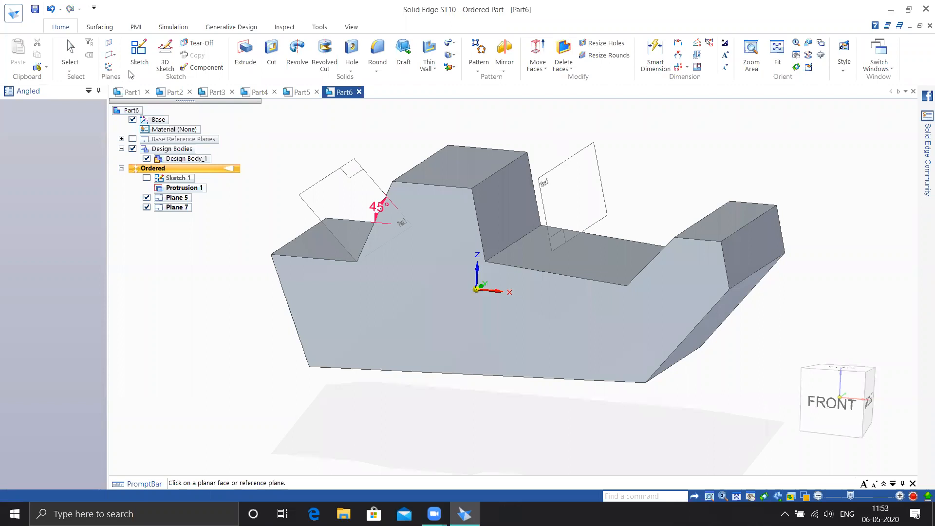
Create a reference plane perpendicular to the shorter ridge's outer end face, based on that face's lower edge and extending outward from the block
left_click(112, 55)
left_click(143, 92)
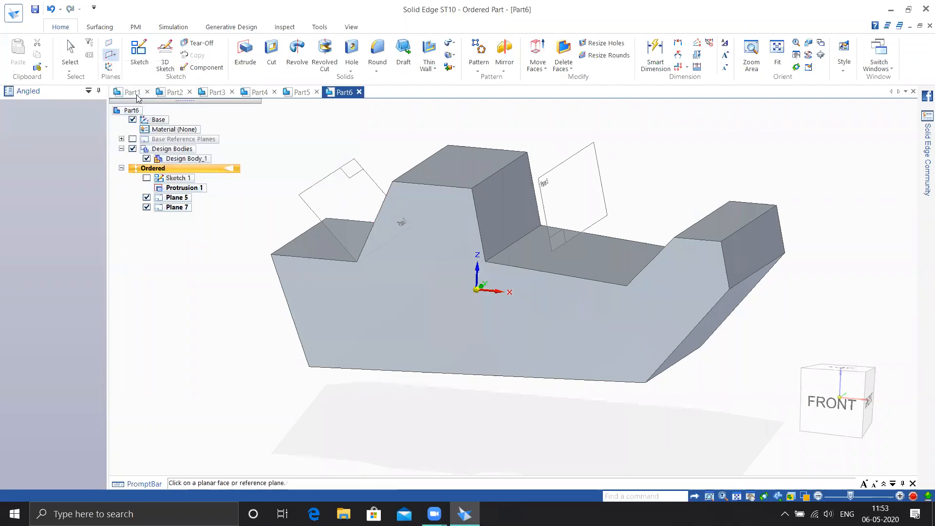
middle_click_drag(508, 351, 523, 339)
middle_click_drag(551, 382, 393, 345, "shift")
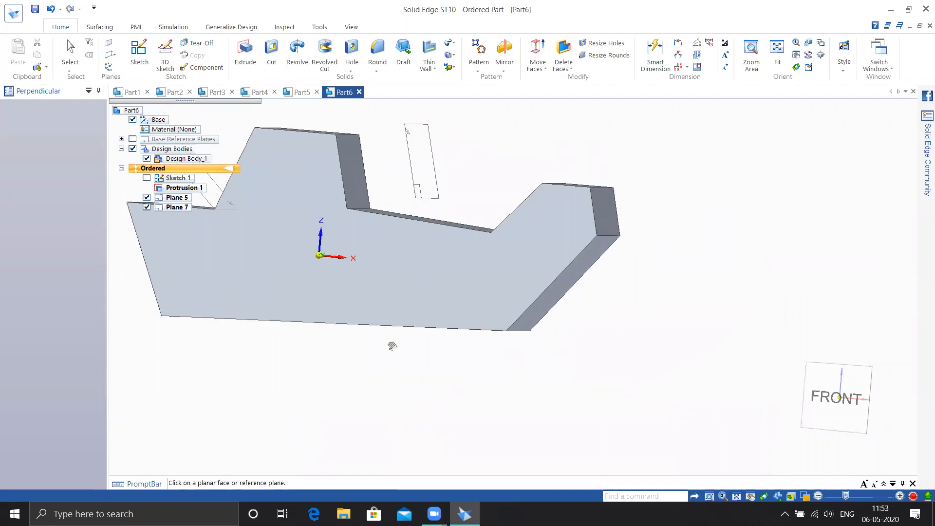
left_click(600, 212)
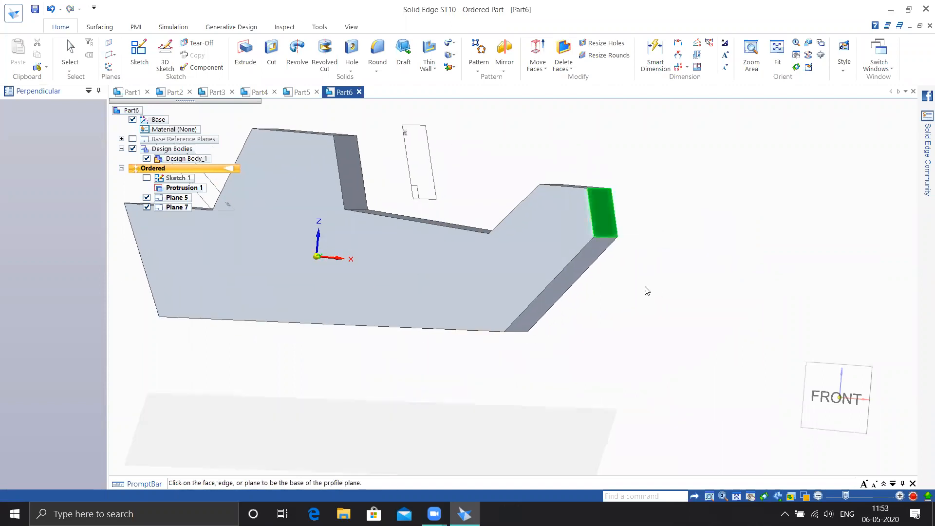
left_click(599, 236)
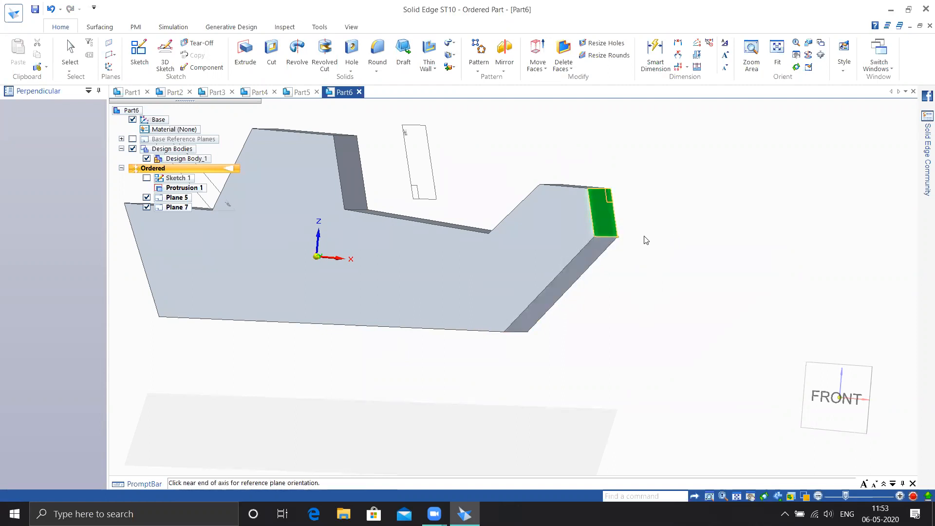
left_click(628, 244)
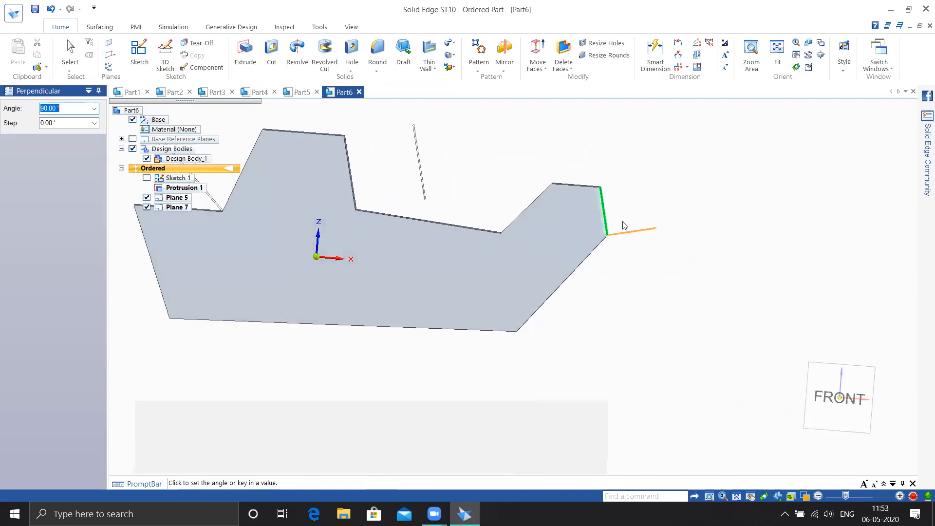
middle_click_drag(626, 230, 603, 322)
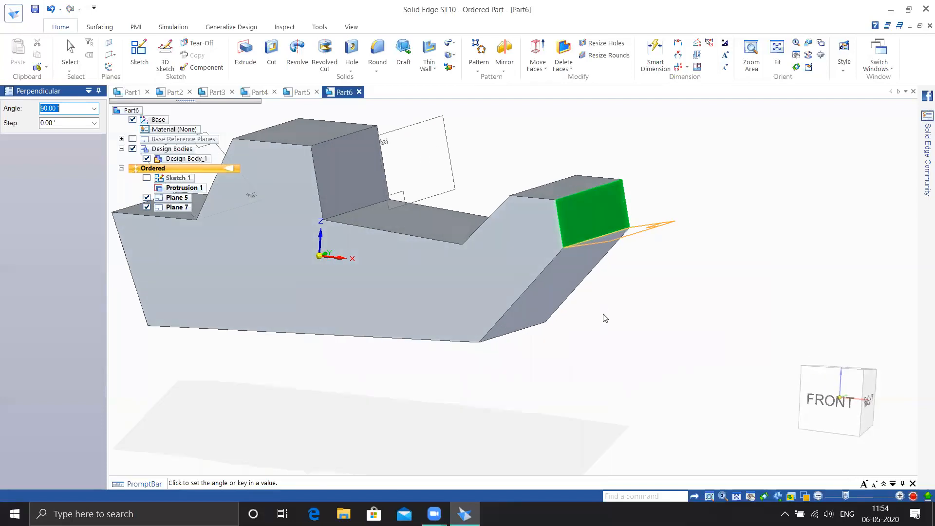
left_click(666, 279)
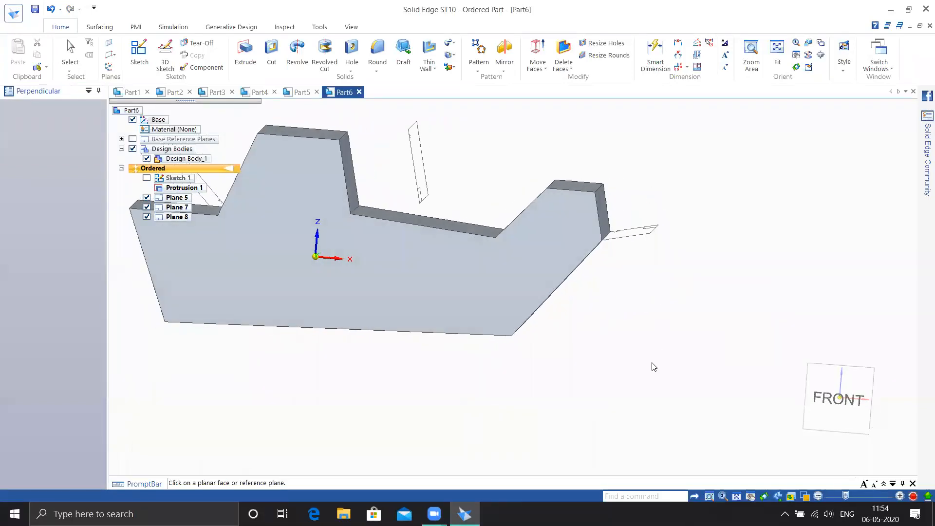
middle_click_drag(597, 360, 702, 391, "shift")
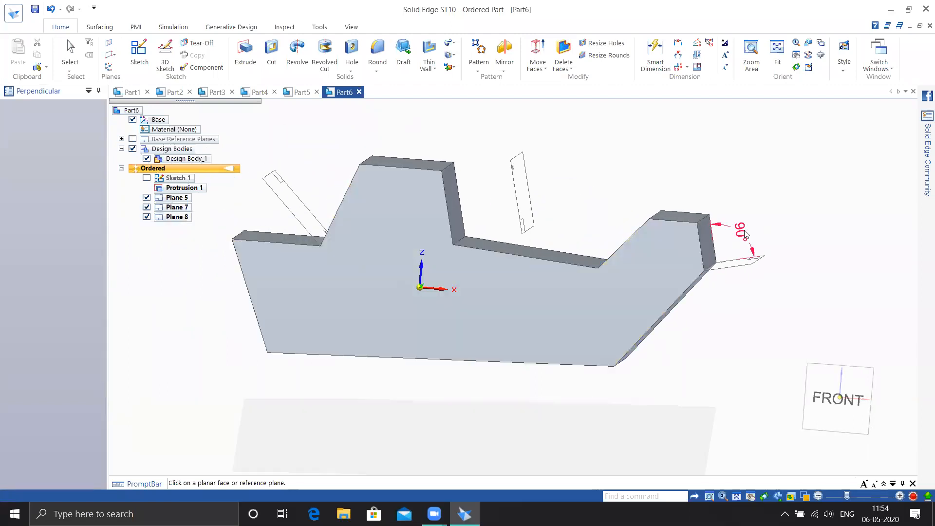
middle_click_drag(746, 286, 735, 291)
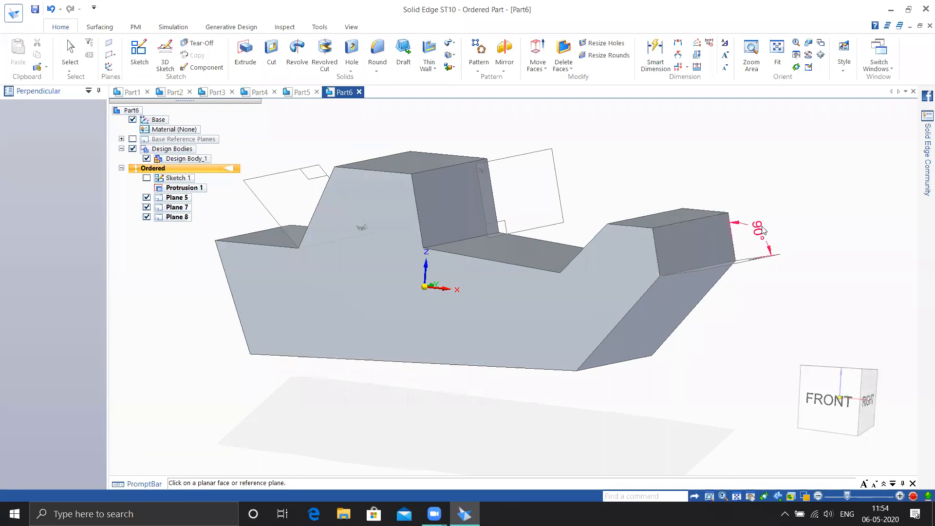
middle_click_drag(754, 275, 750, 217)
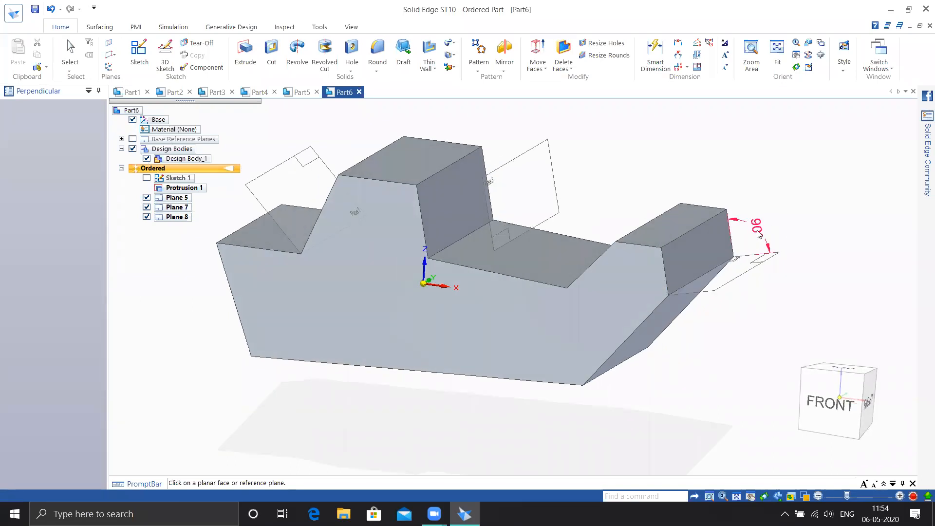
left_click(755, 265)
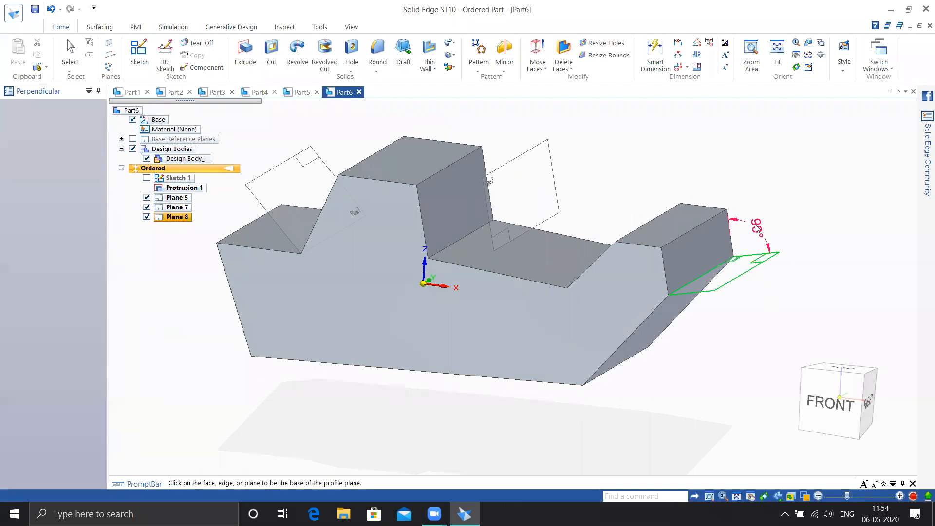
key("Escape")
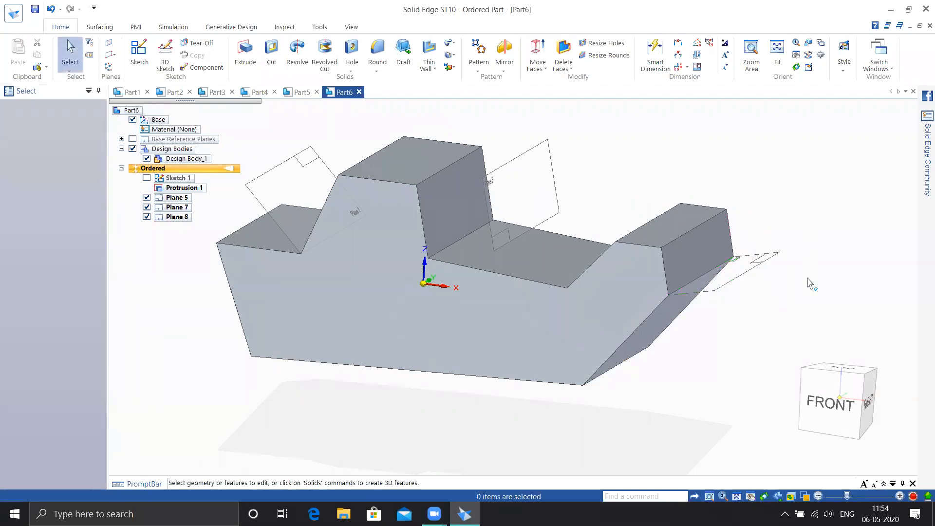
middle_click_drag(746, 266, 799, 265)
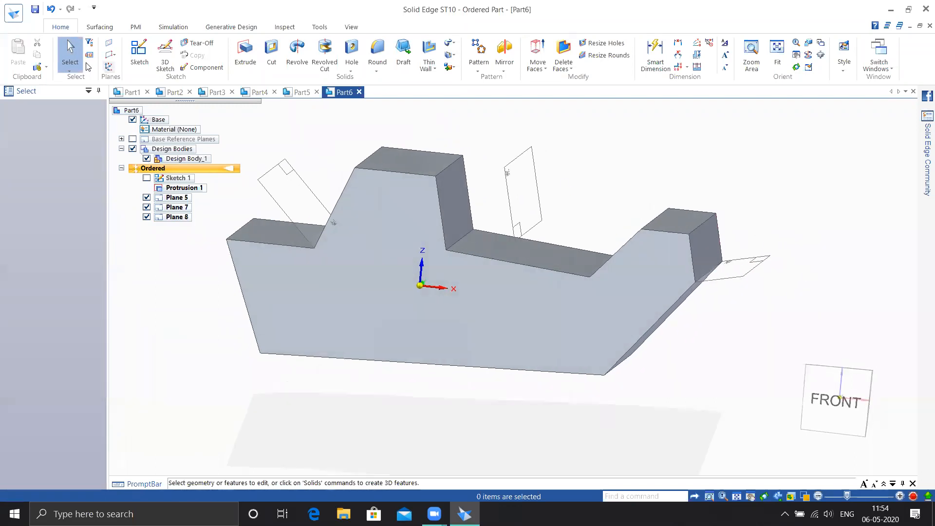
Create a reference plane coincident with the shorter ridge's top face, oriented by an edge of that face with the Coincident by Axis command
left_click(110, 55)
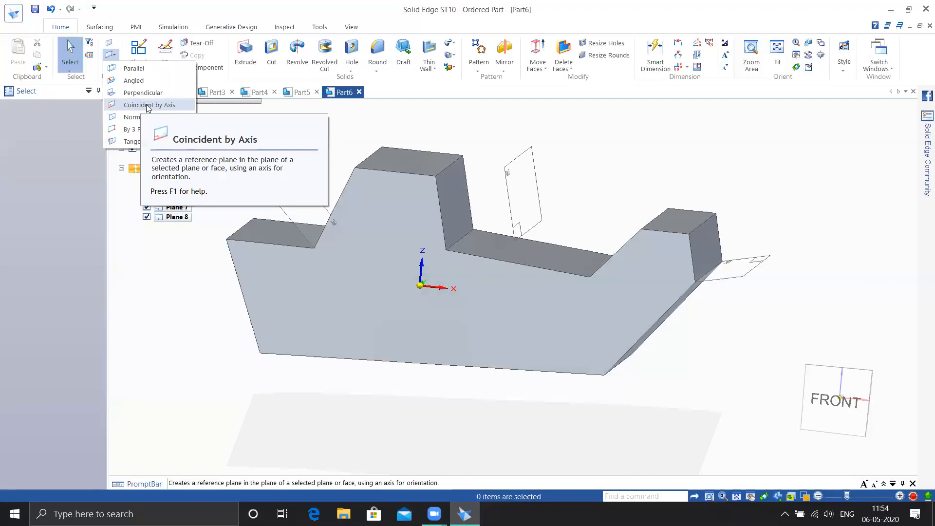
left_click(147, 105)
middle_click_drag(461, 174, 431, 173)
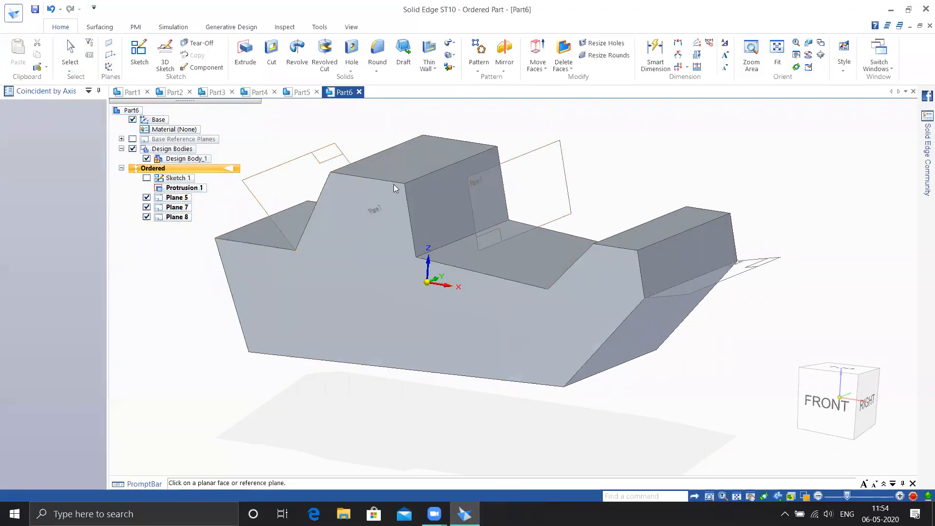
middle_click_drag(329, 153, 324, 165, "shift")
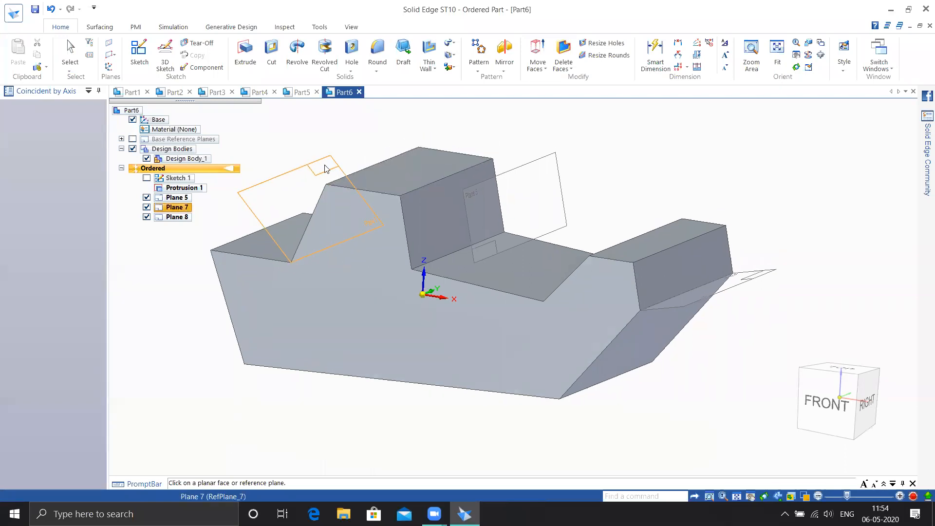
left_click(110, 54)
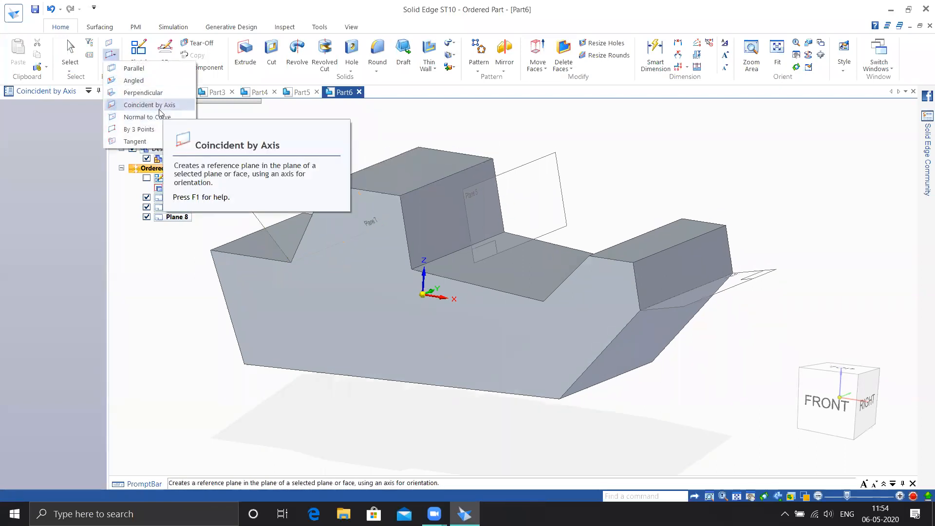
left_click(161, 106)
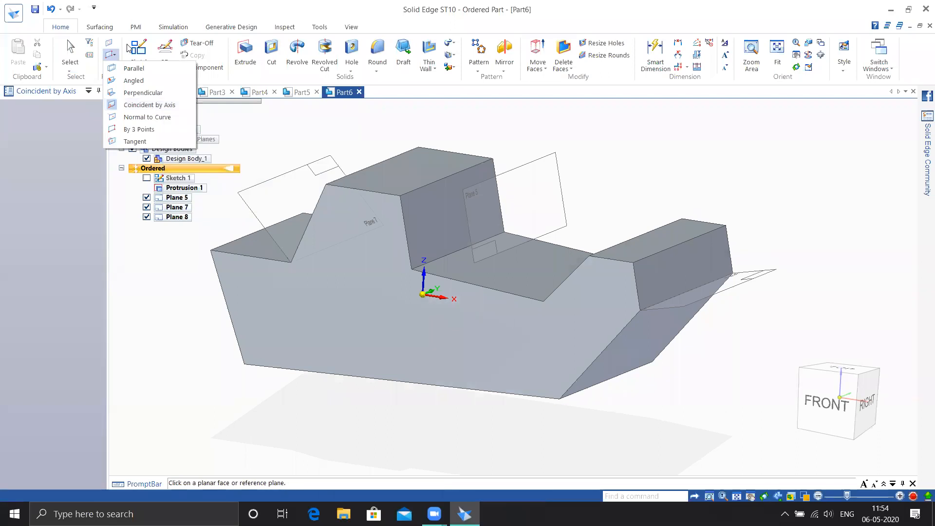
middle_click_drag(434, 313, 414, 322)
left_click(687, 239)
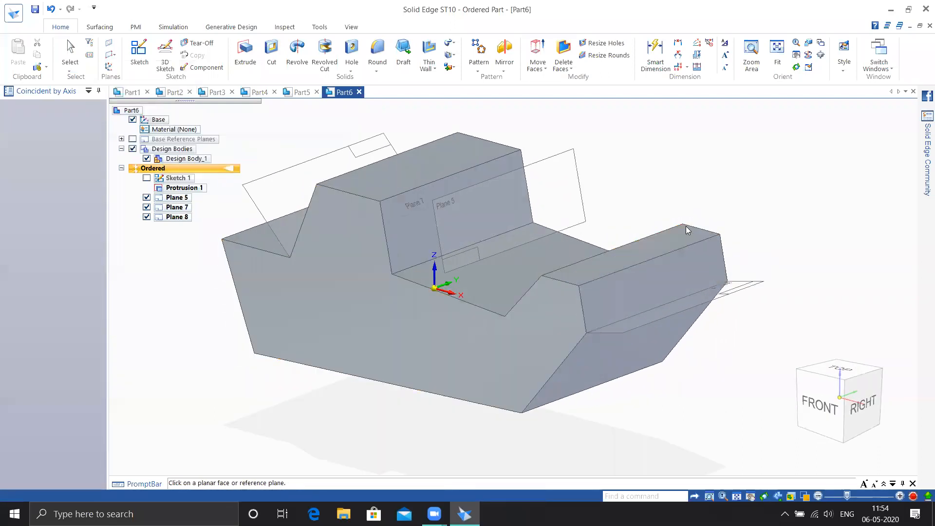
left_click(708, 247)
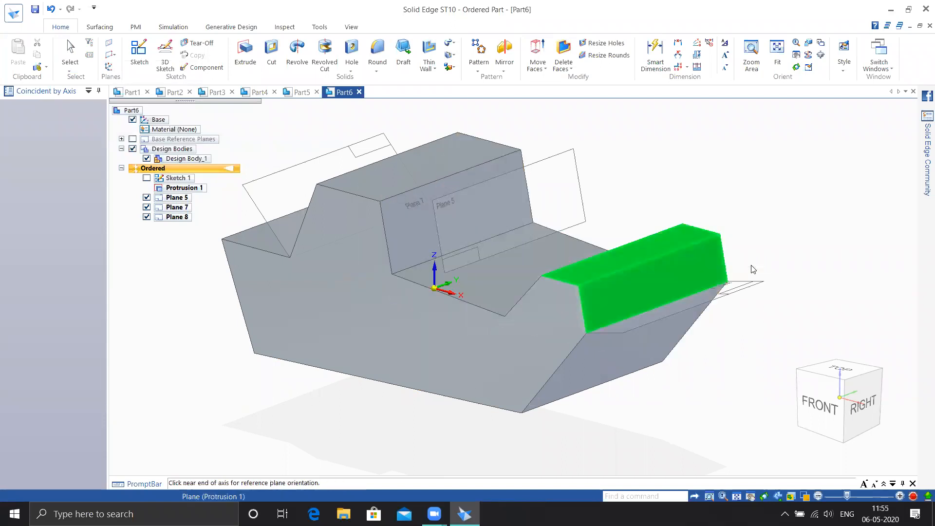
middle_click_drag(766, 249, 801, 243)
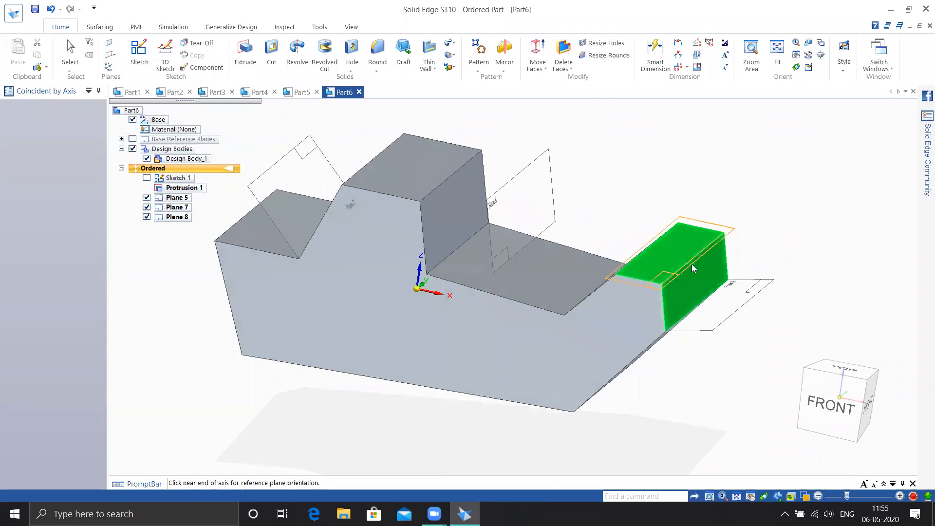
left_click(703, 205)
mouse_move(806, 240)
middle_mouse_down()
mouse_move(755, 236)
mouse_move(788, 241)
middle_mouse_up()
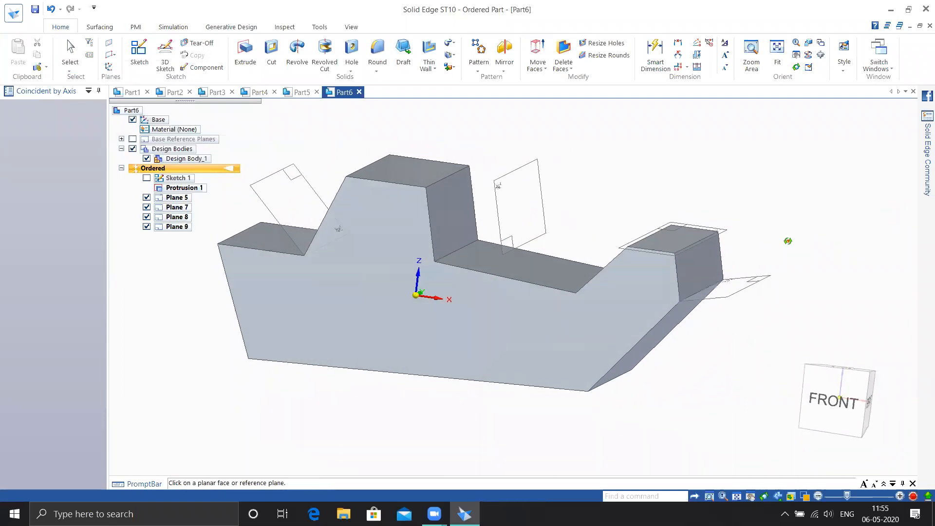
left_click(110, 55)
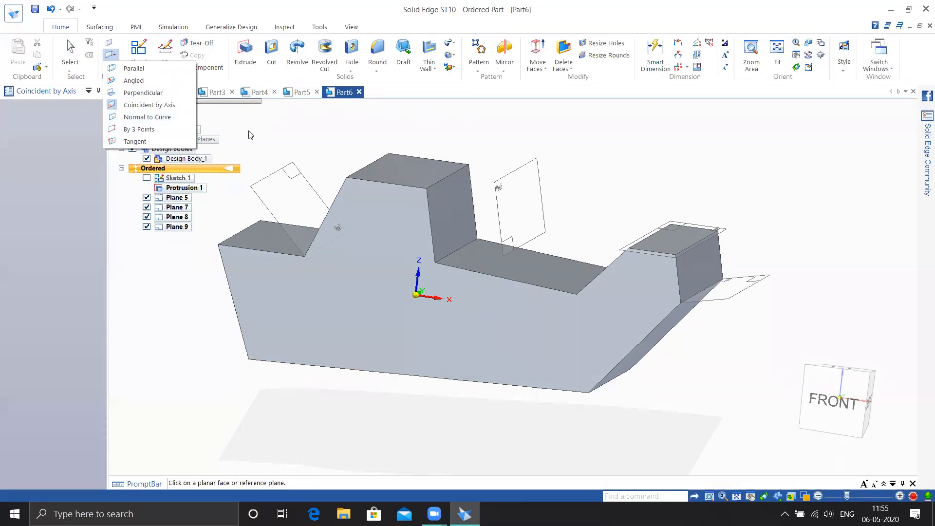
left_click(260, 126)
left_click(113, 55)
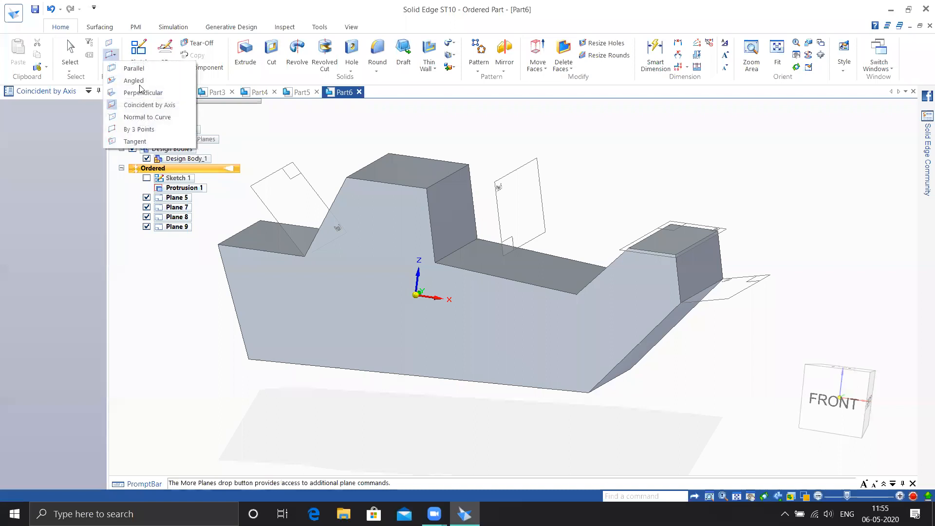
left_click(521, 139)
middle_click_drag(501, 189, 444, 198)
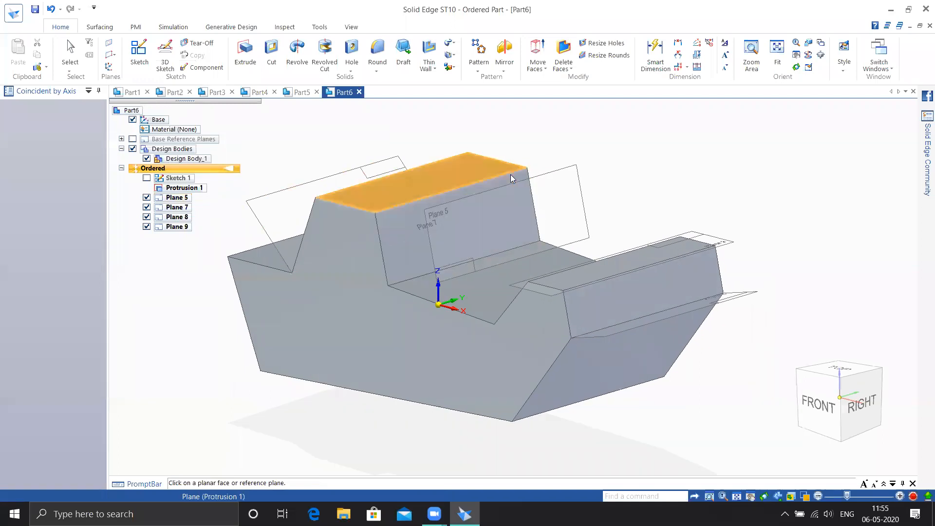
Show the base reference planes and sketch a freeform wavy curve about 636 mm long above the block on the Front (xz) plane
left_click(70, 53)
left_click(139, 53)
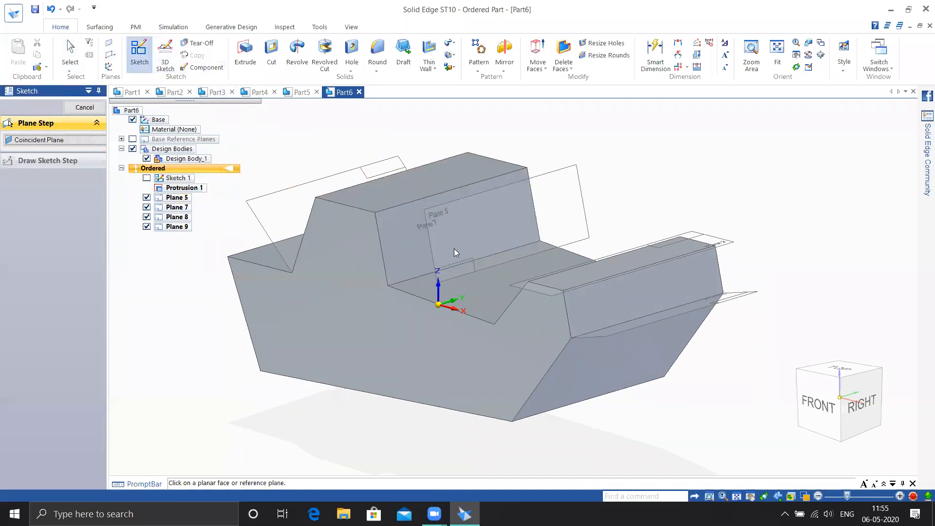
left_click(371, 250)
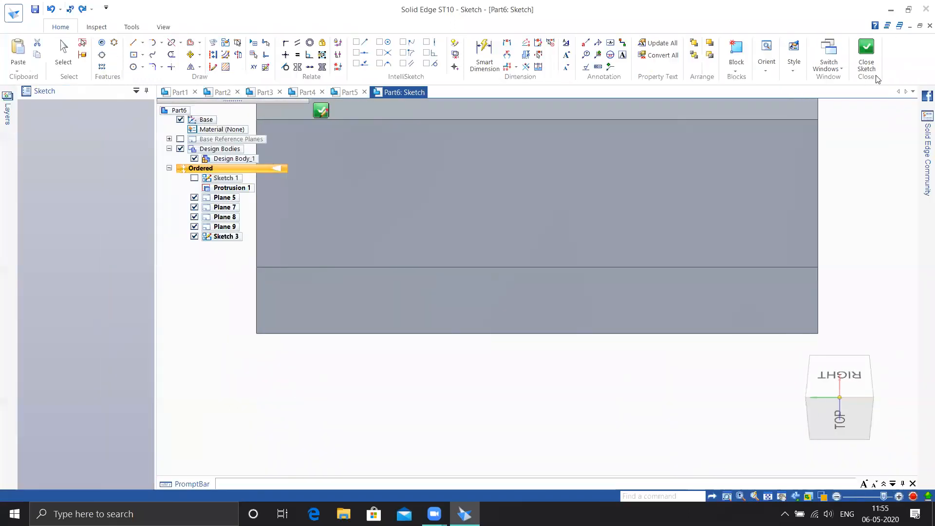
left_click(867, 60)
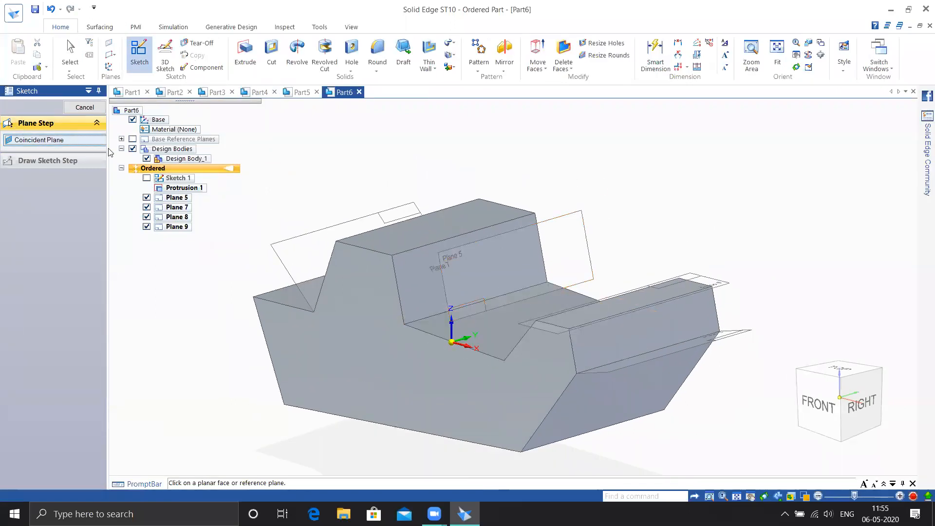
left_click(133, 139)
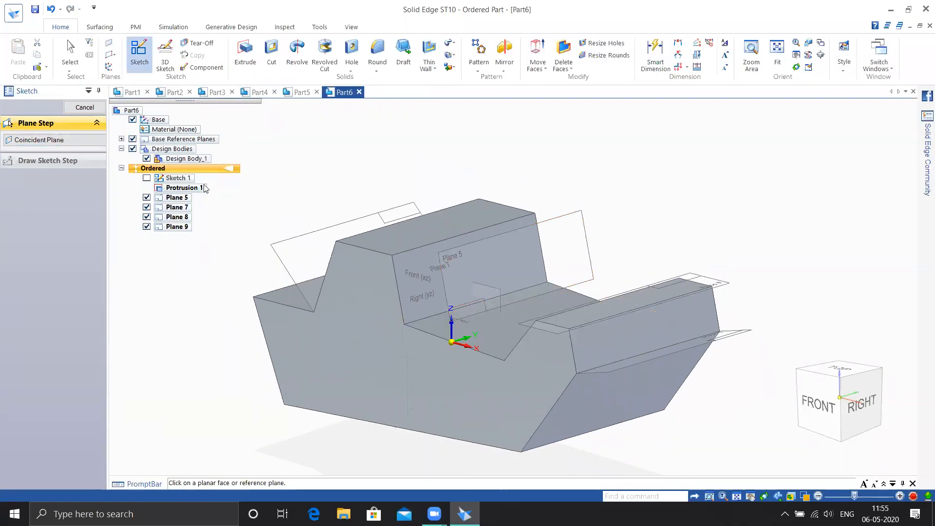
left_click(496, 288)
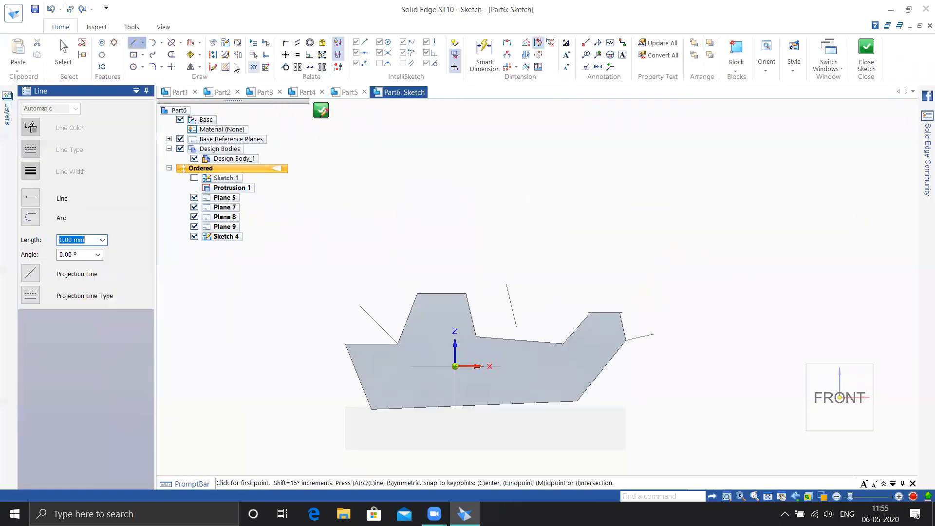
left_click(152, 54)
mouse_move(387, 194)
left_mouse_down()
mouse_move(572, 257)
mouse_move(649, 223)
mouse_move(687, 182)
mouse_move(773, 180)
left_mouse_up()
key("Escape")
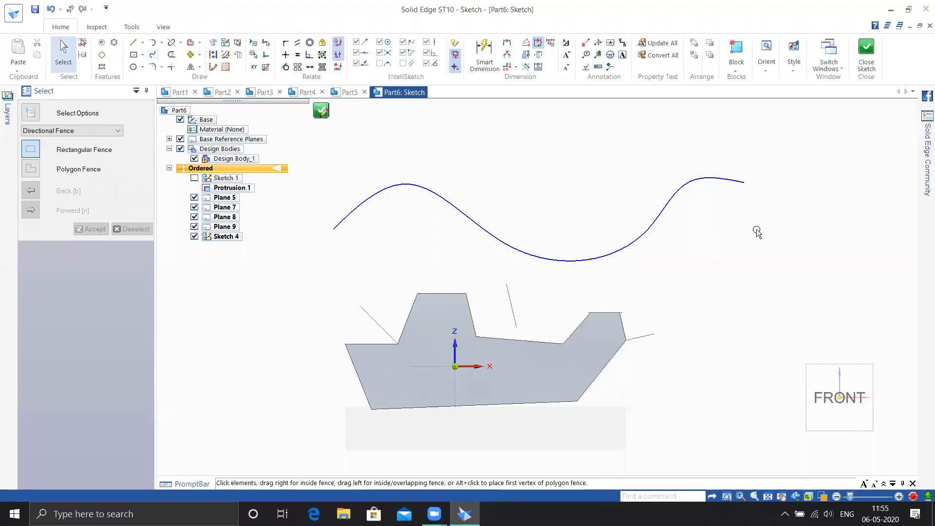
left_click(867, 50)
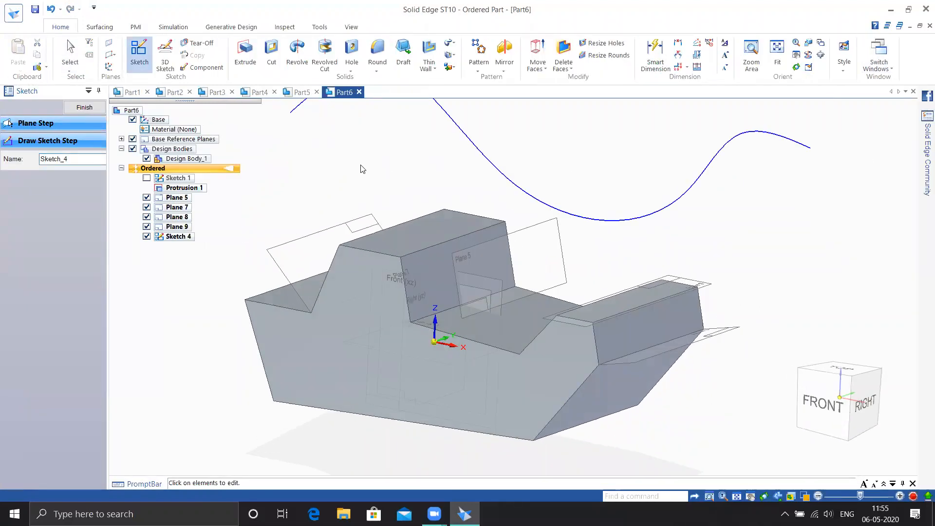
left_click(93, 107)
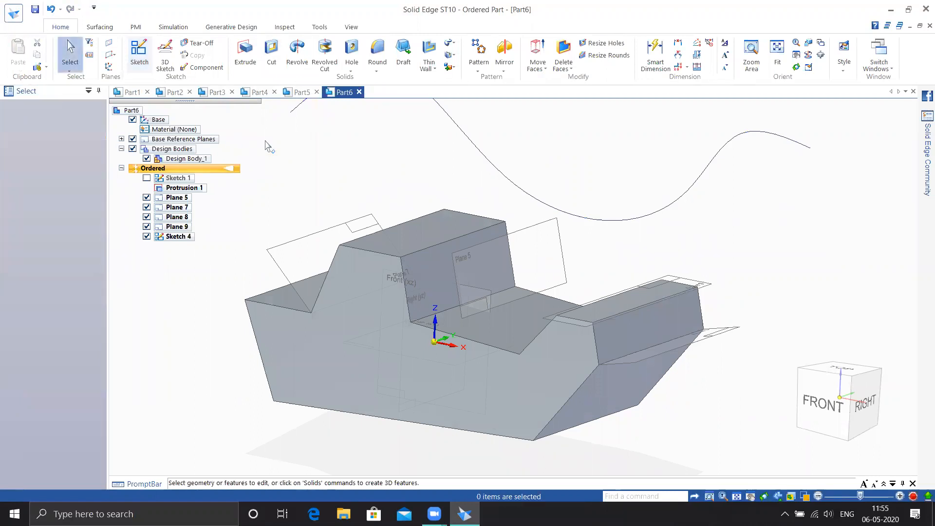
Try a reference plane normal to the wavy curve, placed partway along its length by position, and undo it
left_click(111, 55)
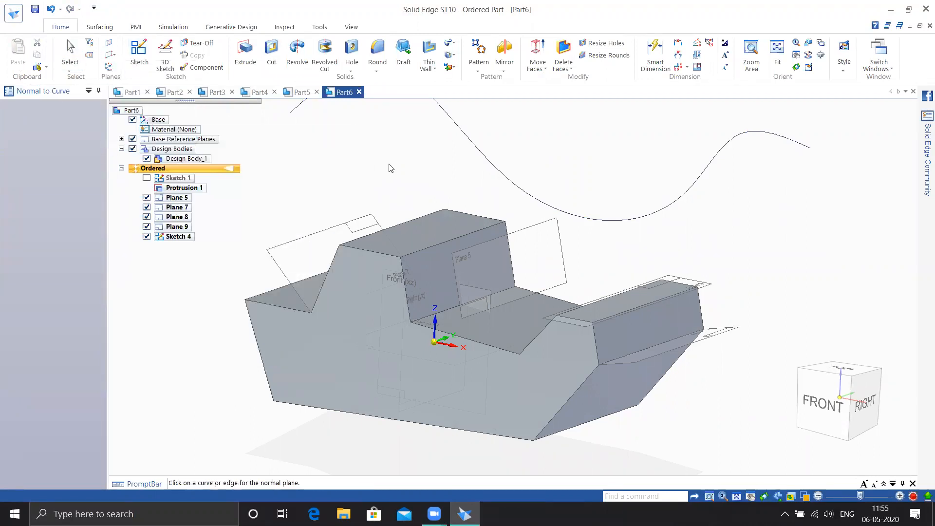
middle_click_drag(360, 148, 381, 209, "shift")
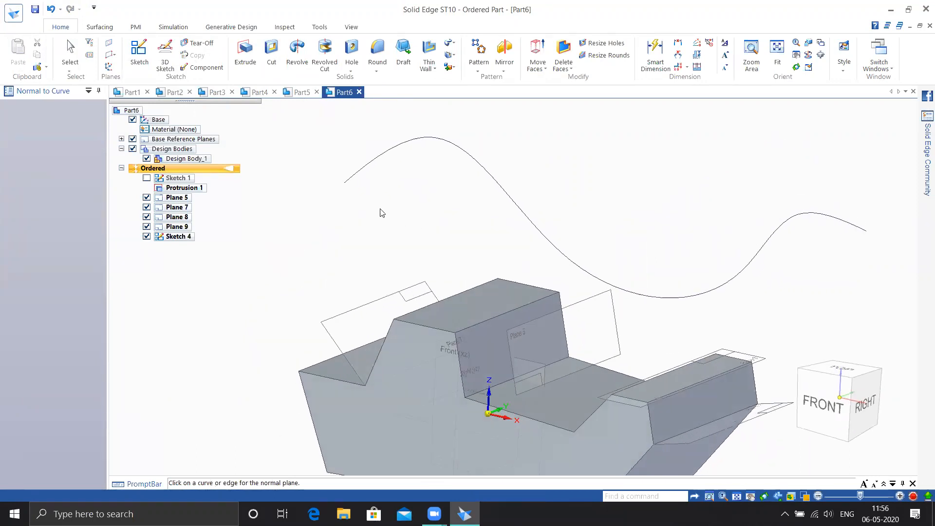
left_click(385, 155)
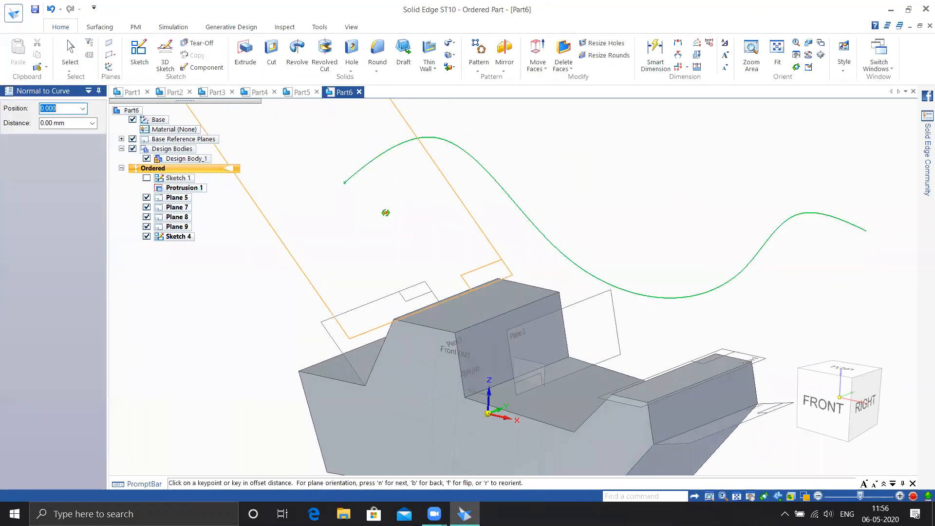
middle_click_drag(404, 213, 347, 198)
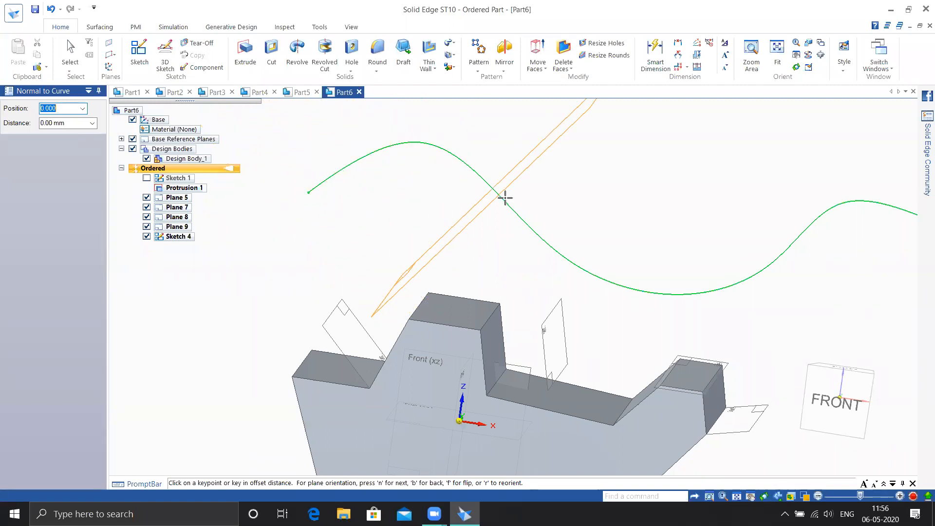
scroll(499, 202, "down", 5)
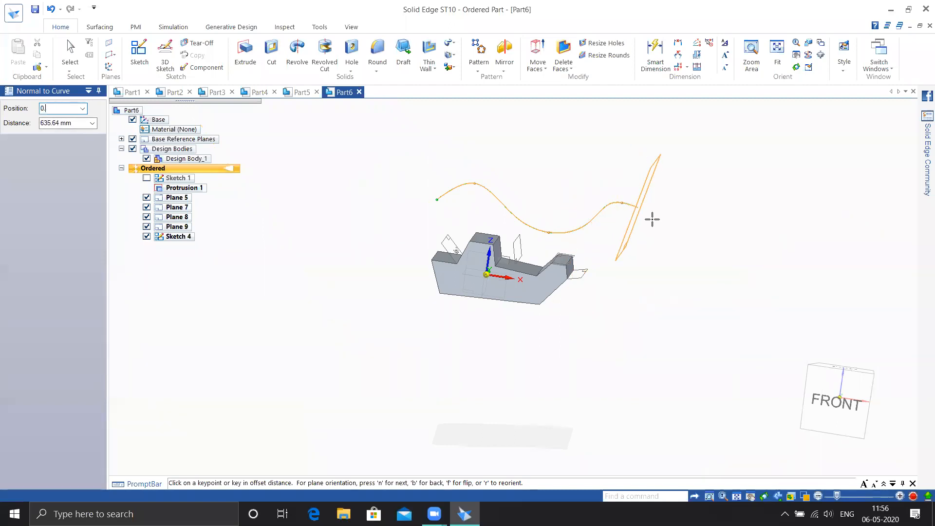
left_click(653, 220)
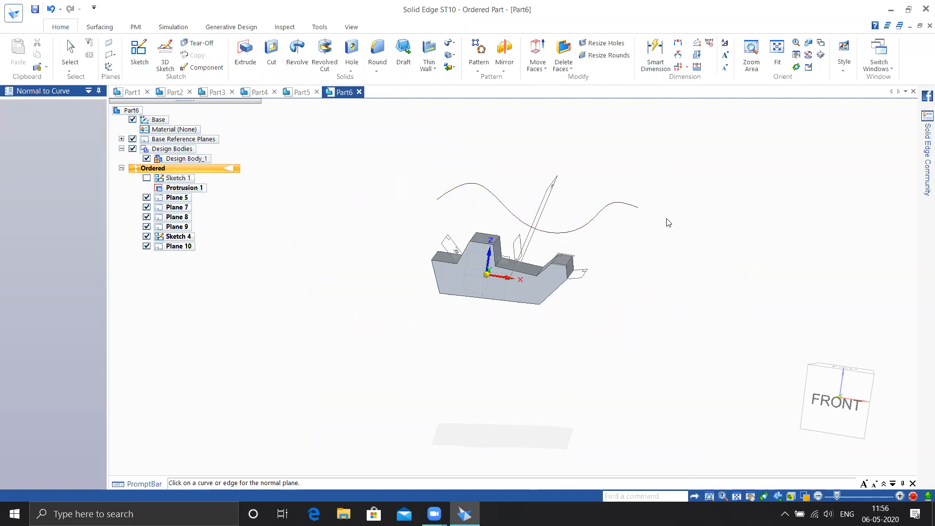
key("ctrl+z")
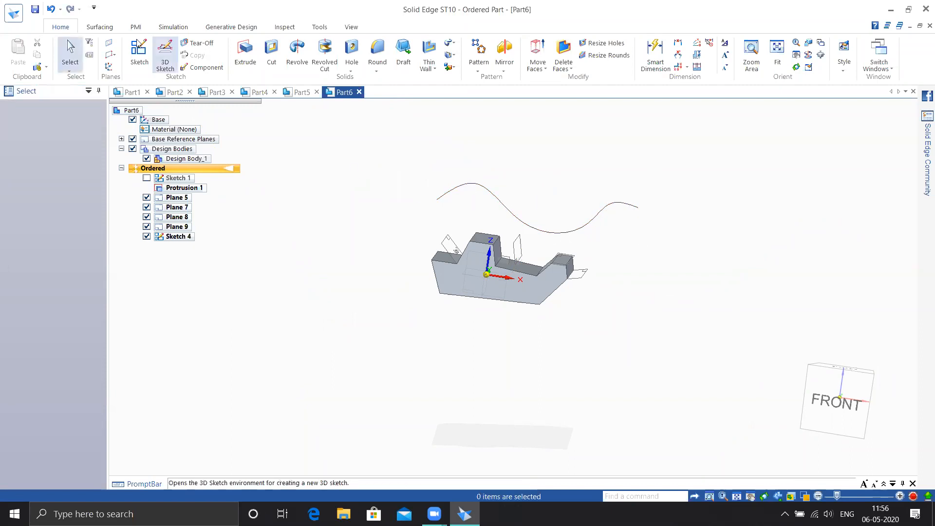
Create a reference plane normal to the wavy curve at its first crest, above the taller ridge
left_click(111, 55)
left_click(146, 117)
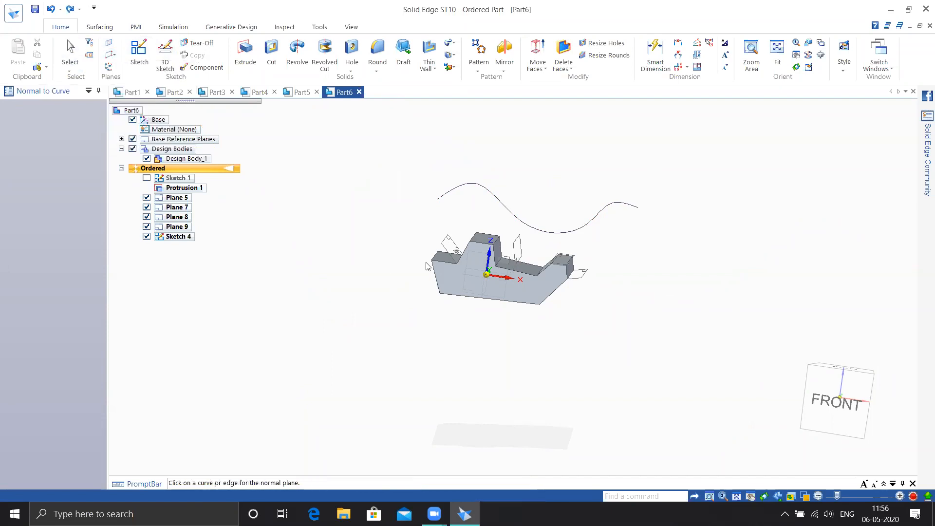
left_click(442, 198)
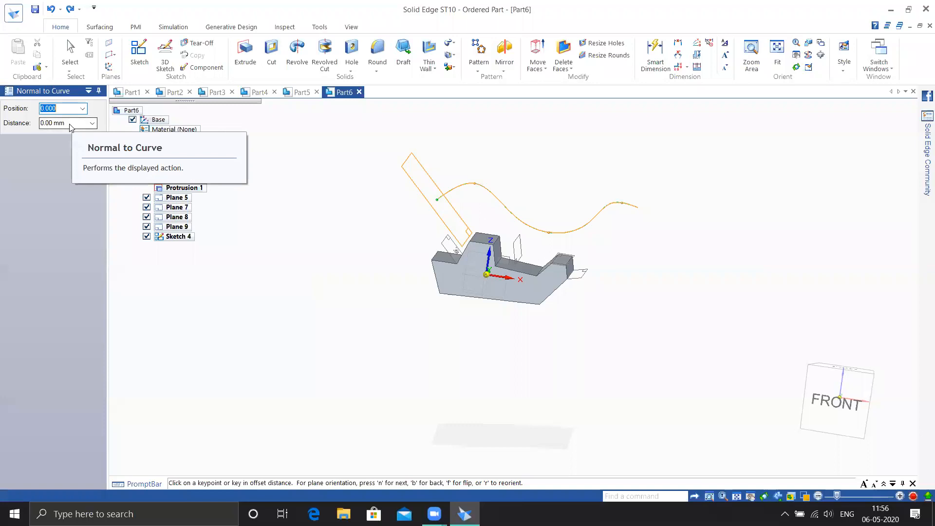
scroll(464, 209, "up", 2)
scroll(464, 208, "up", 2)
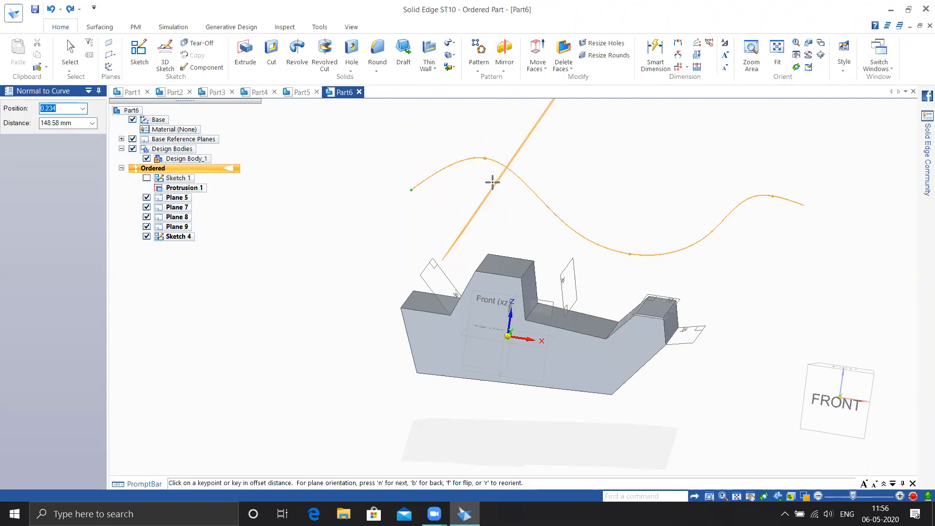
key("Escape")
middle_click_drag(518, 217, 524, 254)
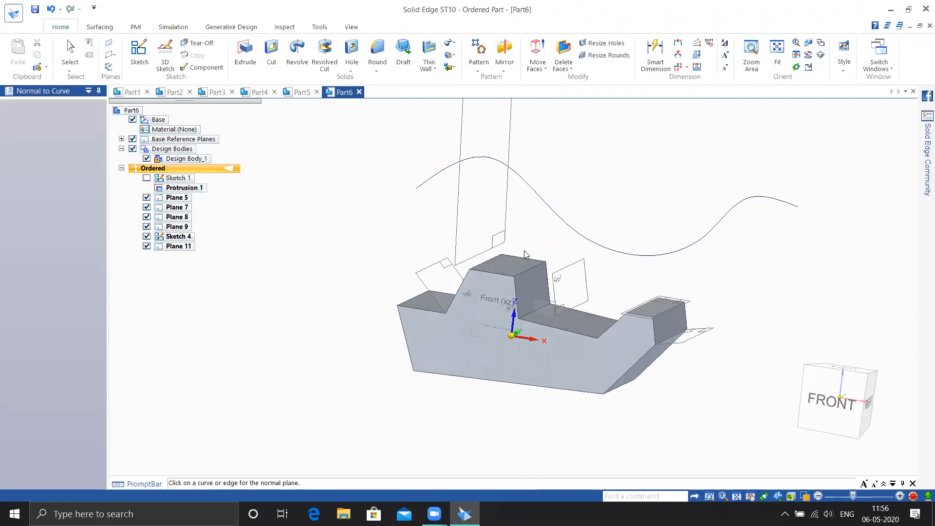
Create a reference plane normal to the long lower front edge of the block, placed partway along that edge
left_click(114, 57)
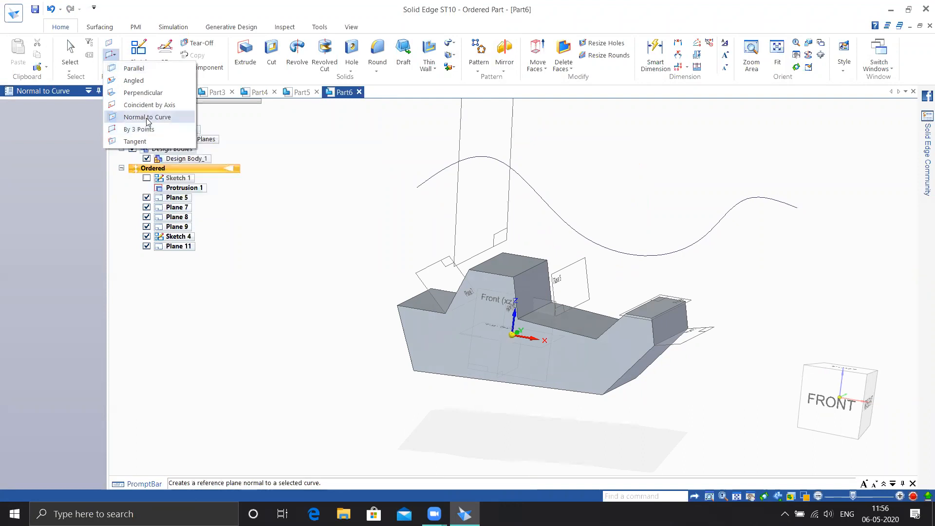
middle_click_drag(349, 355, 473, 383)
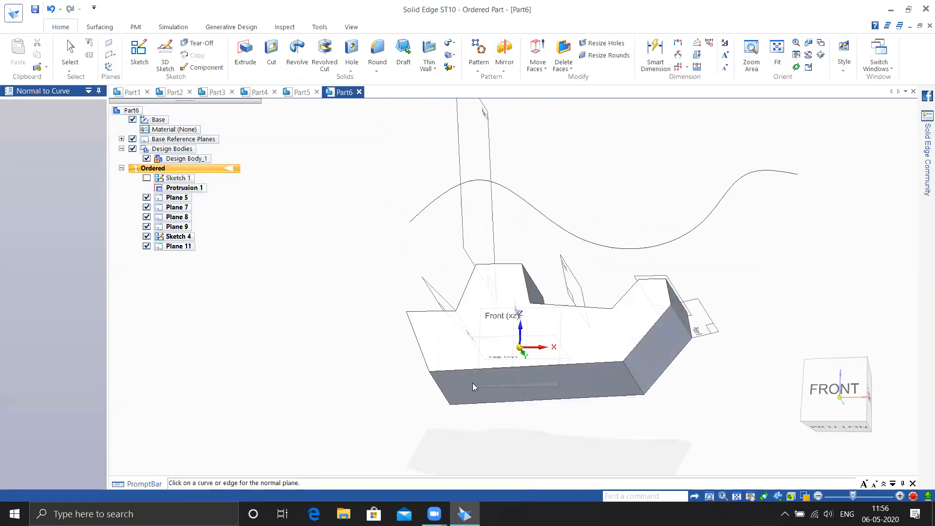
left_click(462, 370)
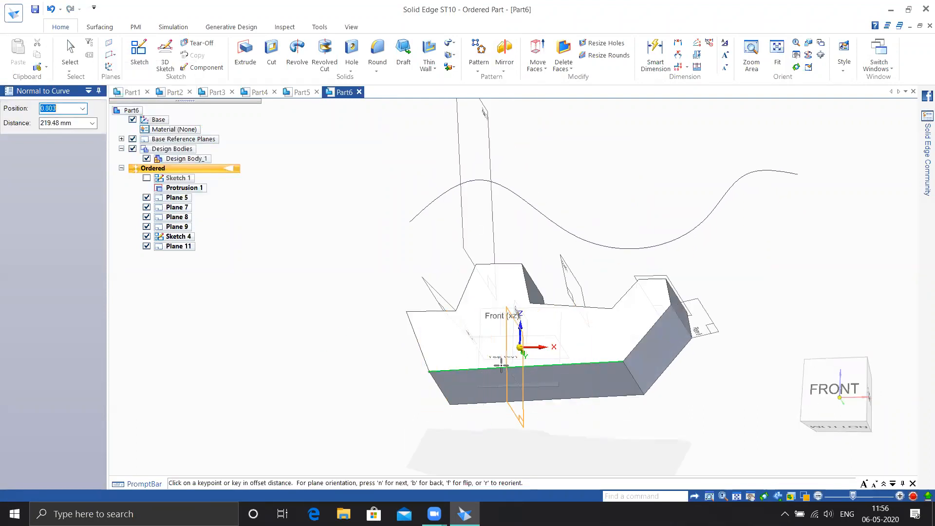
middle_click_drag(545, 371, 664, 309)
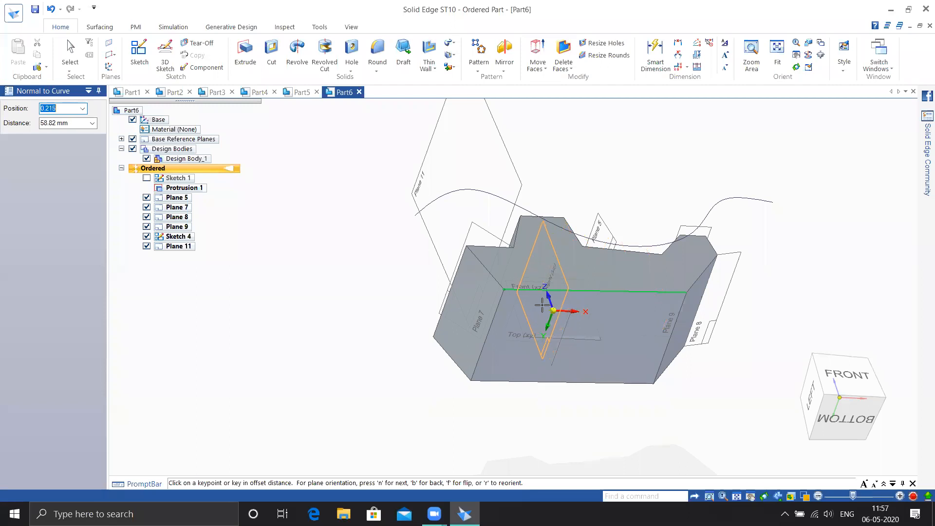
left_click(558, 303)
middle_click_drag(578, 349, 506, 246)
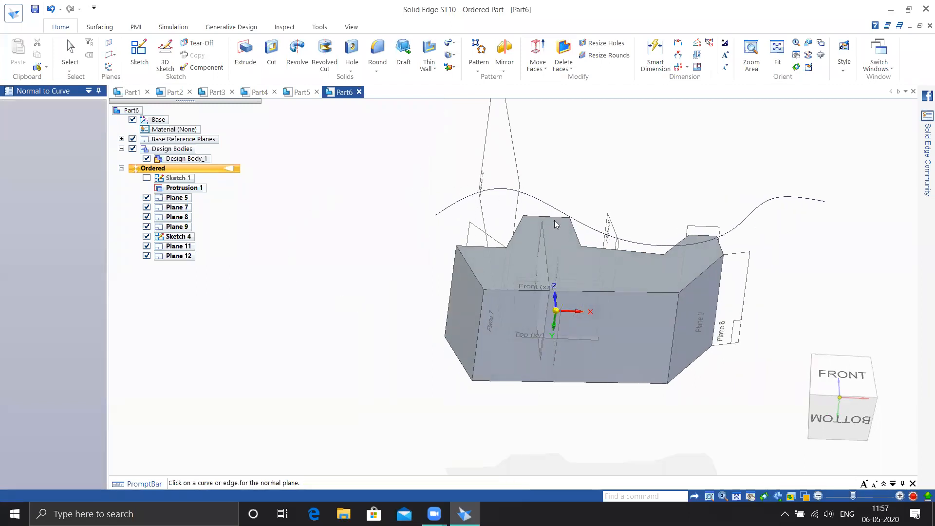
middle_click_drag(382, 265, 409, 255)
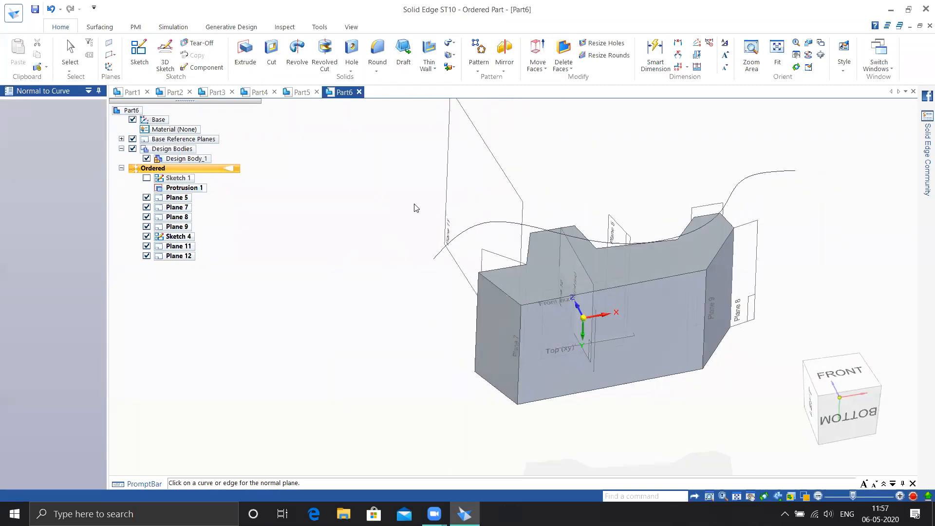
middle_click_drag(679, 353, 551, 379)
Create a reference plane by three points, using a top corner of the block, an end of the wavy curve and another block vertex
left_click(114, 58)
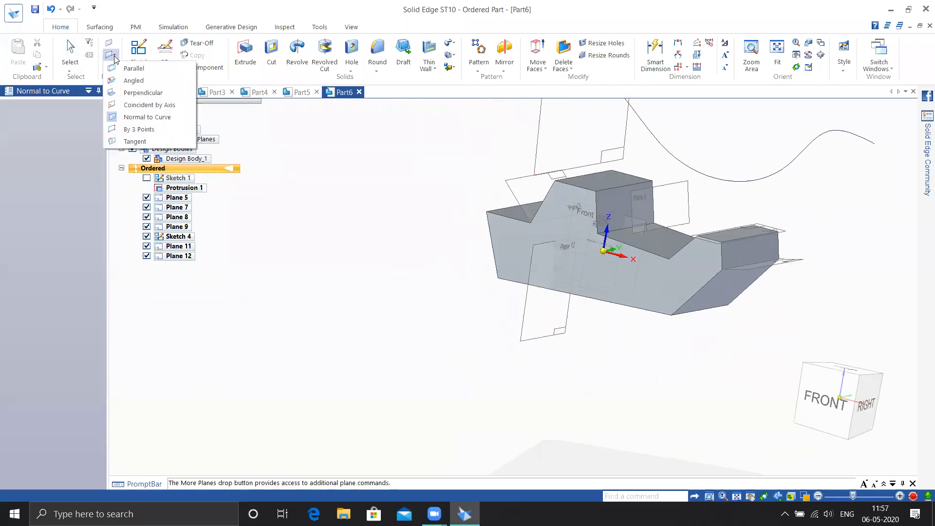
left_click(138, 129)
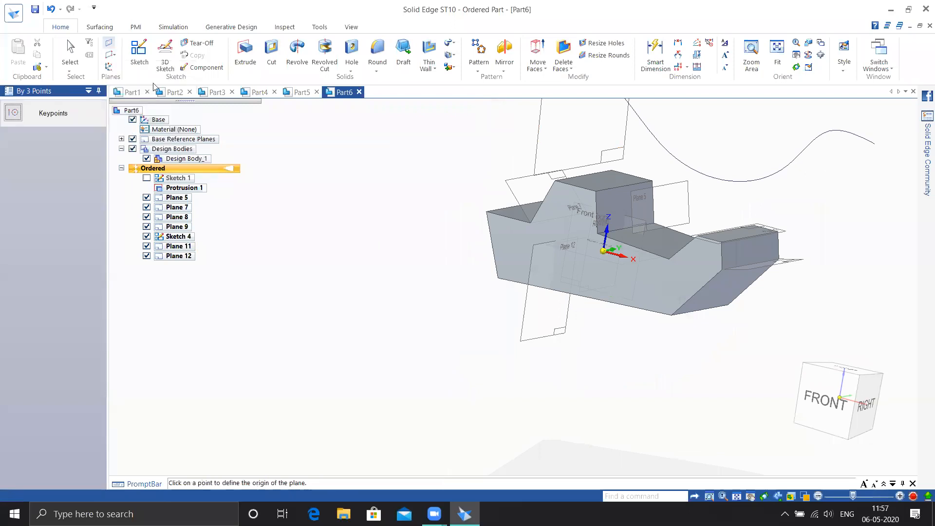
middle_click_drag(638, 347, 604, 359)
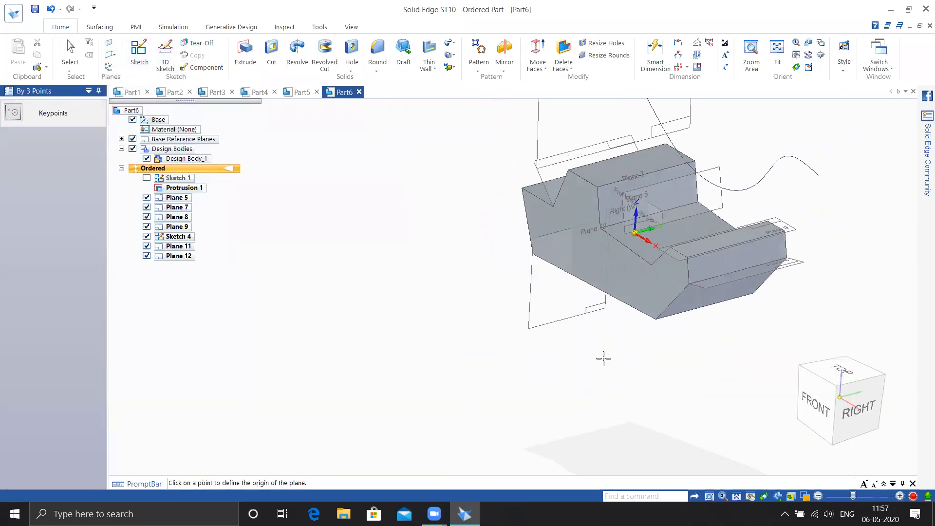
middle_click_drag(647, 333, 513, 361, "shift")
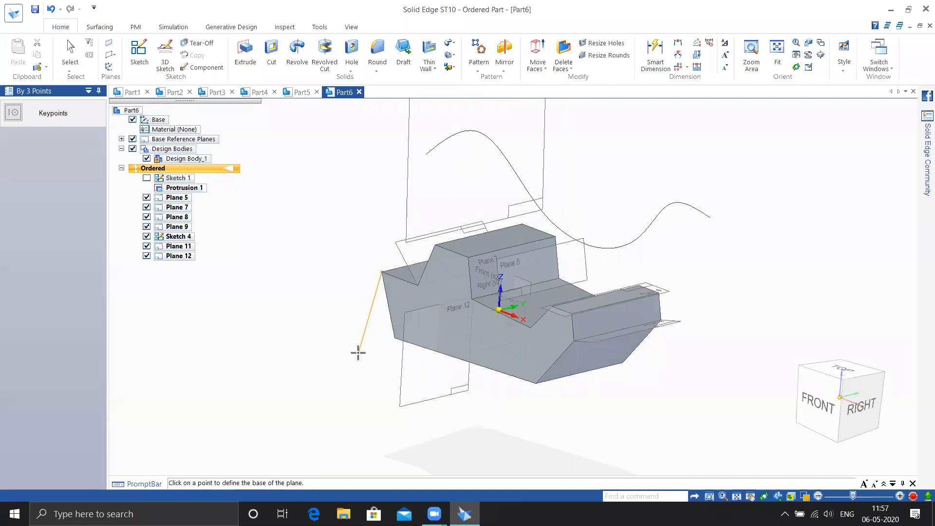
middle_click_drag(591, 207, 612, 223)
middle_click_drag(677, 272, 575, 297)
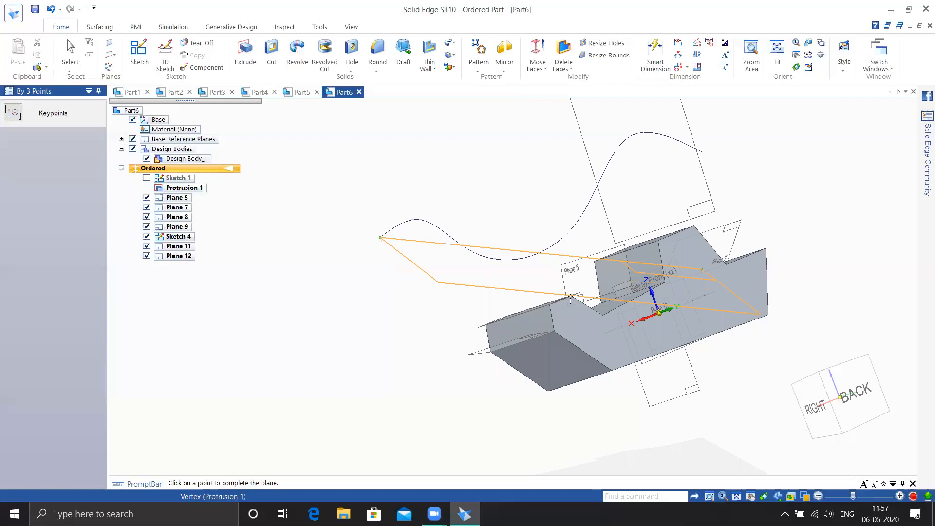
left_click(497, 319)
middle_click_drag(381, 303, 452, 211)
middle_click_drag(529, 291, 604, 250)
middle_click_drag(642, 329, 375, 384)
Hide the base reference planes, all the added reference planes and the wavy curve sketch, leaving only the block displayed
left_click(111, 55)
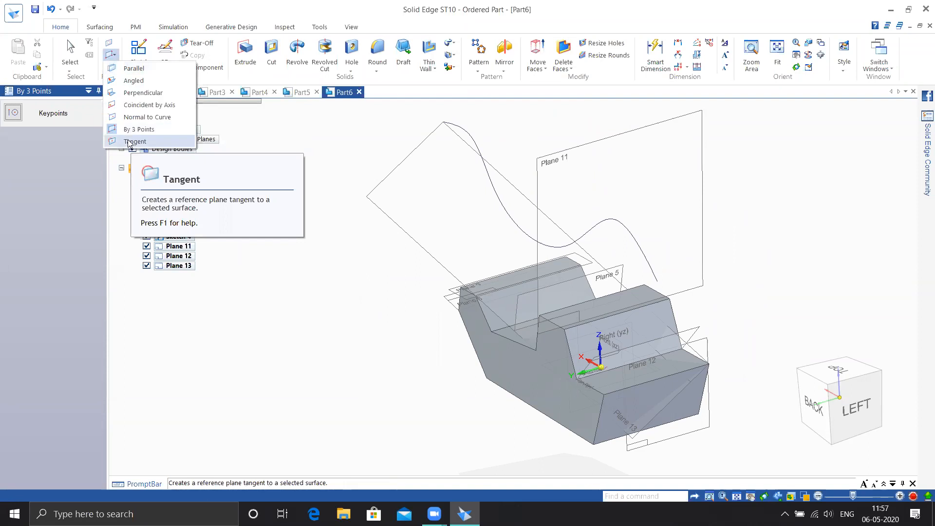
middle_click_drag(302, 281, 389, 233)
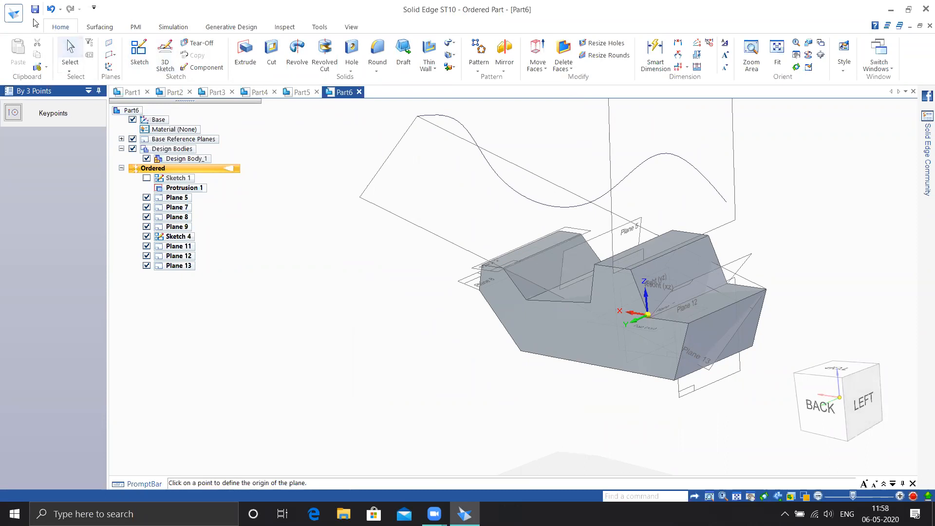
middle_click_drag(560, 375, 160, 276)
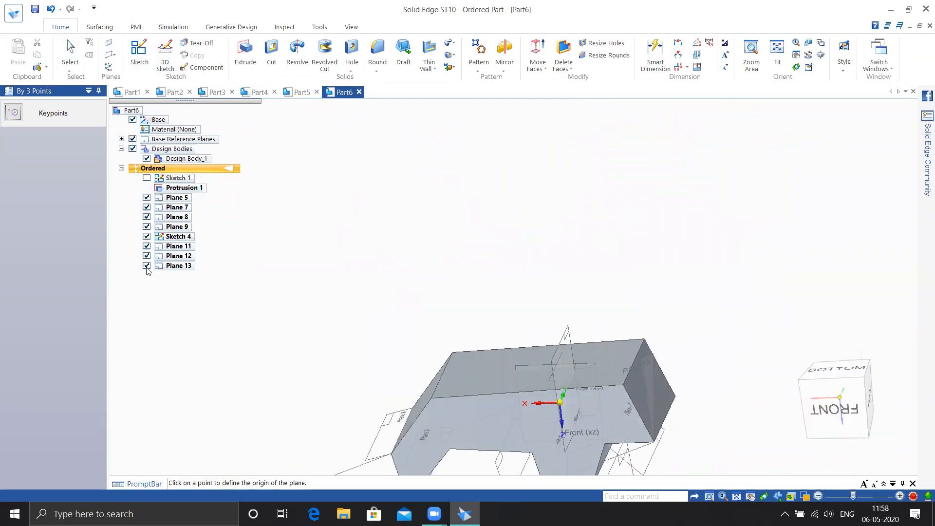
left_click(146, 266)
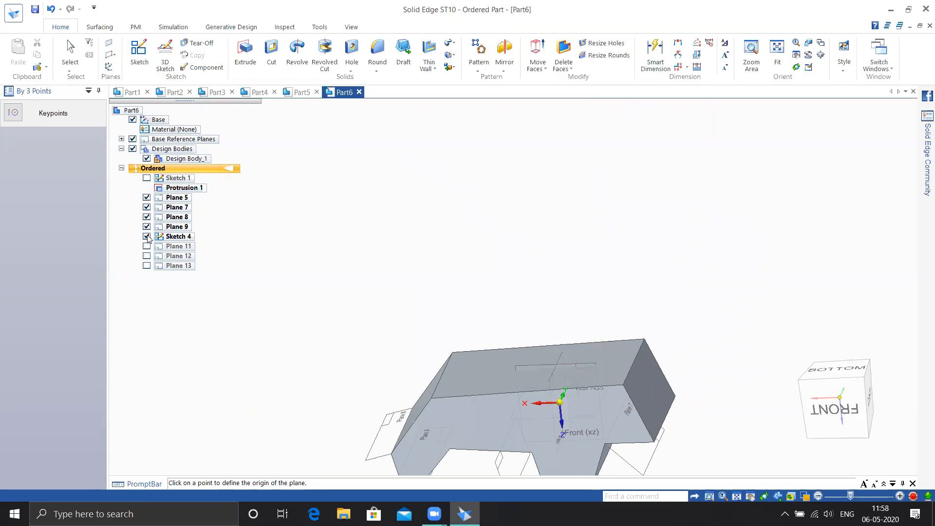
left_click(147, 217)
left_click(146, 208)
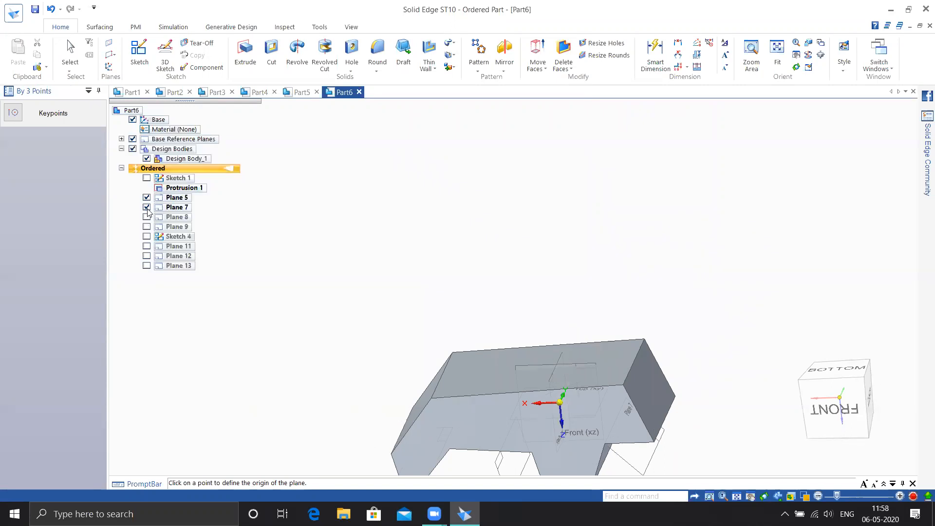
middle_click_drag(484, 306, 492, 278)
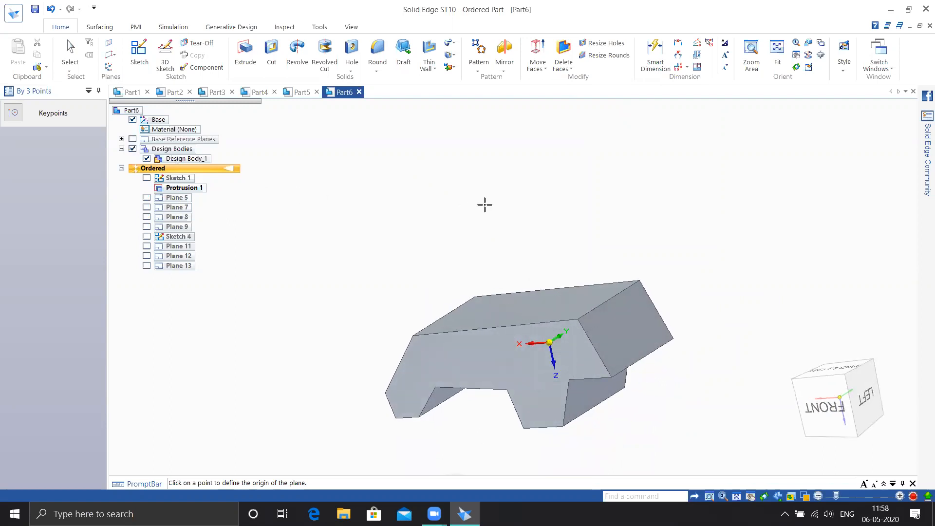
middle_click_drag(485, 205, 467, 222)
Sketch a circle about 81 mm in diameter near the middle of the block's bottom face
left_click(139, 54)
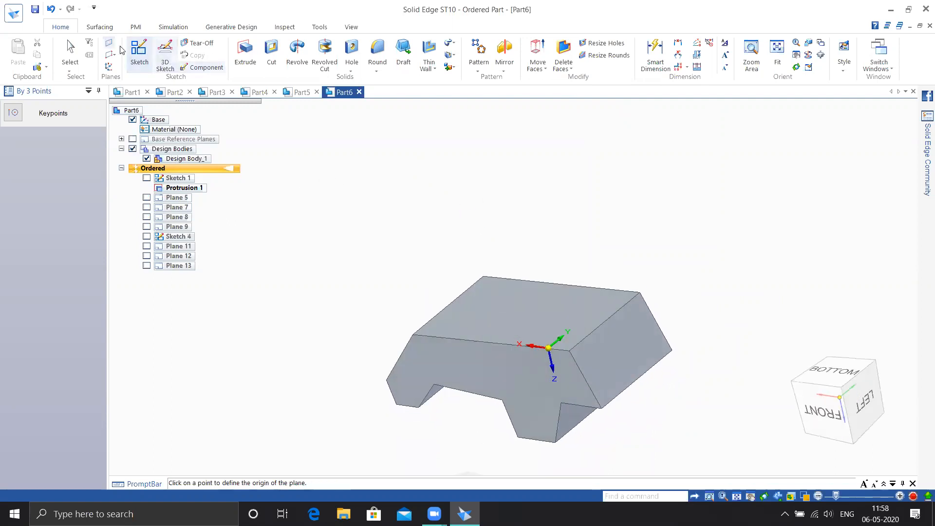
left_click(495, 313)
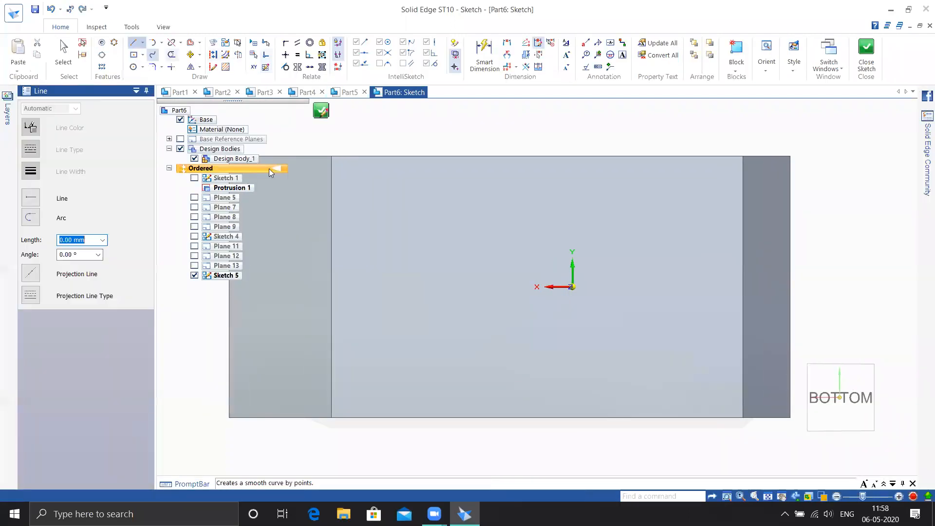
key("c")
left_click(527, 294)
left_click(553, 349)
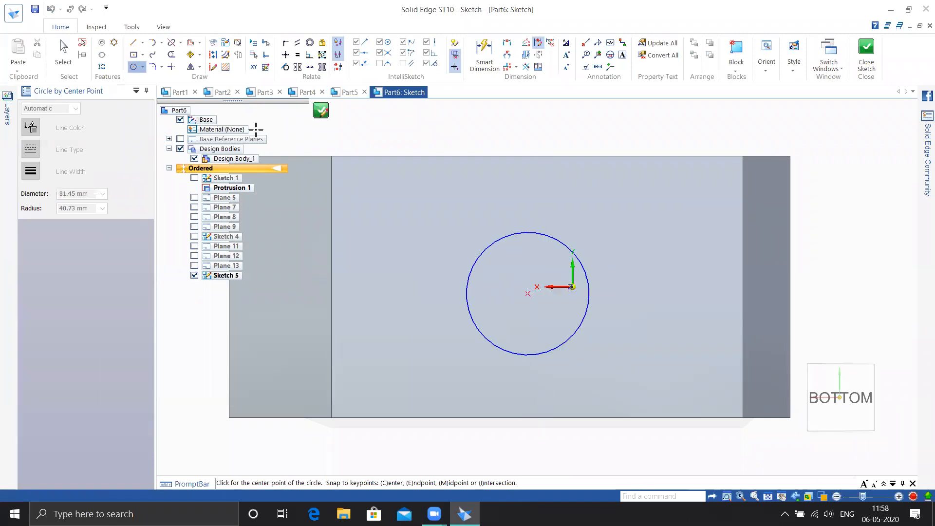
left_click(866, 63)
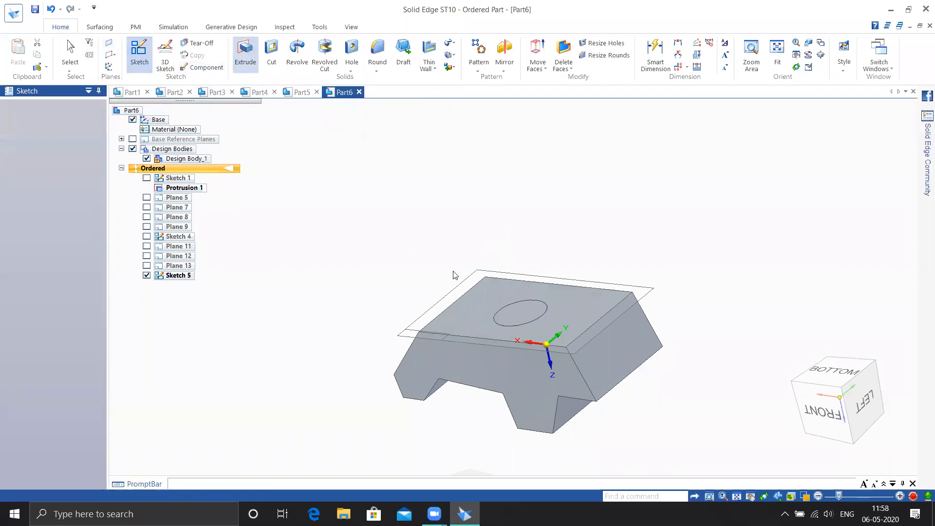
Extrude the circle symmetrically to about 288 mm total length, forming a cylinder that projects from the block's bottom face
left_click(246, 53)
left_click(503, 307)
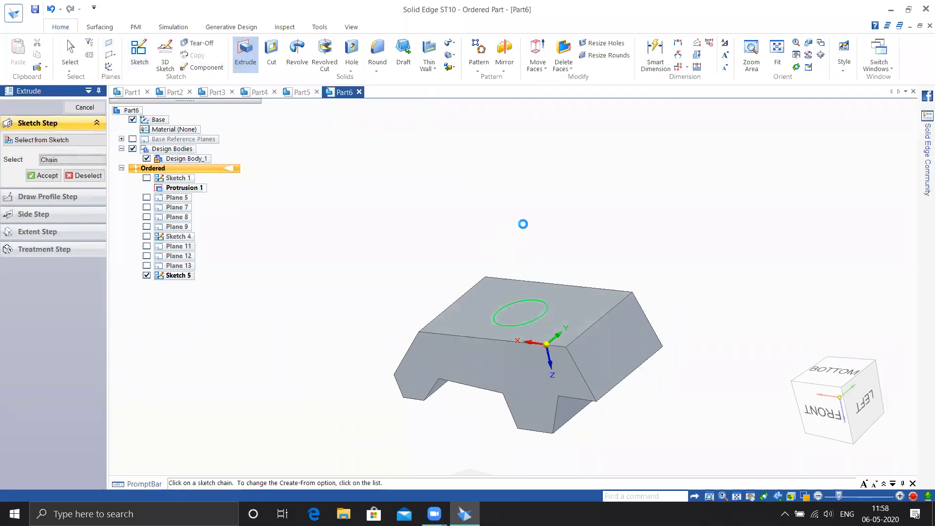
right_click(523, 224)
left_click(516, 214)
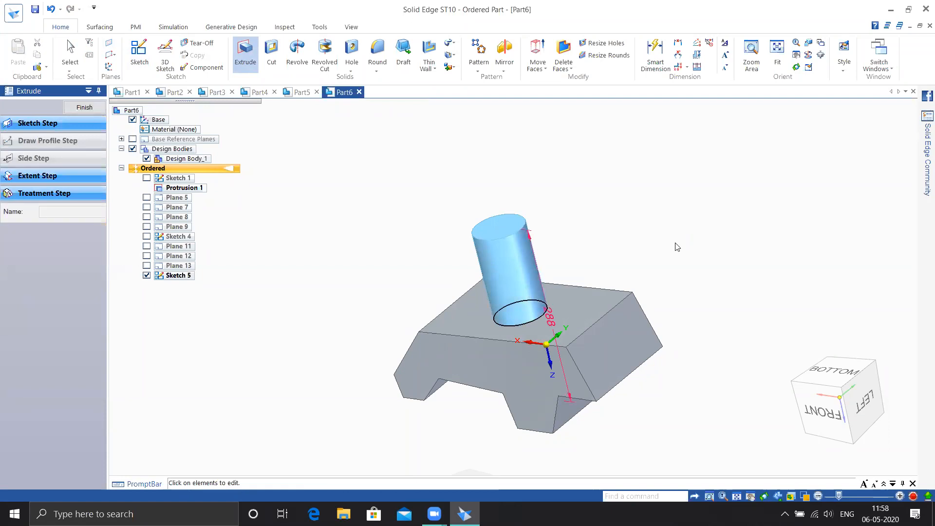
left_click(84, 108)
key("Escape")
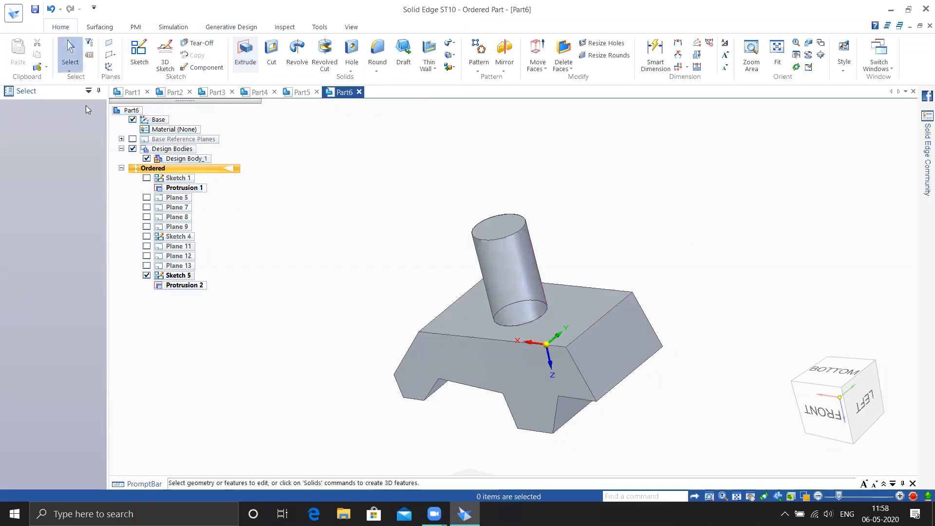
Start a tangent reference plane on the cylinder's curved face and set its keypoint filter to Midpoint
left_click(116, 55)
left_click(124, 137)
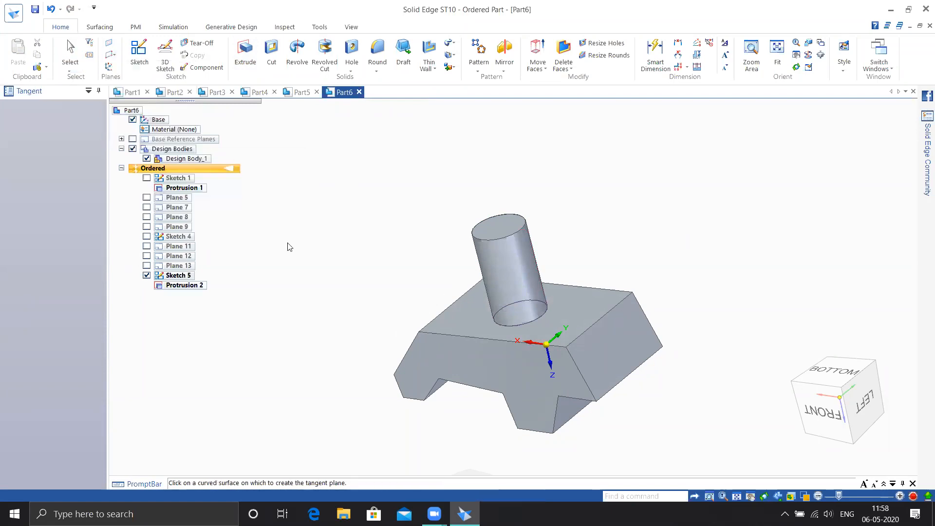
left_click(520, 254)
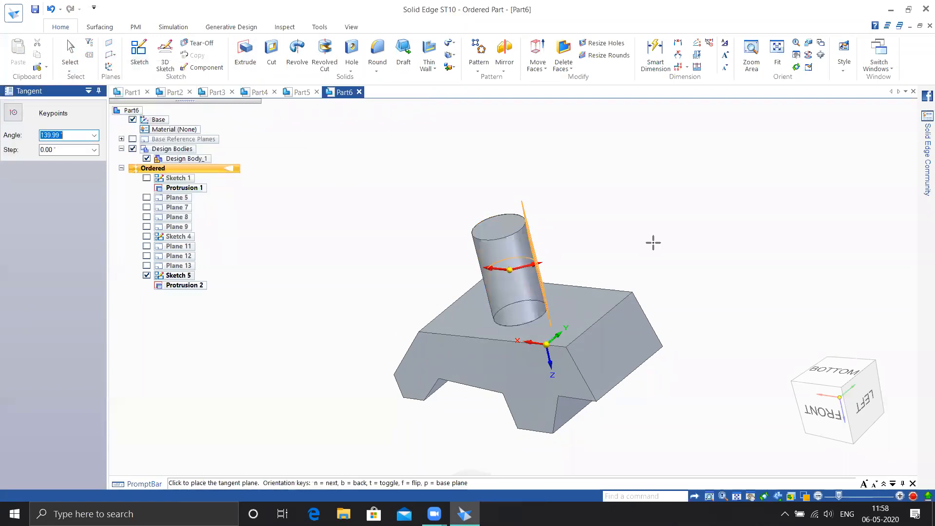
middle_click_drag(612, 258, 590, 316)
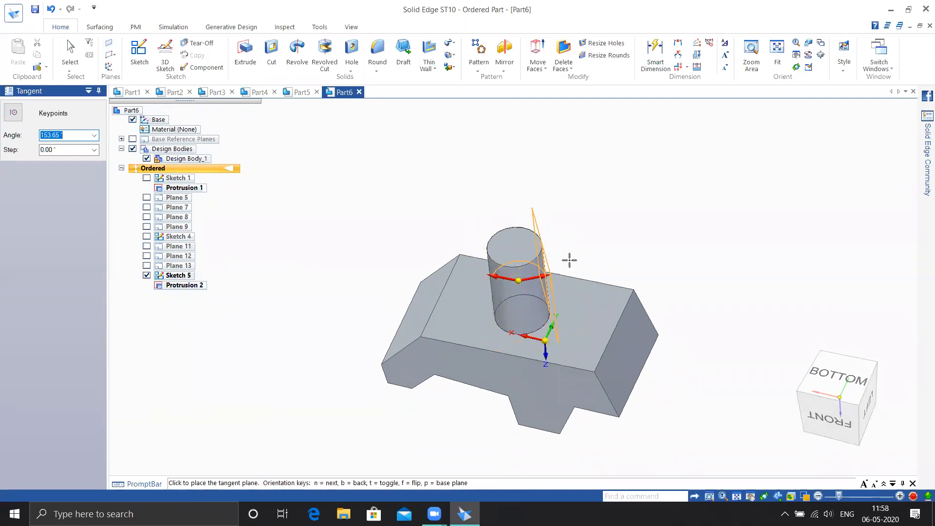
middle_click_drag(506, 207, 475, 271)
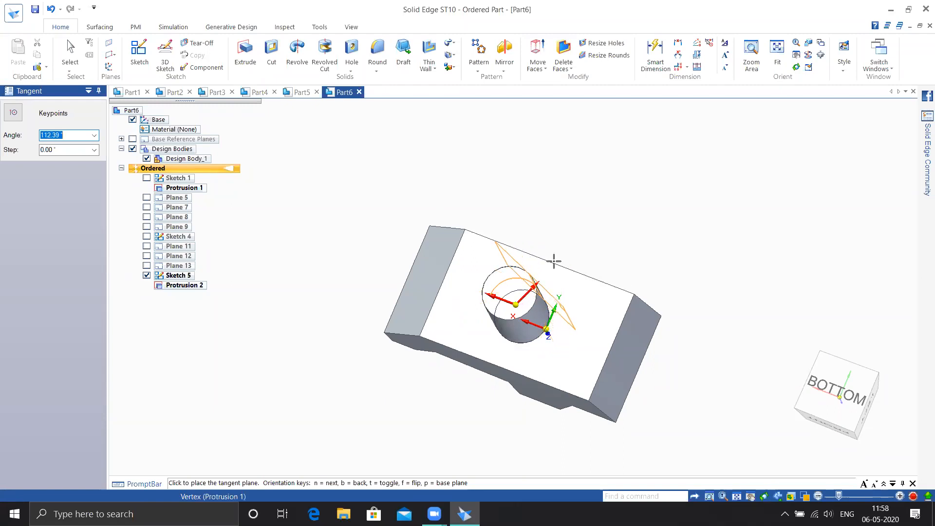
middle_click_drag(555, 263, 555, 227)
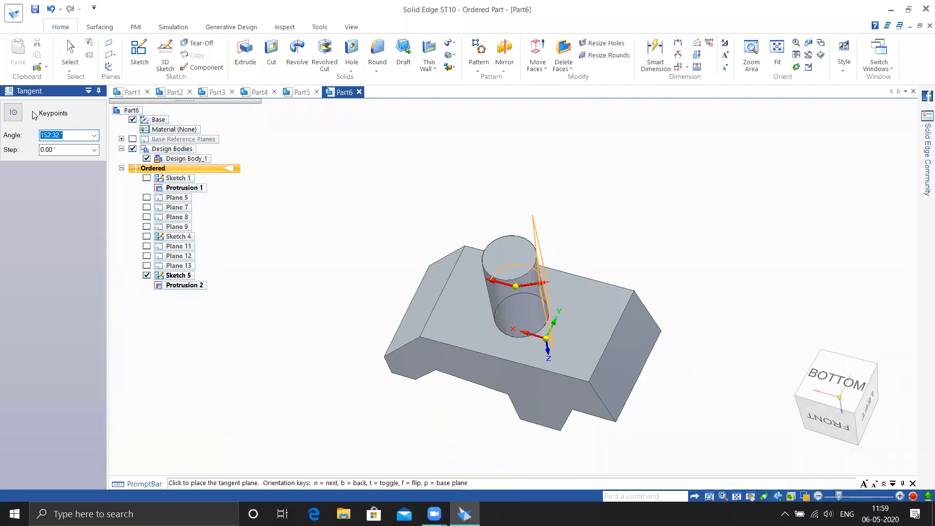
left_click(13, 112)
left_click(26, 186)
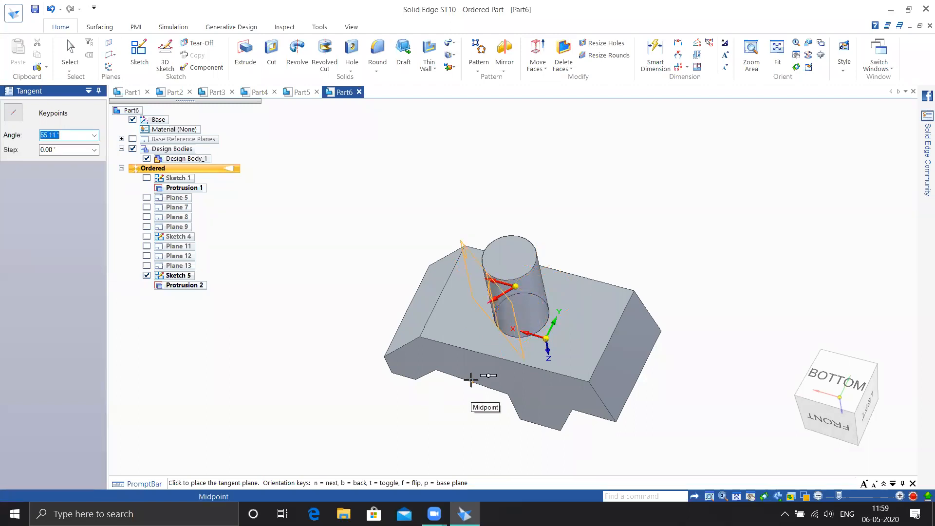
left_click(17, 115)
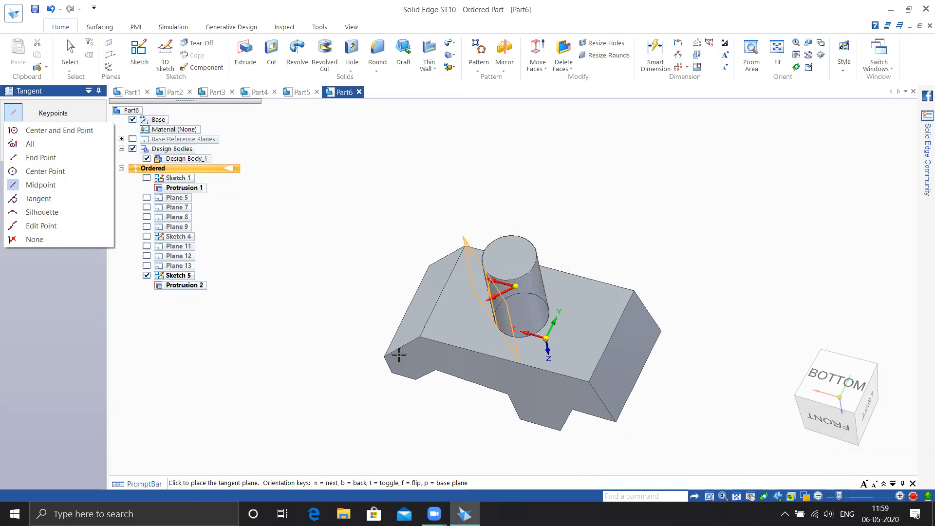
left_click(29, 283)
Set the tangent plane's angle to 120° and place it against the cylinder
left_click(64, 136)
type("120")
key("Tab")
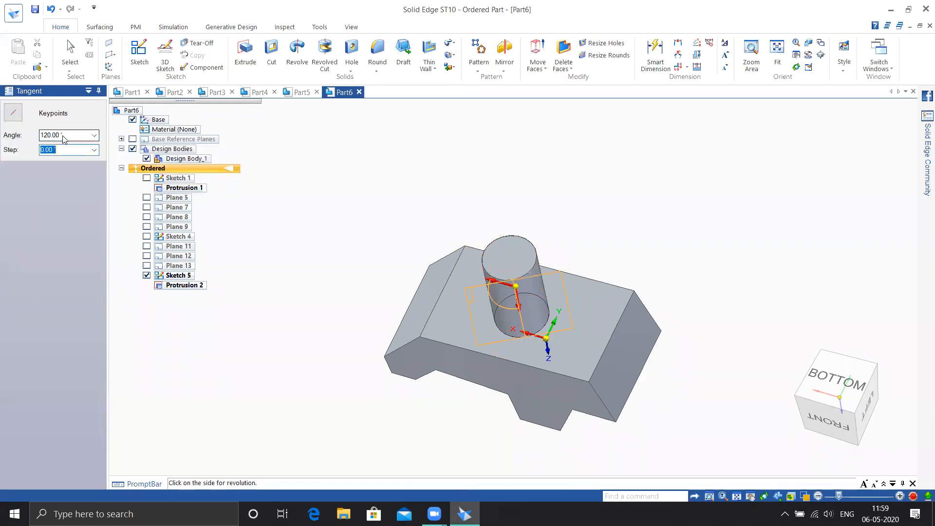
middle_click_drag(292, 206, 292, 236)
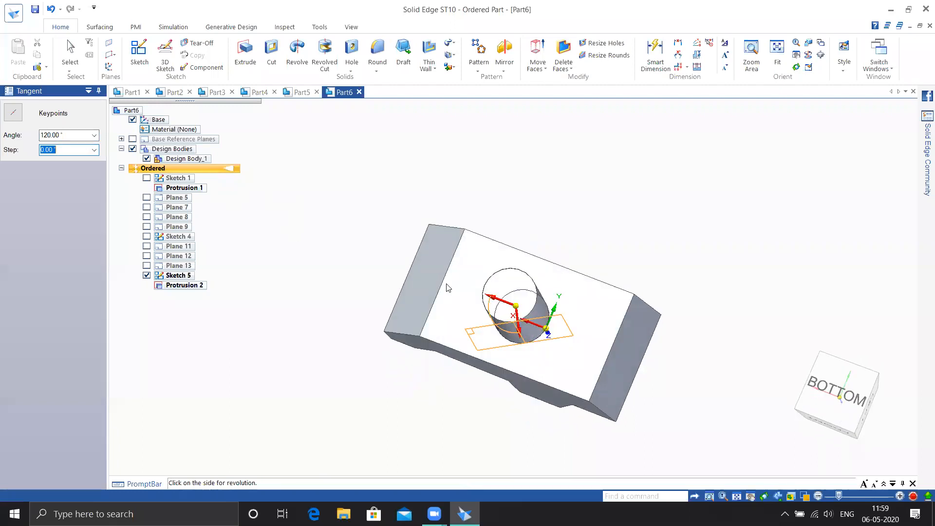
middle_click_drag(515, 230, 525, 200)
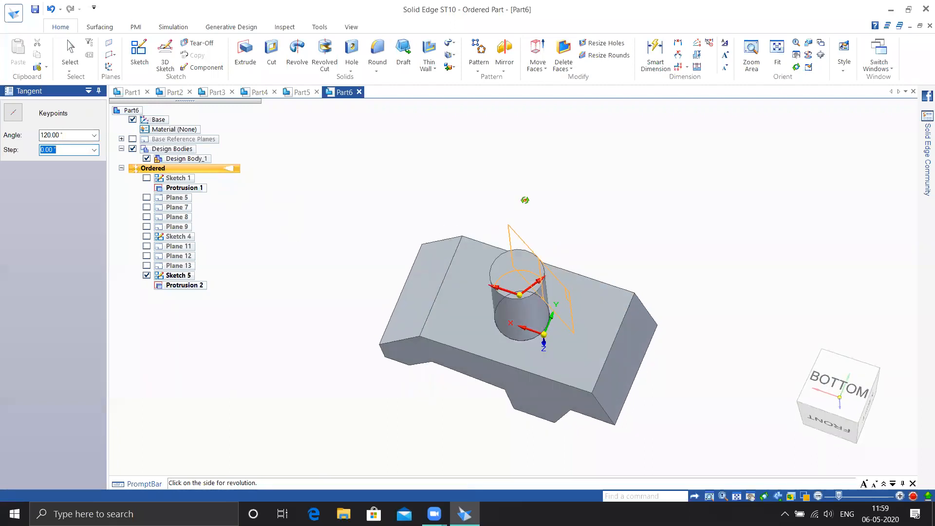
left_click(481, 343)
mouse_move(262, 261)
middle_mouse_down()
mouse_move(323, 262)
mouse_move(263, 261)
middle_mouse_up()
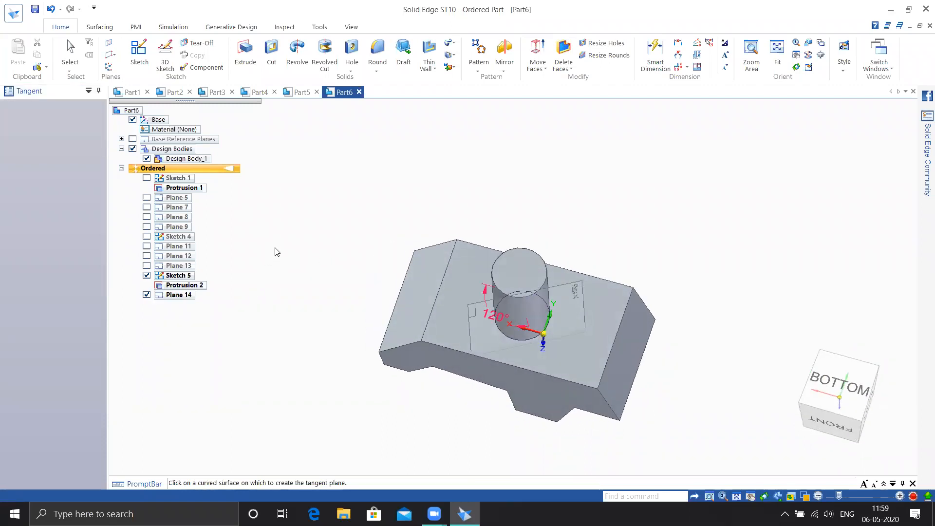
left_click(111, 54)
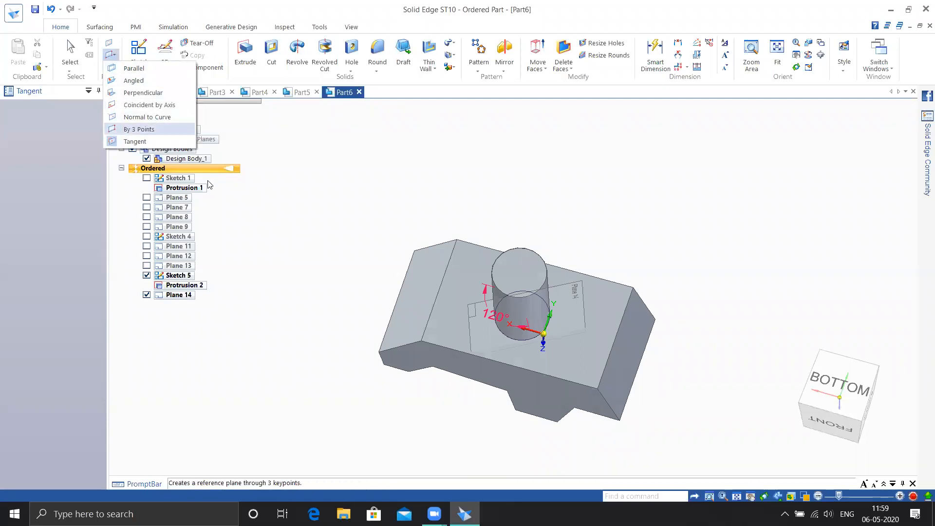
left_click(373, 173)
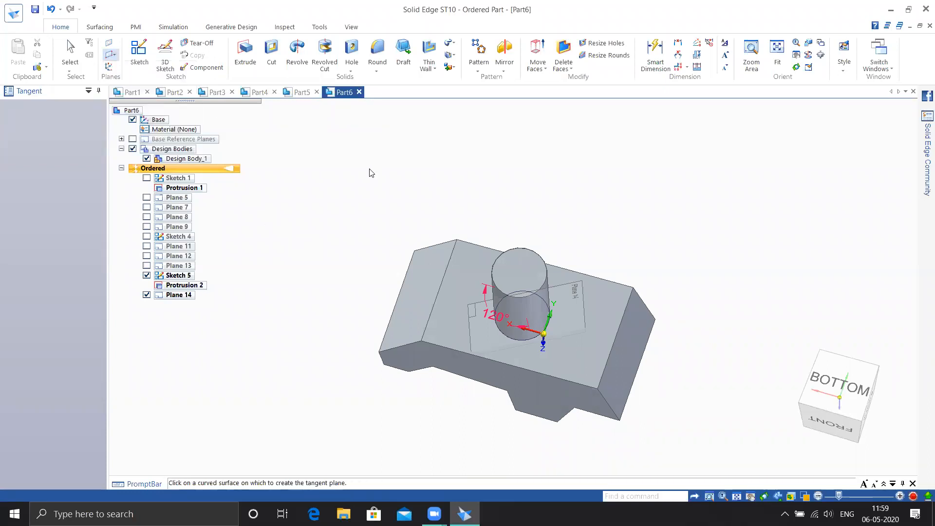
mouse_move(633, 208)
middle_mouse_down()
mouse_move(589, 182)
mouse_move(603, 166)
mouse_move(671, 190)
mouse_move(578, 134)
middle_mouse_up()
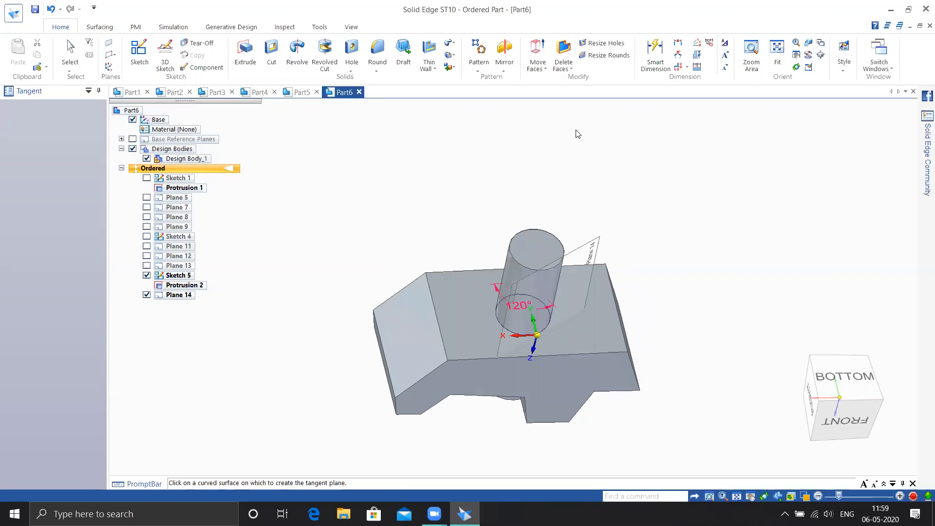